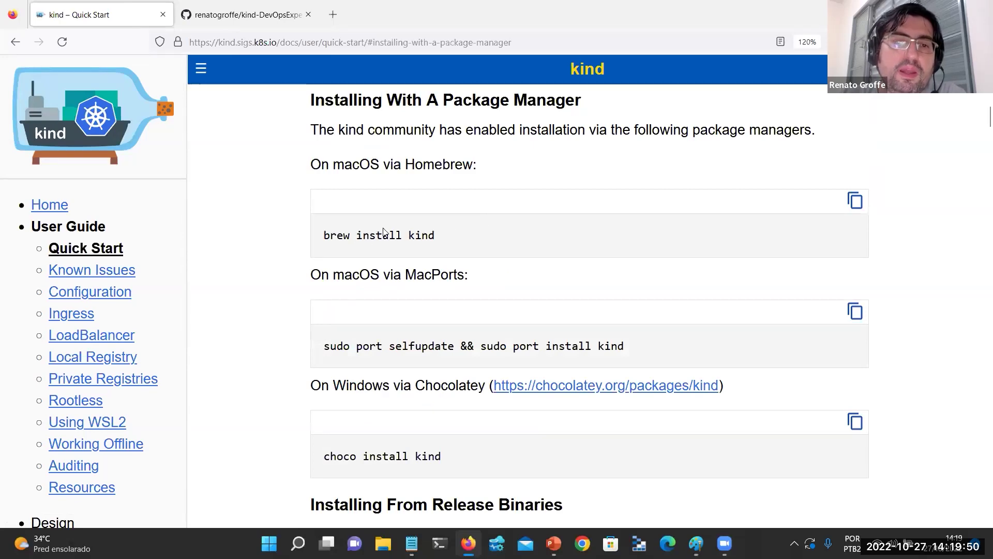
Review the kind Quick Start's Homebrew, MacPorts, Chocolatey and release-binary install options.
scroll(381, 235, down, 3)
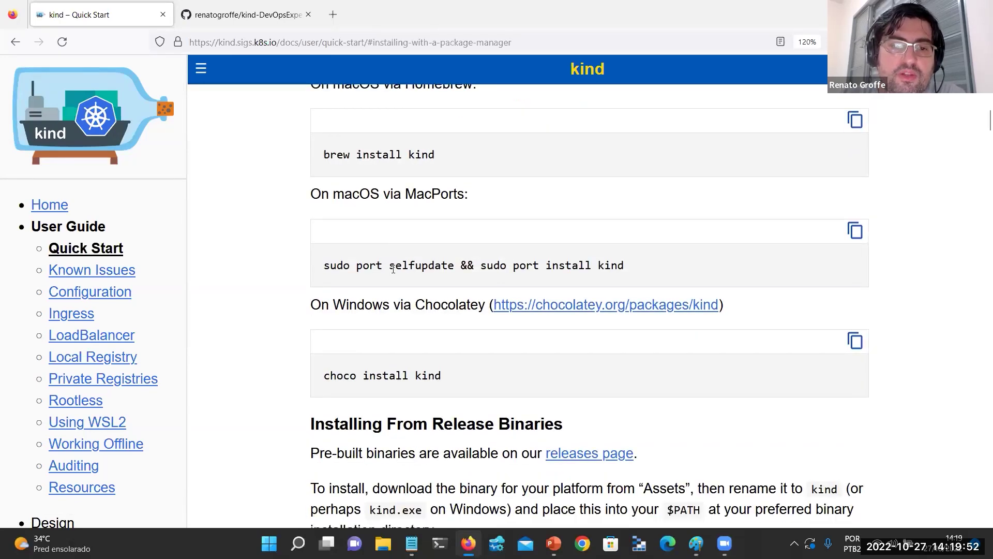
scroll(384, 255, down, 6)
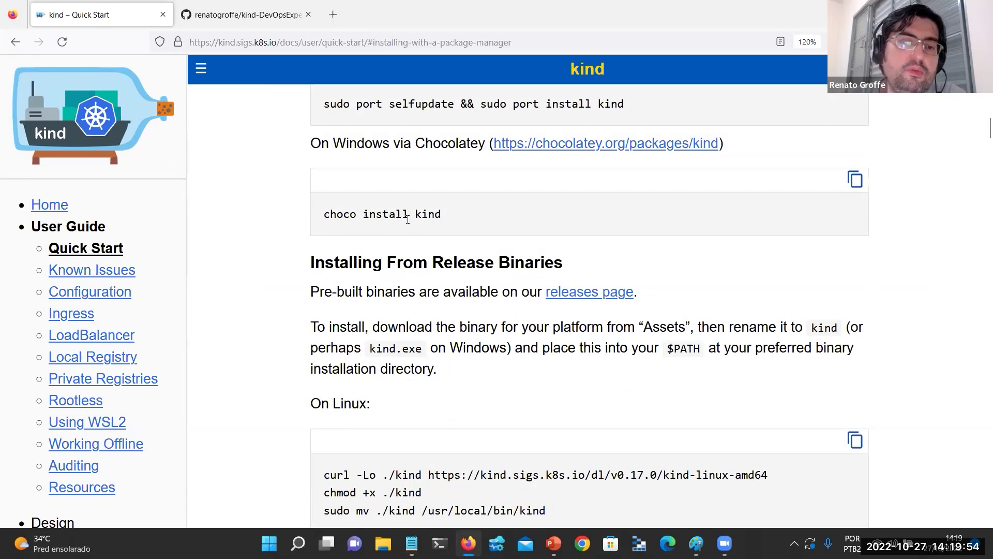
scroll(450, 228, down, 9)
scroll(320, 315, up, 3)
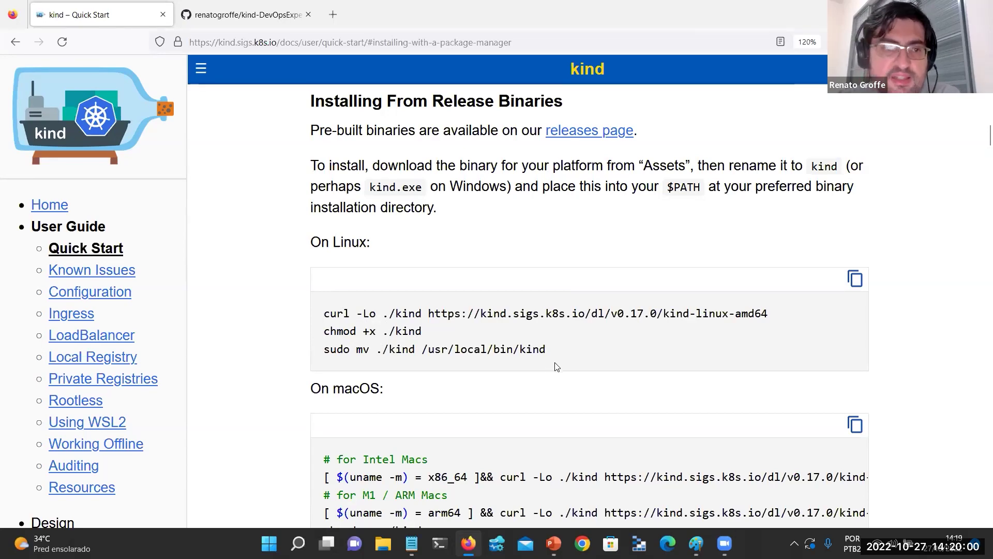
scroll(532, 277, up, 6)
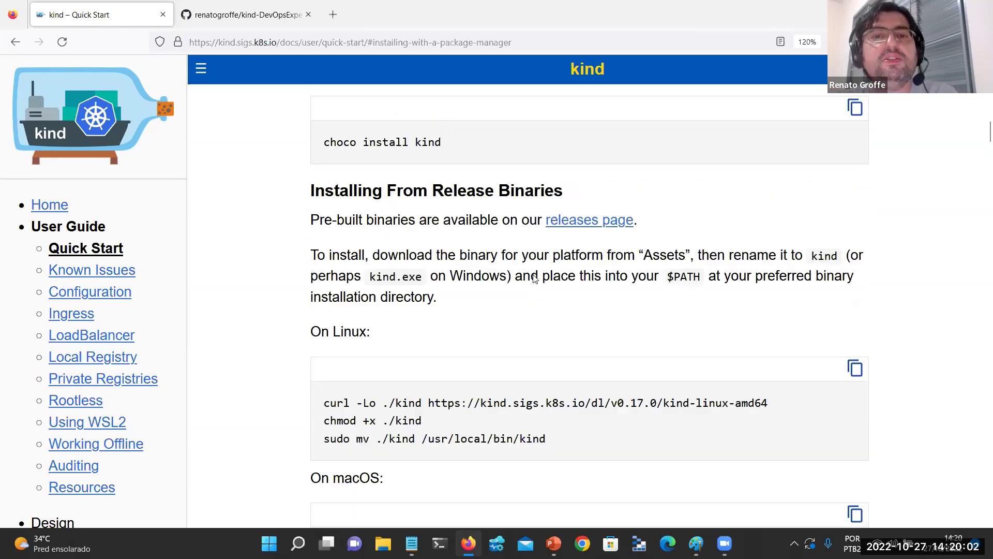
scroll(542, 278, up, 6)
scroll(542, 279, down, 1)
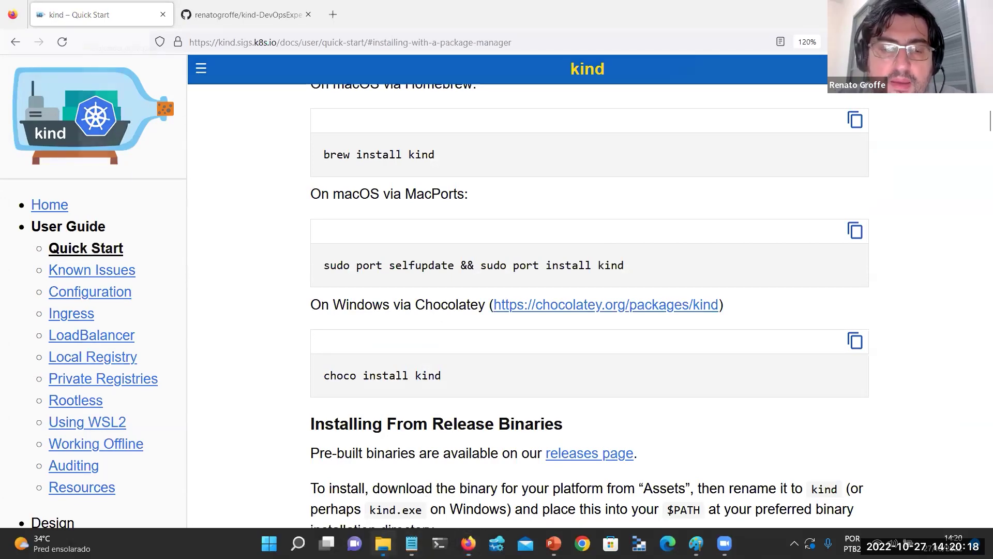
click(383, 543)
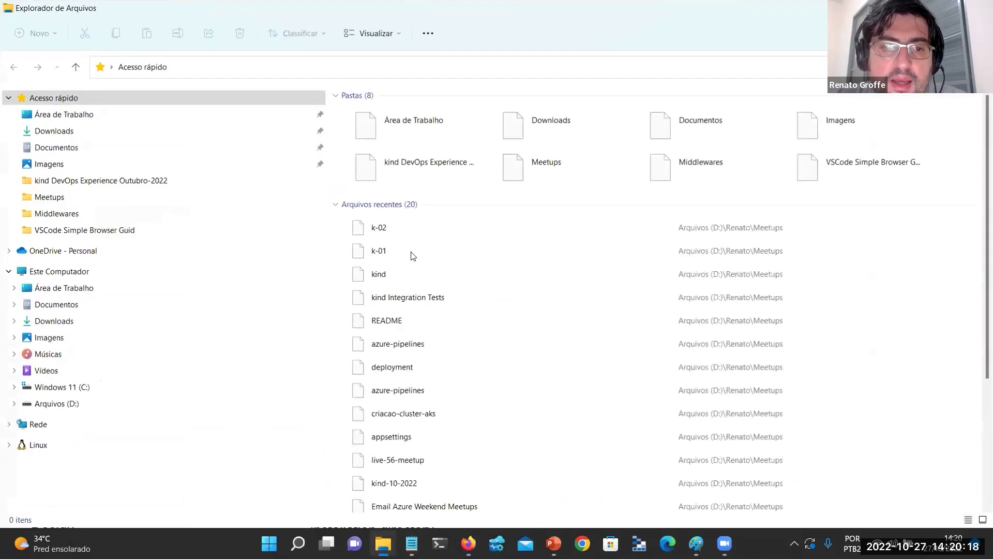
Open the D:\DotNet6\kind-DevOpsExperience project folder in File Explorer, then return to Firefox.
click(152, 407)
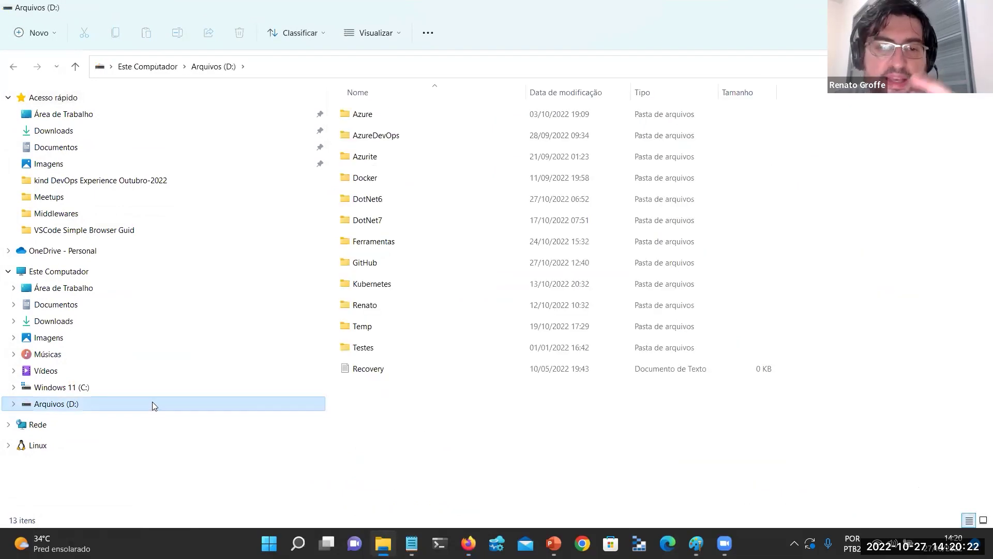
double_click(413, 312)
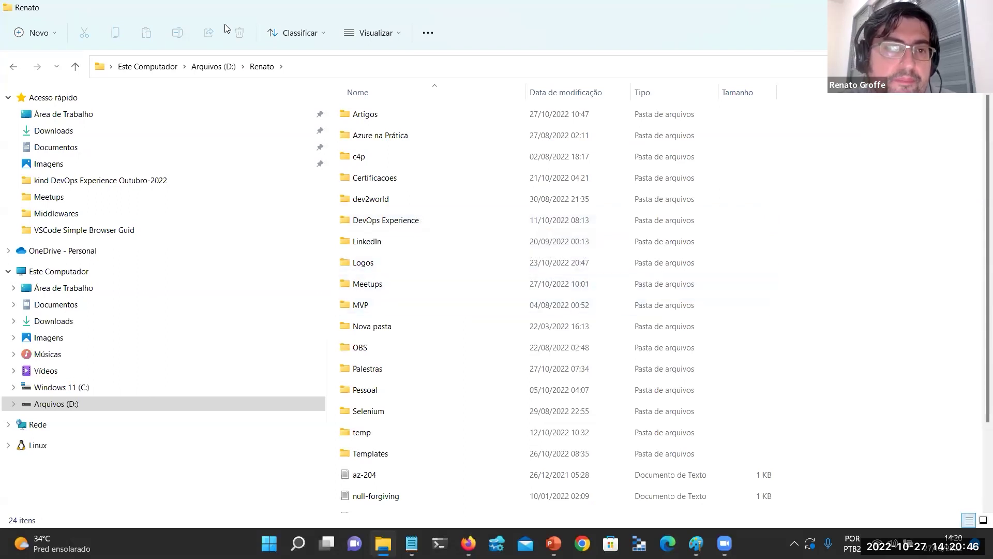
click(213, 66)
double_click(405, 199)
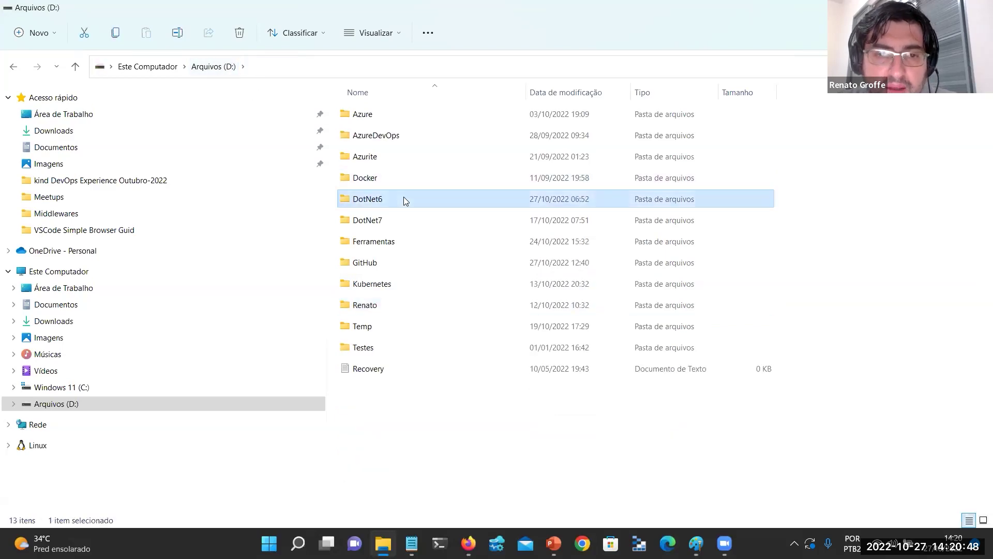
double_click(414, 163)
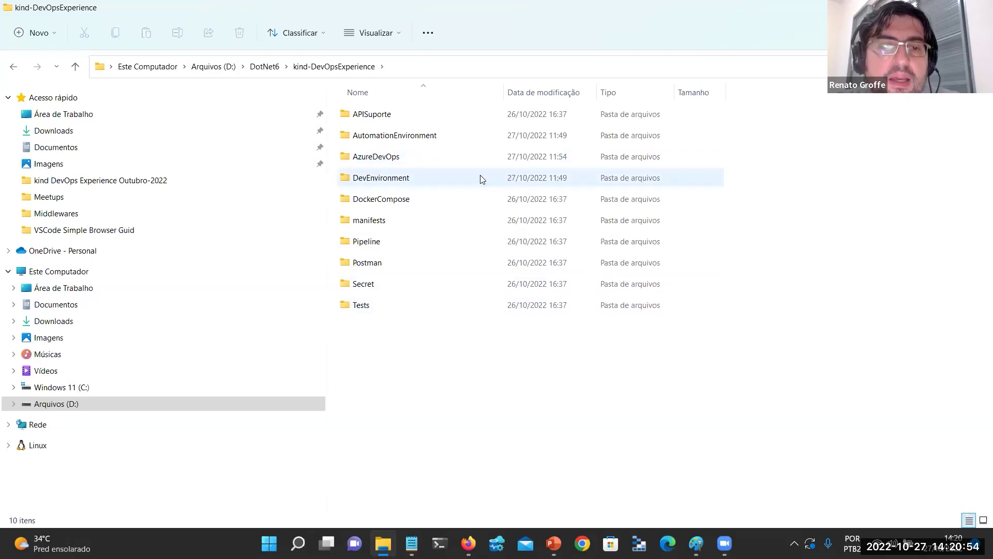
mouse_move(480, 178)
key(alt+Tab)
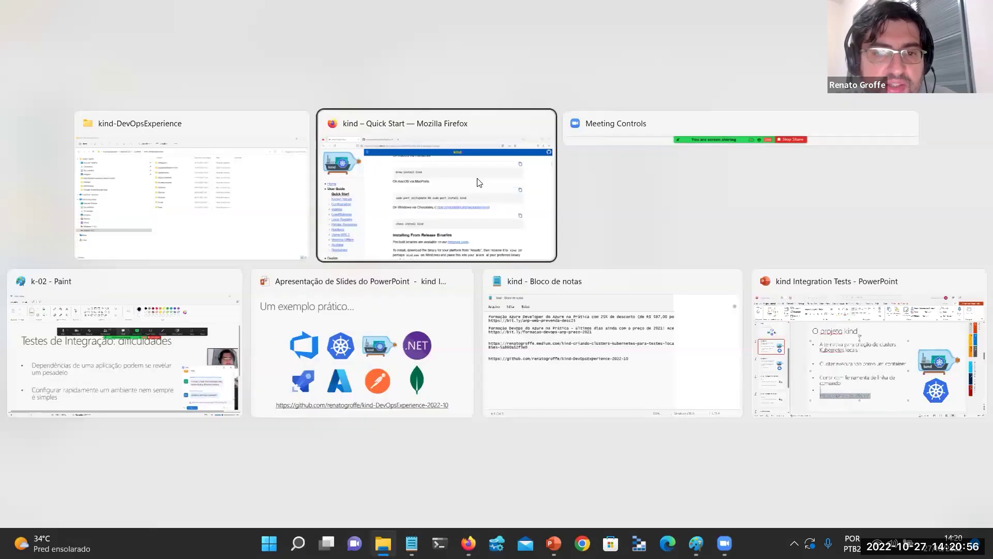
Copy the 'kind create cluster --name kind-2' example from the kind docs.
scroll(505, 242, up, 6)
scroll(506, 238, down, 20)
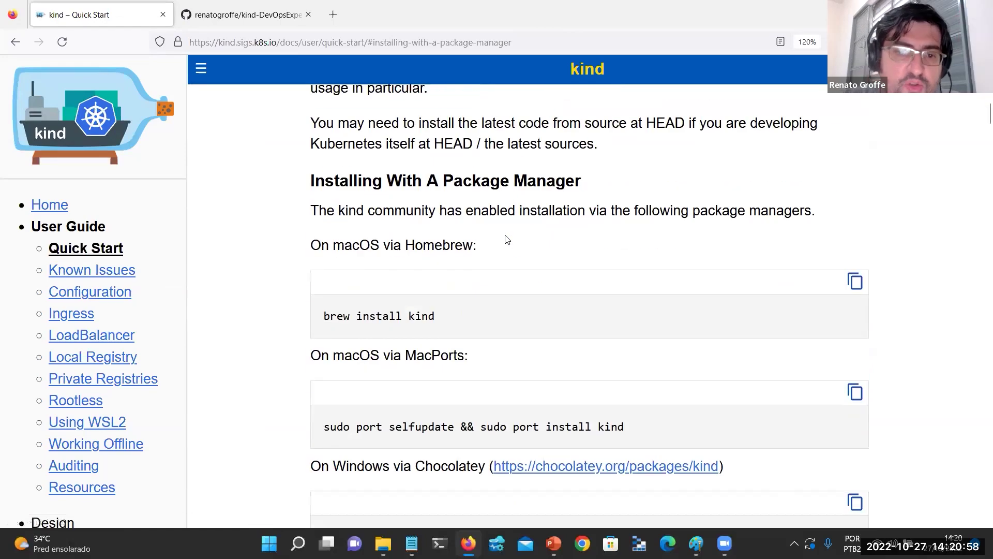
scroll(507, 239, down, 20)
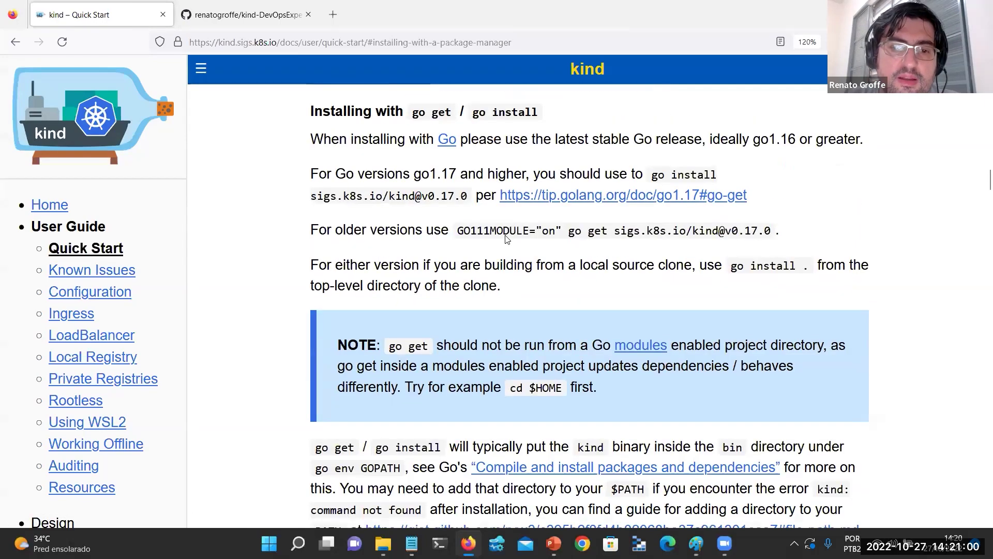
scroll(507, 239, down, 3)
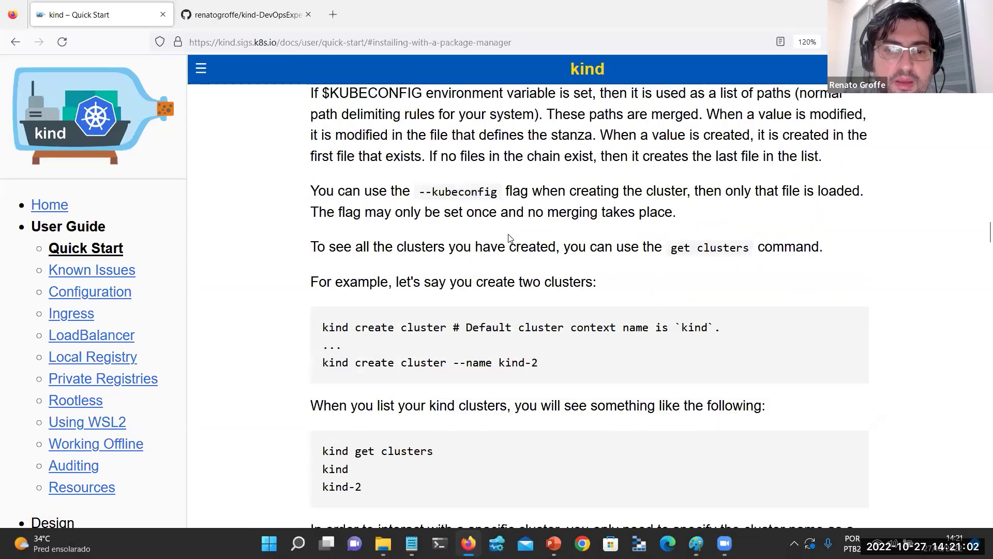
scroll(507, 239, down, 2)
scroll(492, 240, down, 1)
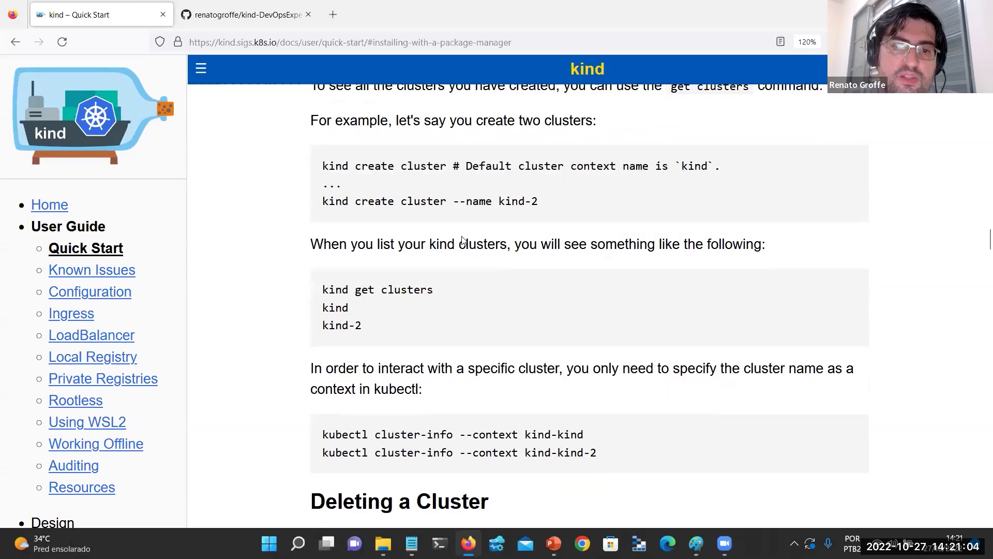
triple_click(377, 203)
key(ctrl+c)
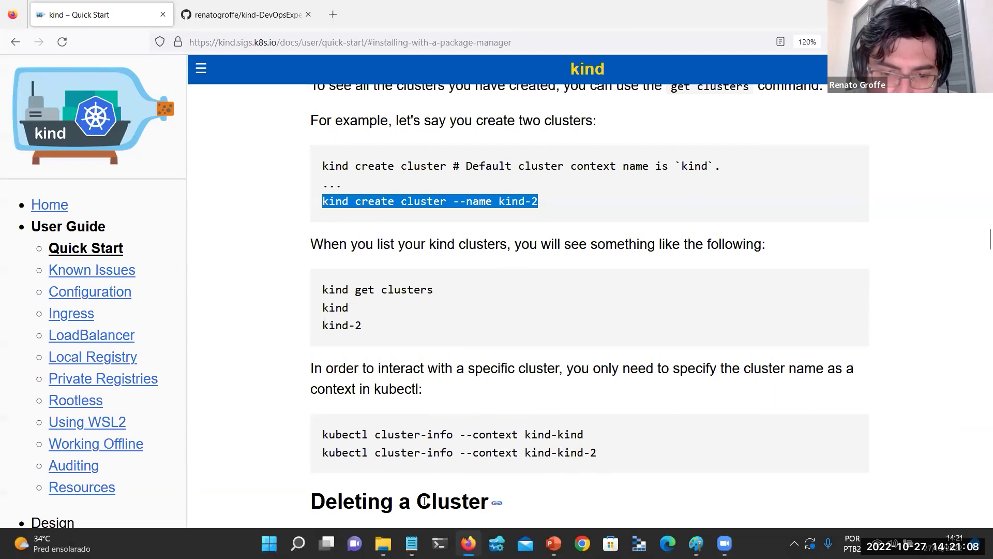
click(440, 543)
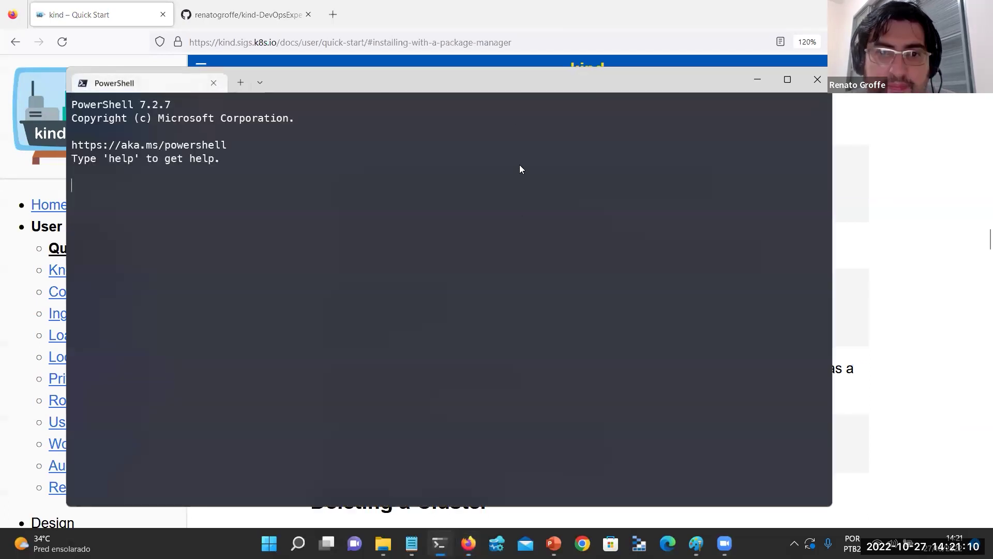
Create a kind cluster named devops-experience from the pasted command.
double_click(506, 81)
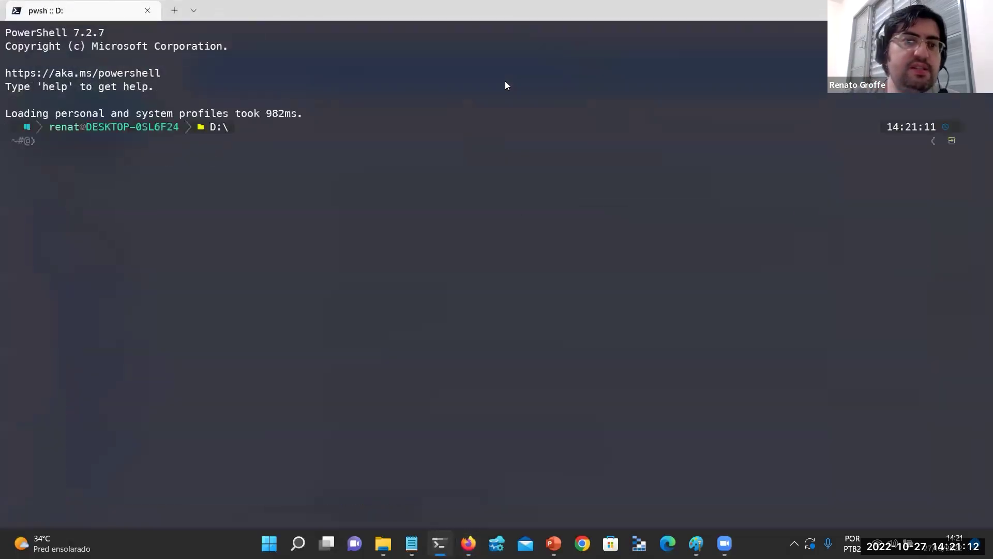
key(ctrl+v)
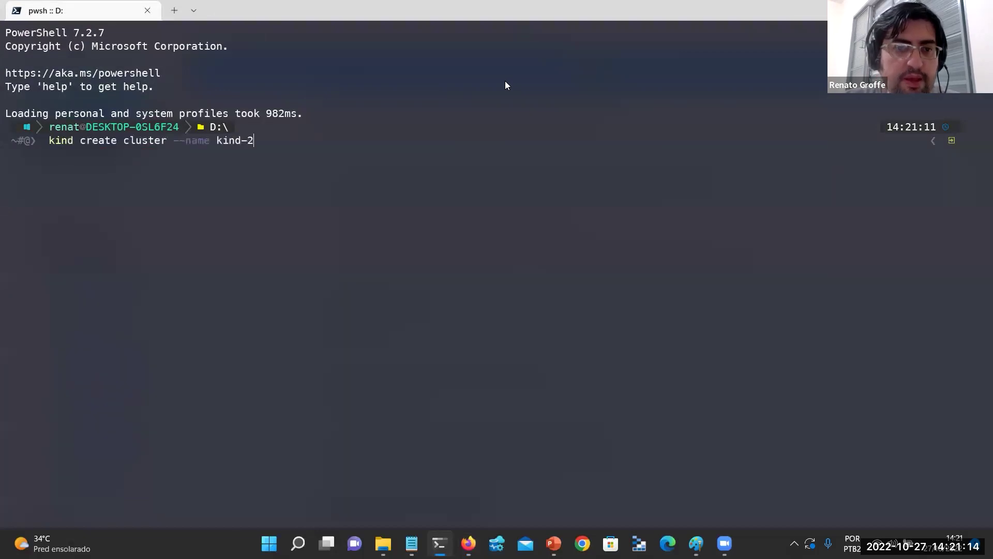
key(BackSpace)
key(BackSpace)
key(BackSpace)
key(BackSpace)
key(BackSpace)
key(BackSpace)
text(devosp)
key(BackSpace)
key(BackSpace)
text(p)
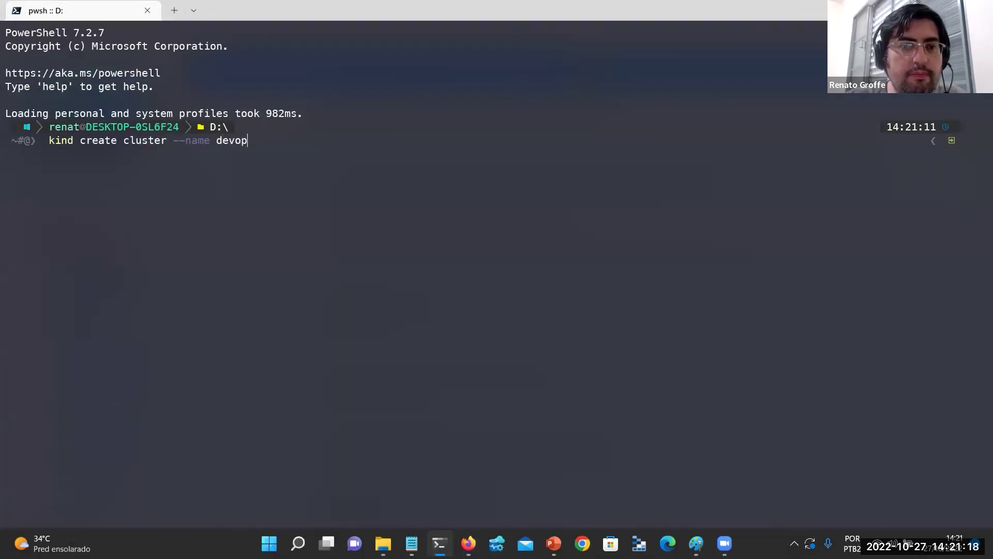
text(s-experience)
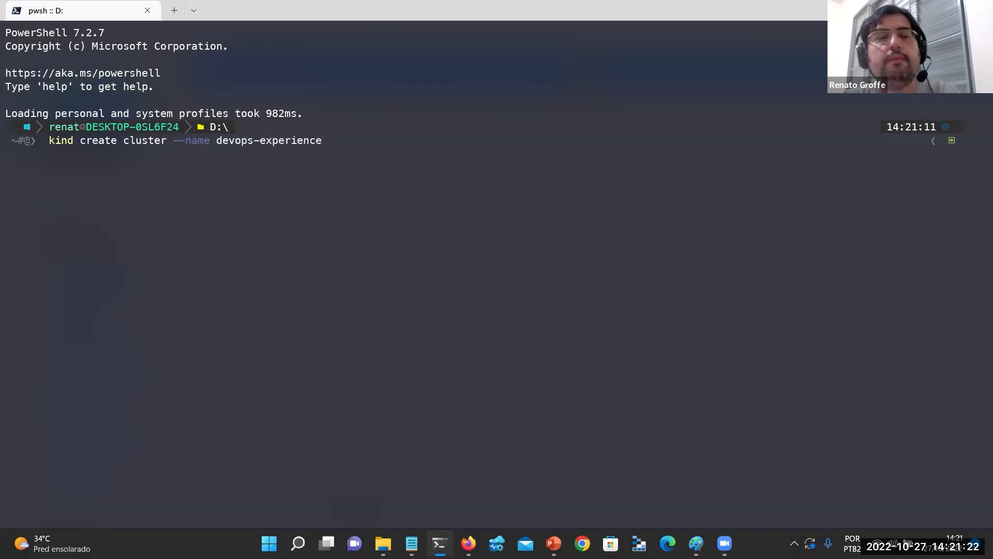
key(Return)
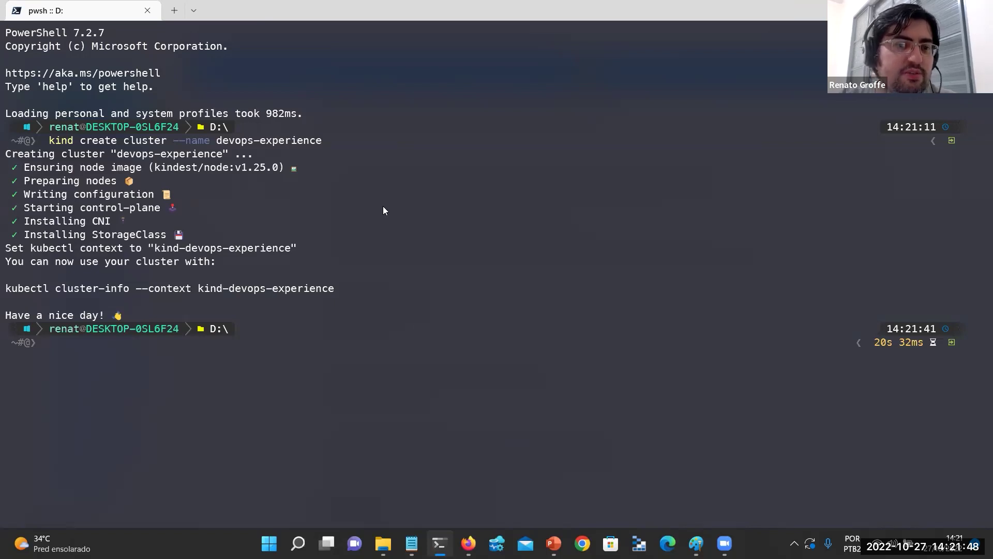
List the new cluster's services and namespaces with kubectl, then browse drive Arquivos (D:).
text(kubectk)
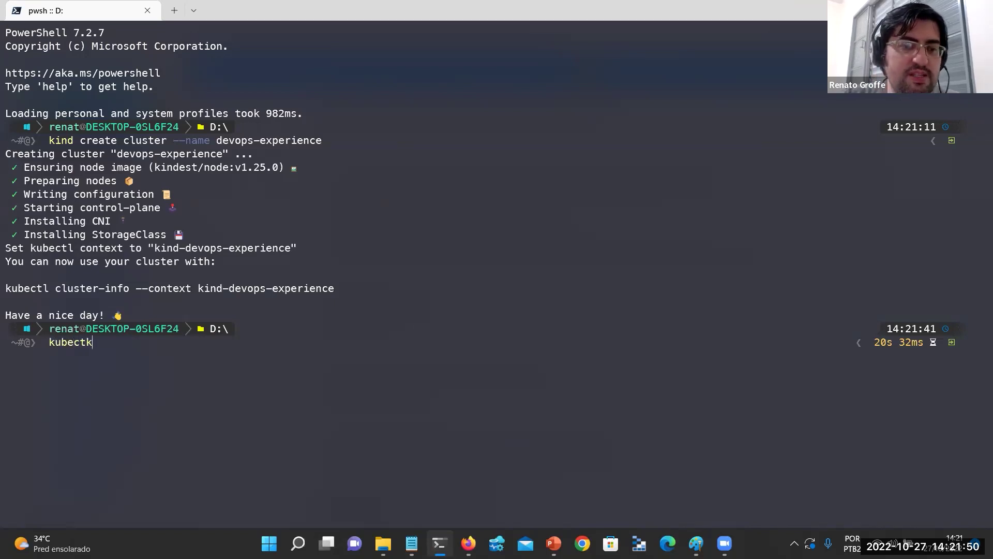
key(BackSpace)
text(l get serv)
key(BackSpace)
key(BackSpace)
text(rvices)
key(Return)
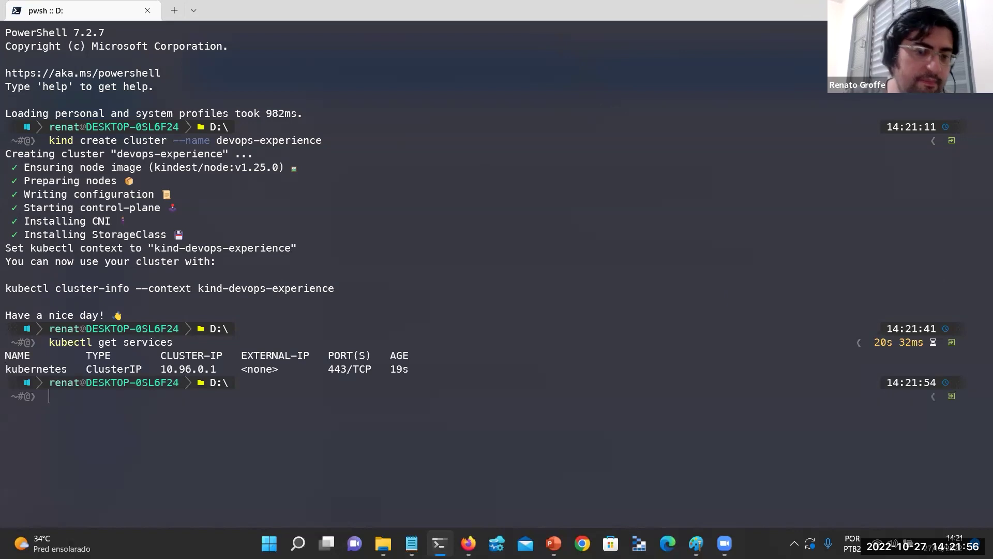
text(kubectl g)
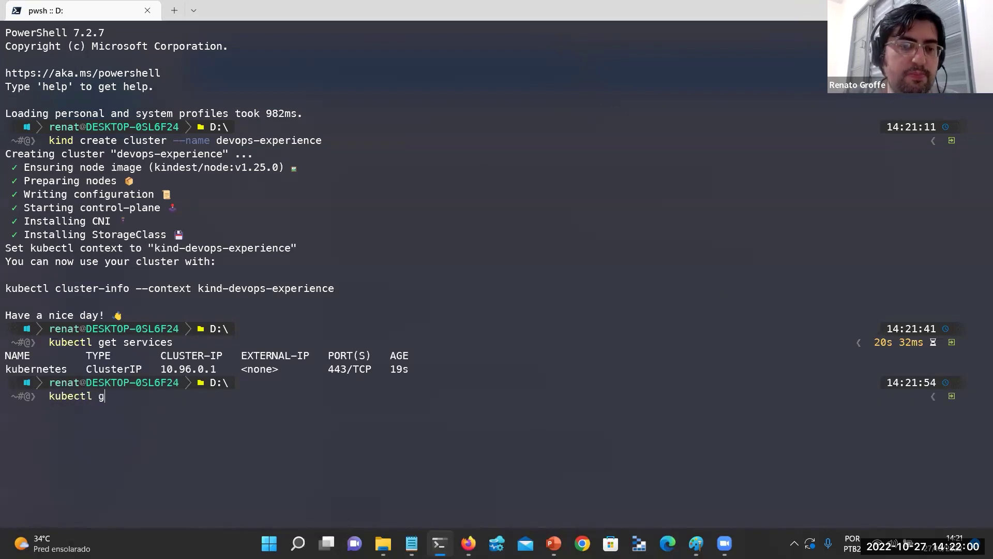
text(et namespac)
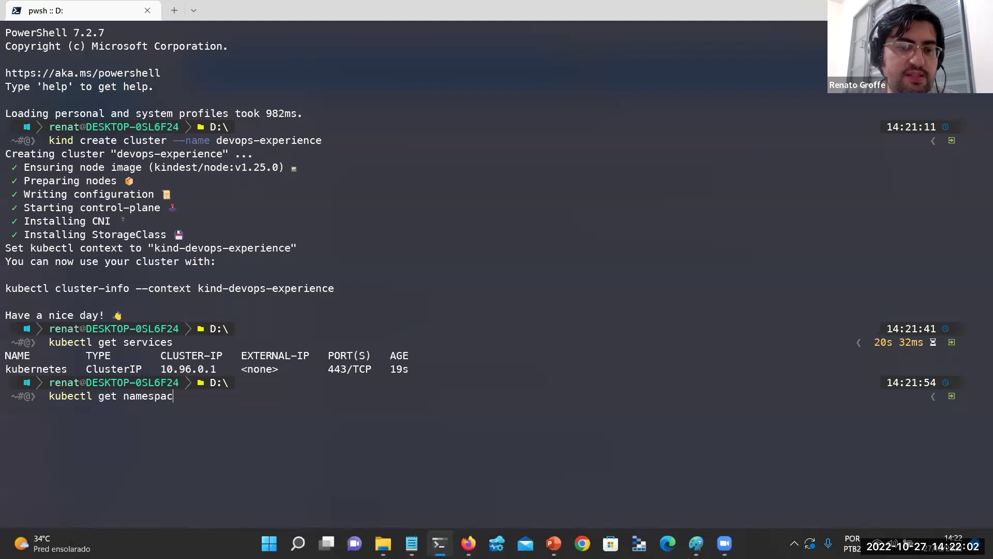
text(es)
key(Return)
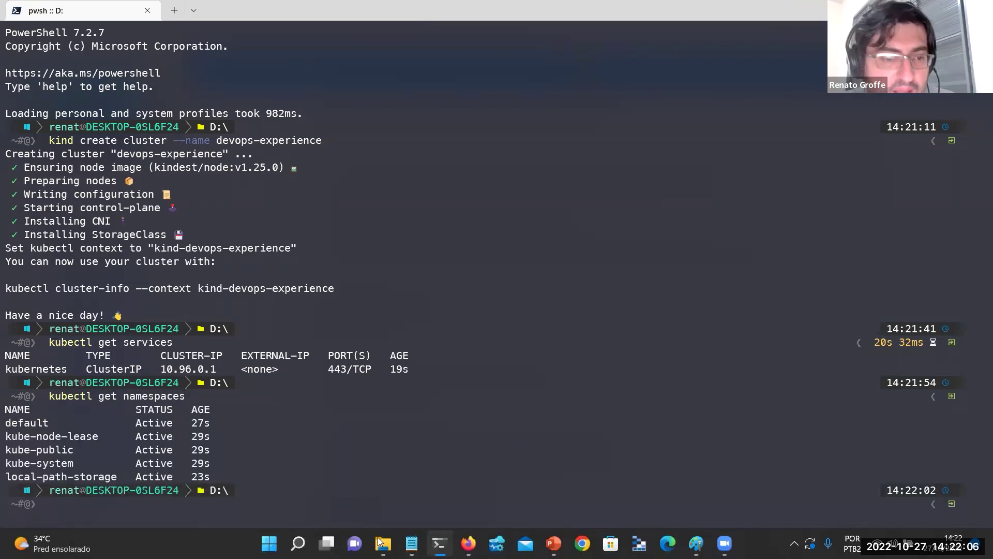
click(383, 544)
click(122, 398)
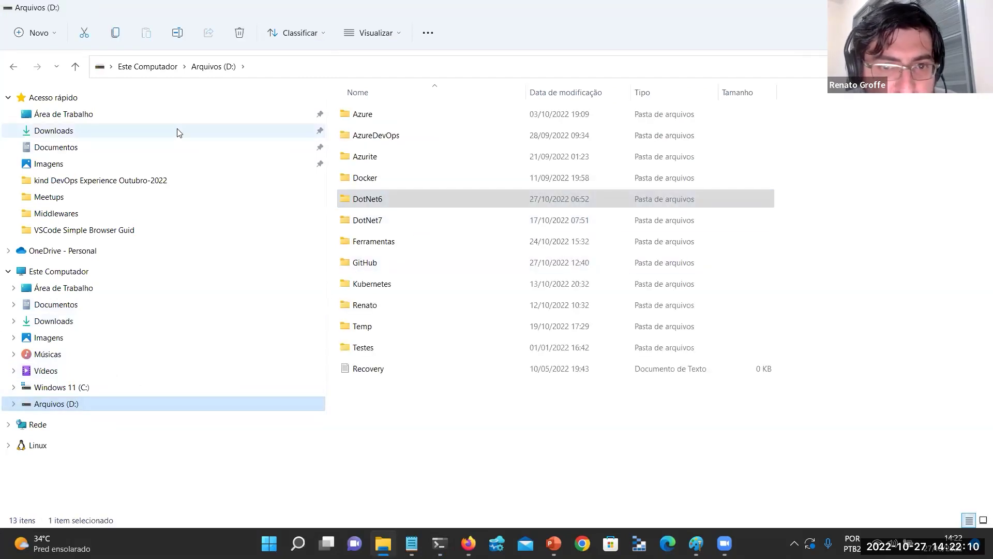
Open D:\Kubernetes\KEDA-RabbitMQ in VS Code and view keda-instalacao.sh.
double_click(381, 286)
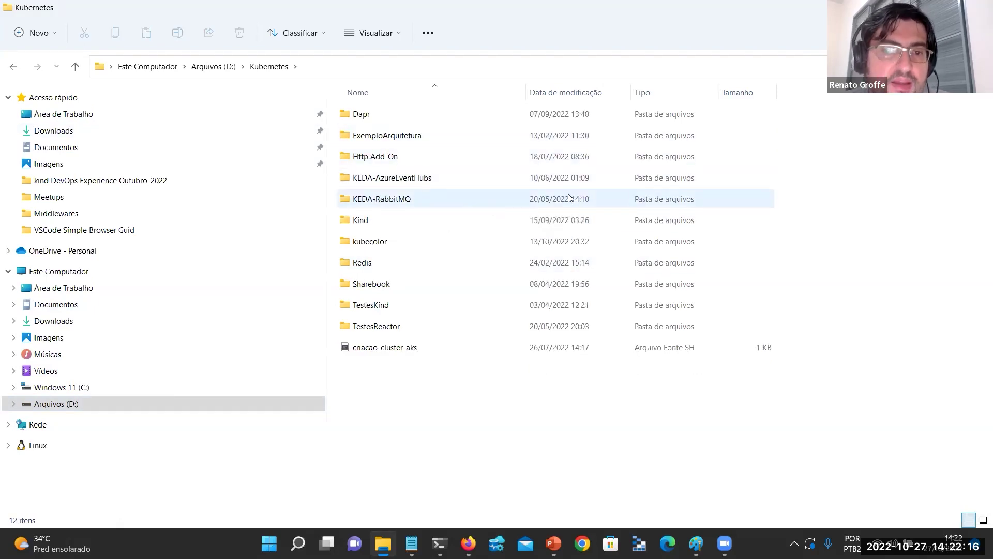
click(417, 197)
double_click(417, 197)
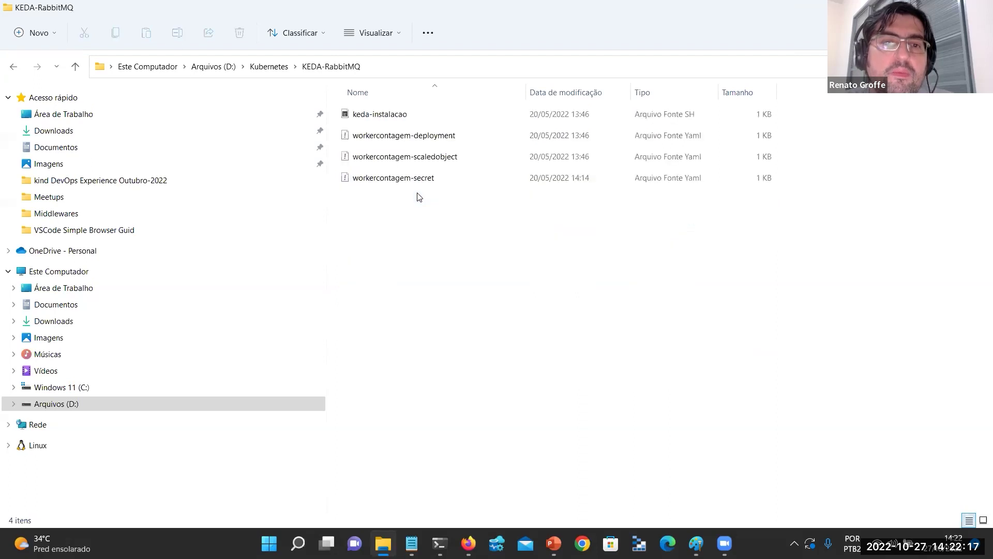
right_click(395, 224)
click(493, 396)
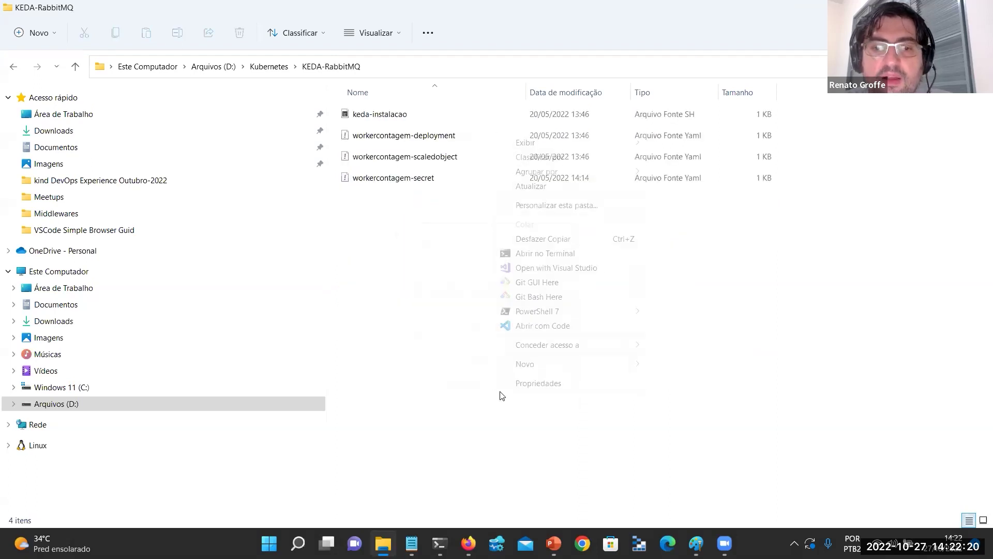
click(540, 326)
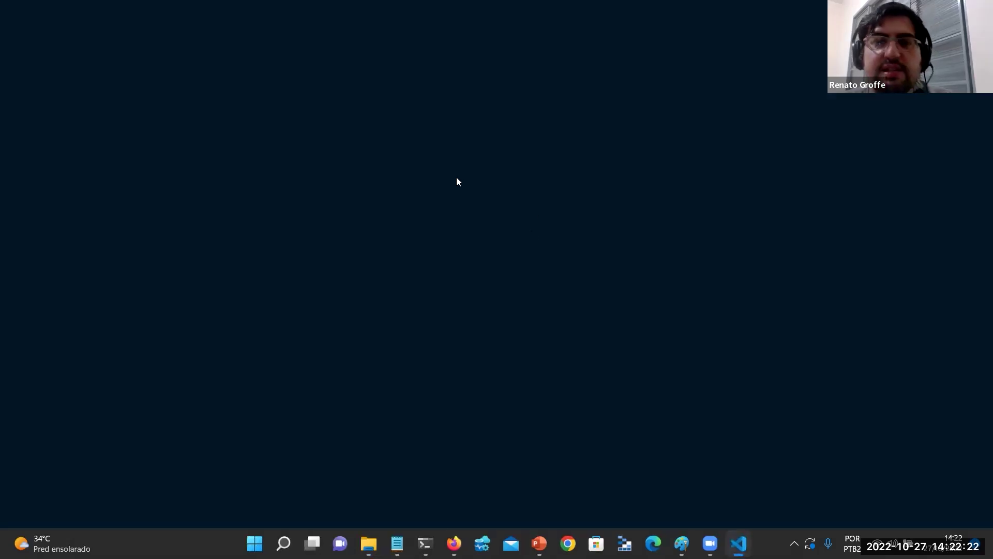
click(150, 128)
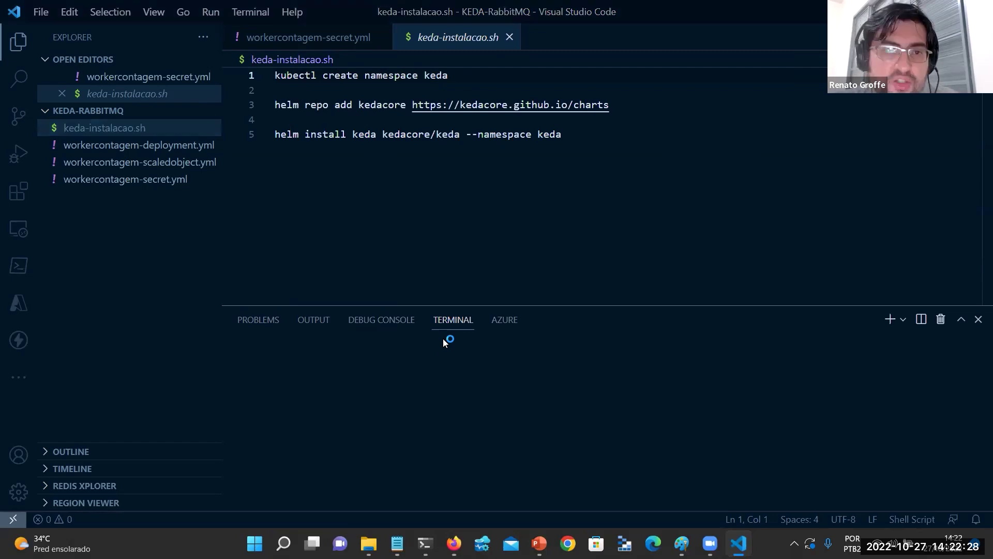
key(alt+Tab)
key(alt+Tab)
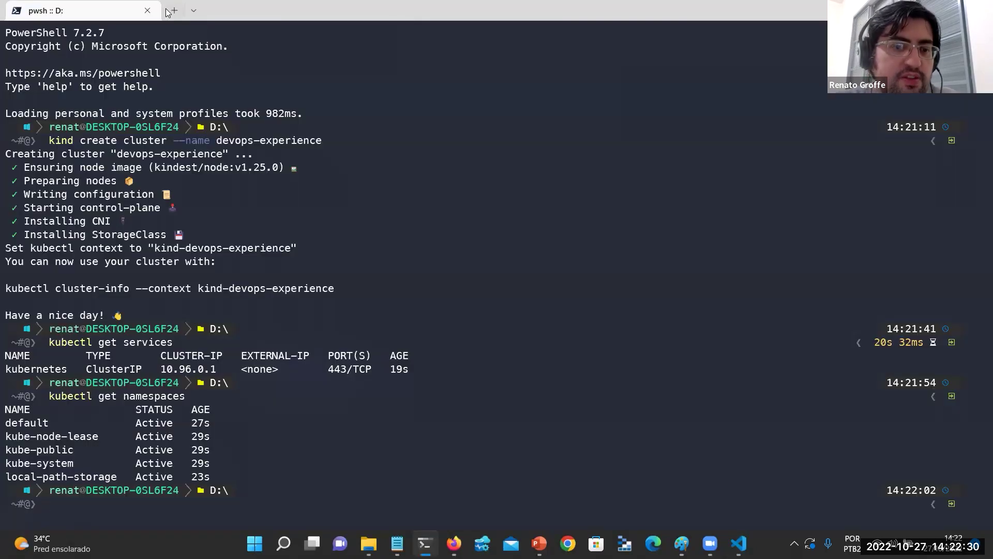
Run k9s in a new PowerShell tab to browse the cluster's pods.
click(174, 10)
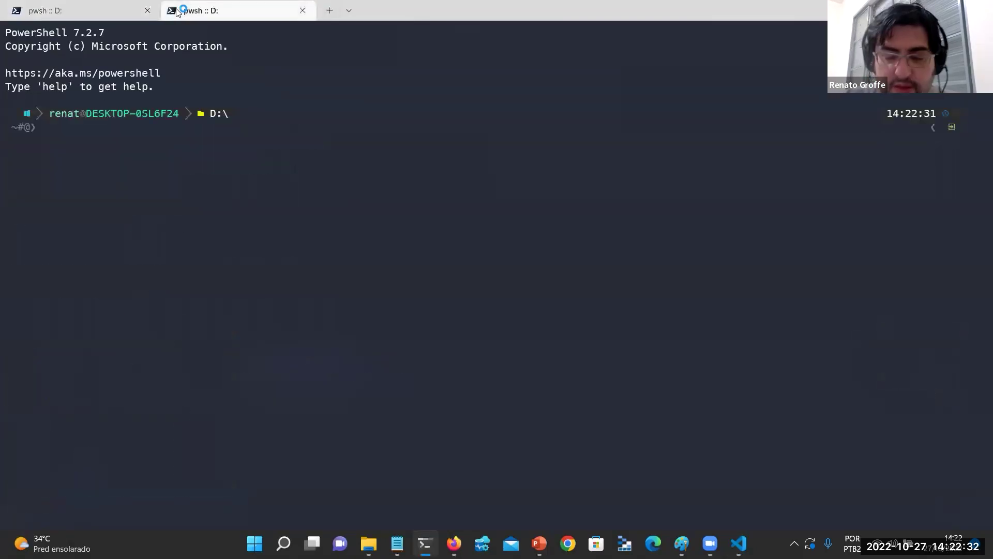
text(k9s)
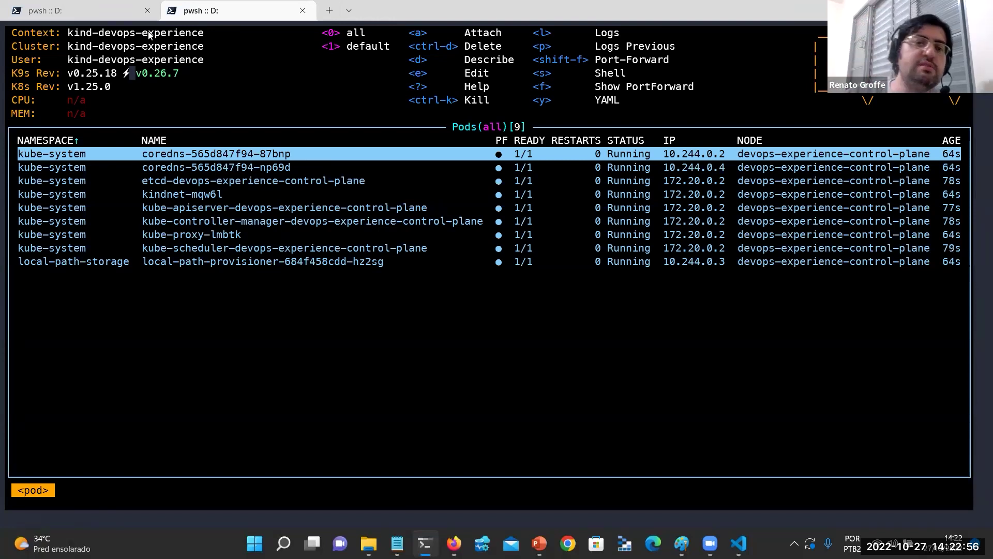
key(Down)
key(Down)
key(Down)
key(Down)
key(Up)
key(Up)
key(Up)
key(Up)
key(Up)
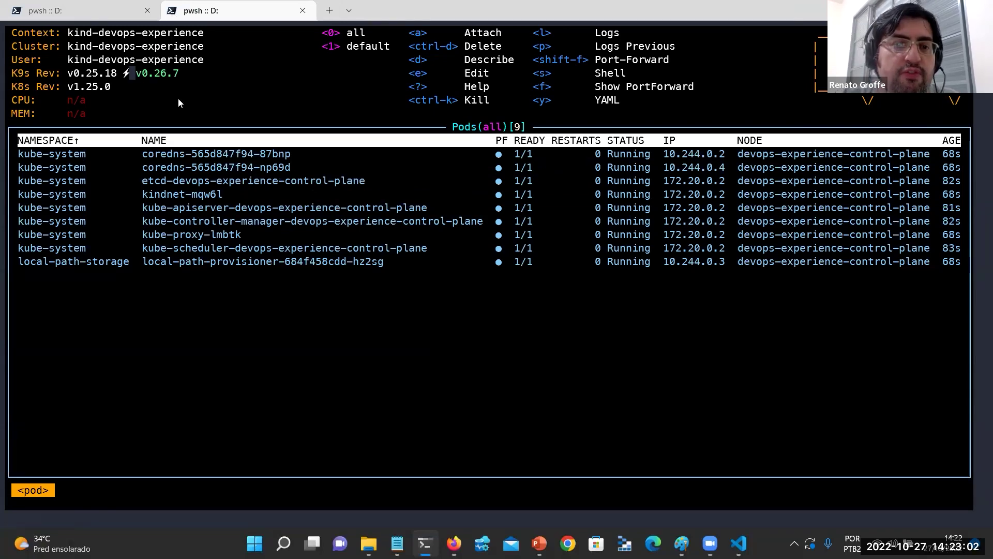
key(alt+Tab)
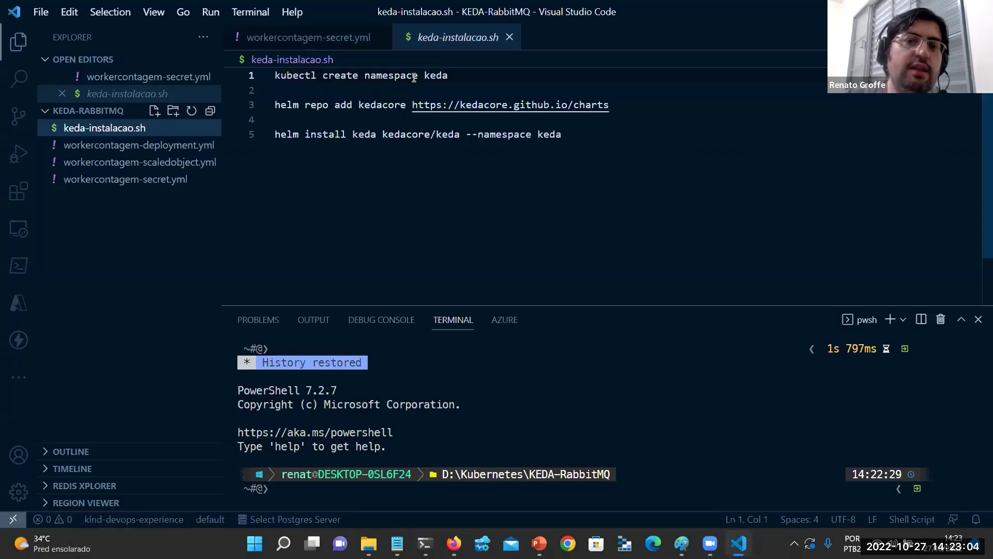
Create the keda namespace by running 'kubectl create namespace keda' in the integrated terminal.
triple_click(391, 75)
click(519, 391)
text(kubectl create namespace keda)
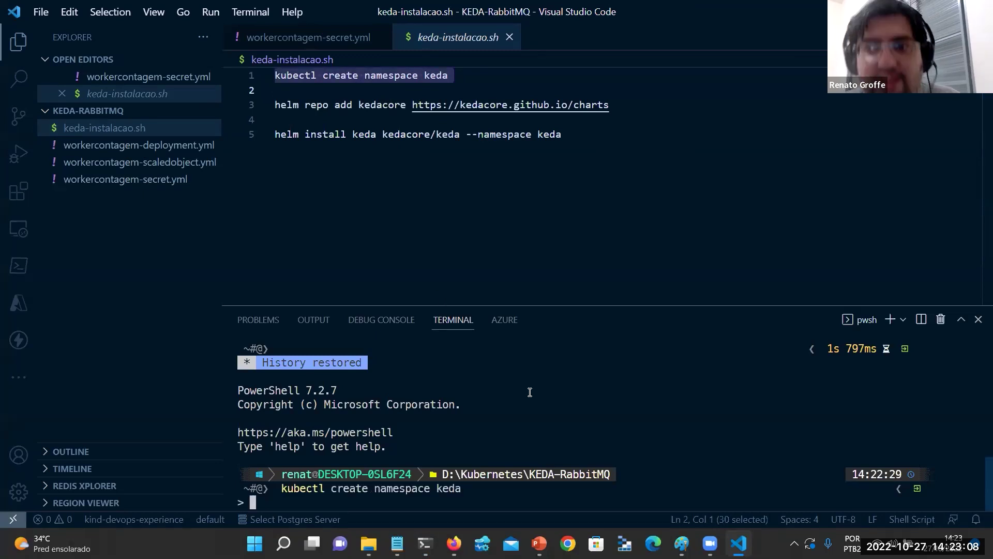
key(Return)
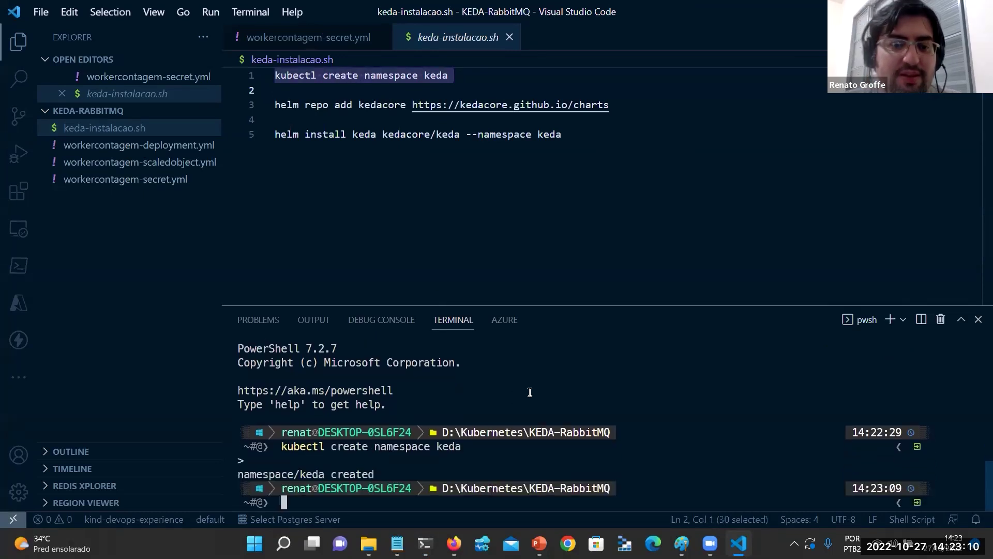
Add the KEDA Helm repo and run helm install keda from the script.
double_click(351, 107)
click(350, 107)
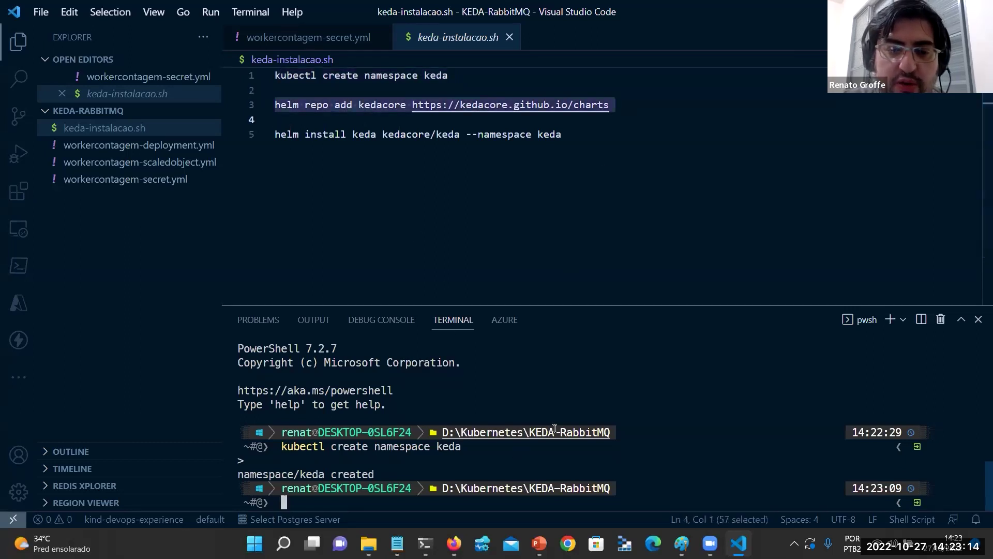
right_click(609, 448)
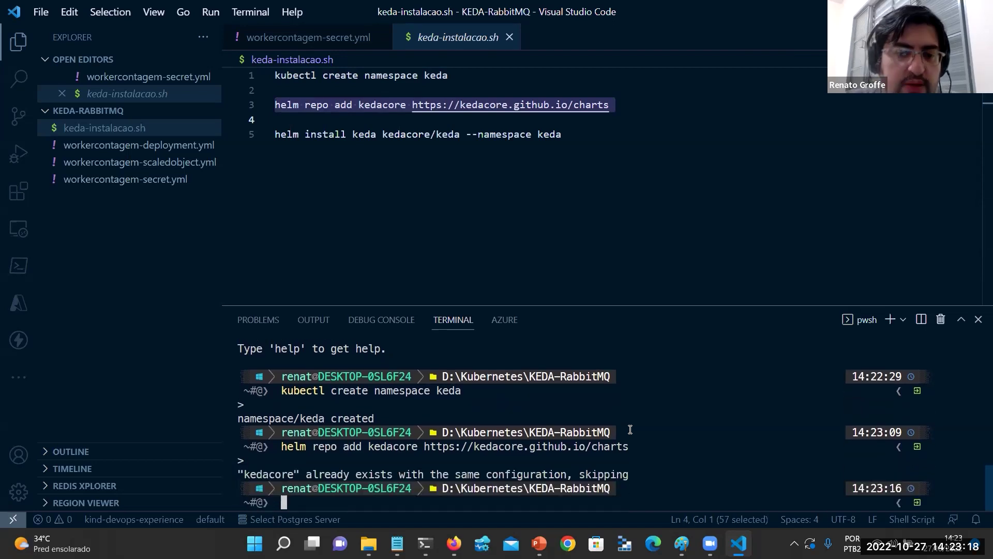
triple_click(448, 134)
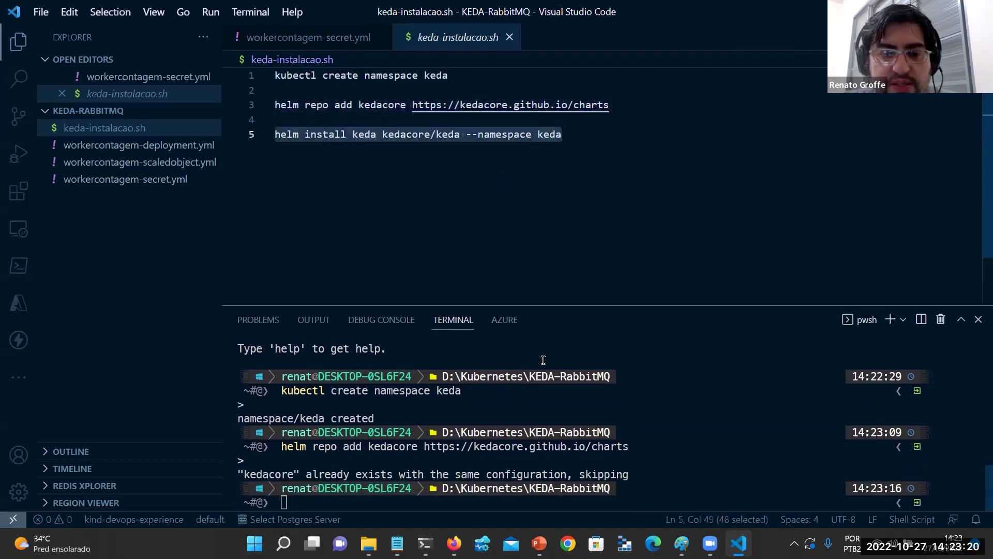
right_click(678, 371)
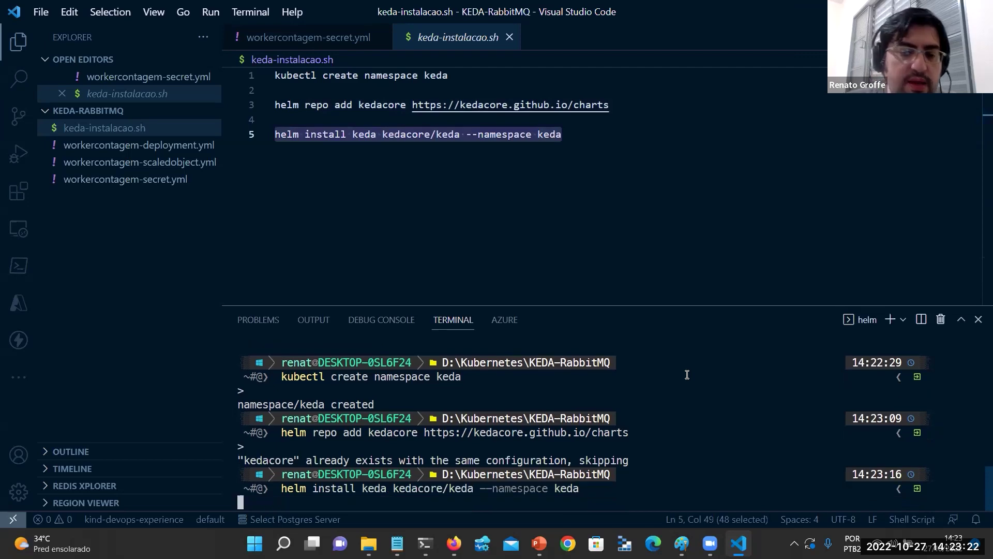
key(alt+Tab)
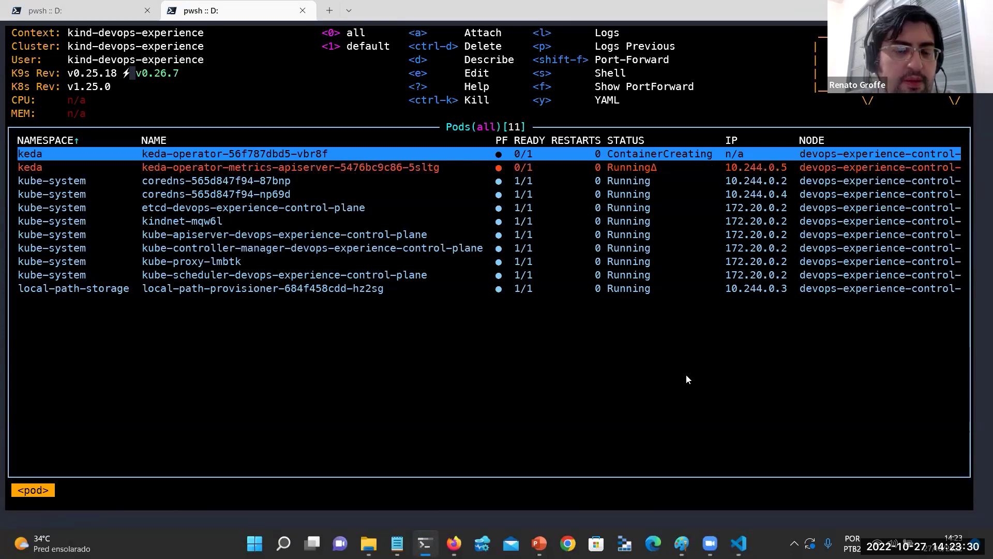
Watch keda-operator and keda-operator-metrics-apiserver pods in k9s until both show 1/1 Running.
key(Down)
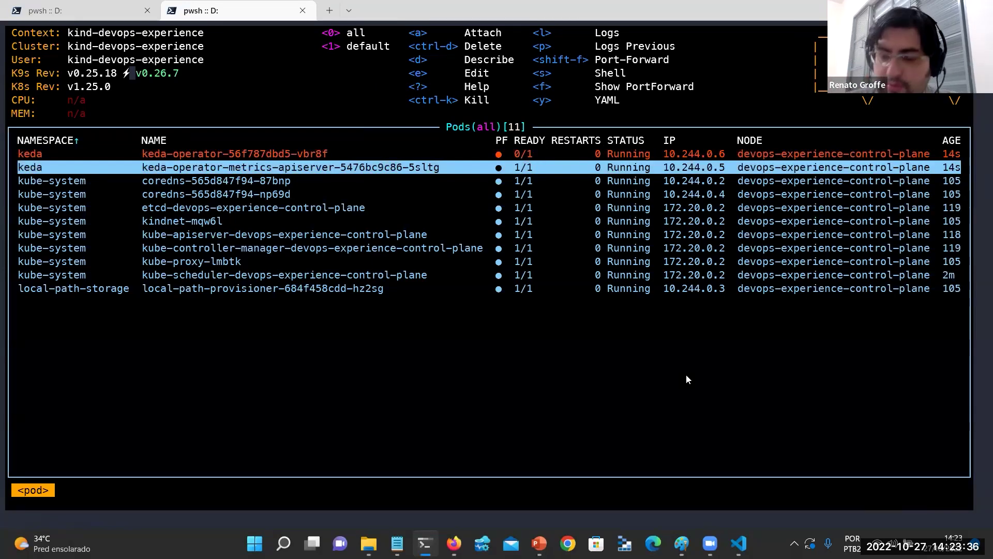
key(Up)
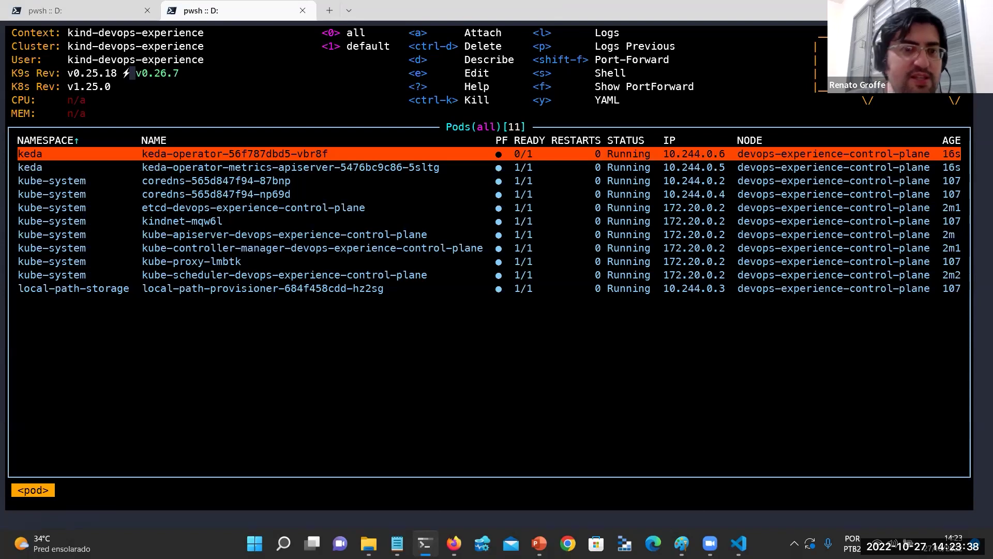
key(Return)
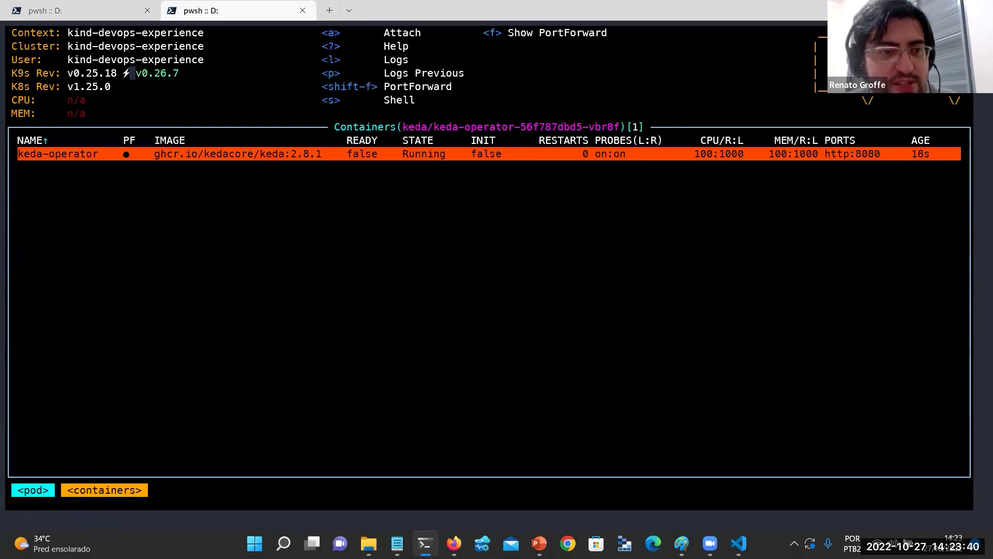
key(Escape)
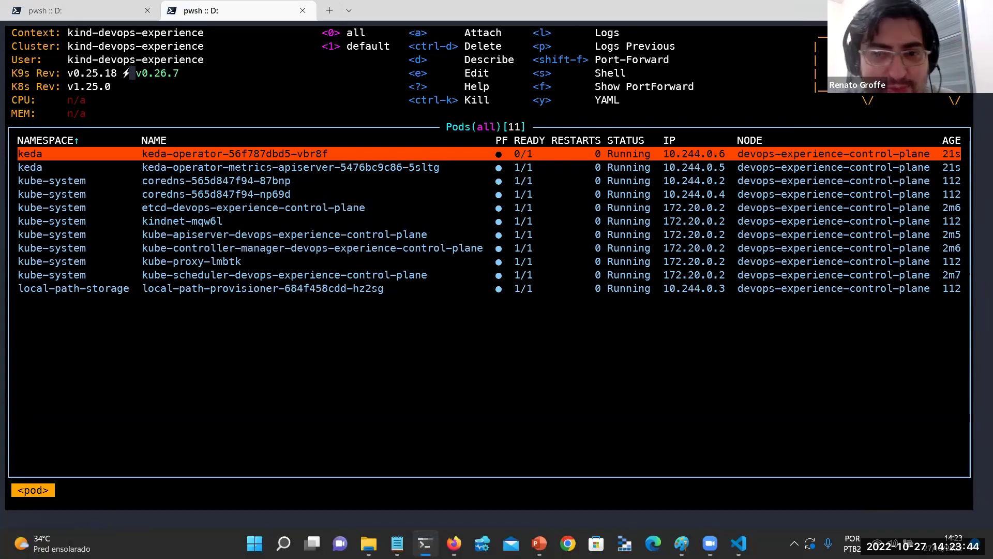
key(Down)
key(Up)
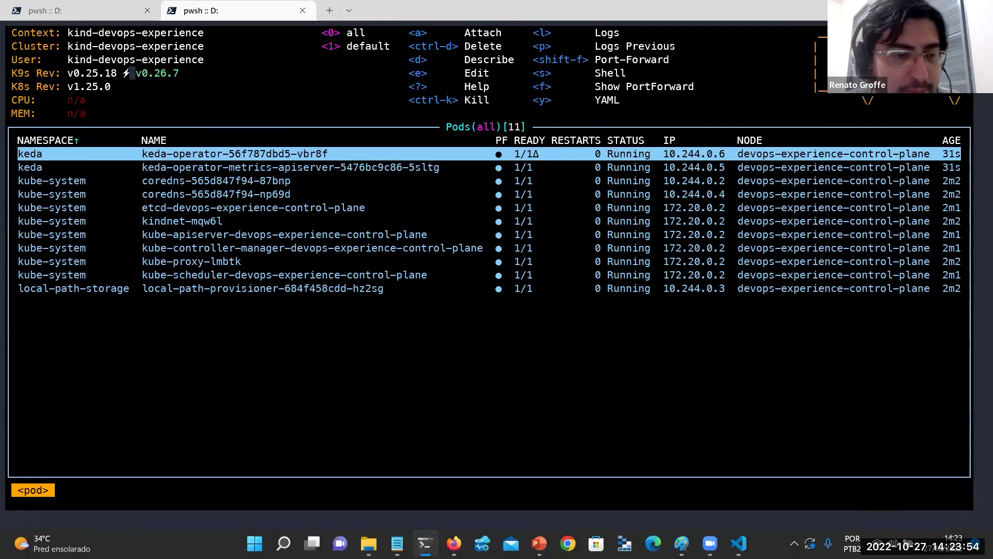
key(Down)
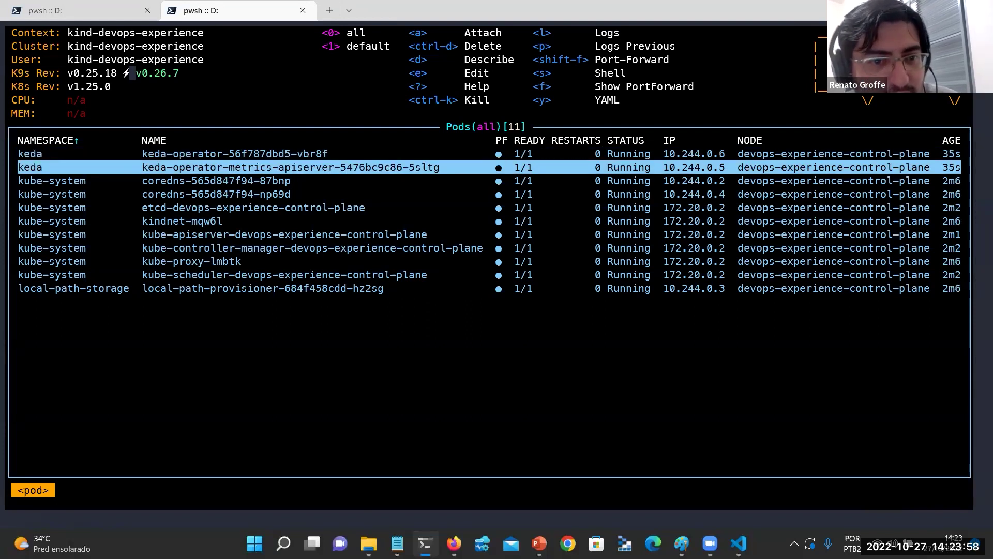
key(Up)
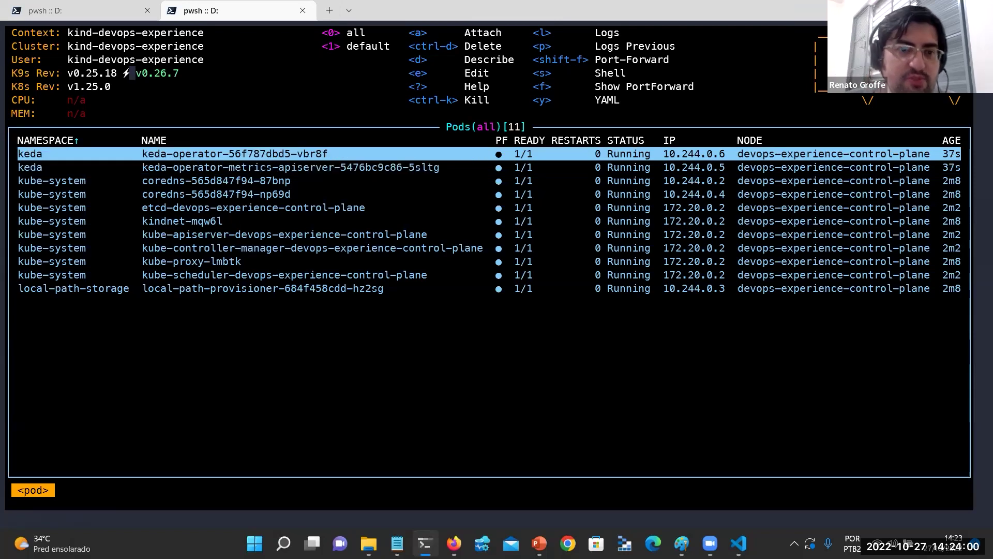
key(Down)
key(alt+Tab)
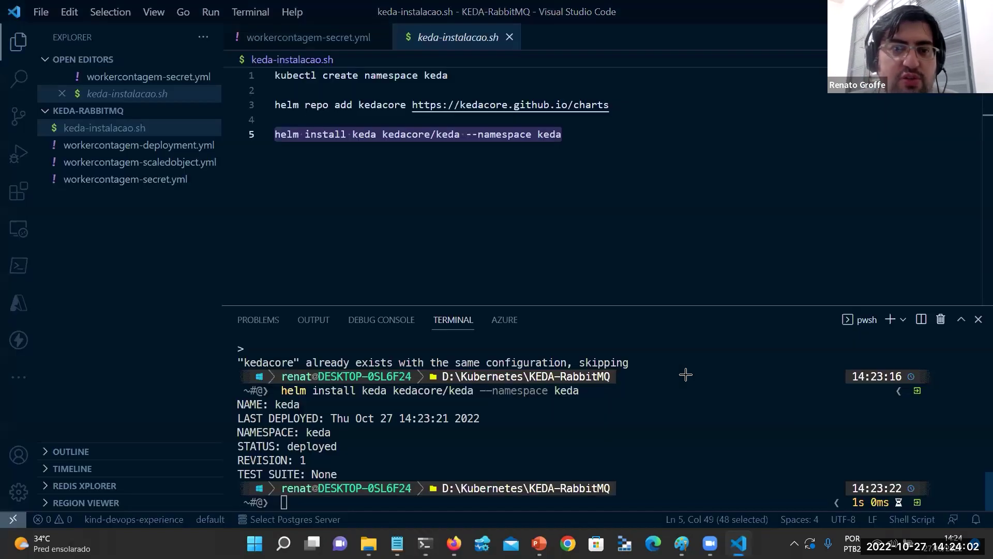
key(alt+Tab)
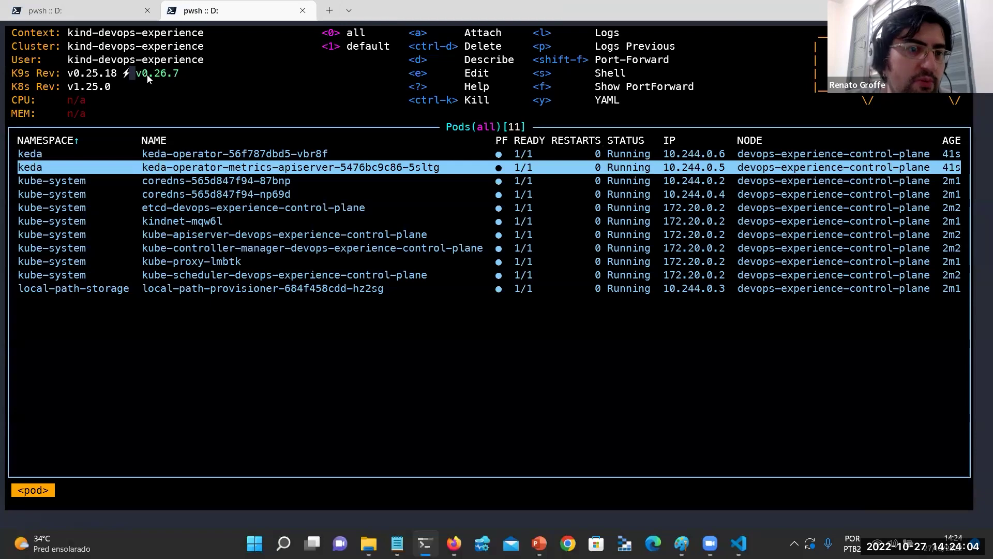
click(107, 8)
Clear the screen and list all keda namespace resources with kubectl, then kubecolor.
text(clear)
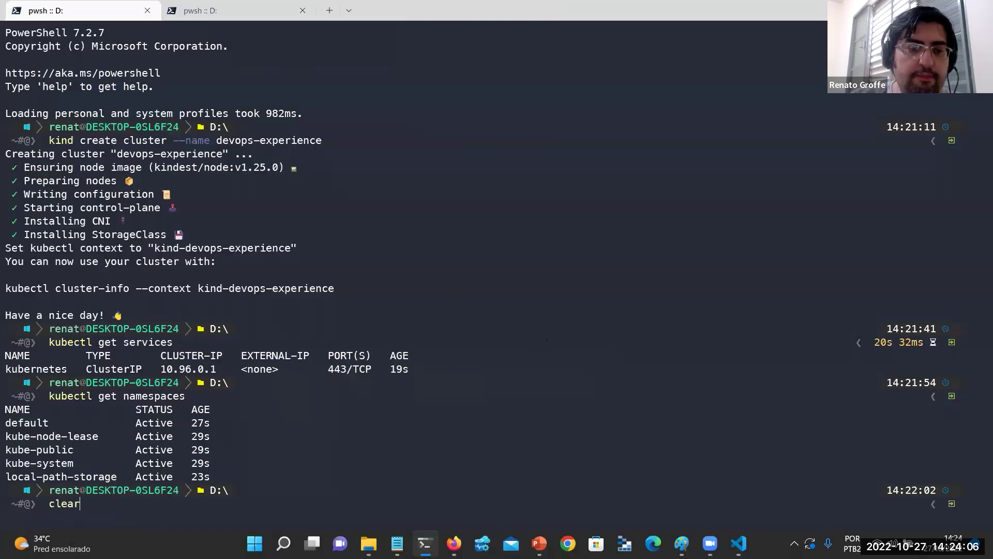
key(Return)
text(kubectl )
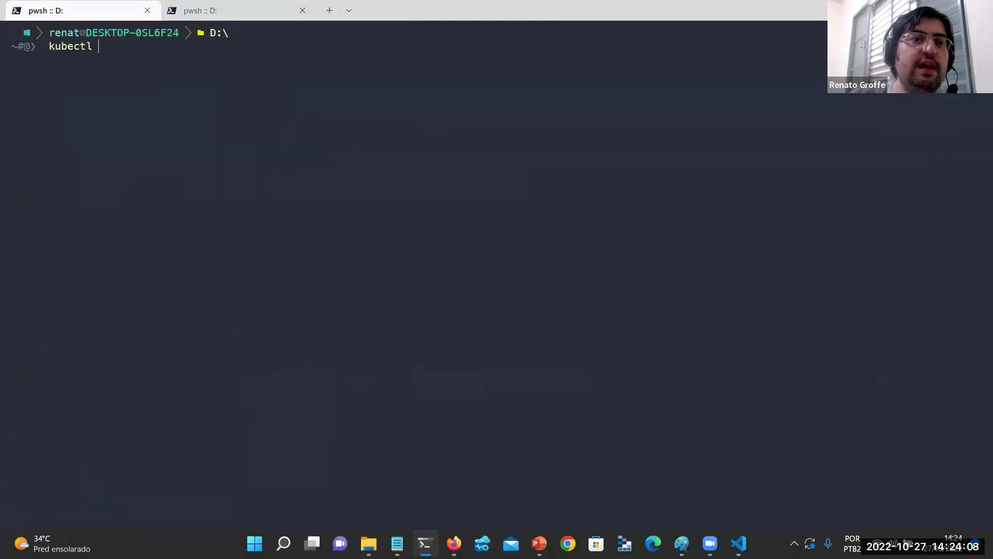
text(get all -n keda)
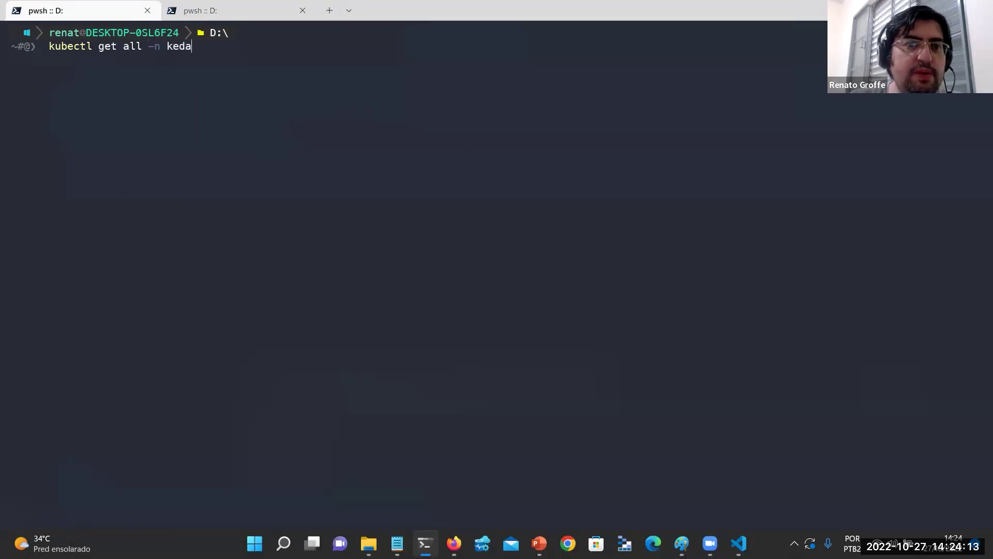
key(Return)
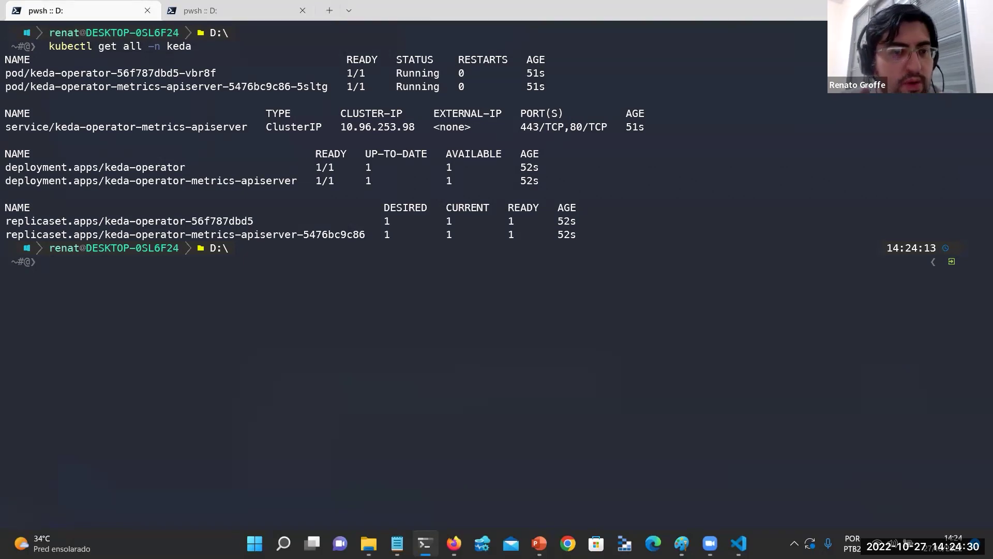
text(kubecolor)
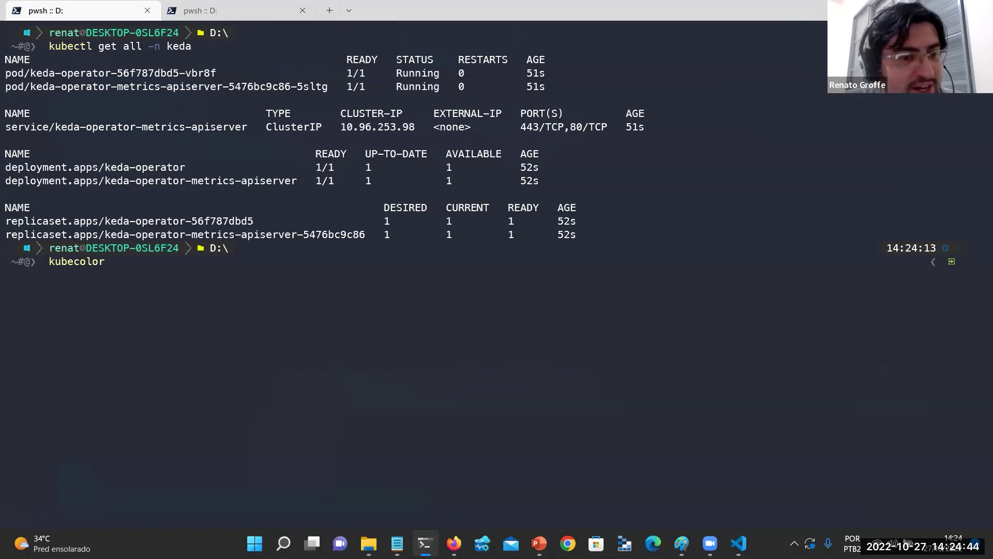
text(get all -n keda)
key(Return)
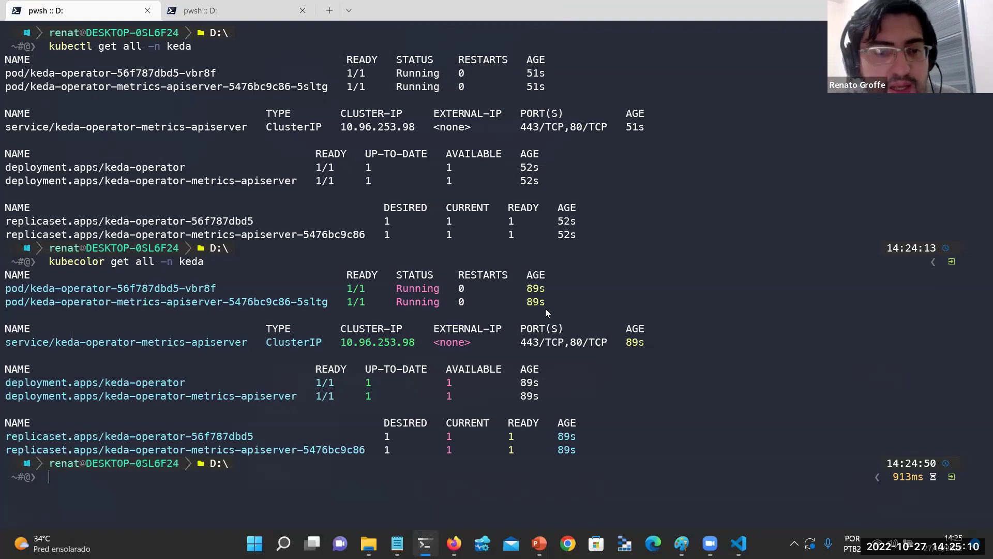
key(super+Tab)
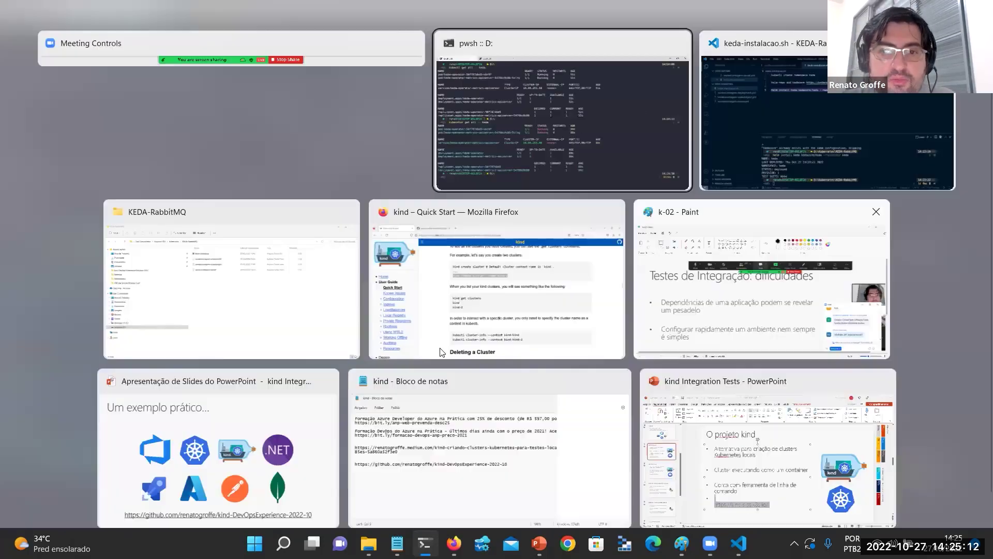
Clear the screen and run docker container ls, showing the kindest/node:v1.25.0 container.
key(Escape)
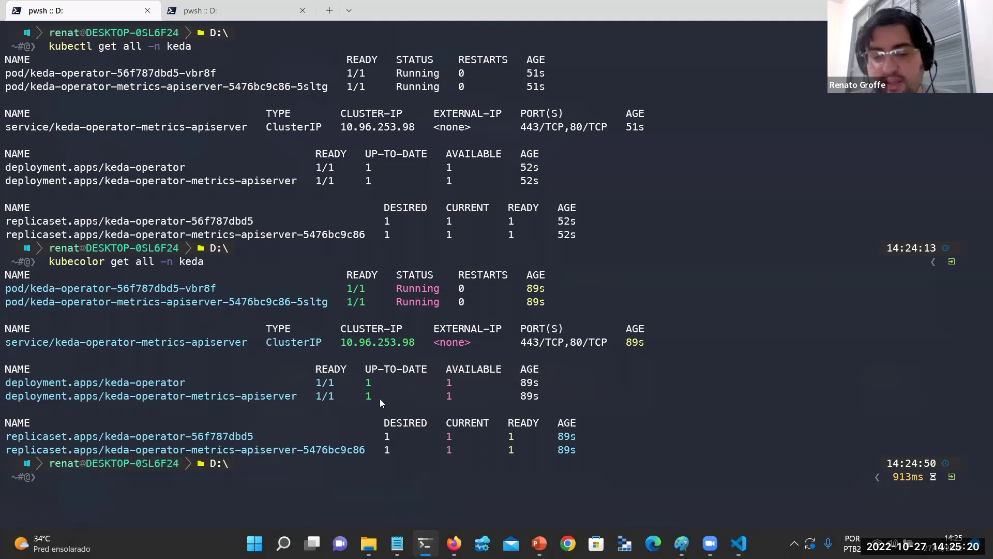
text(cls)
key(Return)
text(docker container ls)
key(Return)
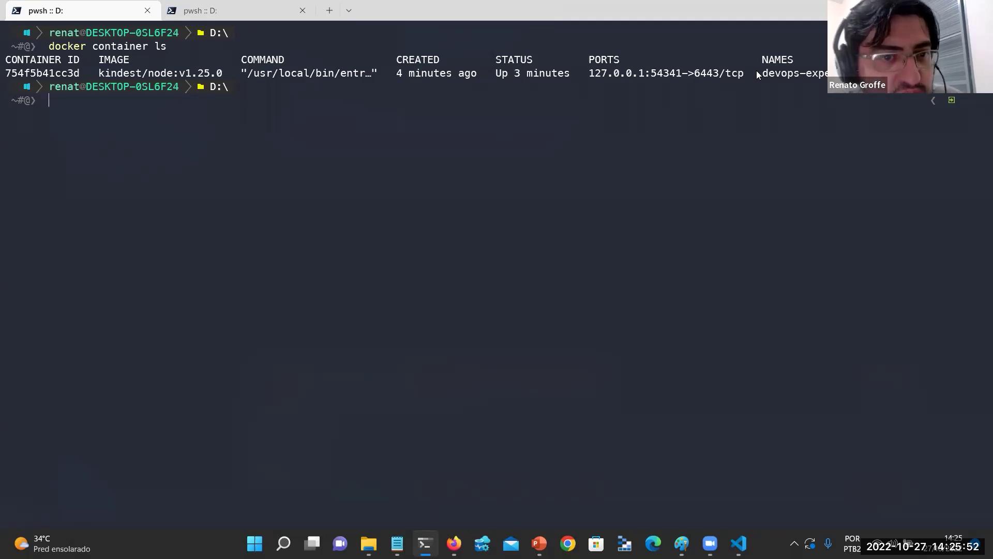
key(alt+Tab)
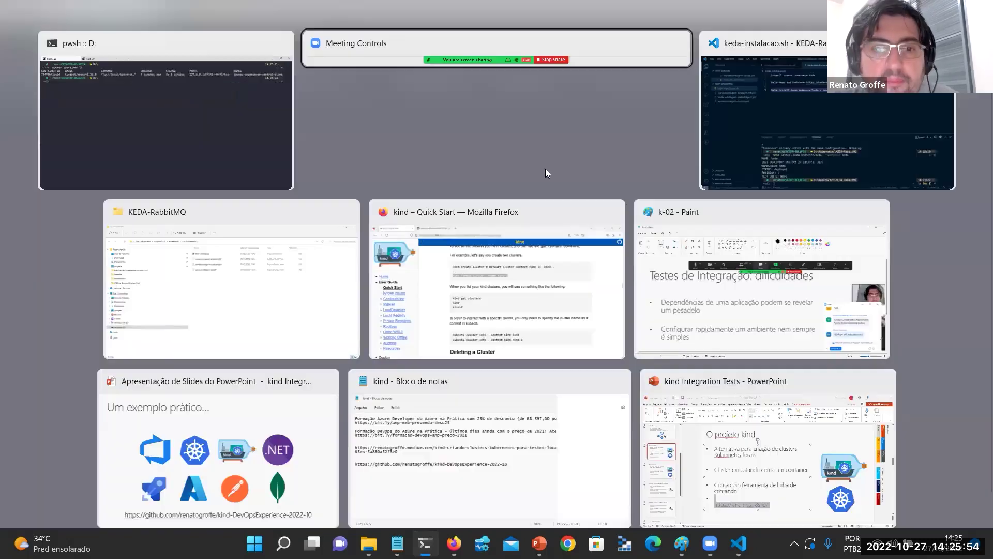
In Firefox, read the kind Quick Start's 'Loading an Image Into Your Cluster' section, then return to the terminal.
click(593, 239)
scroll(580, 238, down, 10)
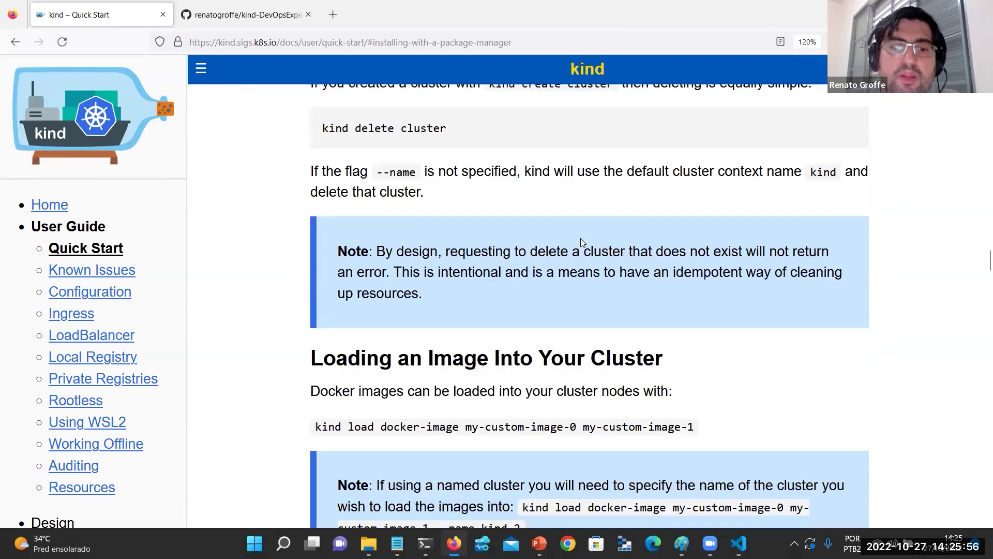
scroll(581, 238, down, 3)
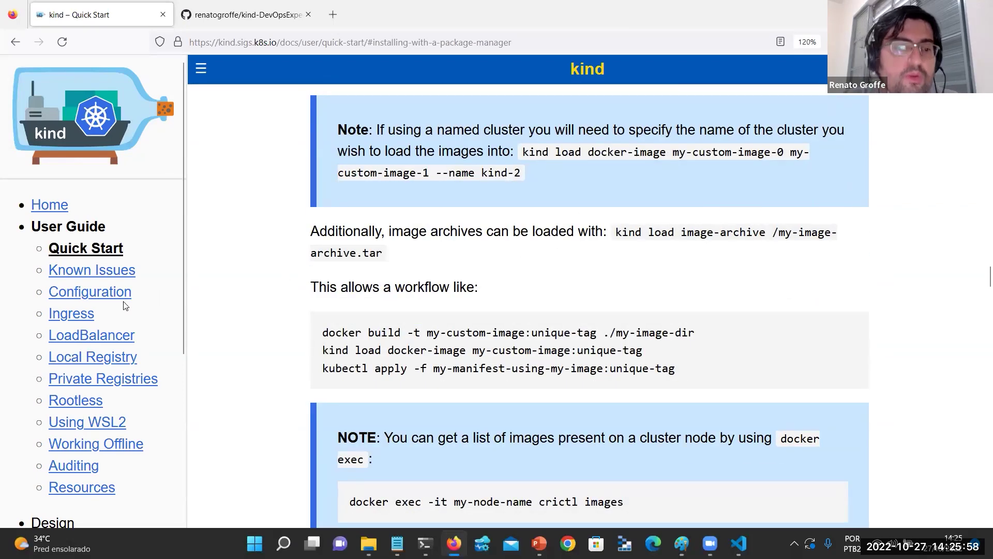
scroll(303, 317, down, 3)
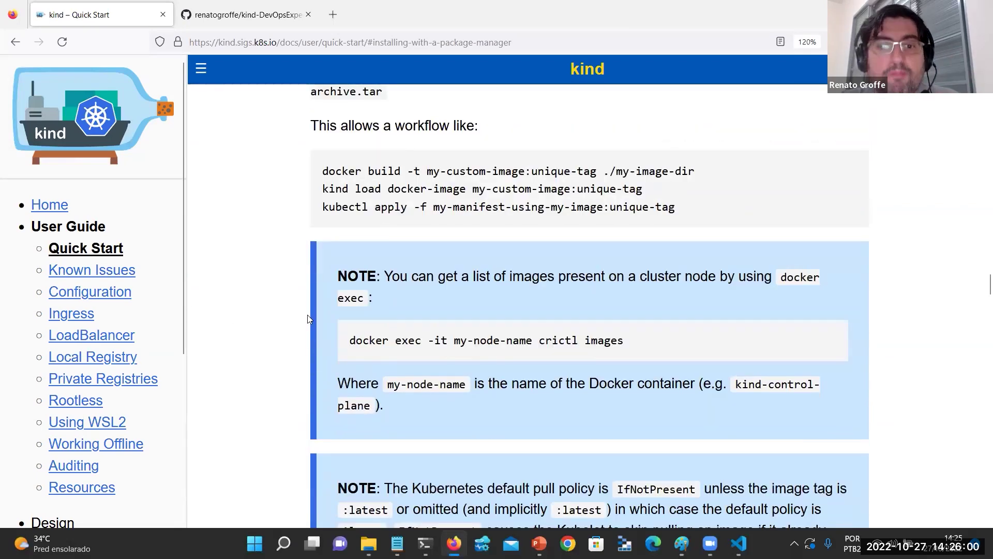
scroll(308, 317, down, 3)
scroll(82, 356, down, 4)
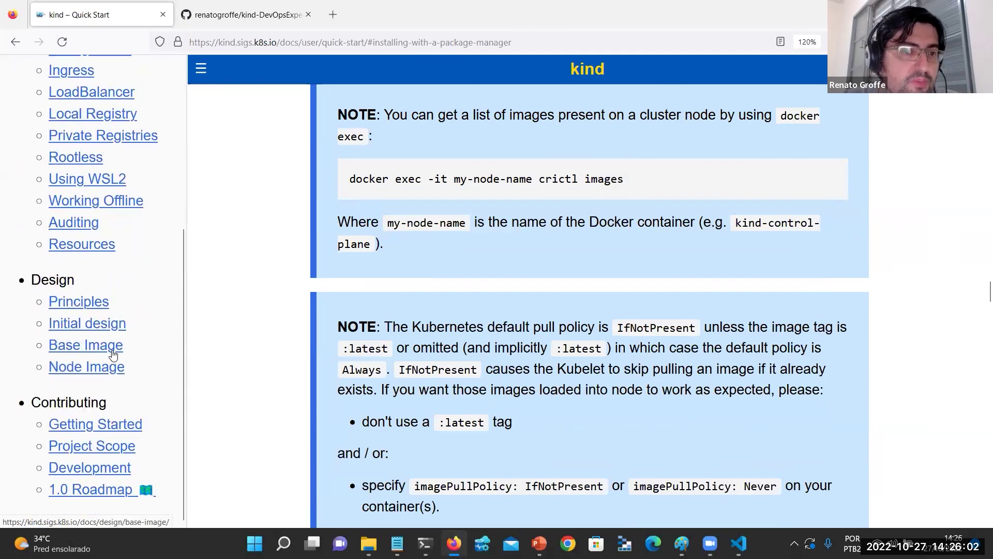
scroll(112, 355, up, 2)
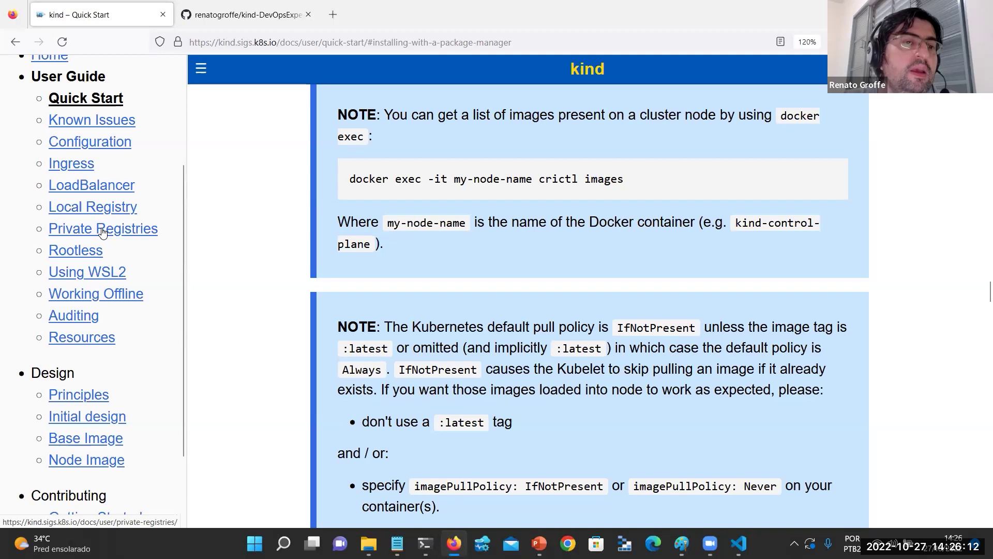
scroll(132, 264, up, 3)
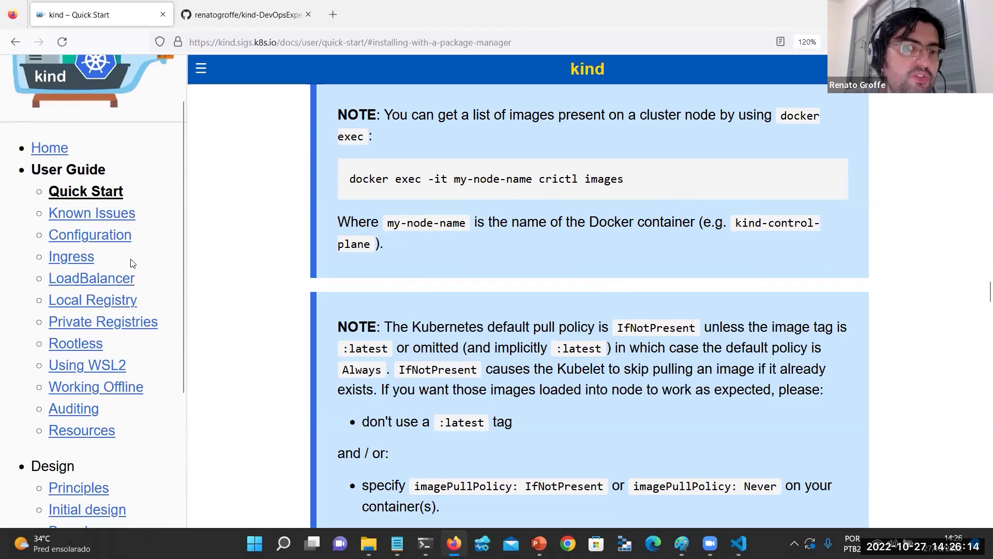
scroll(132, 264, down, 3)
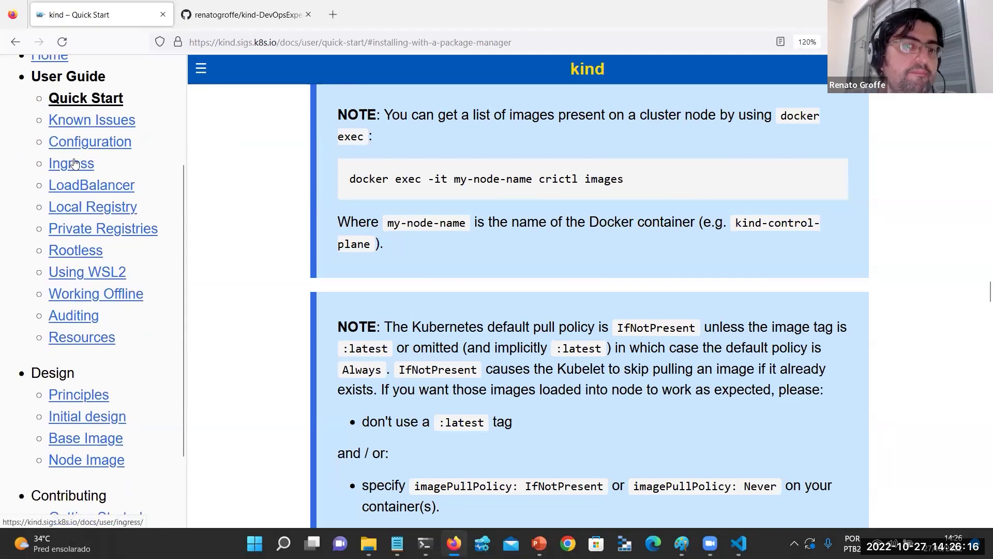
scroll(123, 280, down, 3)
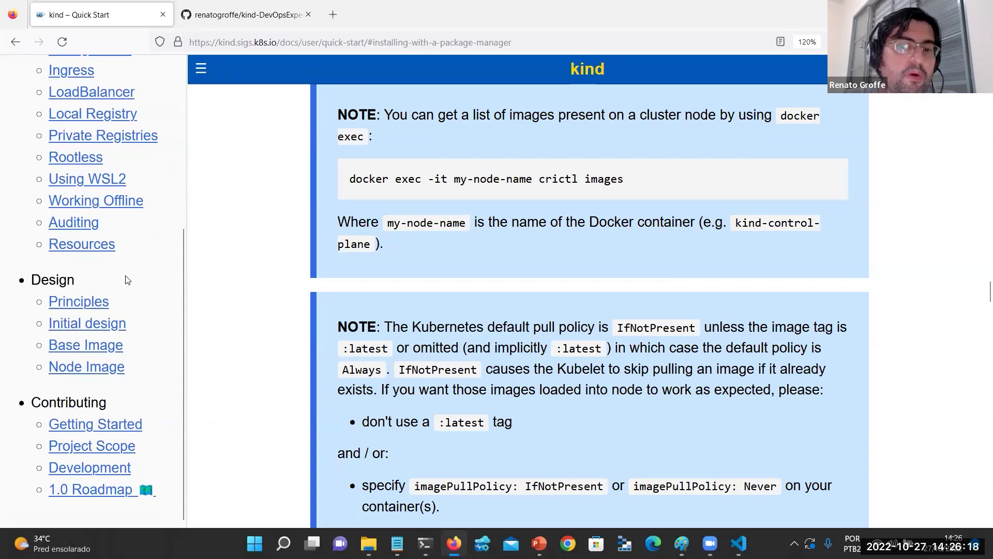
scroll(520, 248, down, 8)
scroll(520, 248, up, 20)
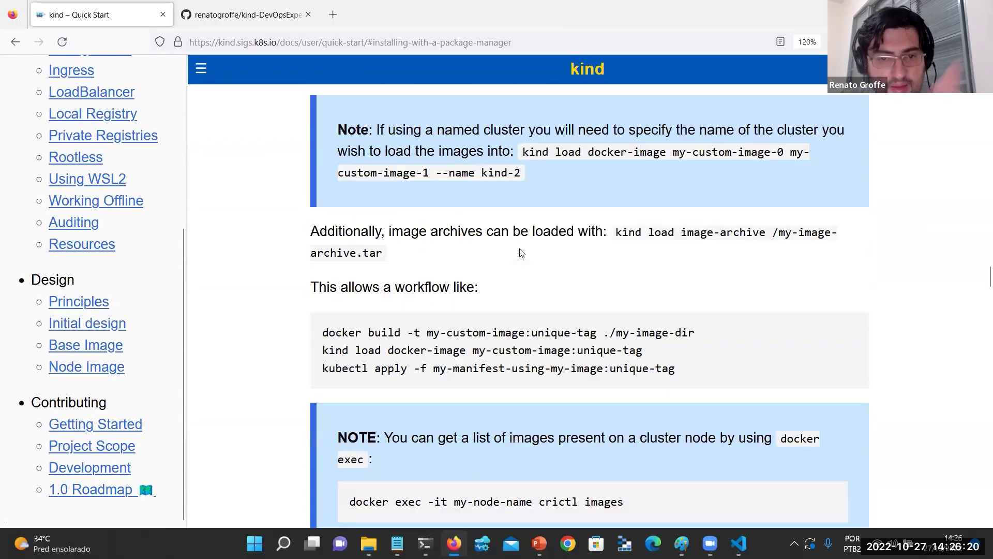
scroll(516, 248, down, 5)
scroll(516, 247, down, 5)
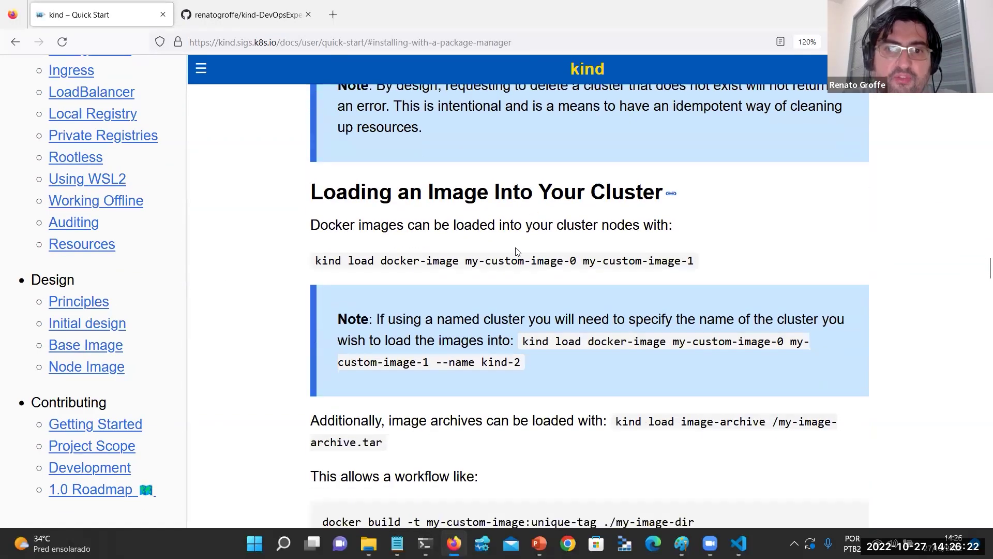
scroll(516, 247, up, 3)
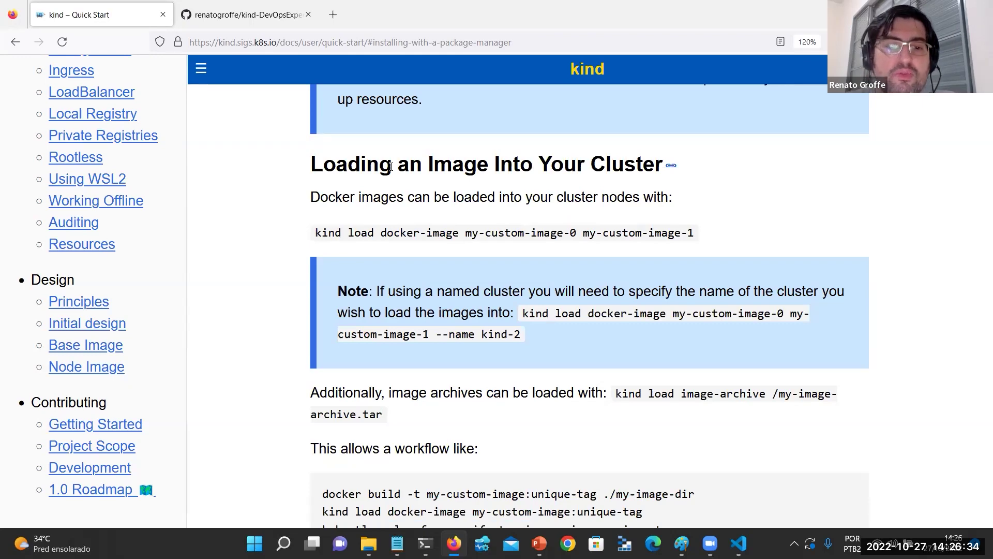
scroll(391, 168, down, 2)
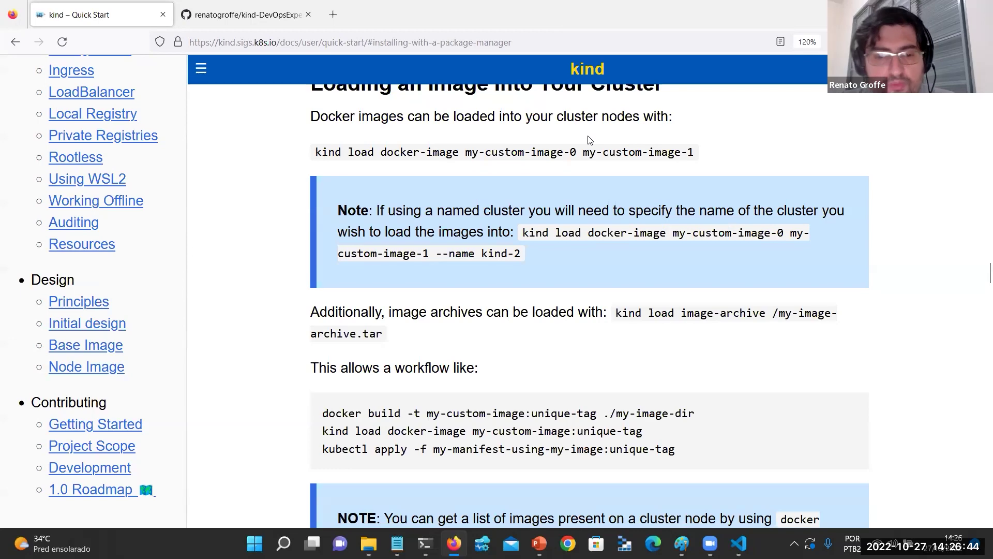
scroll(587, 144, down, 2)
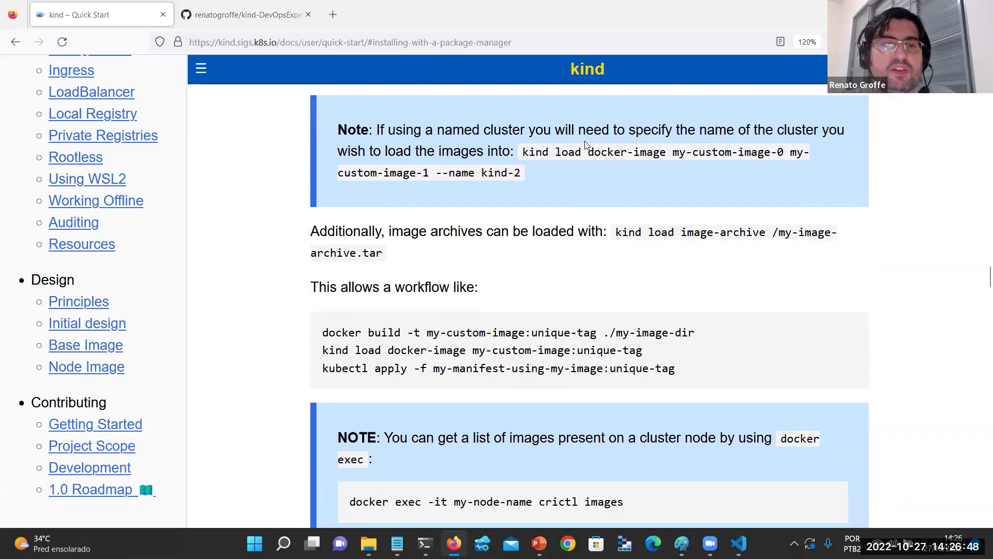
key(alt+Tab)
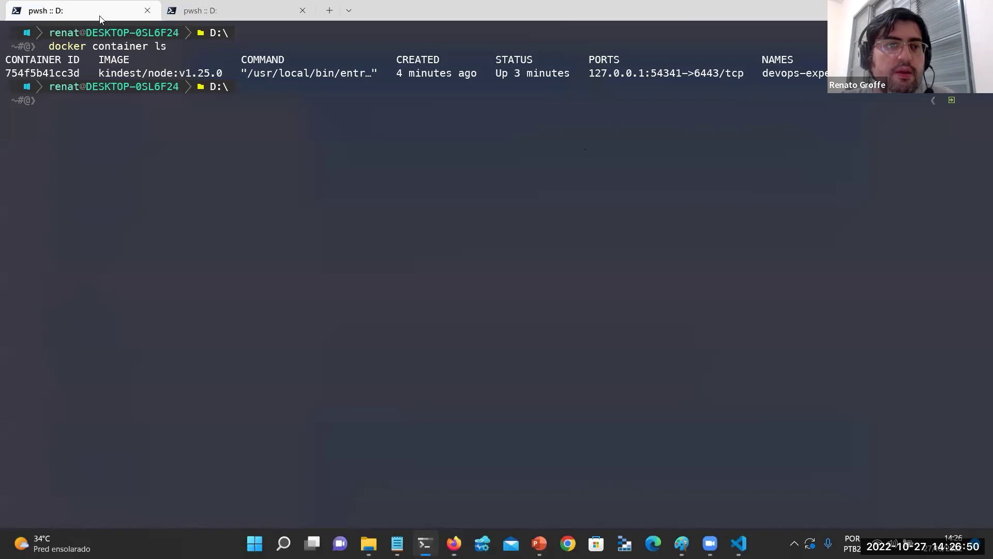
Close the second terminal tab and delete the devops-experience kind cluster.
click(173, 11)
click(90, 11)
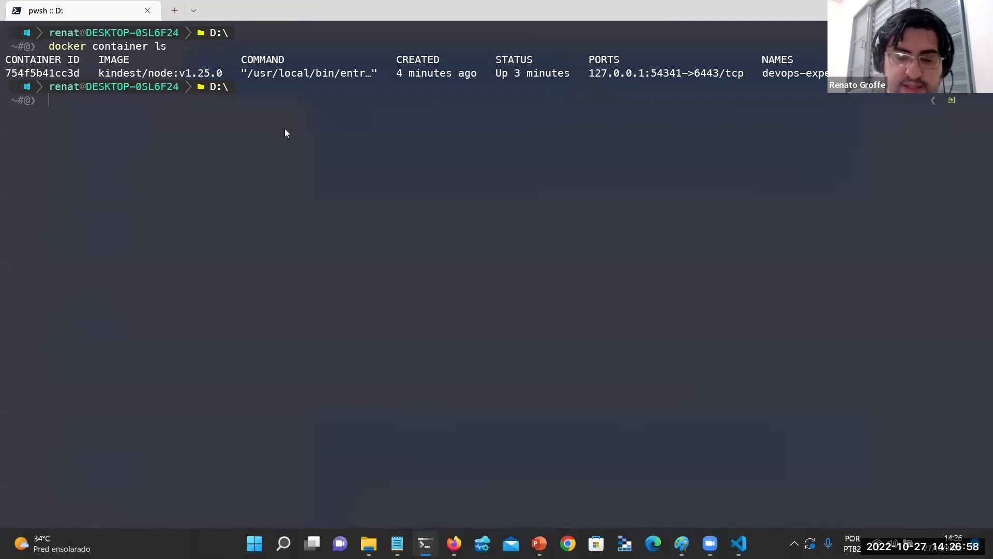
text(kubec)
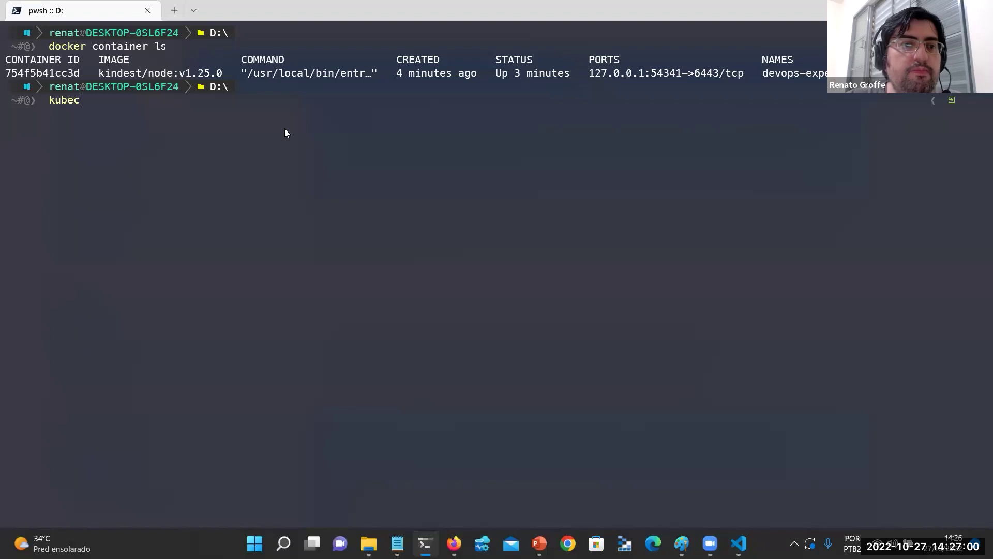
text(tl)
key(Escape)
text(kind )
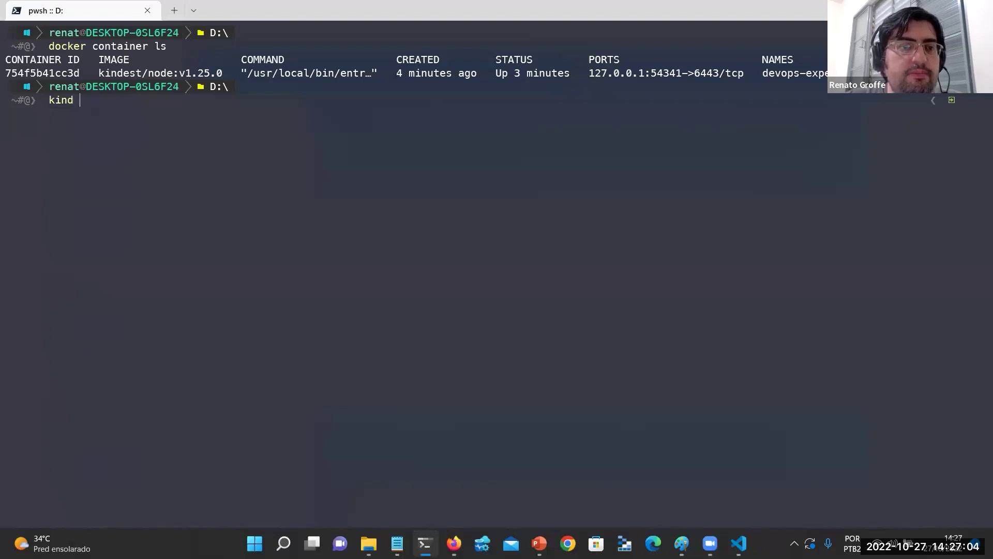
text(dlee)
key(BackSpace)
key(BackSpace)
key(BackSpace)
text(e)
key(BackSpace)
key(BackSpace)
text(l)
key(BackSpace)
text(elete)
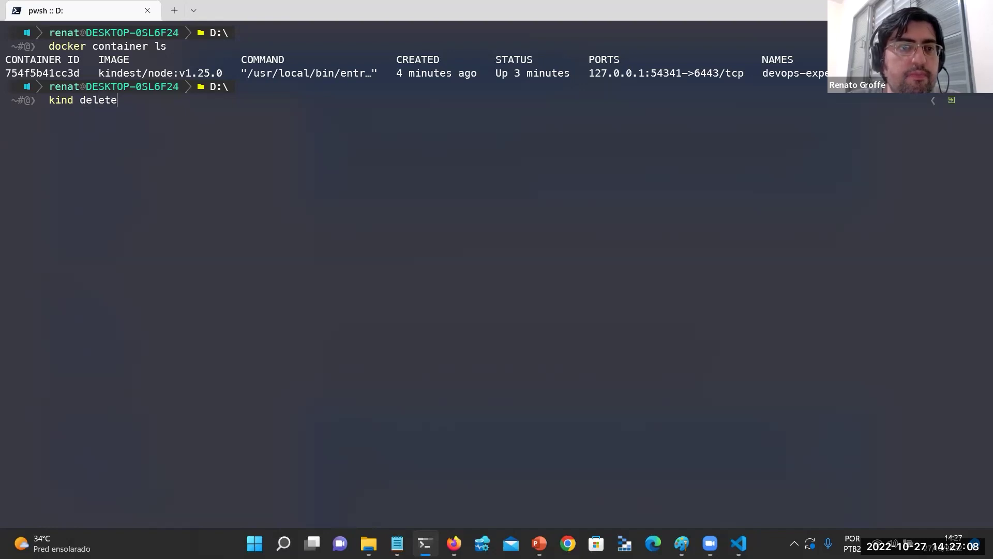
text( cluster --)
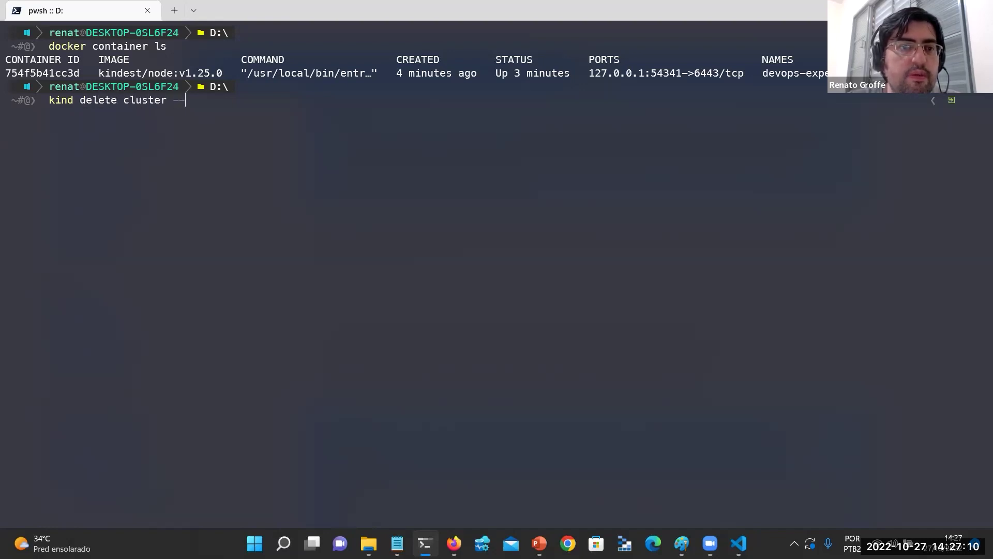
text(name devops-)
text(experienc)
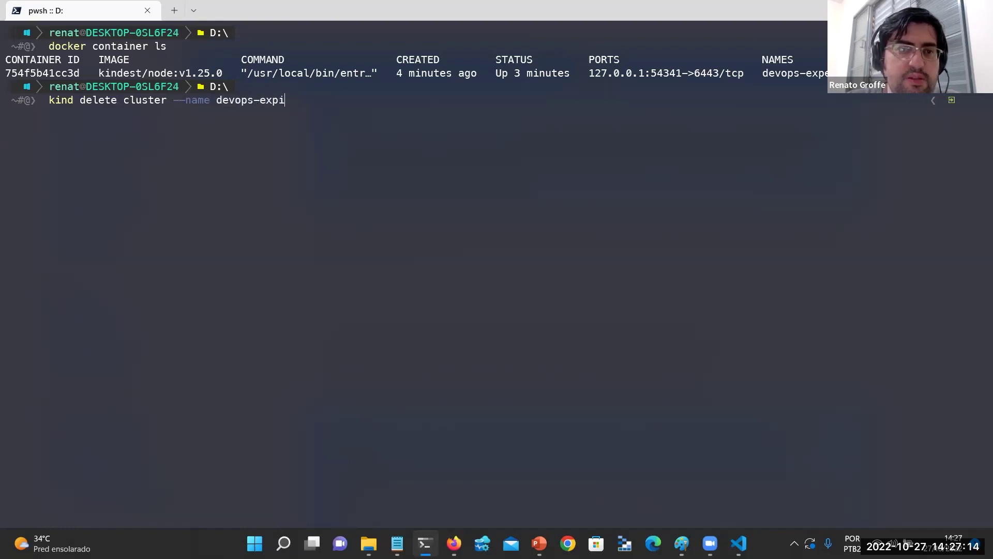
text(e)
key(Return)
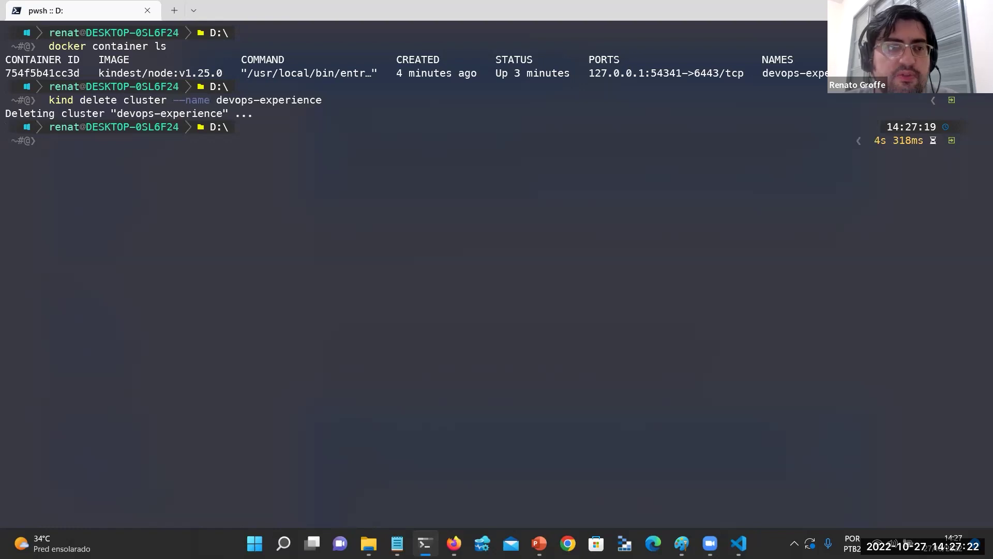
Confirm with docker container ls that no containers remain, then bring up File Explorer.
text(docker c)
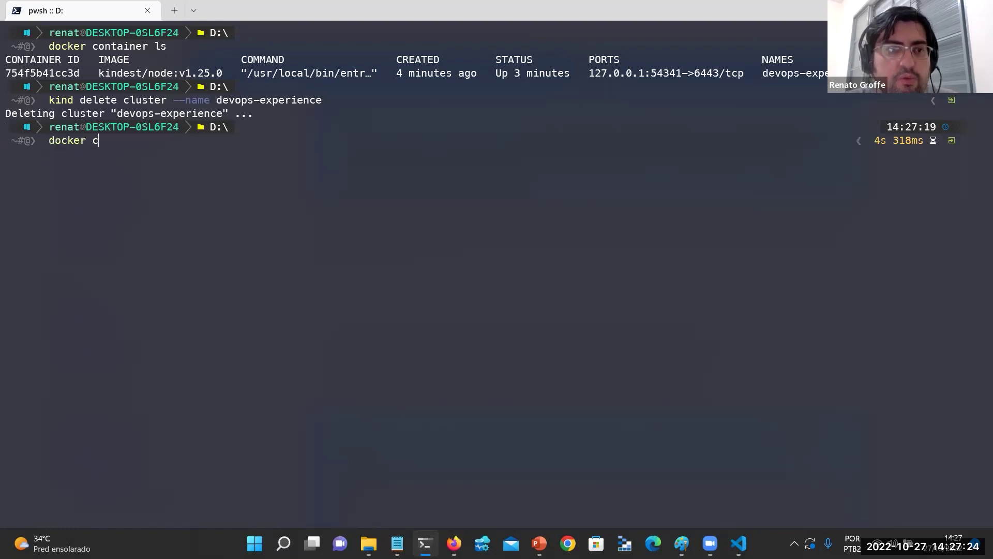
text(ontainer ls)
key(Return)
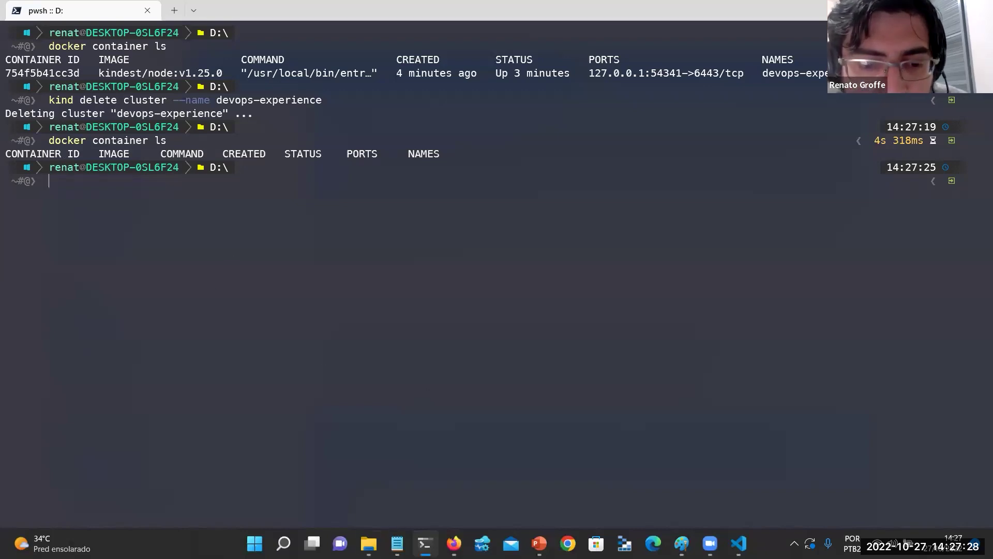
click(368, 543)
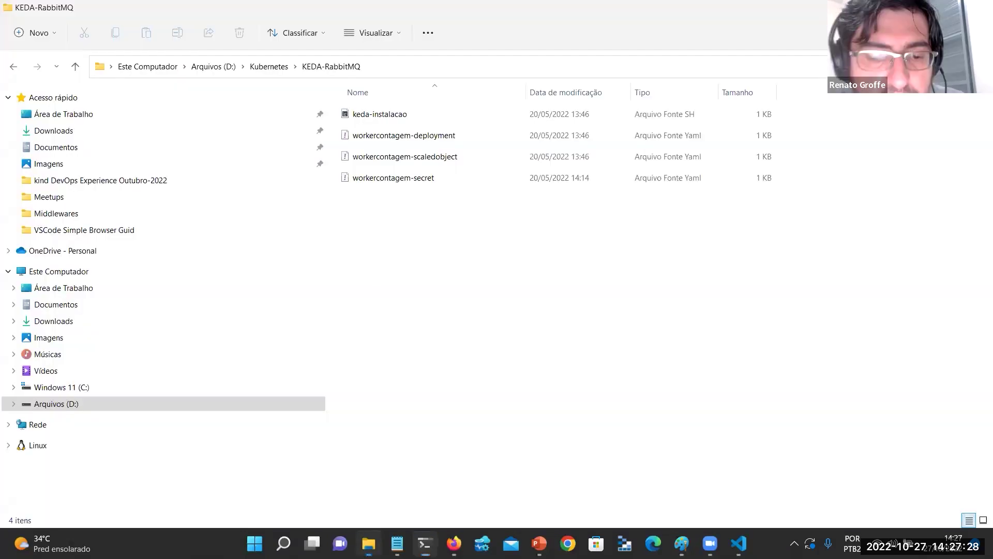
Navigate File Explorer to D:\DotNet6\kind-DevOpsExperience\DevEnvironment.
click(269, 70)
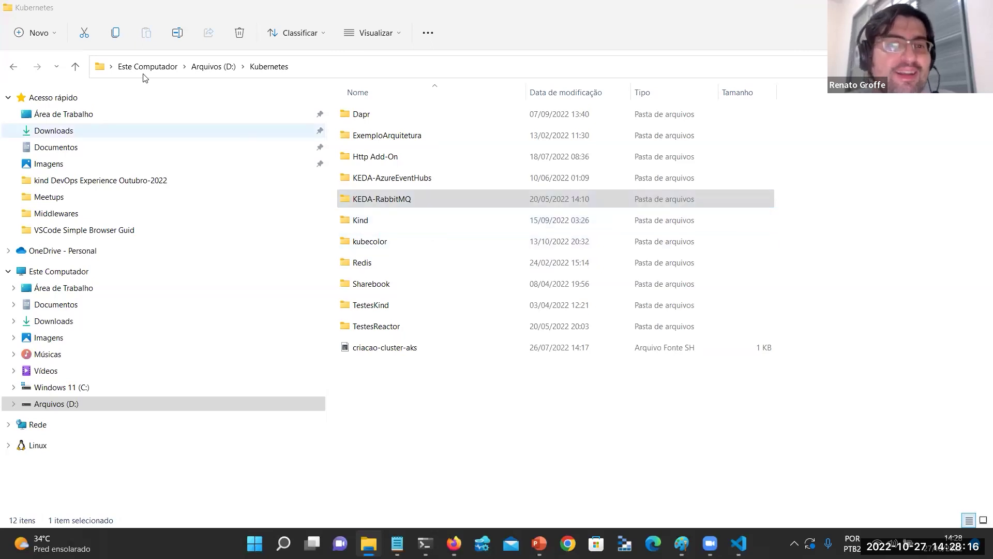
click(222, 62)
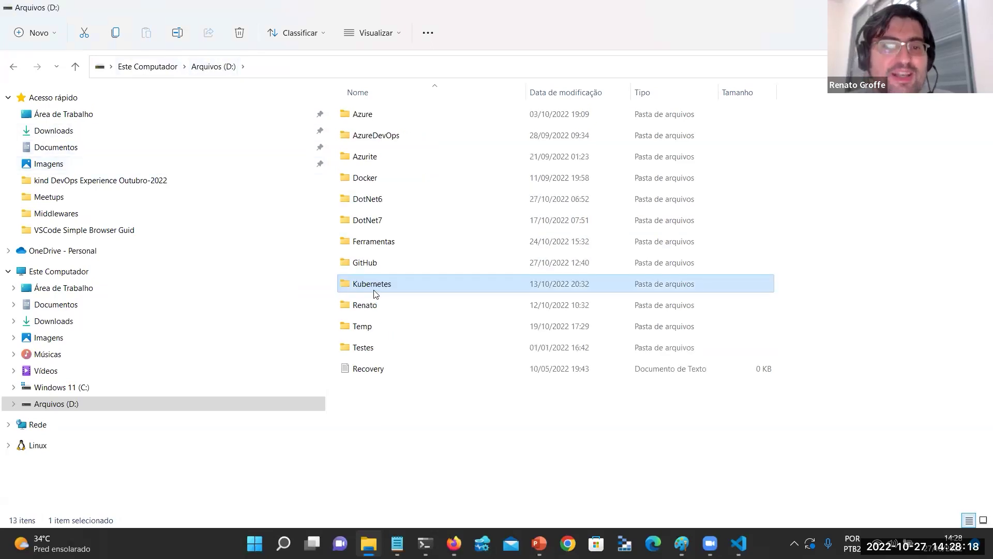
double_click(382, 305)
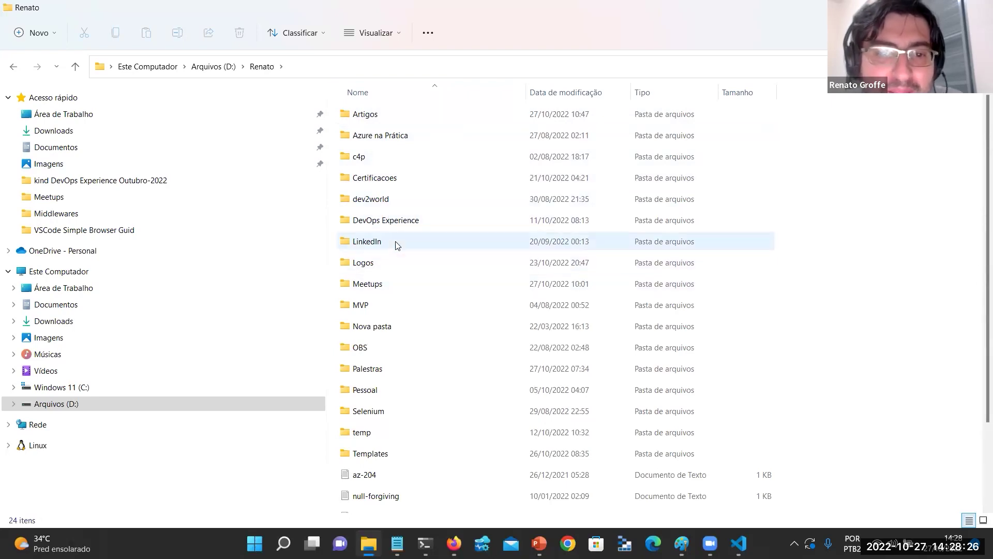
click(212, 73)
double_click(405, 200)
double_click(389, 135)
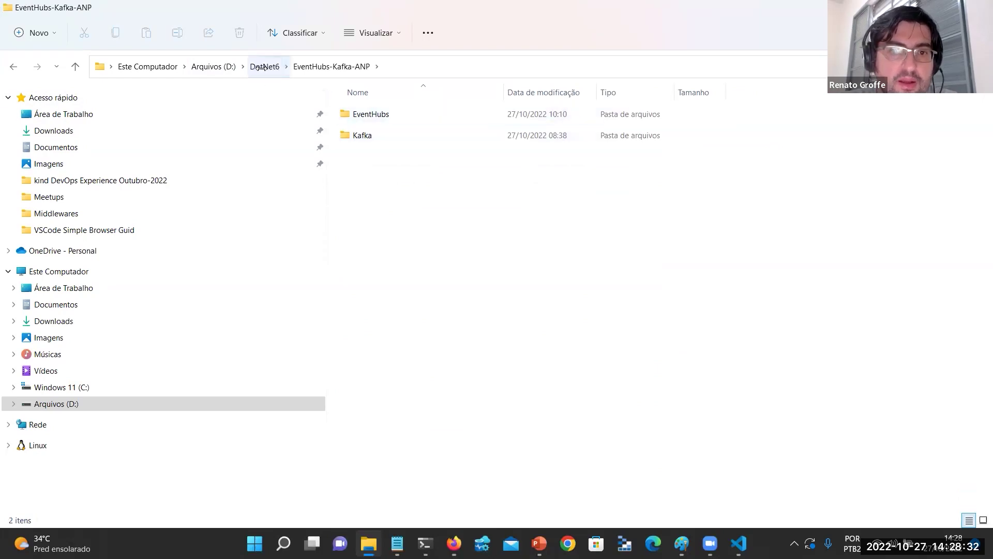
click(261, 68)
double_click(385, 154)
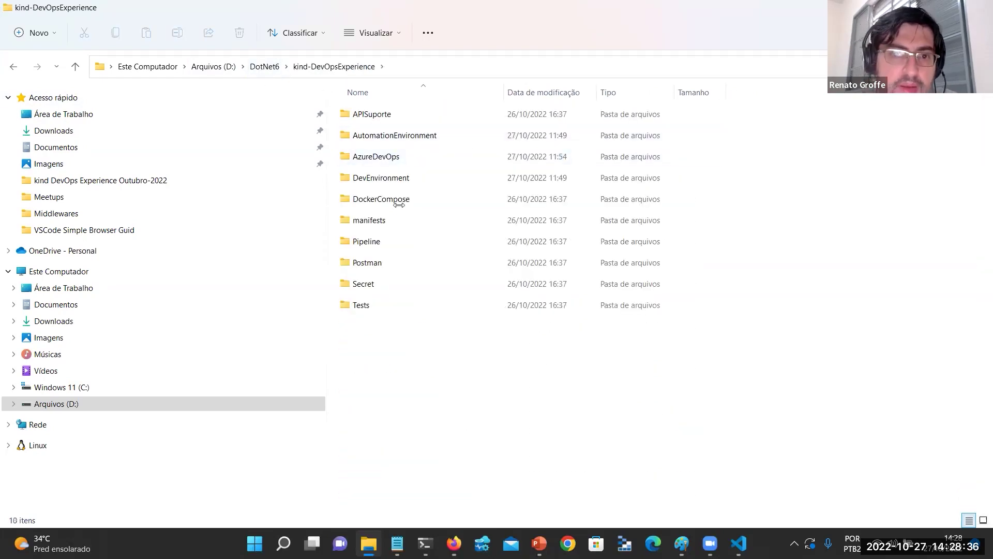
double_click(395, 179)
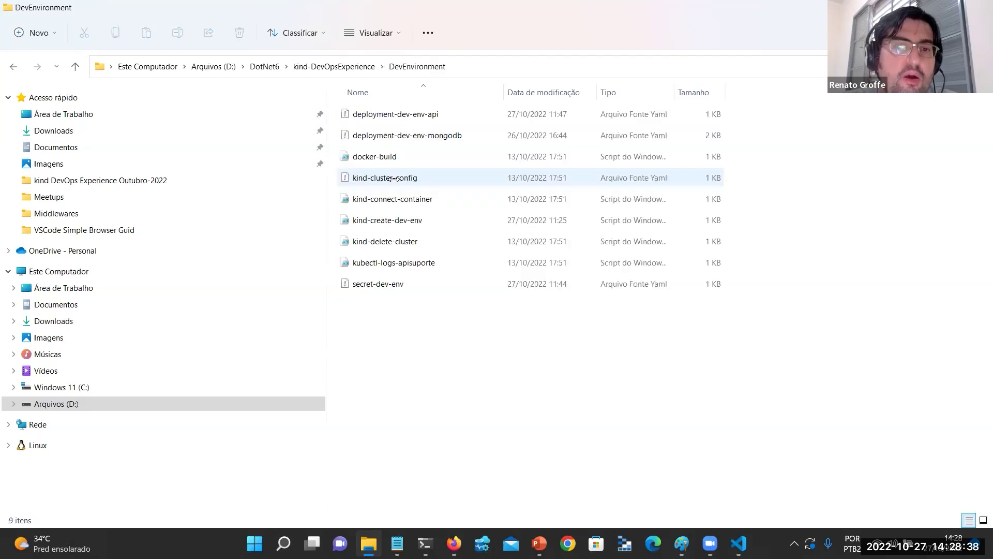
Open the DevEnvironment folder in VS Code via Mostrar mais opções > Abrir com Code.
right_click(427, 311)
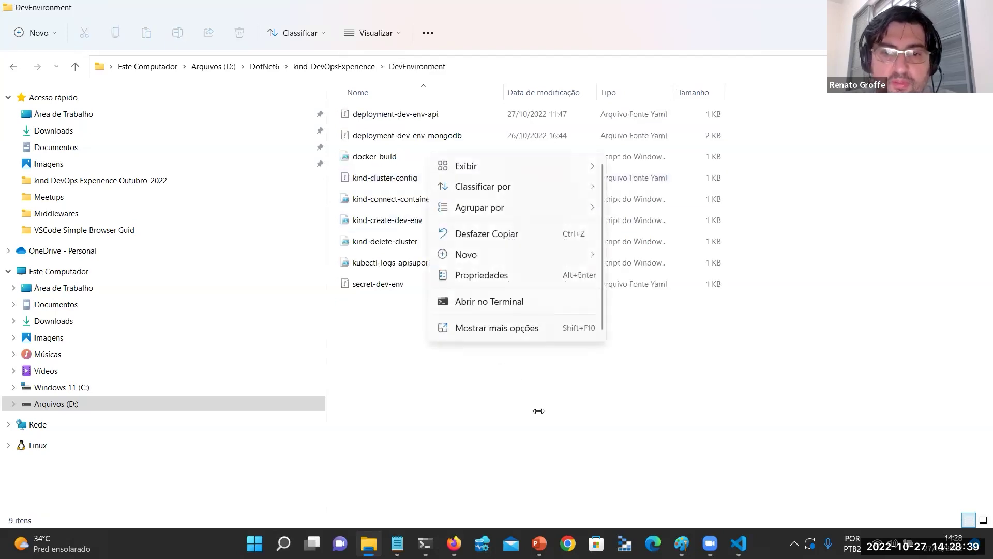
click(518, 327)
click(600, 257)
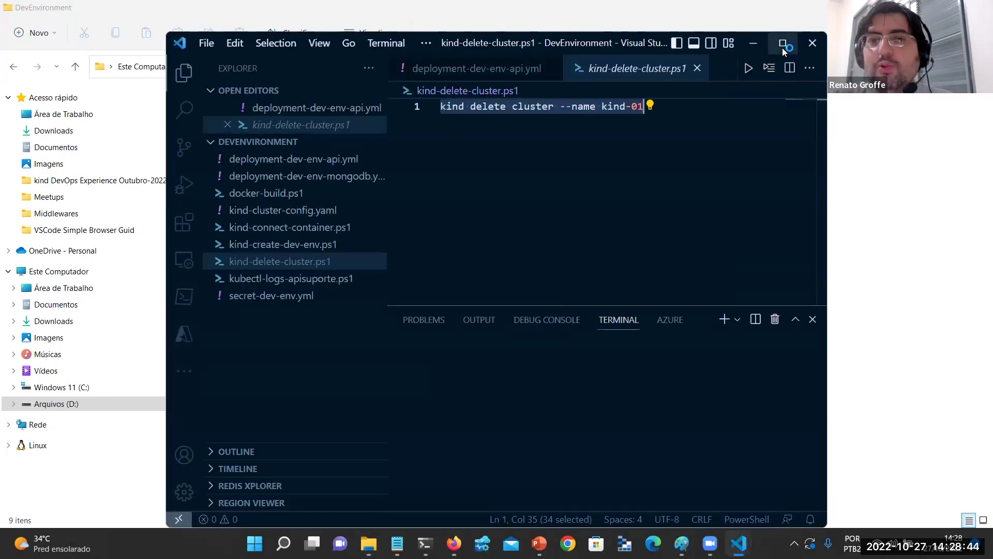
Maximize VS Code, zoom in, close kind-delete-cluster.ps1 and shrink the terminal panel.
click(782, 44)
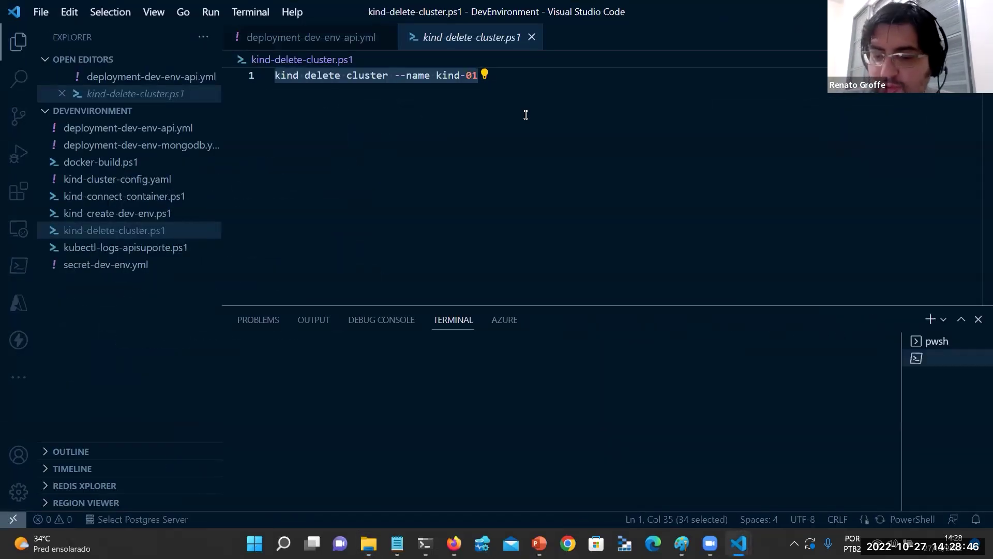
key(ctrl+equal)
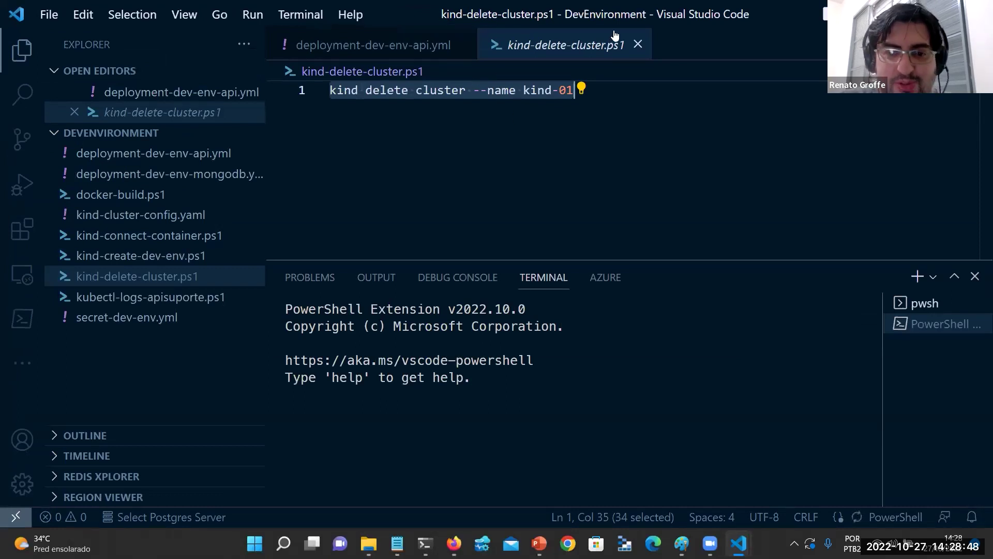
click(638, 45)
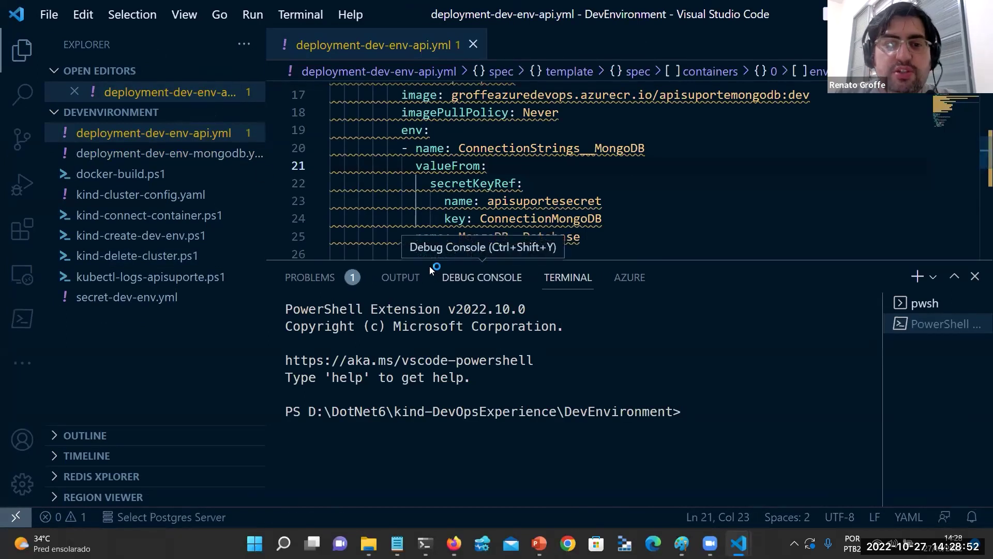
drag(429, 262, 429, 398)
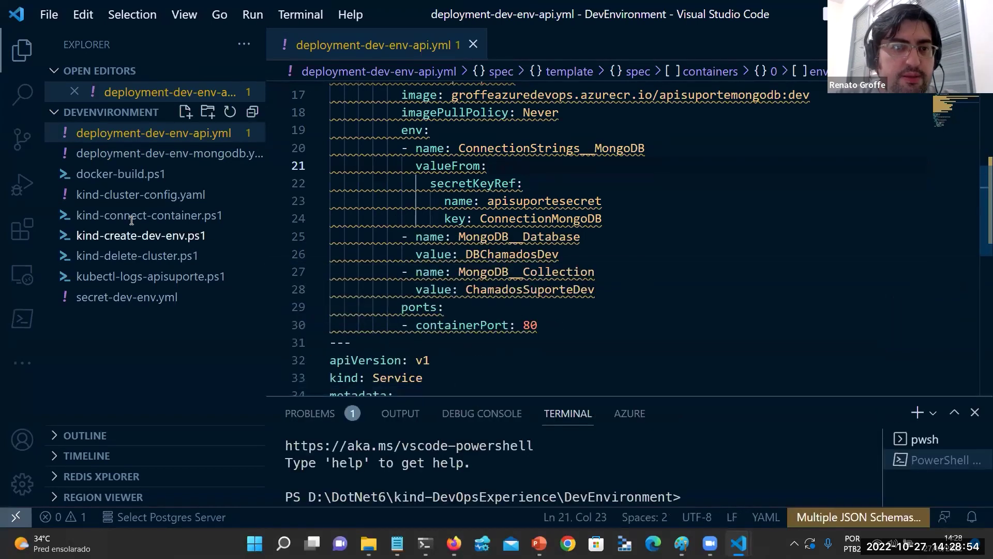
Open deployment-dev-env-mongodb.yml from the Explorer.
click(150, 173)
click(199, 153)
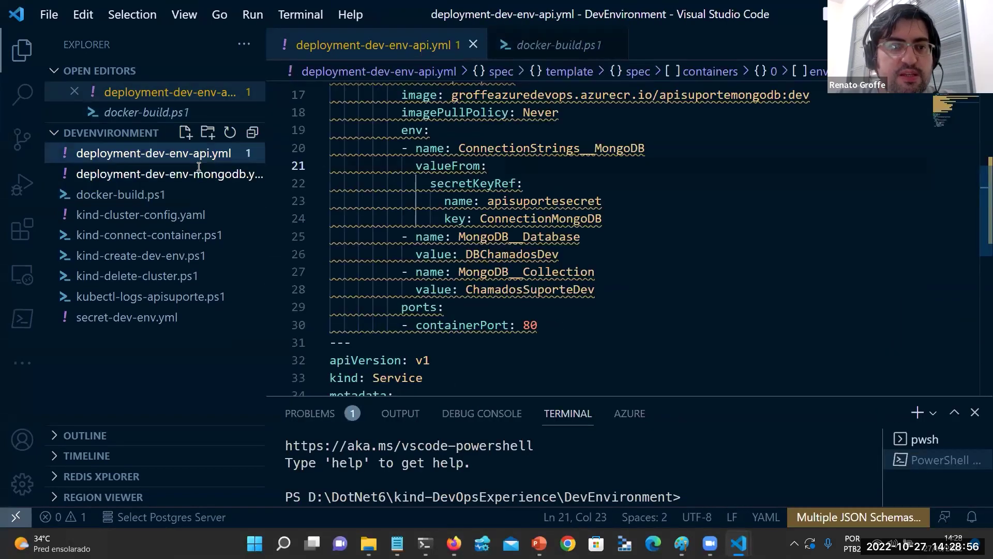
click(199, 167)
scroll(513, 174, up, 6)
scroll(514, 174, down, 3)
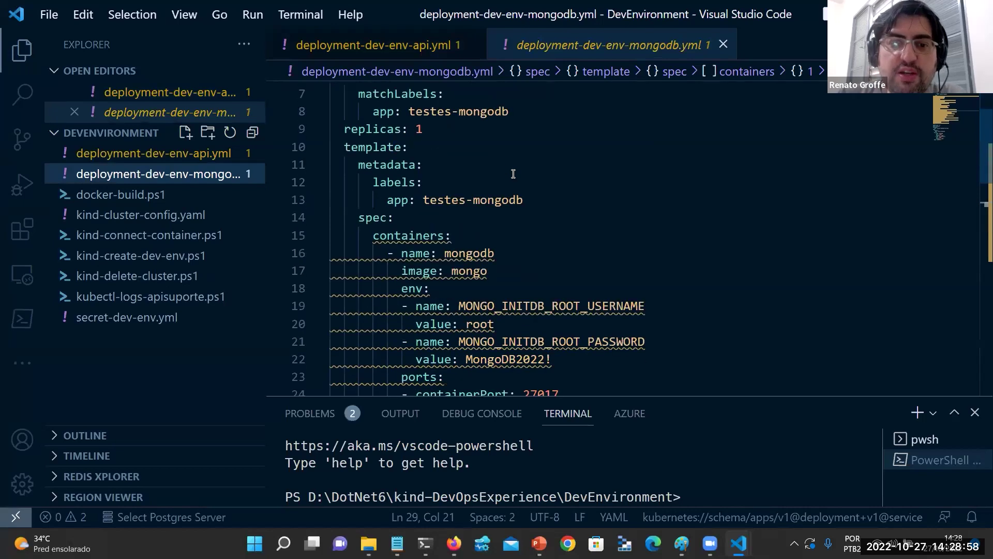
click(504, 193)
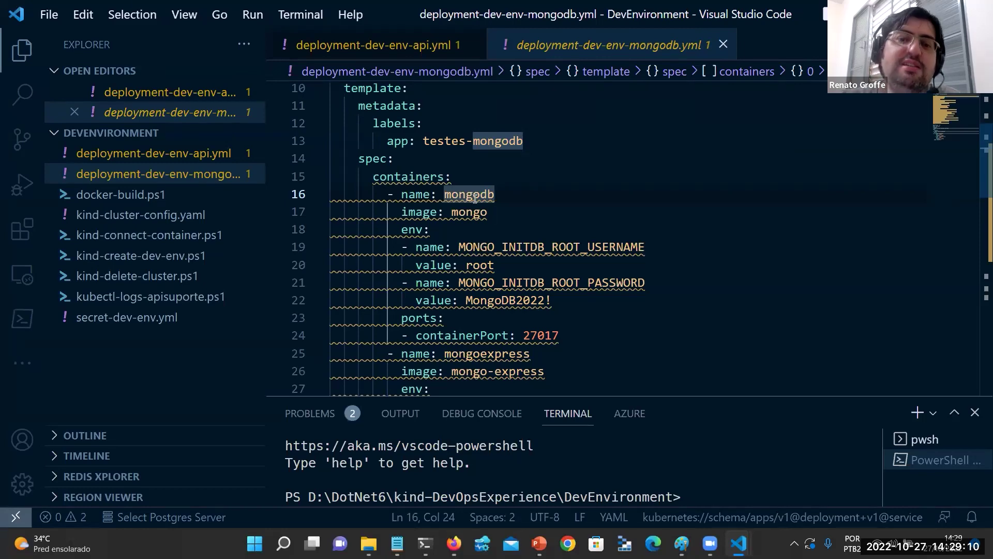
scroll(553, 238, down, 1)
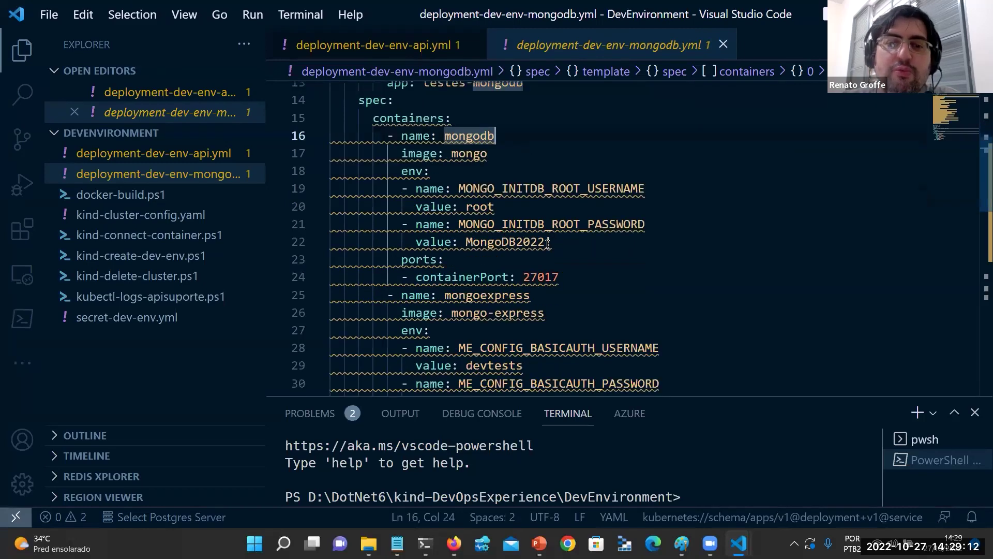
click(559, 276)
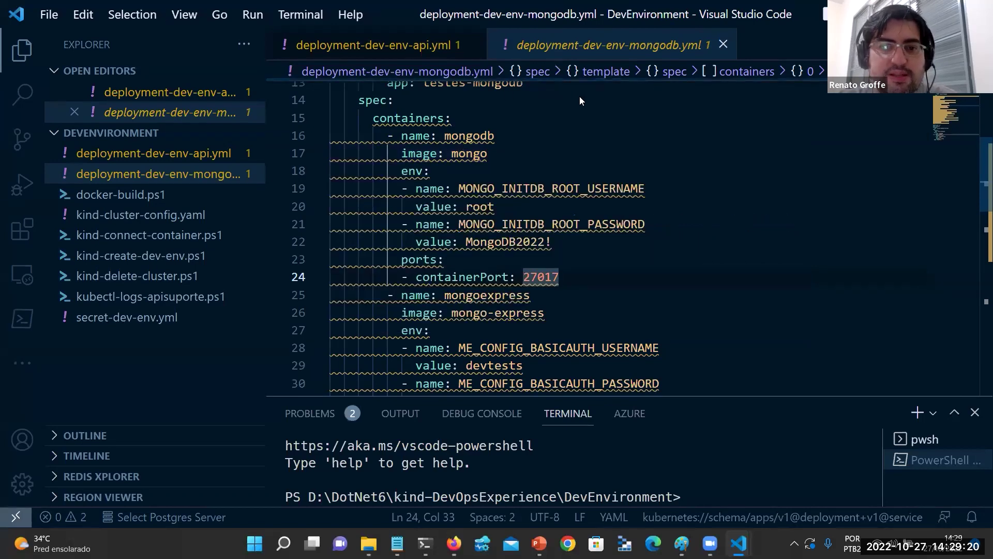
scroll(481, 143, up, 2)
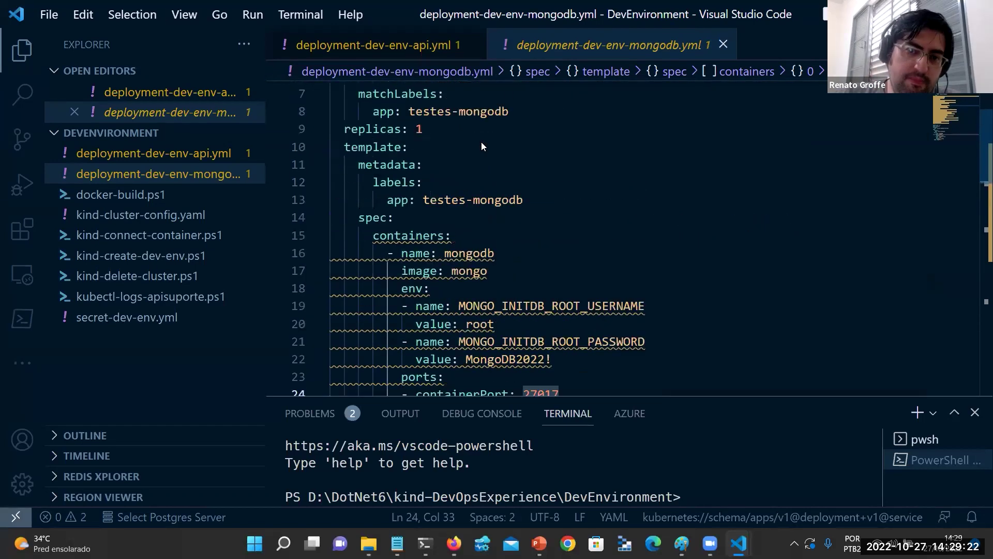
scroll(481, 147, down, 1)
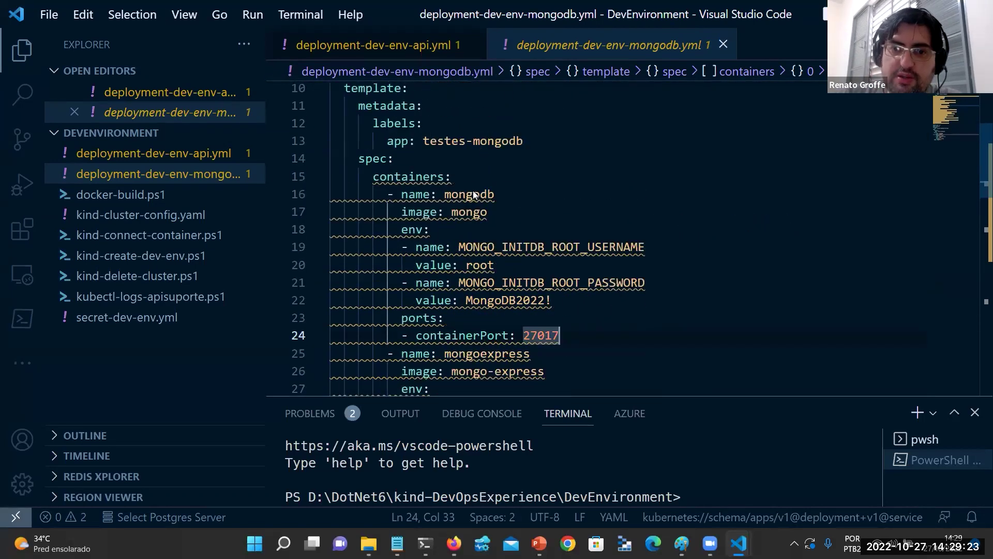
click(439, 196)
click(586, 282)
scroll(599, 313, down, 2)
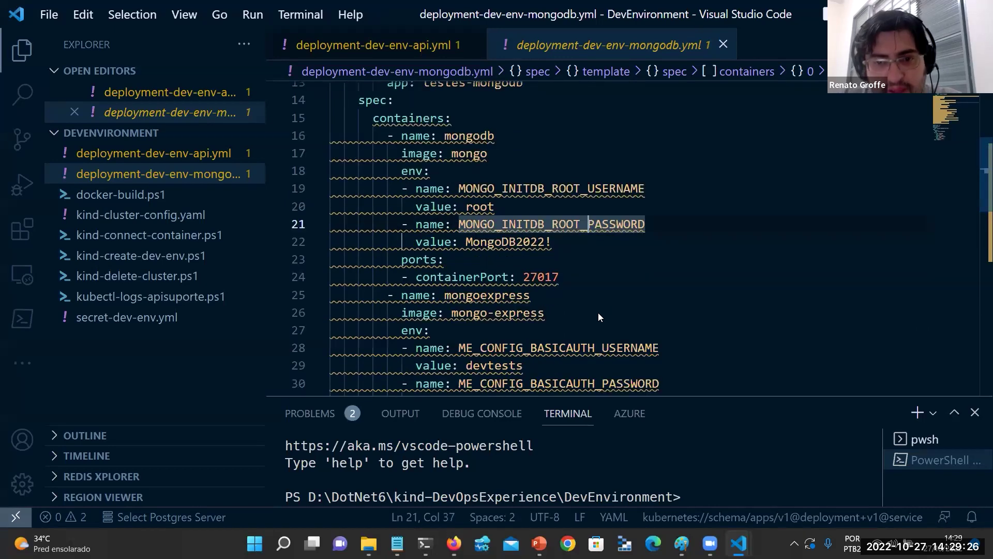
scroll(559, 279, down, 1)
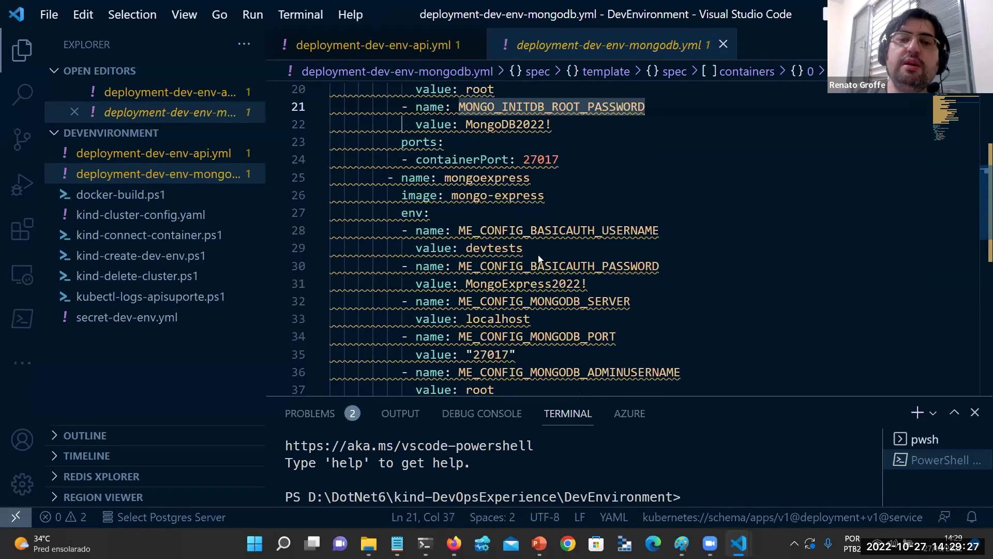
click(488, 178)
click(513, 237)
scroll(617, 242, down, 2)
scroll(617, 242, up, 1)
mouse_move(613, 313)
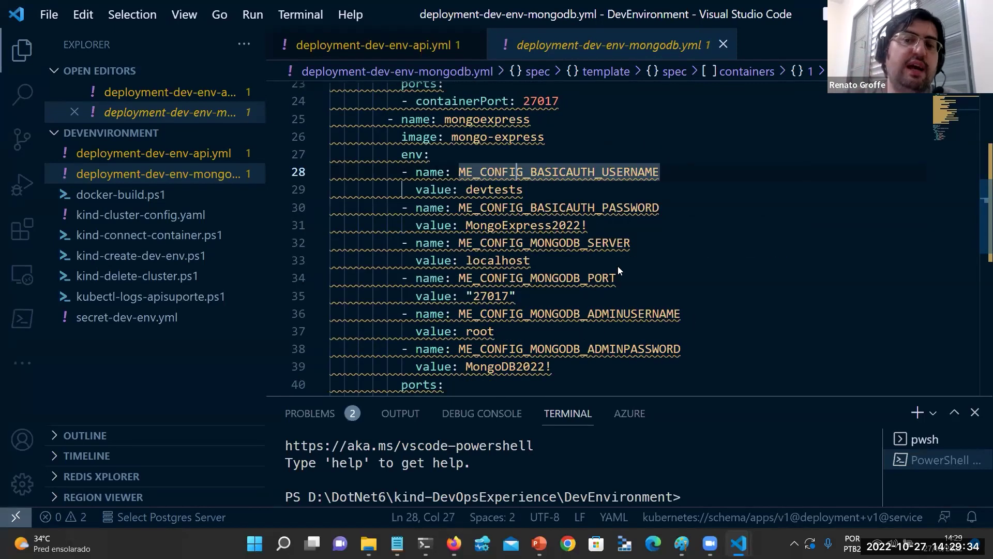
click(631, 139)
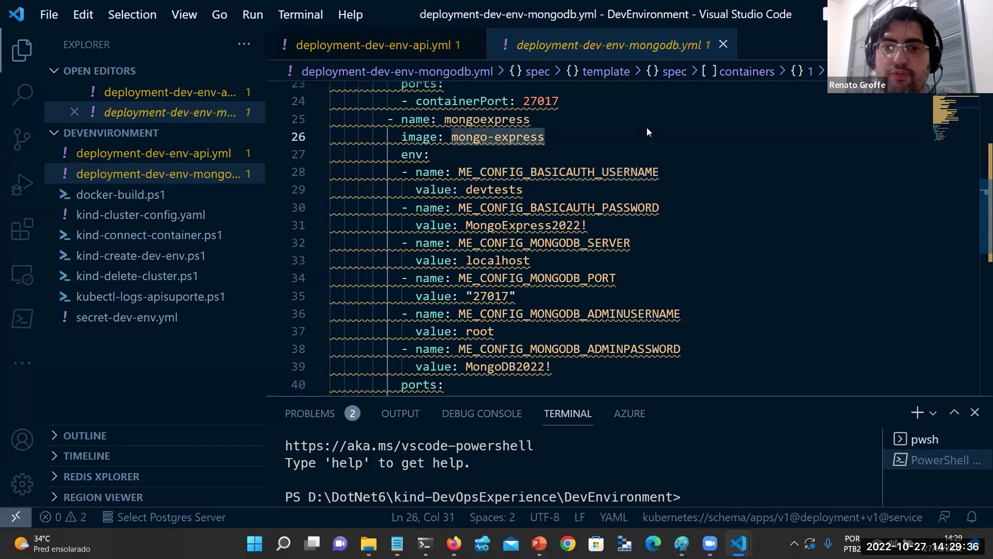
scroll(655, 143, down, 3)
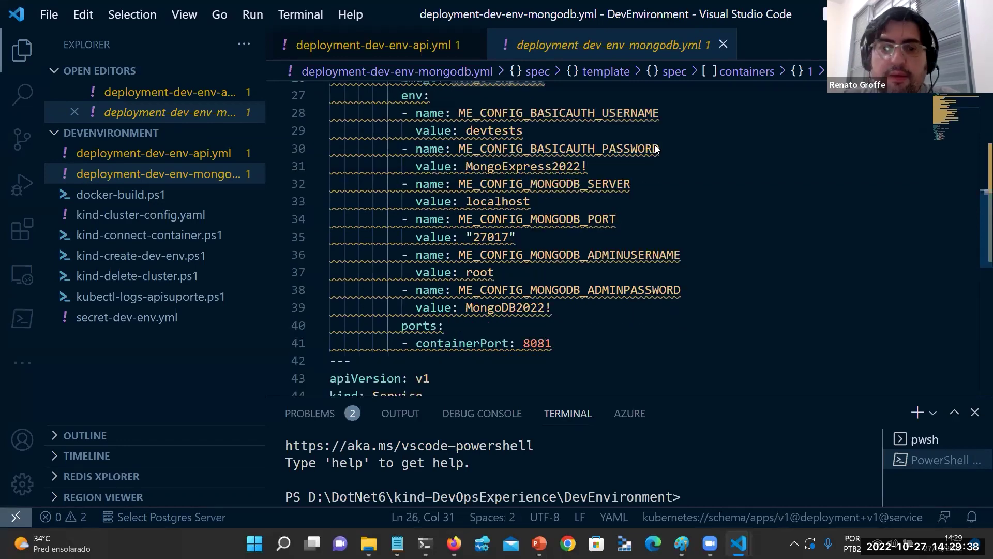
scroll(654, 145, down, 1)
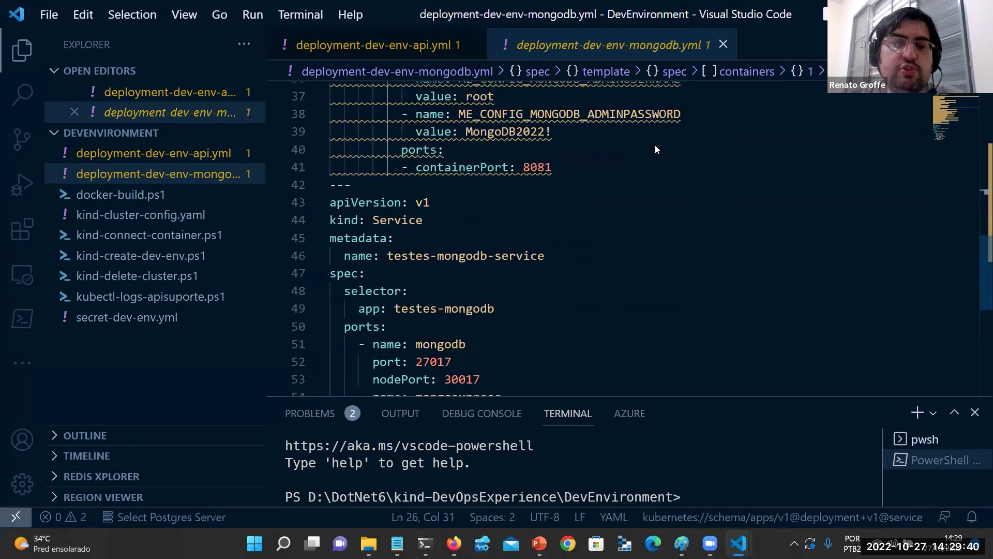
scroll(655, 145, down, 1)
click(447, 165)
scroll(552, 145, up, 5)
scroll(552, 151, down, 5)
scroll(550, 158, down, 1)
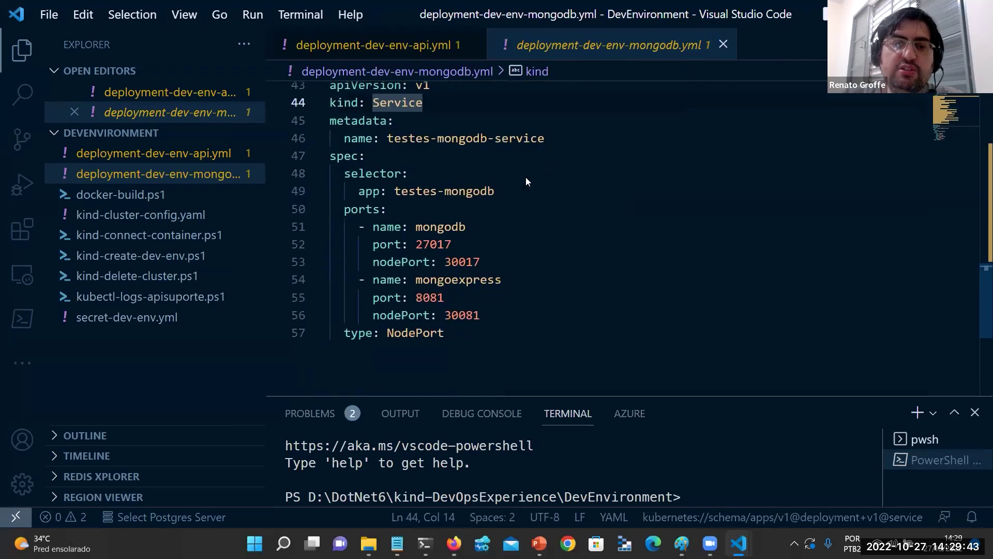
click(436, 226)
click(455, 279)
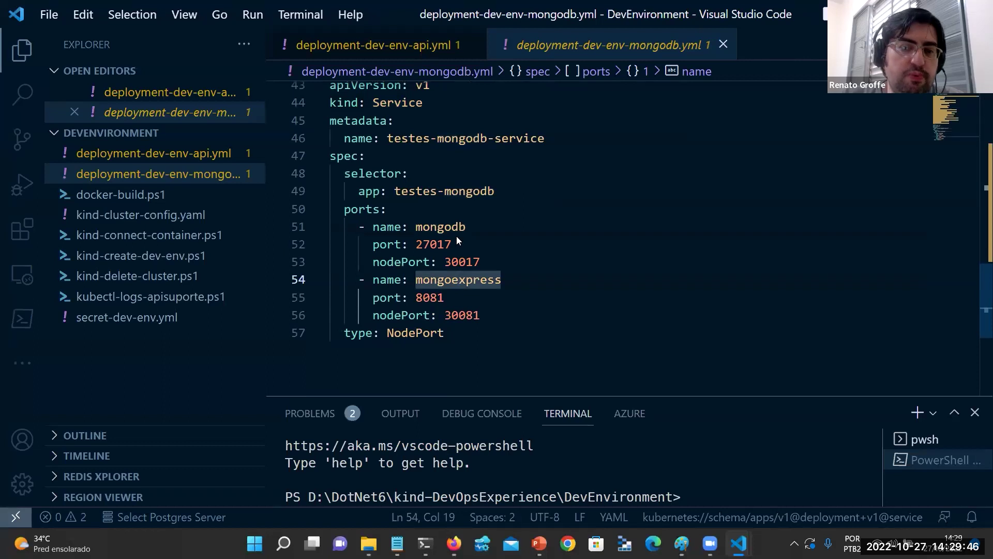
mouse_move(461, 265)
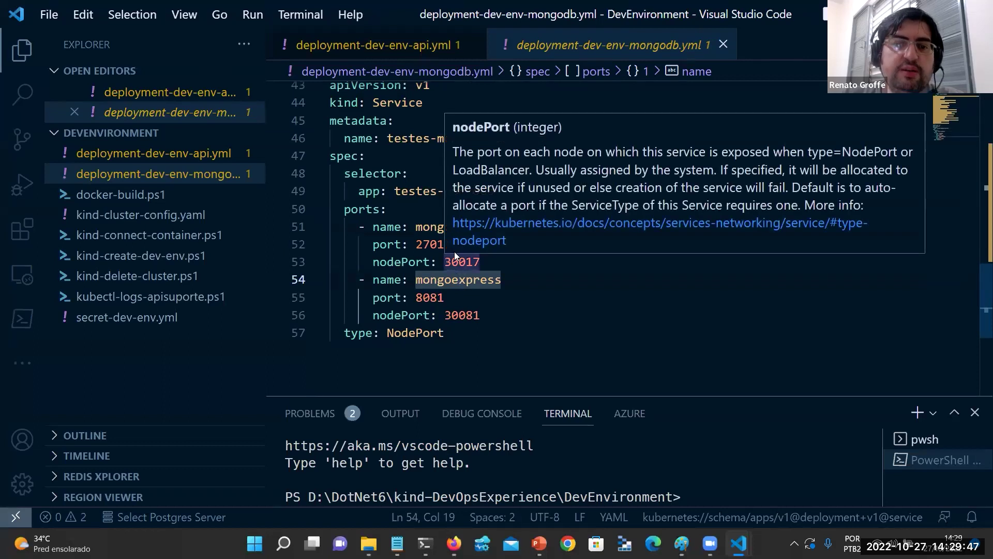
click(411, 333)
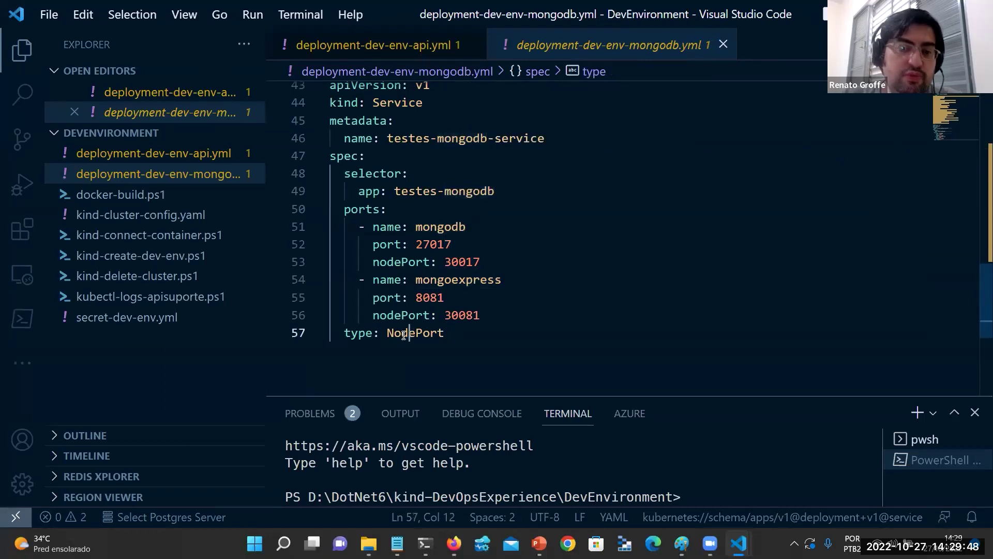
click(473, 337)
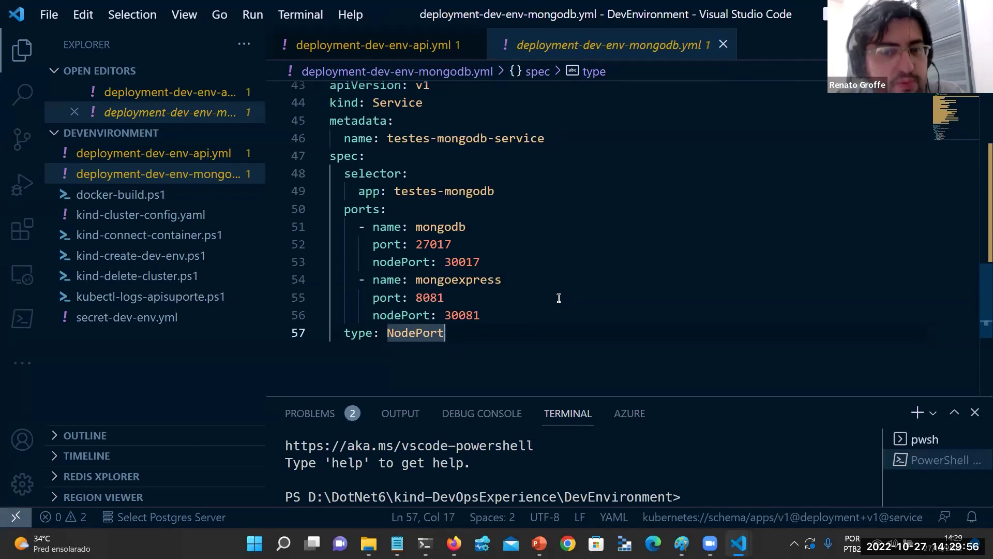
click(468, 244)
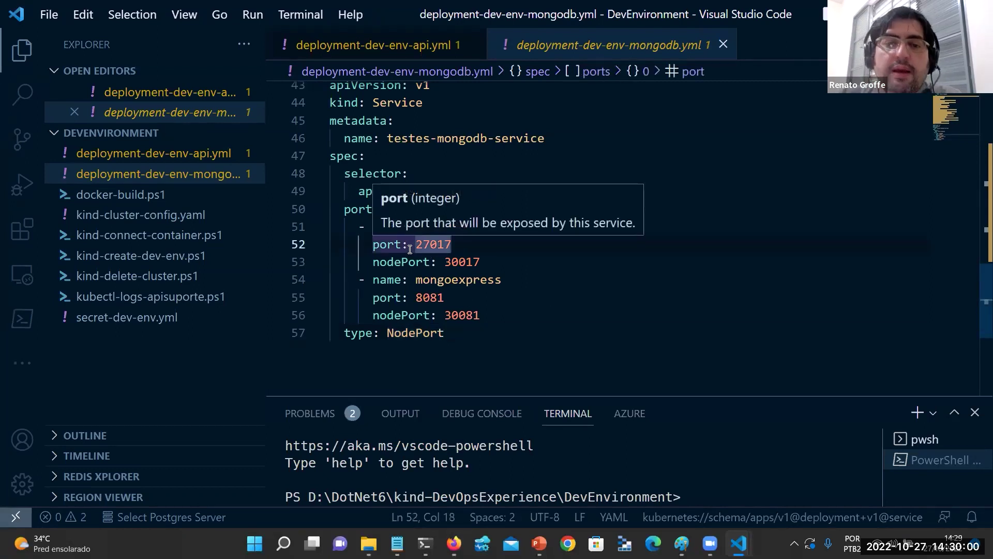
click(468, 228)
click(468, 244)
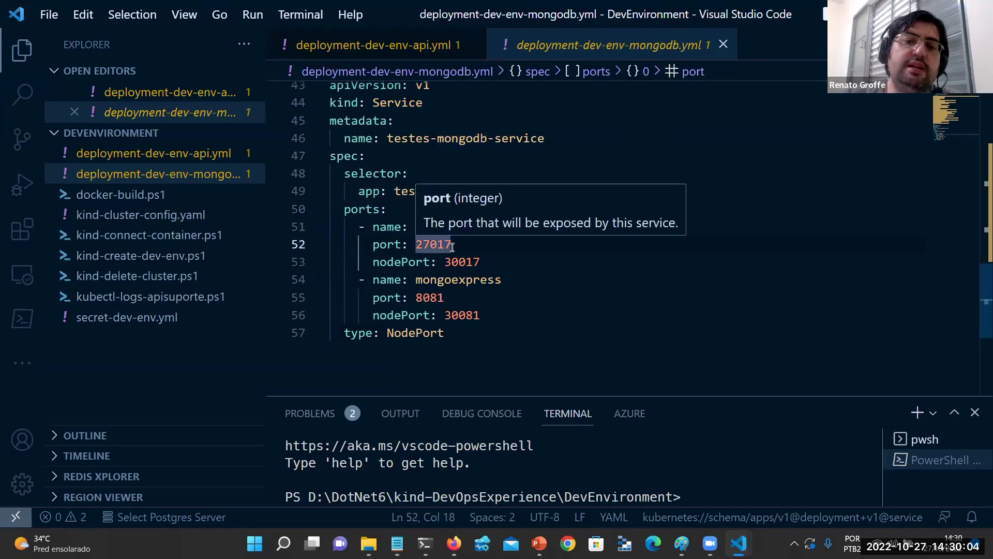
click(479, 262)
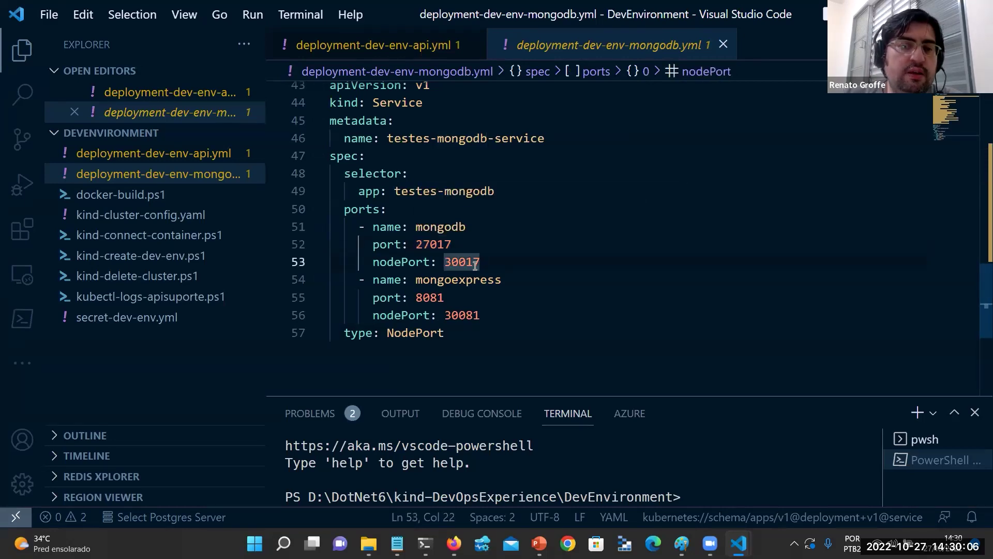
double_click(456, 264)
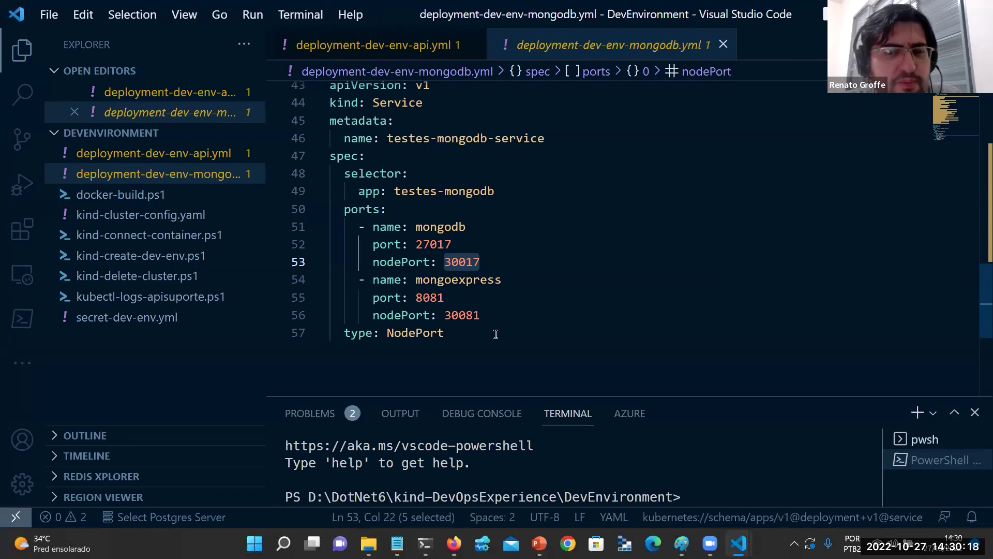
click(445, 299)
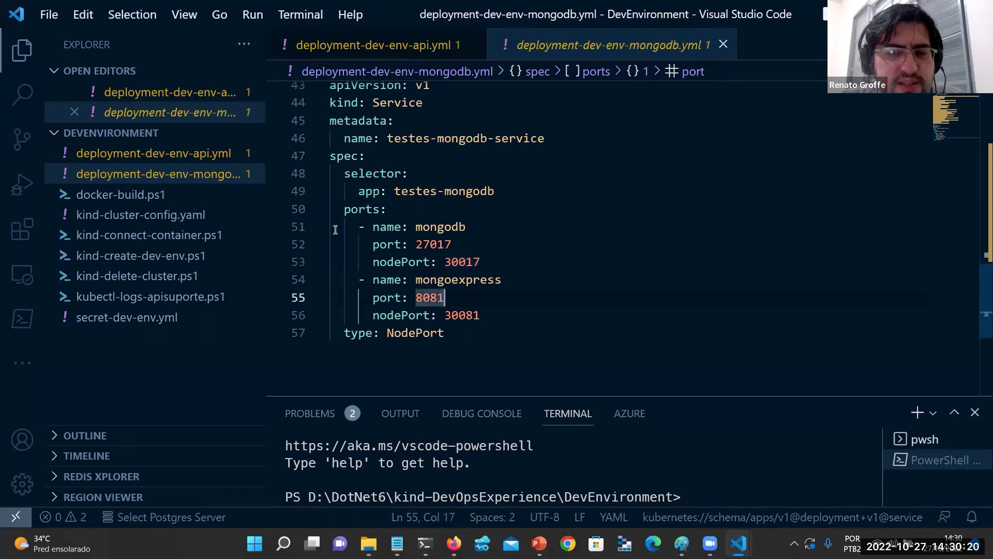
click(445, 282)
click(504, 315)
drag(481, 315, 330, 280)
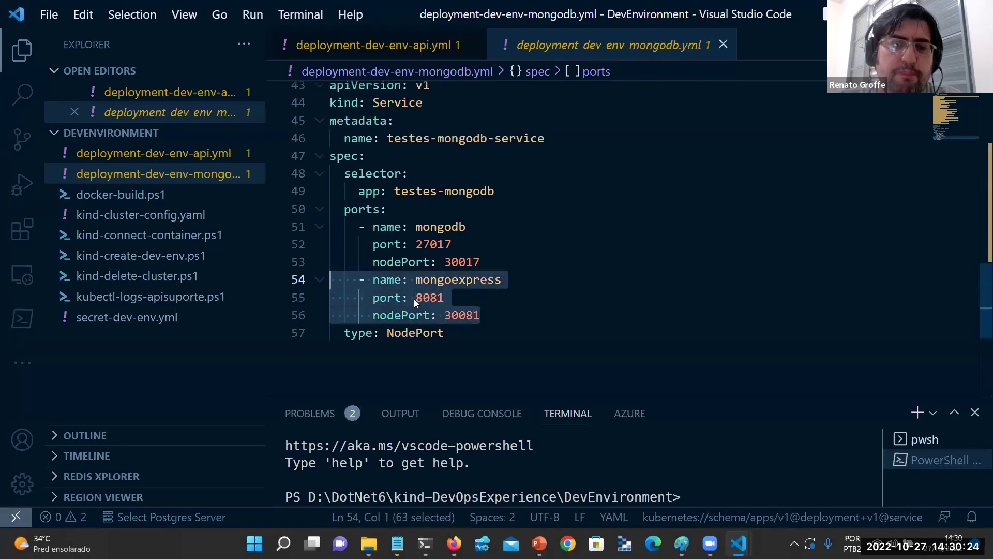
click(505, 314)
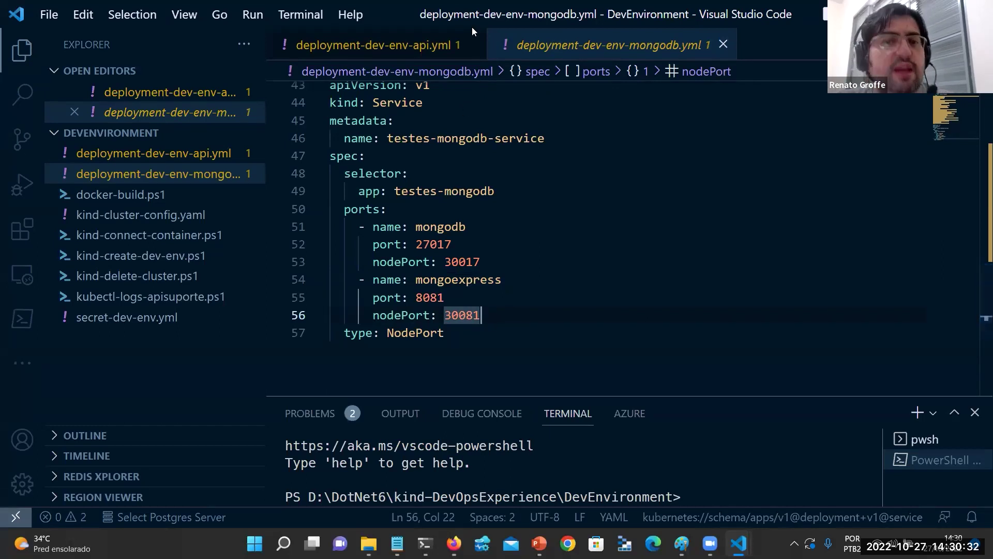
Switch to deployment-dev-env-api.yml and review the APISuporte container image with its dev tag.
click(415, 42)
scroll(431, 103, up, 5)
scroll(431, 106, down, 2)
scroll(431, 111, down, 1)
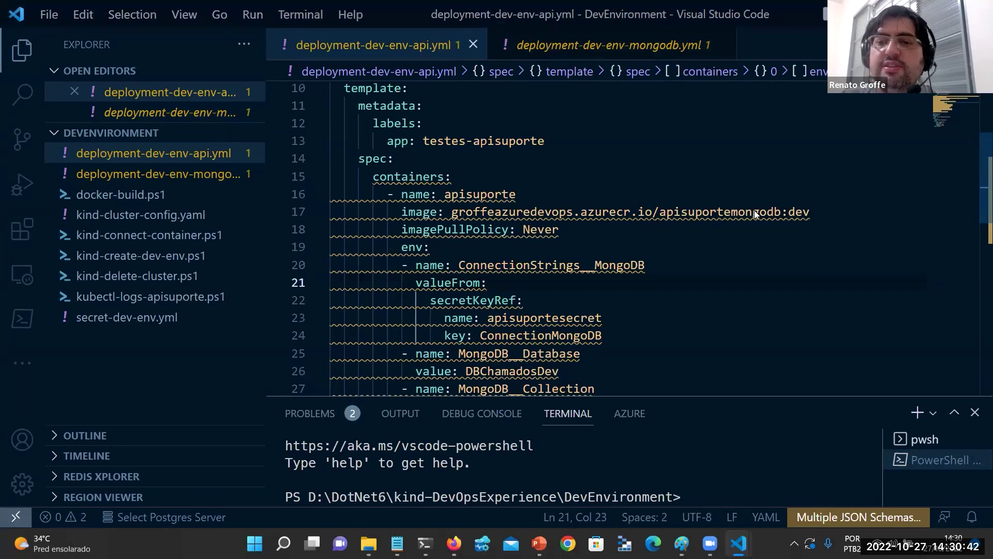
mouse_move(751, 213)
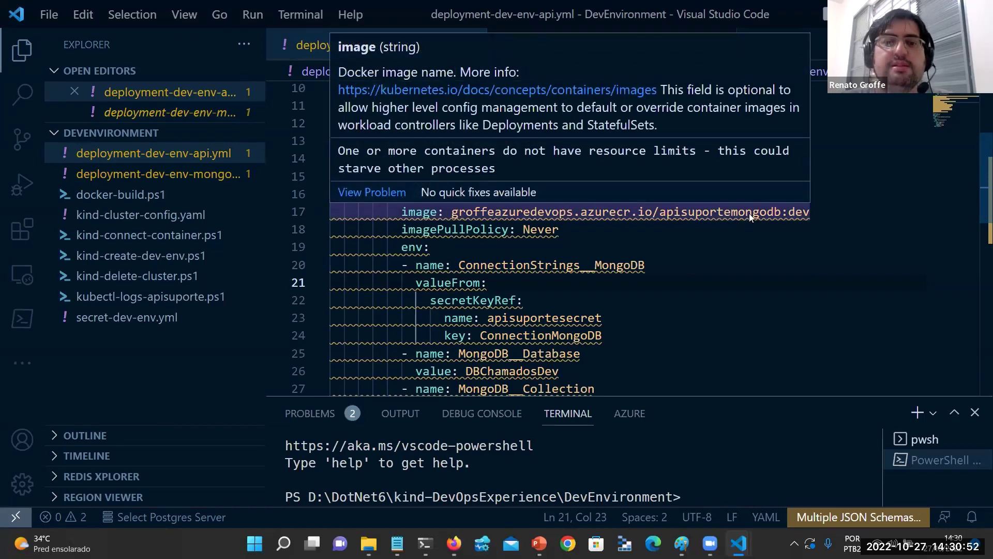
click(751, 215)
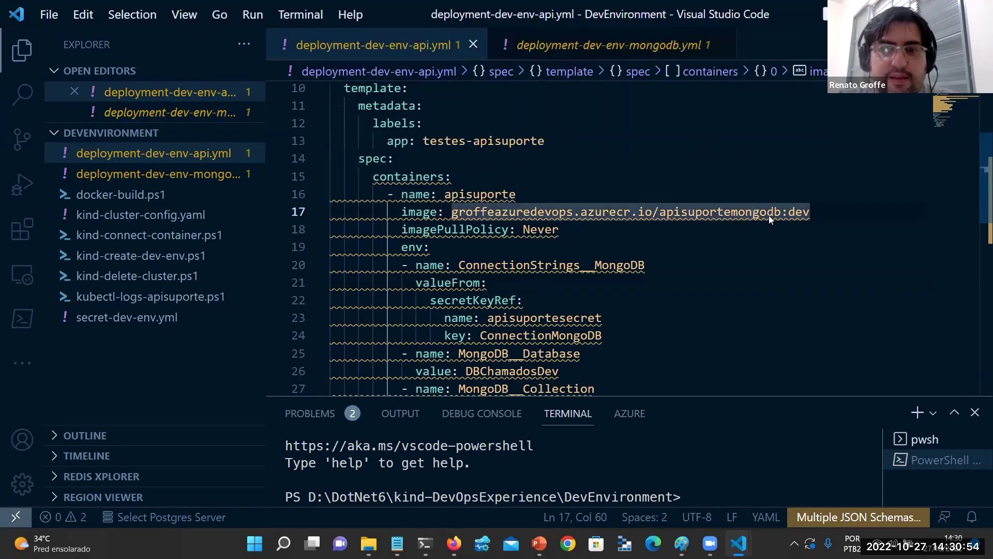
double_click(801, 212)
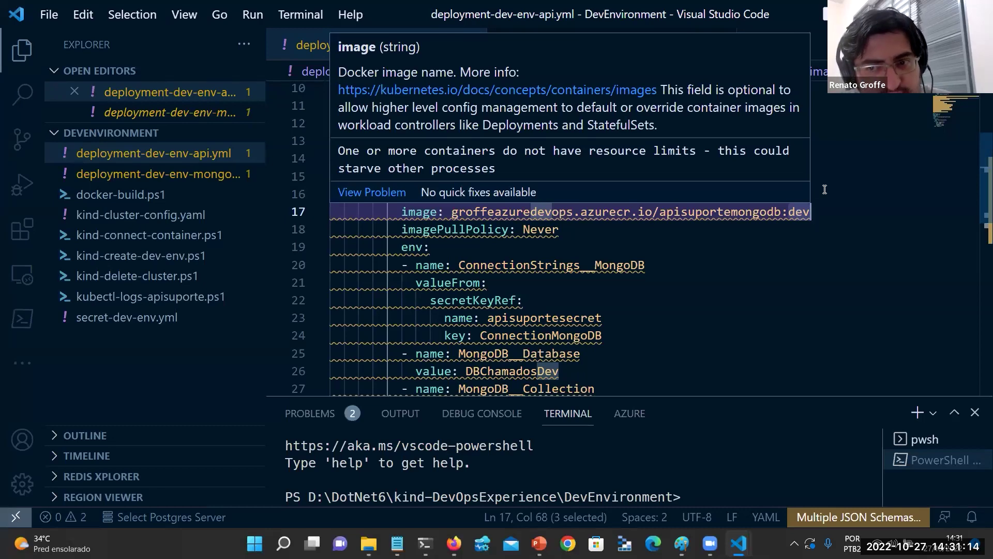
Review the imagePullPolicy setting and its Never value.
scroll(498, 184, down, 1)
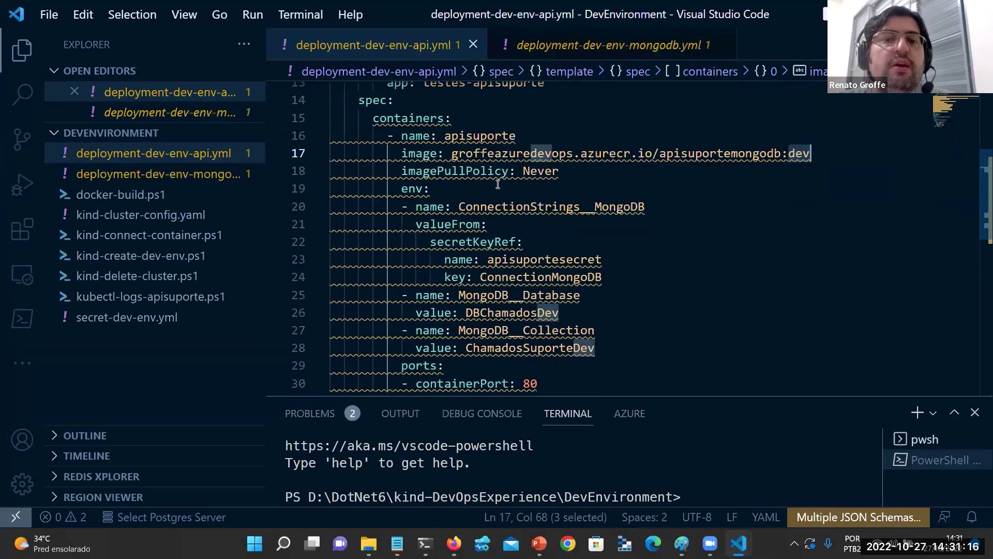
click(443, 171)
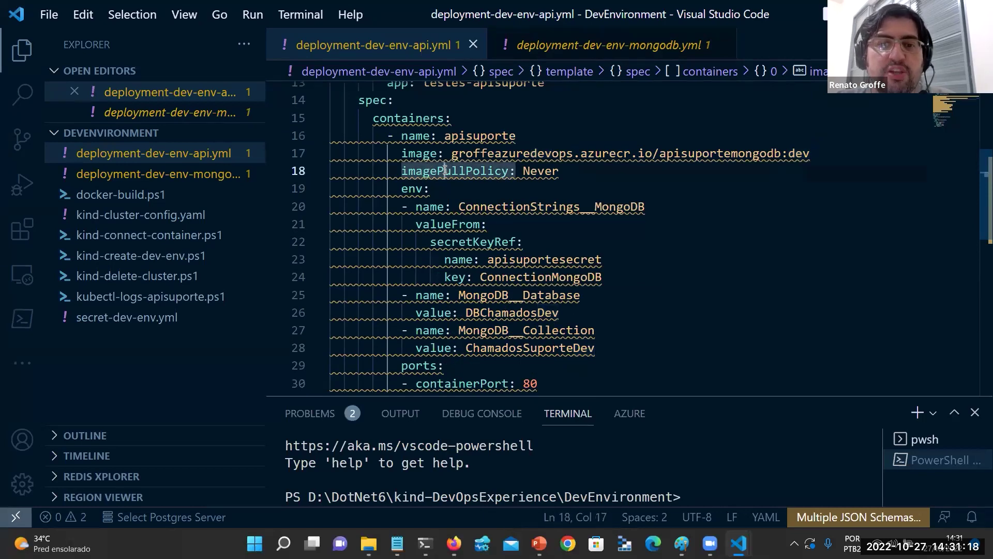
click(484, 170)
mouse_move(496, 171)
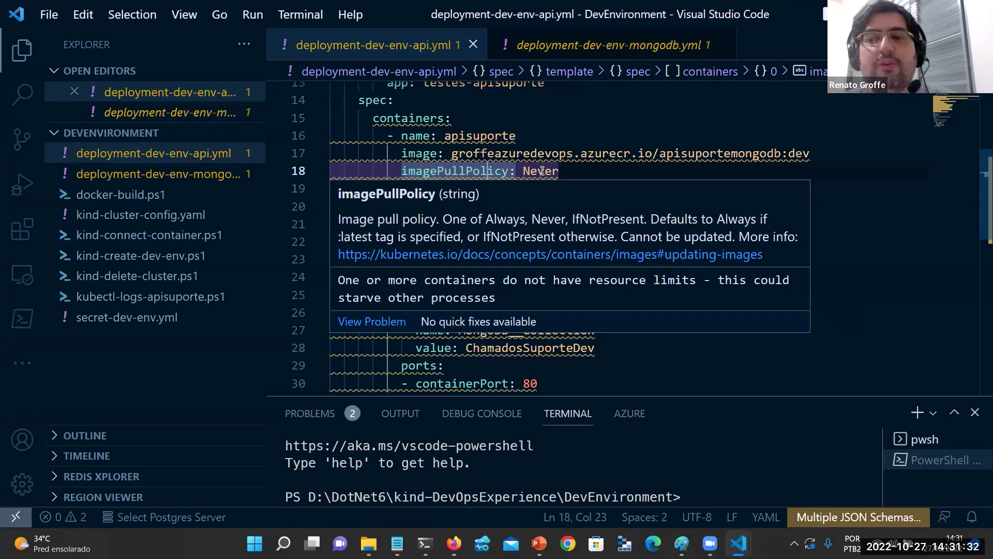
click(573, 163)
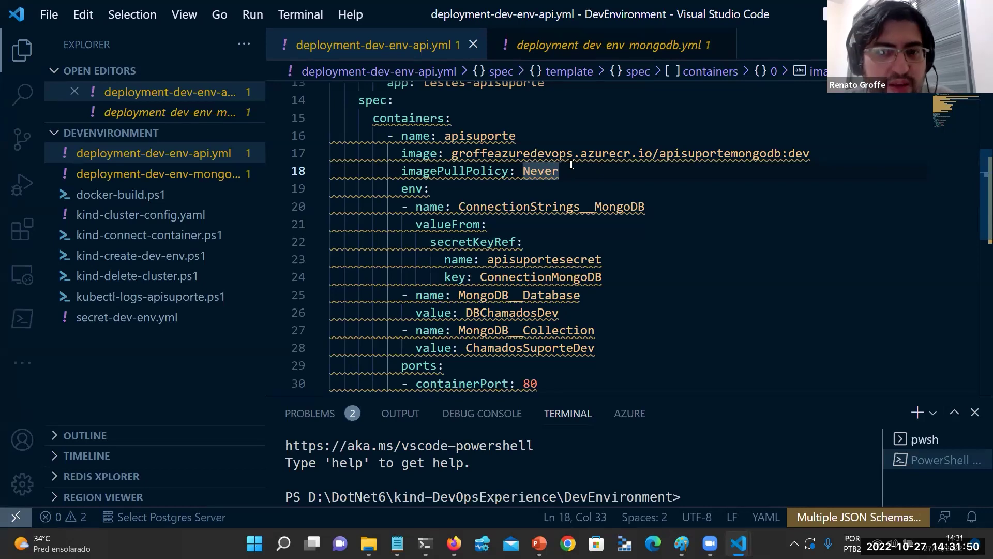
mouse_move(563, 175)
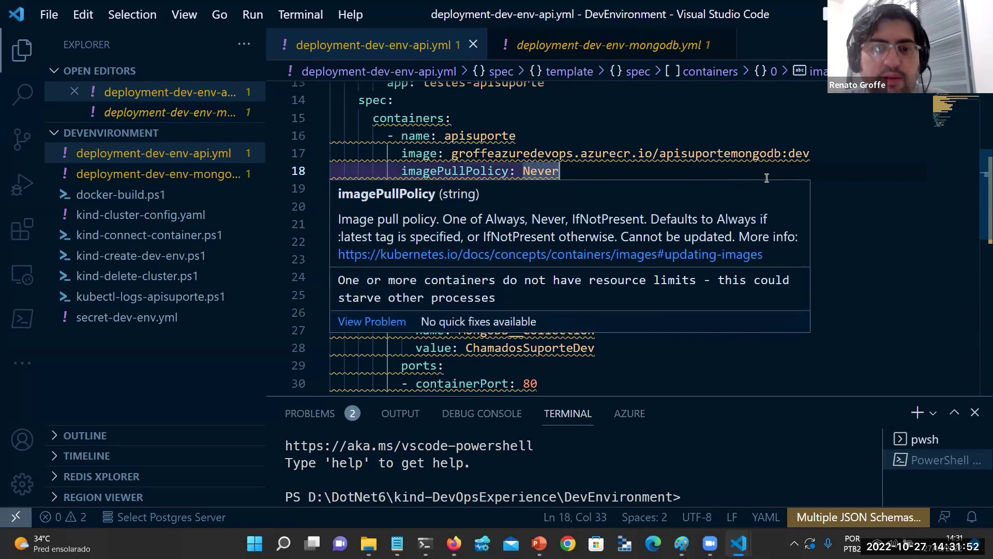
Review the env vars: secretKeyRef connection string, DBChamadosDev database and ChamadosSuporteDev collection.
scroll(559, 215, down, 1)
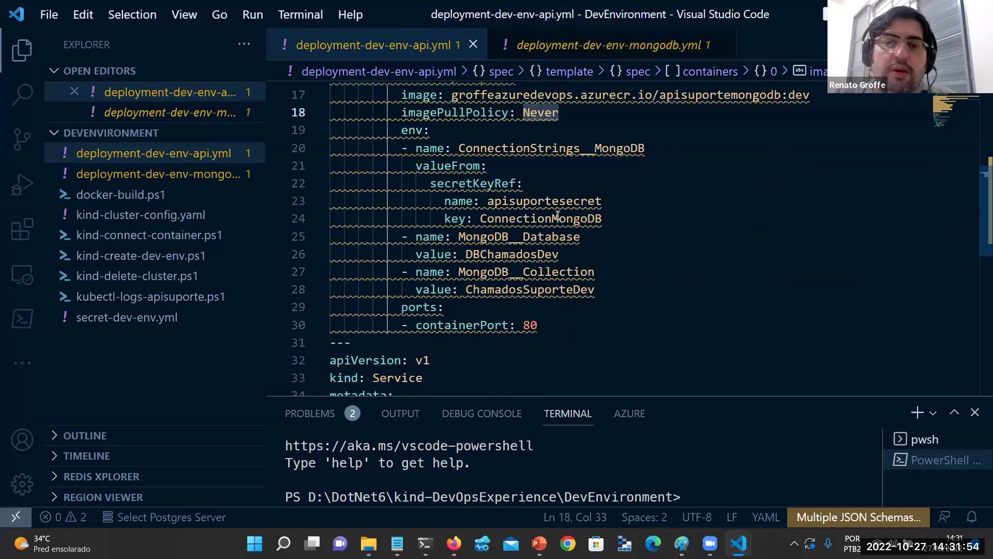
click(543, 188)
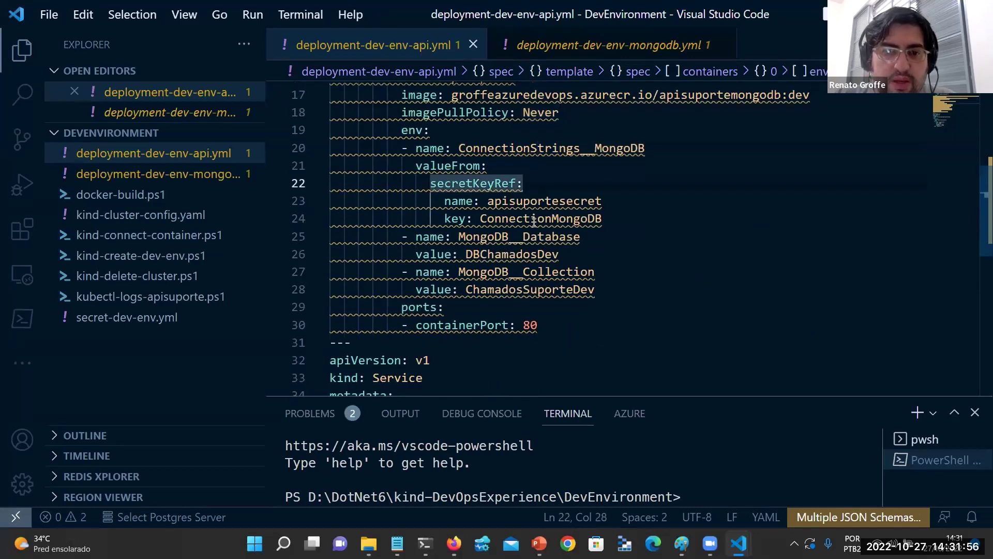
click(518, 237)
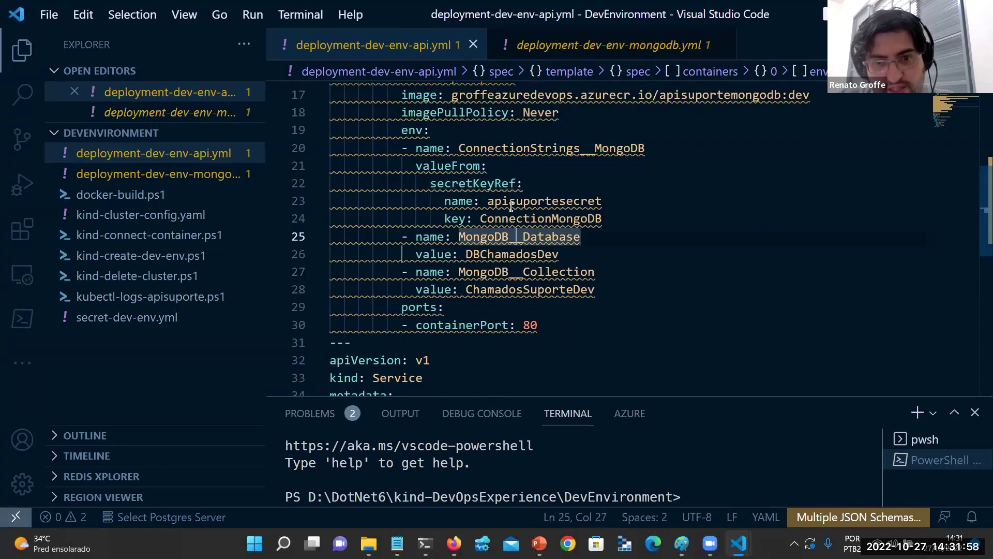
scroll(525, 246, down, 1)
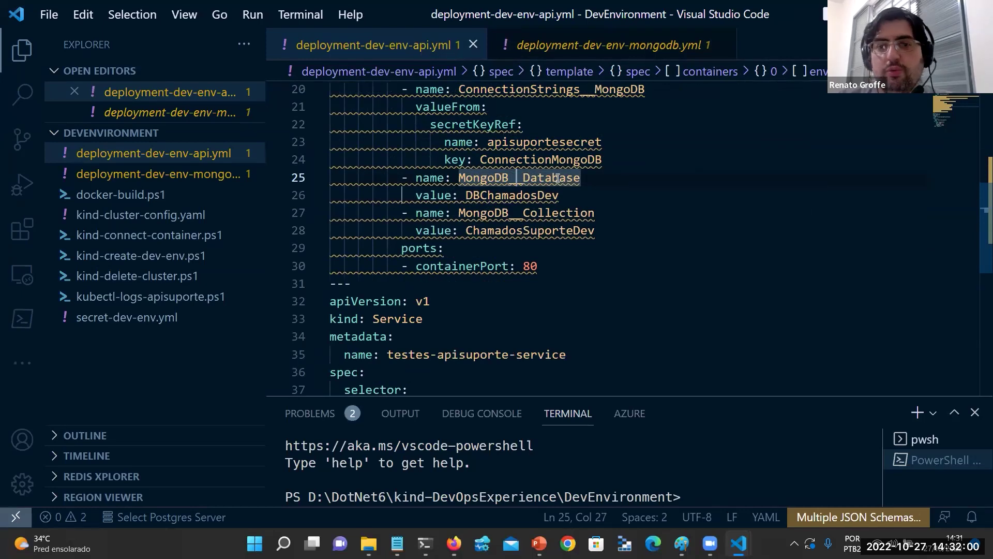
click(544, 196)
click(552, 231)
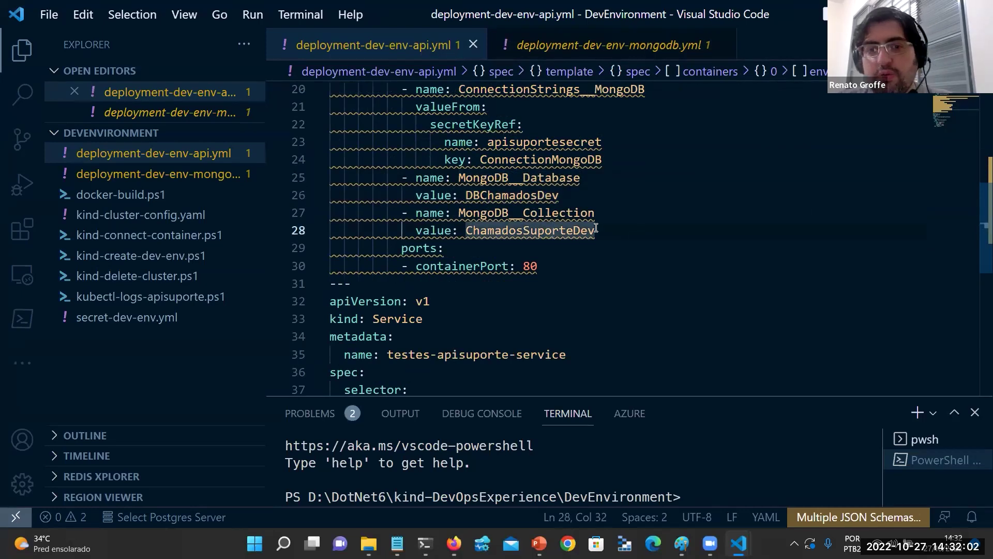
scroll(596, 228, down, 1)
scroll(596, 228, down, 2)
Check the service nodePort 30080, then open secret-dev-env.yml.
click(505, 318)
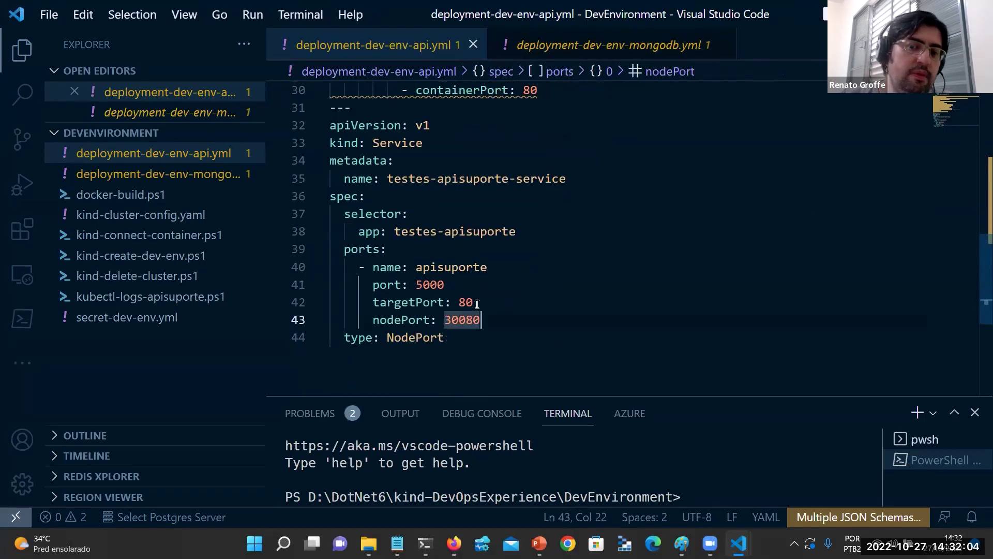
double_click(468, 321)
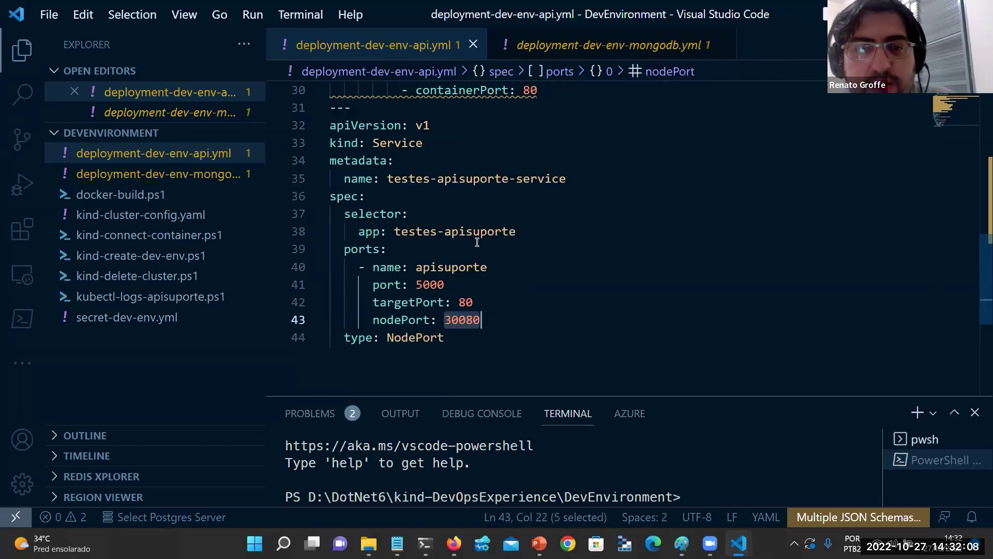
click(102, 318)
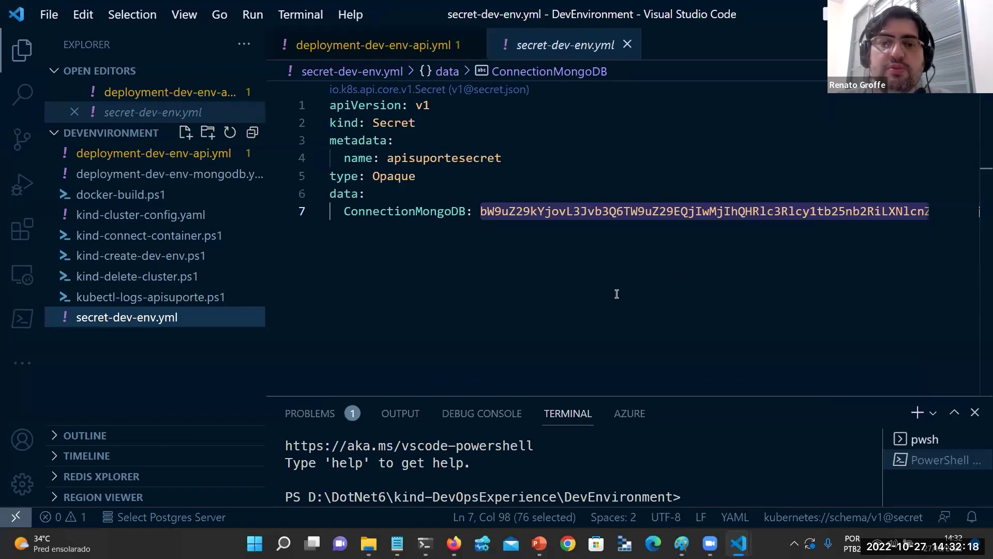
Decode the ConnectionMongoDB value from Base64 to plain text, then reopen deployment-dev-env-mongodb.yml.
scroll(617, 205, right, 2)
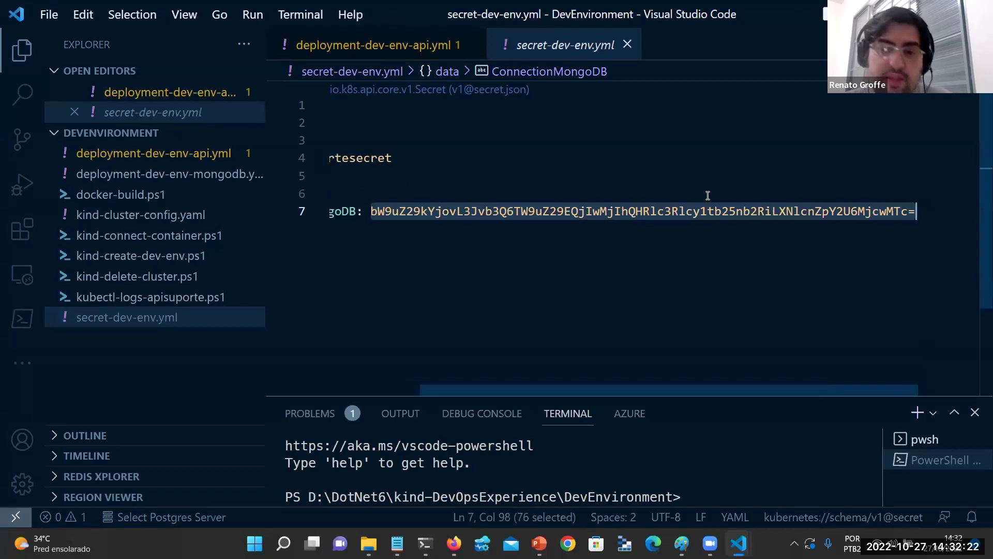
right_click(600, 217)
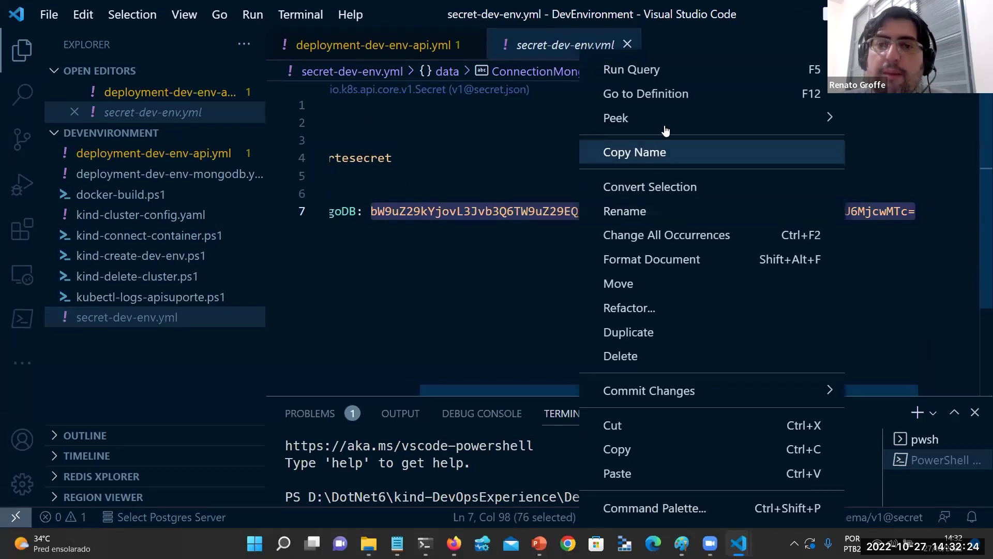
click(655, 187)
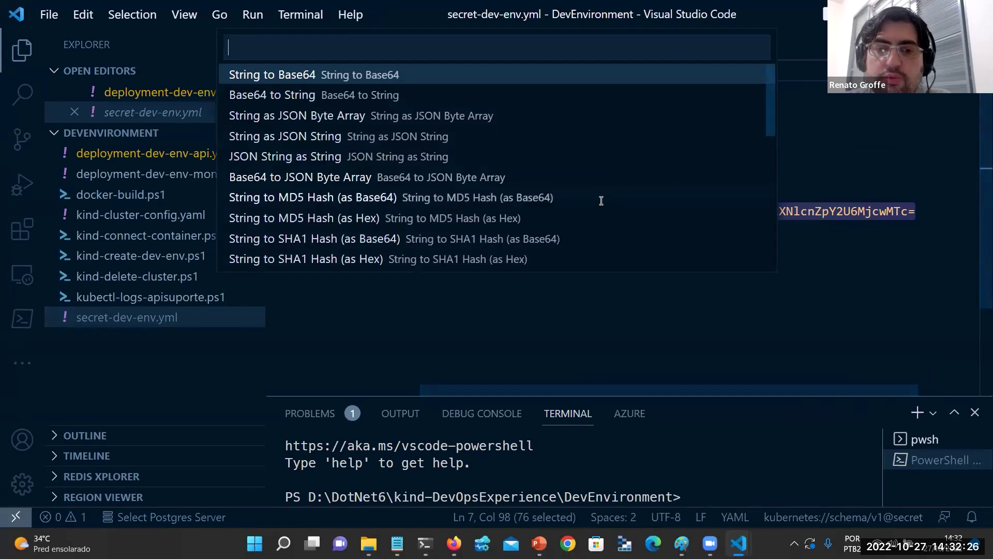
click(370, 95)
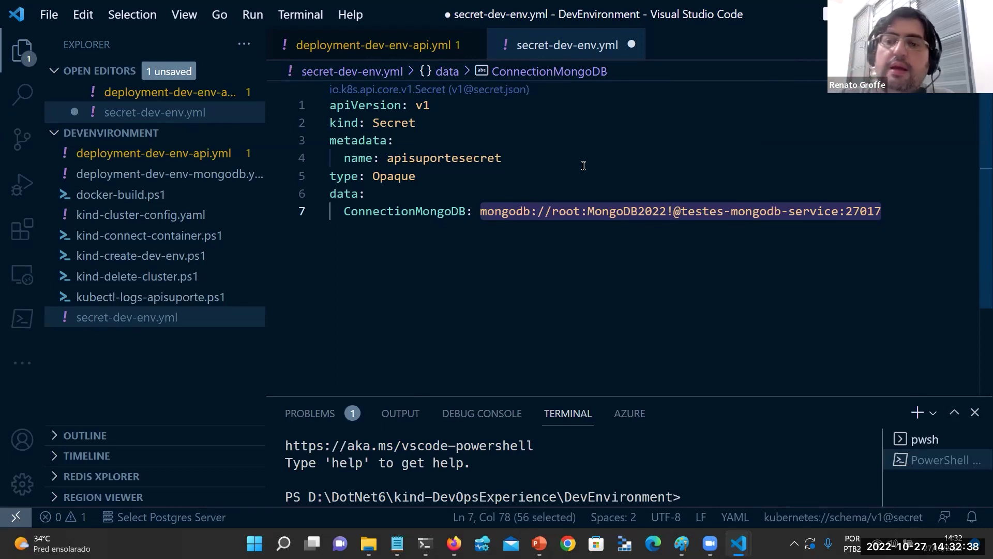
click(592, 182)
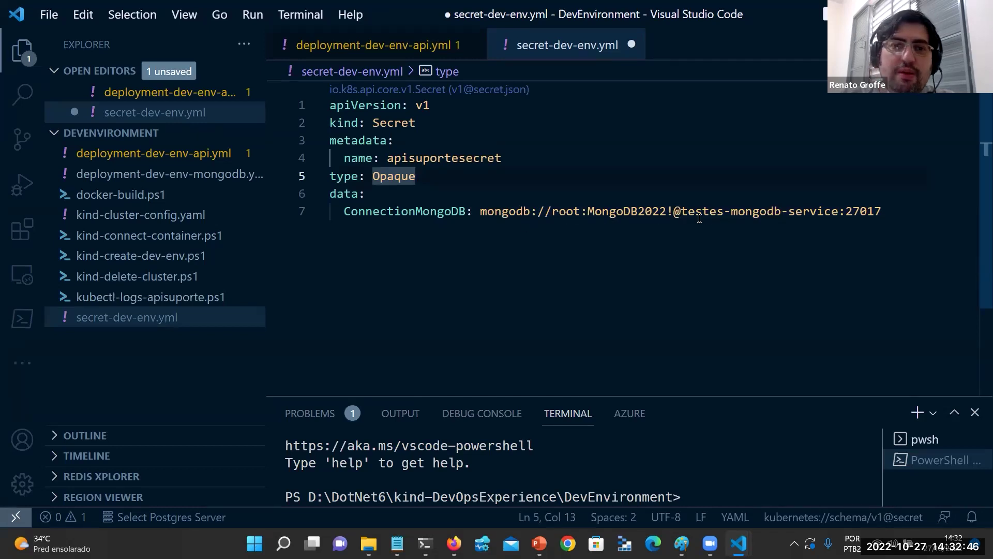
click(201, 182)
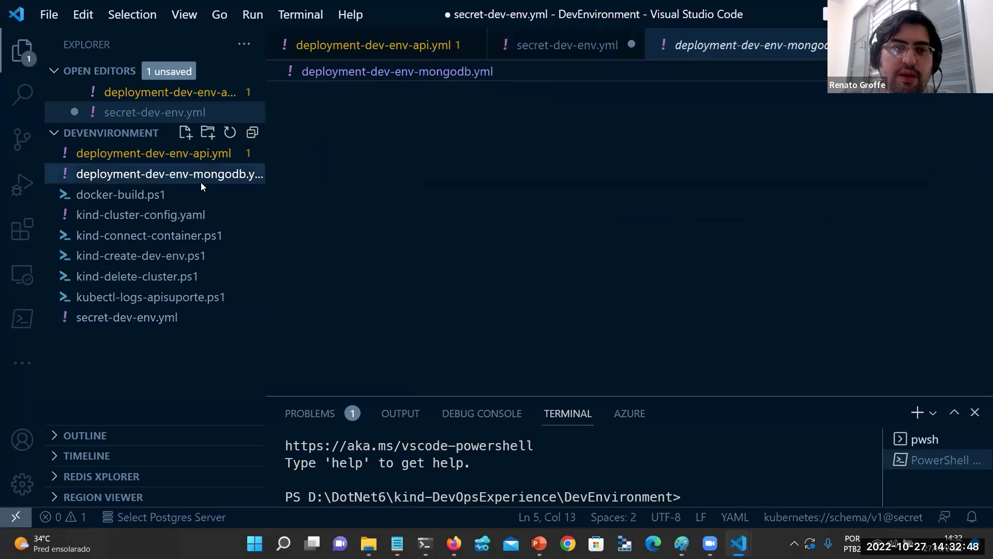
Return to secret-dev-env.yml and undo the decoded connection string change.
scroll(474, 161, up, 7)
scroll(473, 159, down, 5)
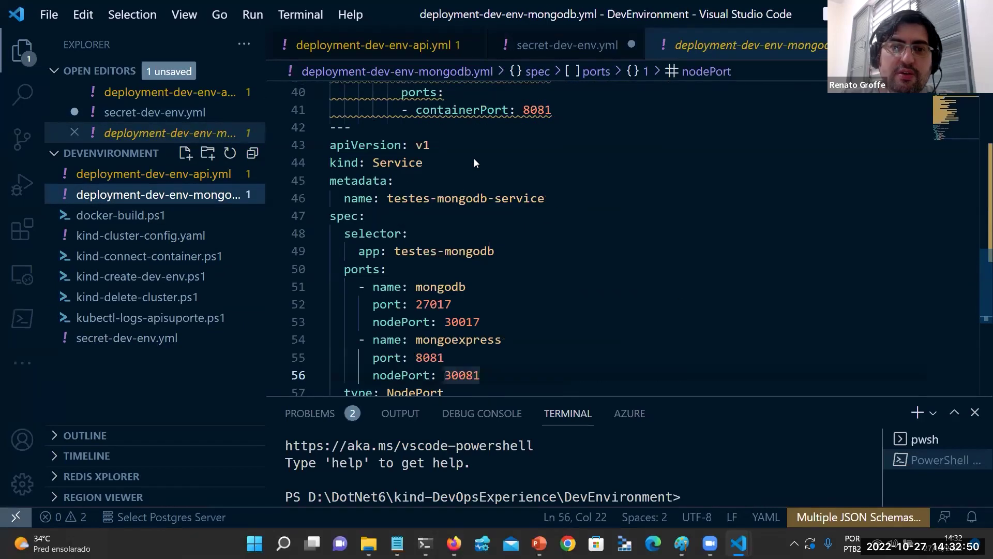
scroll(474, 158, up, 2)
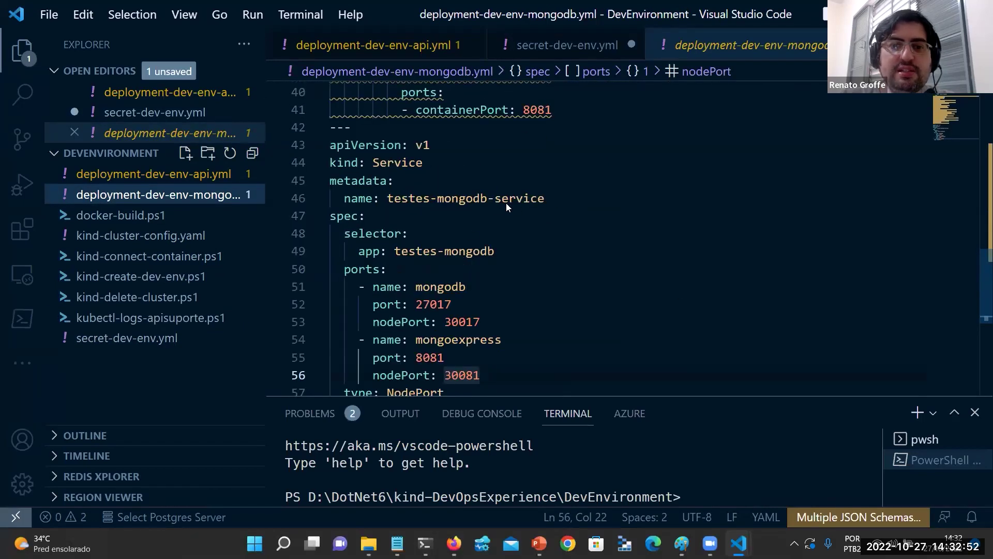
scroll(507, 230, up, 4)
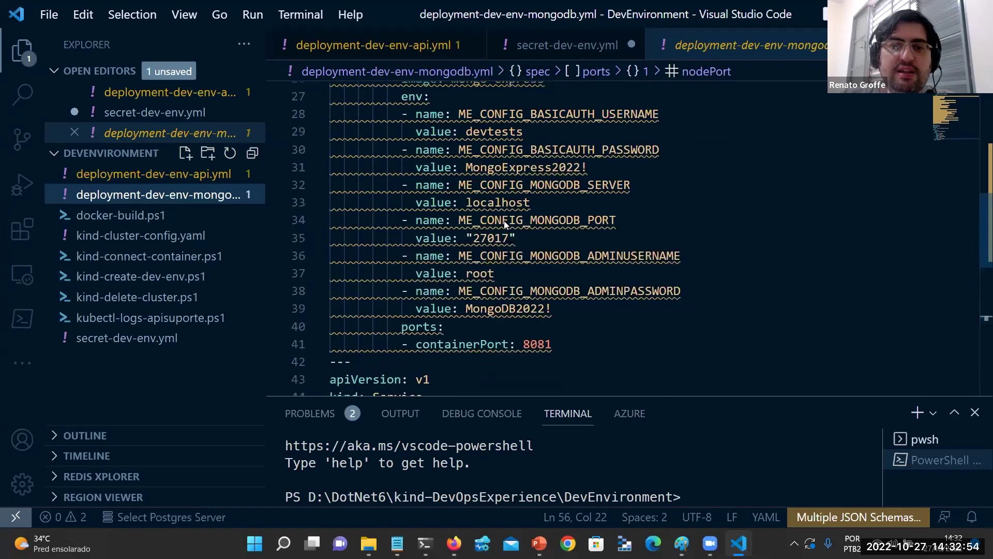
scroll(503, 228, down, 3)
scroll(496, 279, down, 1)
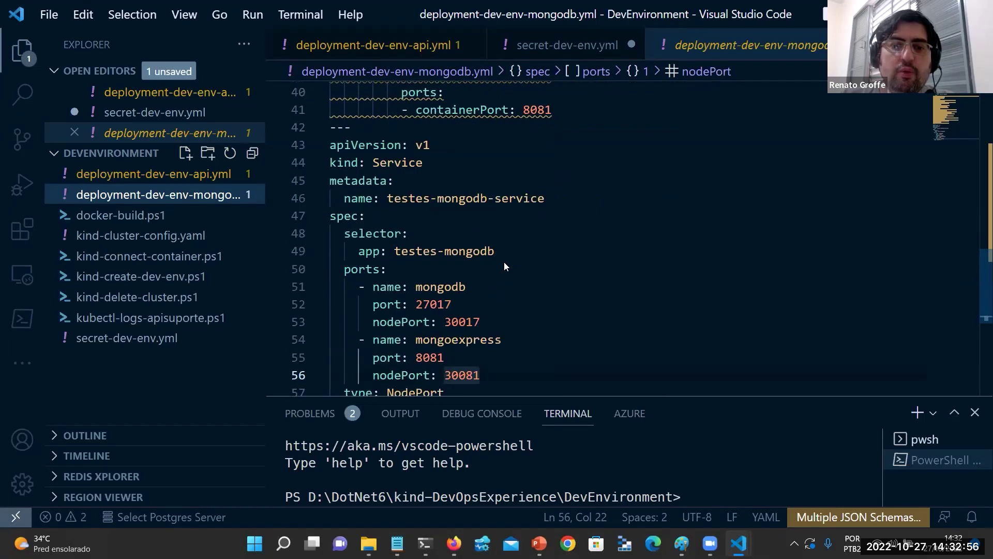
scroll(502, 266, down, 1)
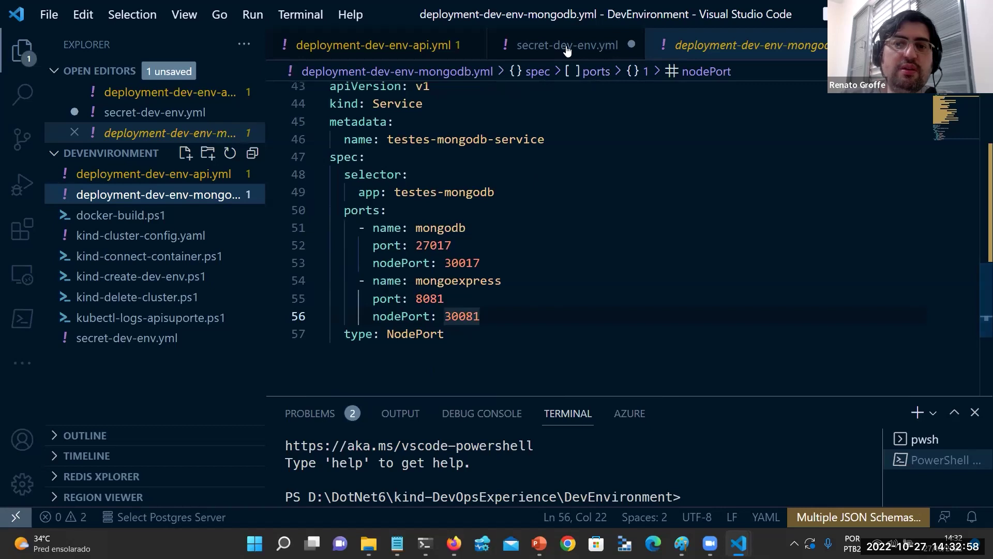
click(567, 45)
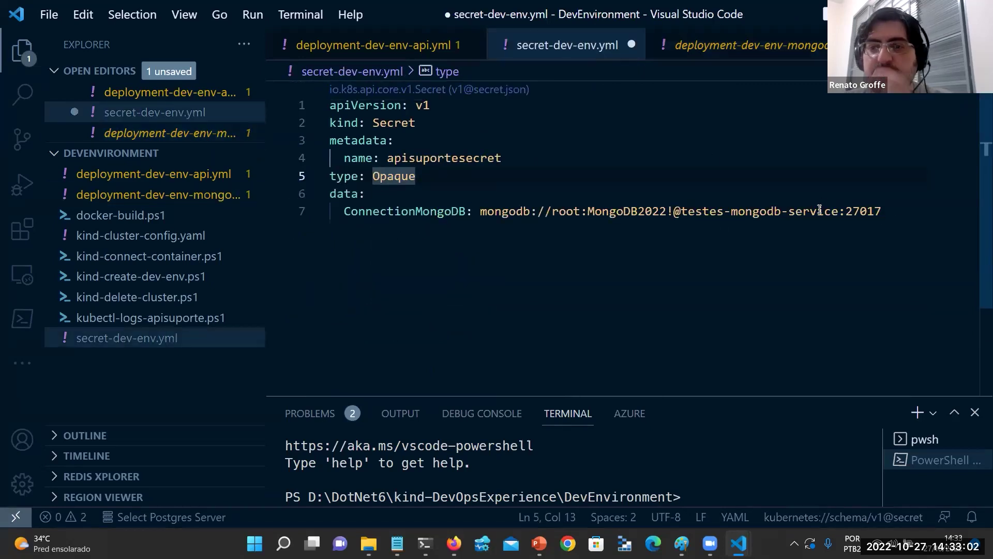
click(774, 51)
click(553, 51)
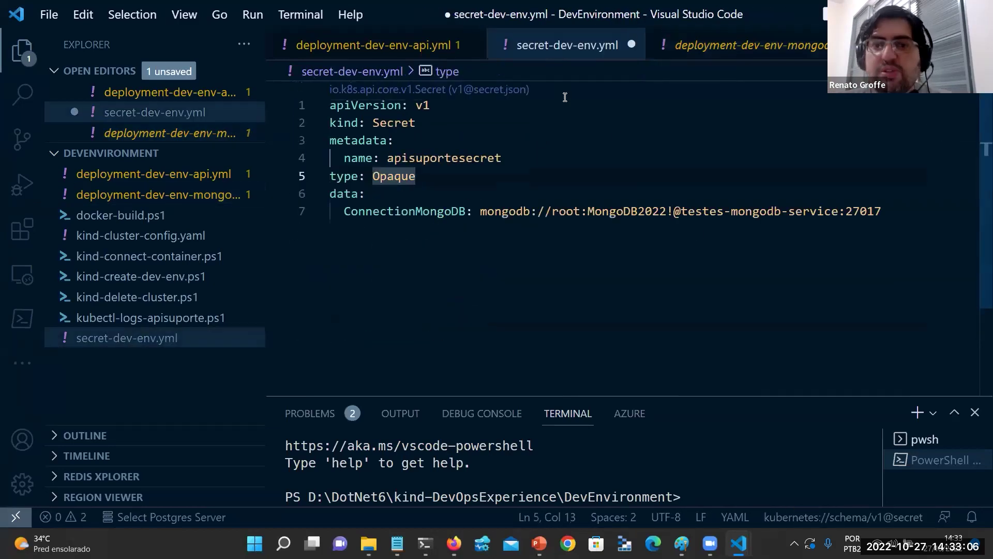
click(614, 159)
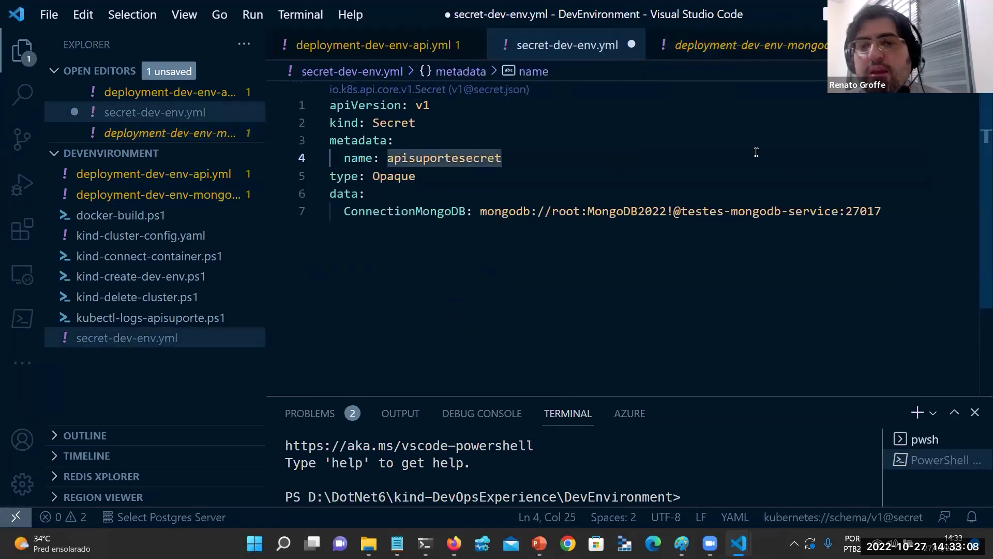
key(ctrl+z)
Switch back to deployment-dev-env-mongodb.yml and review the testes-mongodb Deployment.
key(ctrl+Page_Down)
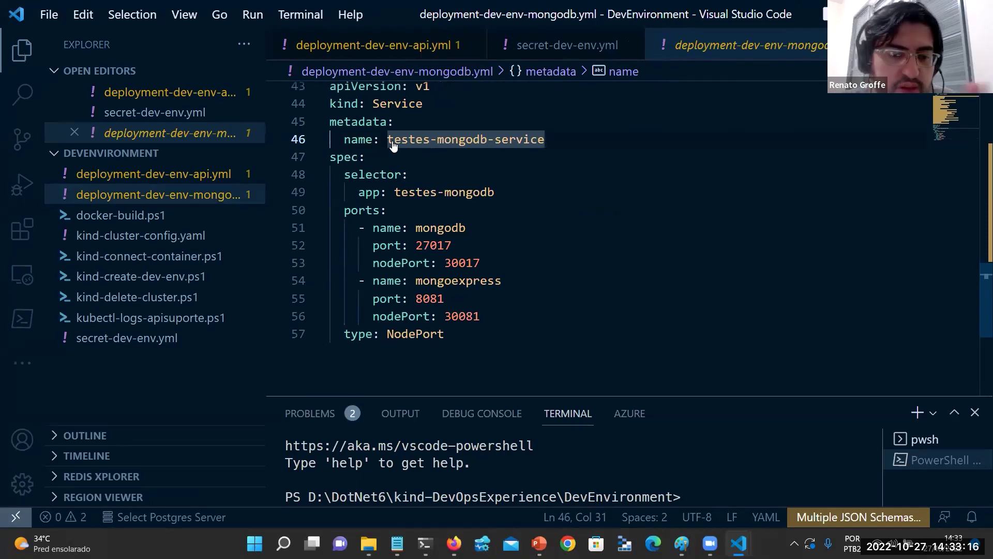
scroll(497, 135, up, 6)
scroll(515, 133, down, 7)
scroll(504, 131, up, 15)
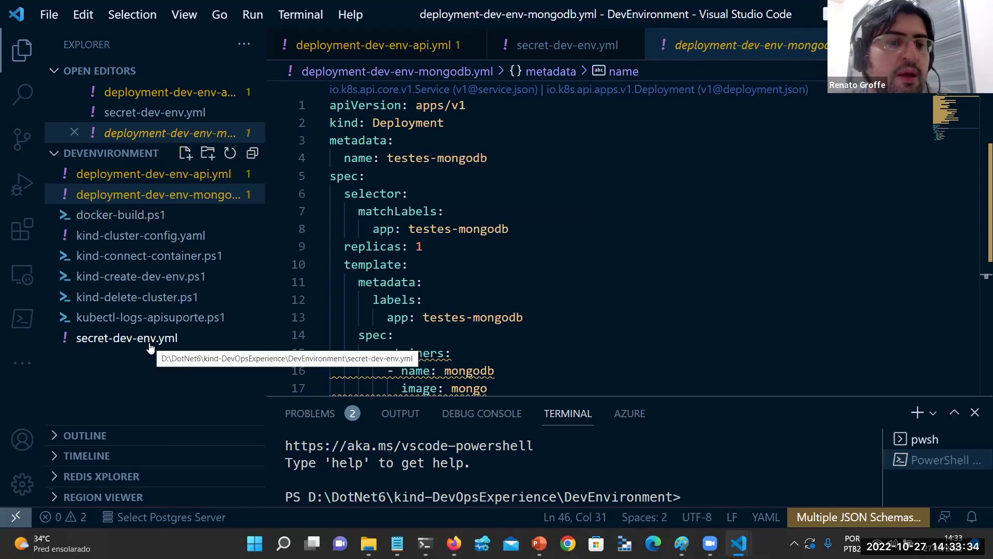
Open kind-cluster-config.yaml and review its nodes and port mappings such as 30017 and 30081.
click(184, 239)
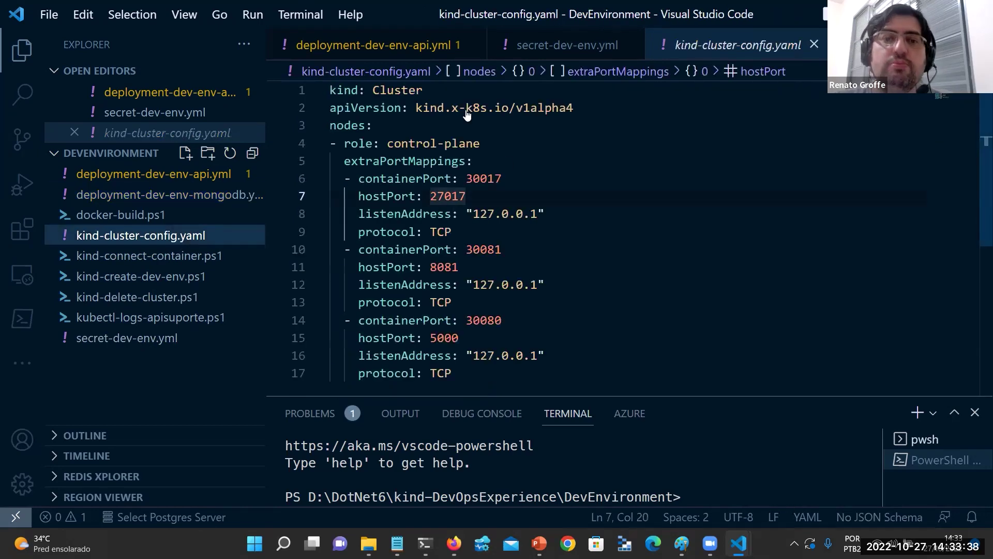
click(417, 124)
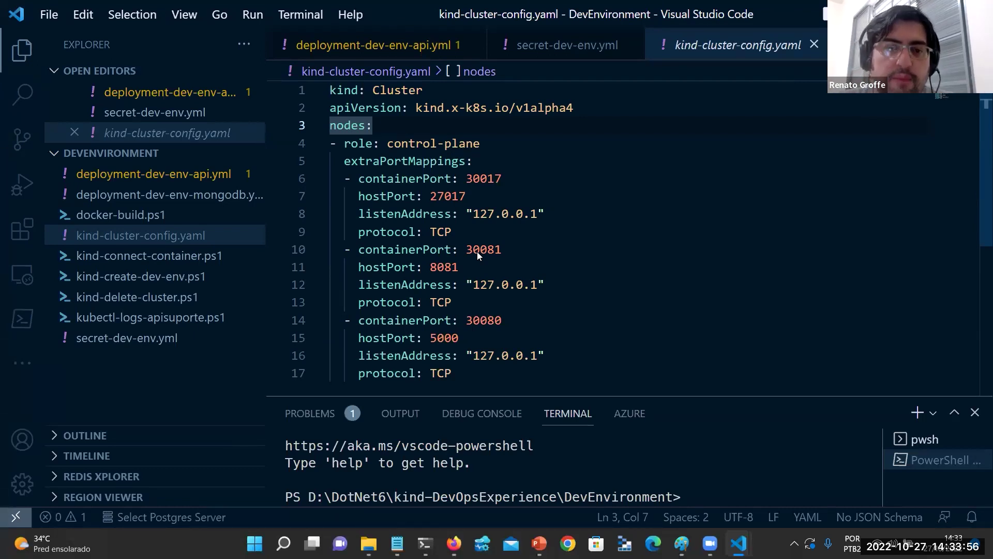
click(502, 178)
click(397, 180)
click(457, 251)
click(467, 356)
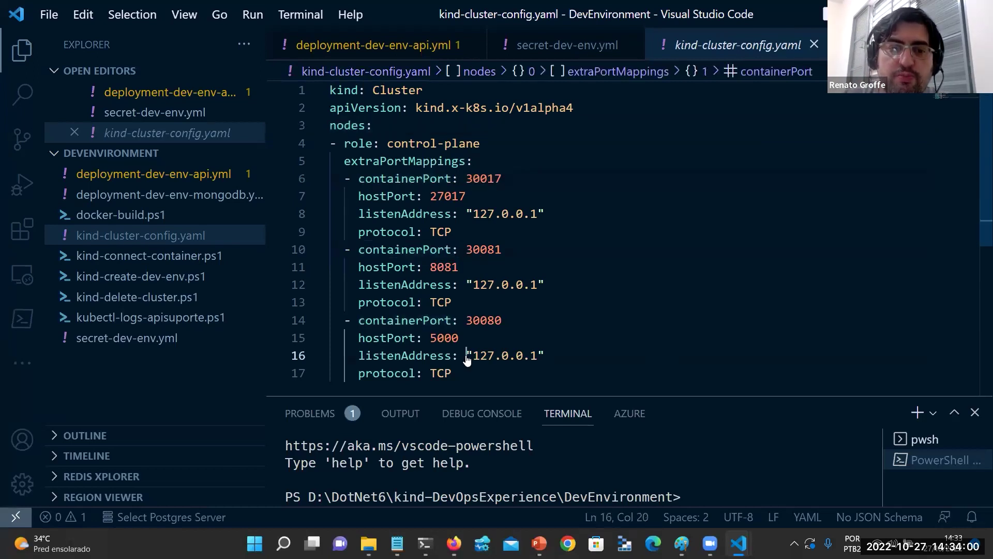
Pick out host ports 27017, 8081 and 5000, then enlarge the terminal panel.
double_click(386, 338)
click(401, 265)
click(409, 196)
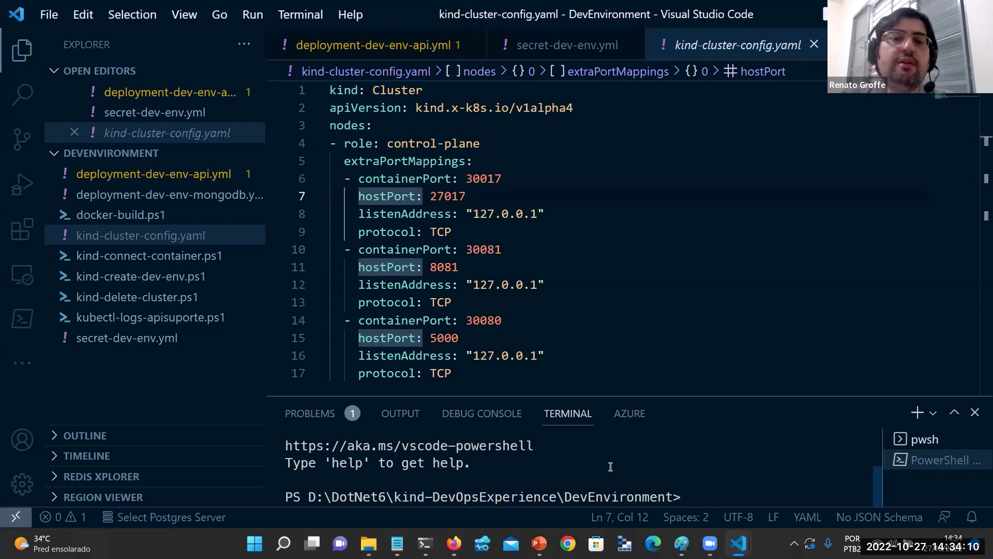
click(453, 190)
double_click(454, 194)
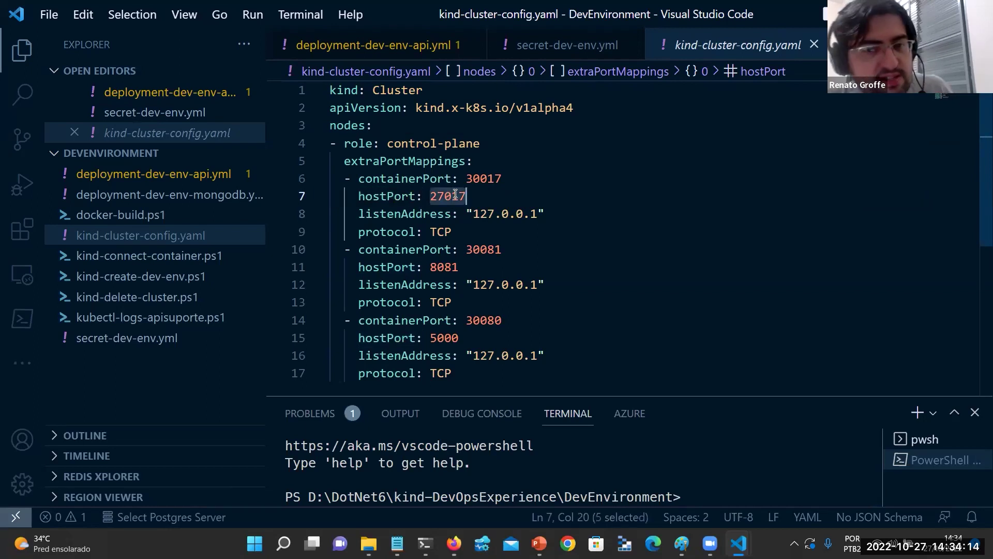
double_click(437, 267)
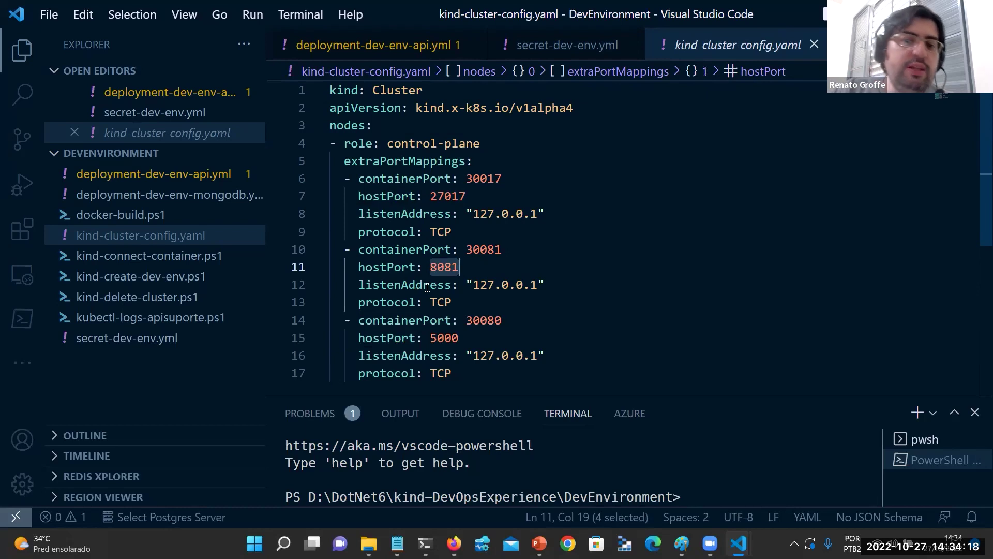
double_click(447, 340)
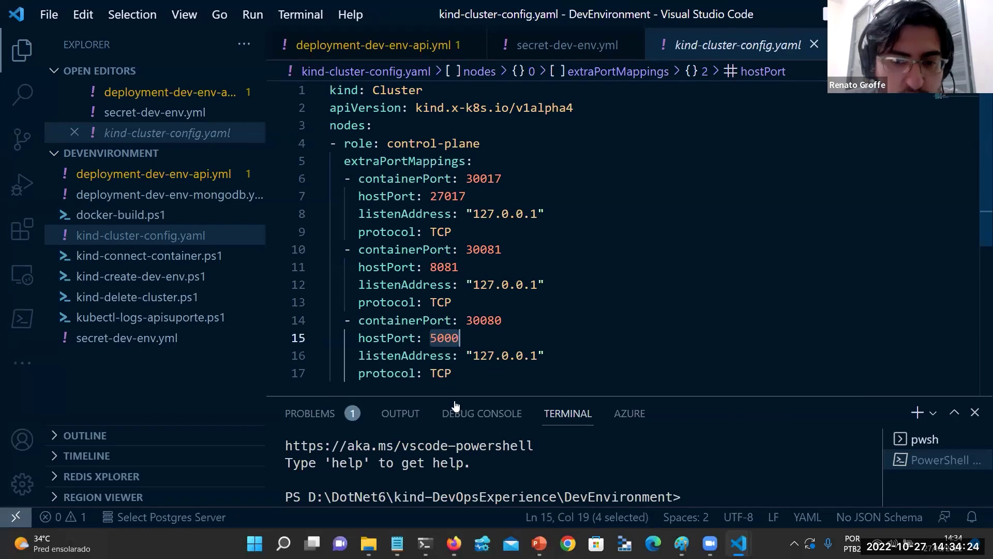
drag(487, 395, 485, 280)
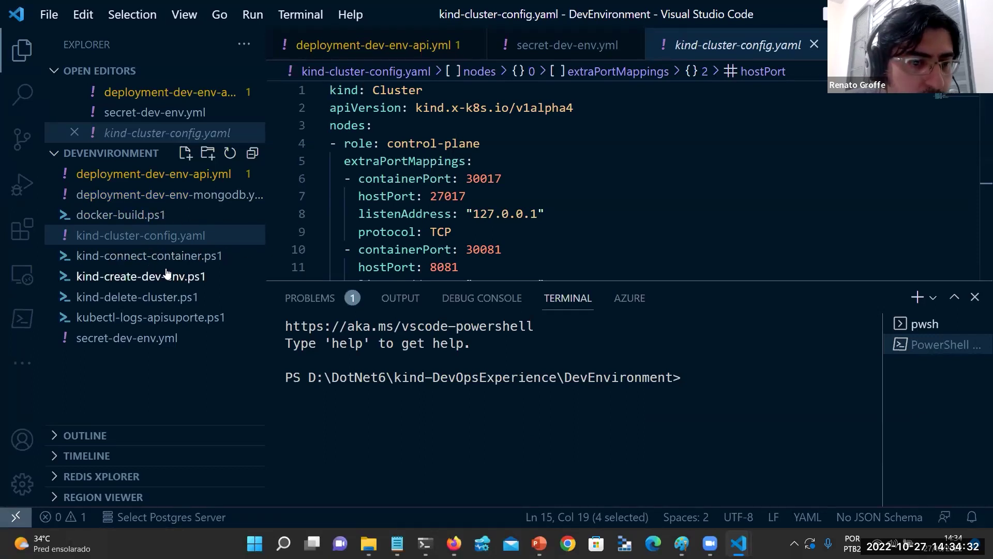
click(178, 279)
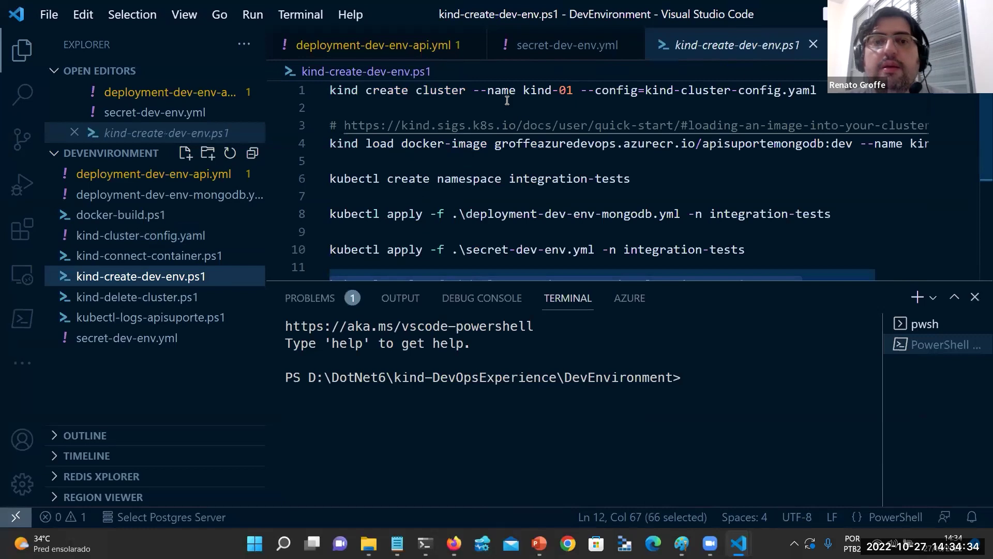
Run the kind create cluster command for kind-01 with kind-cluster-config.yaml in the integrated terminal.
triple_click(506, 97)
key(ctrl+c)
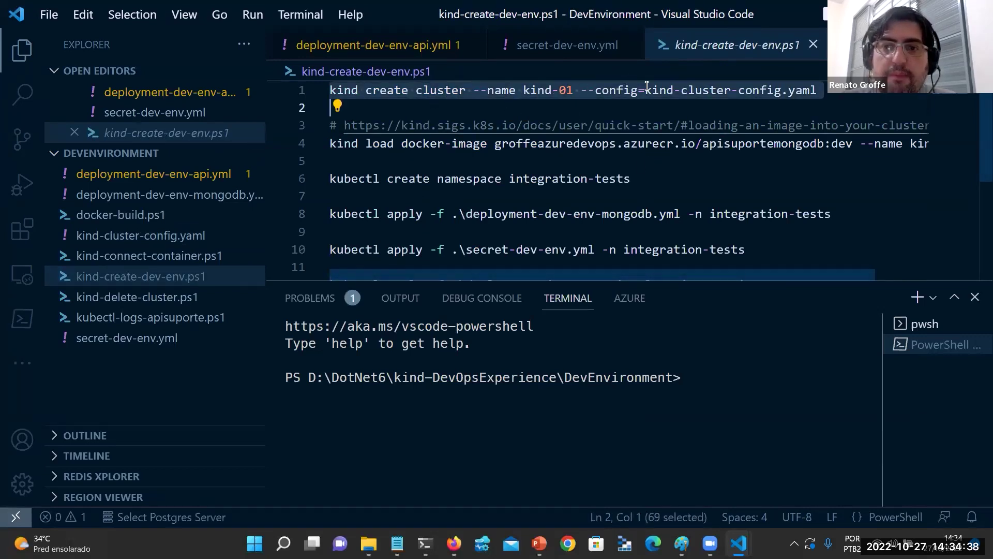
click(695, 400)
key(ctrl+v)
key(Return)
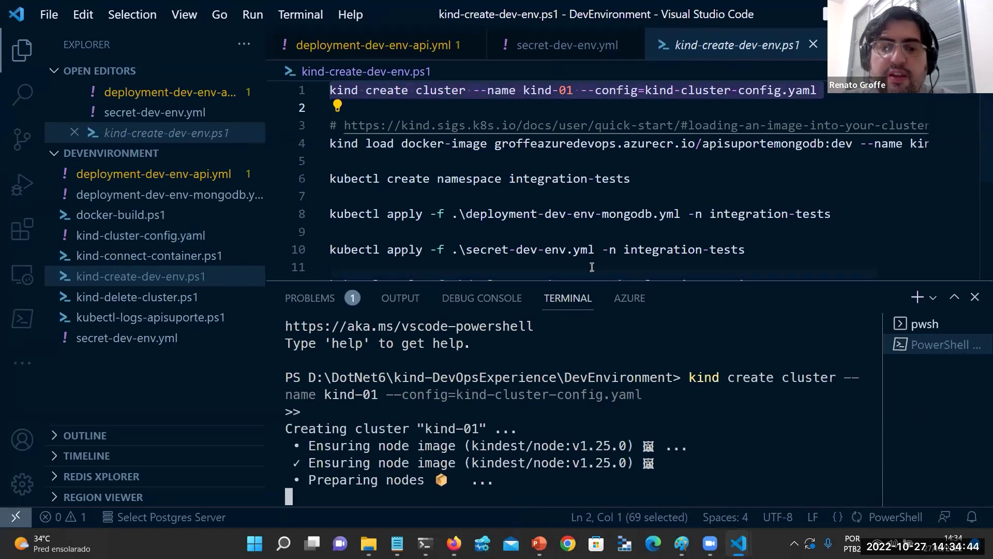
drag(585, 281, 617, 207)
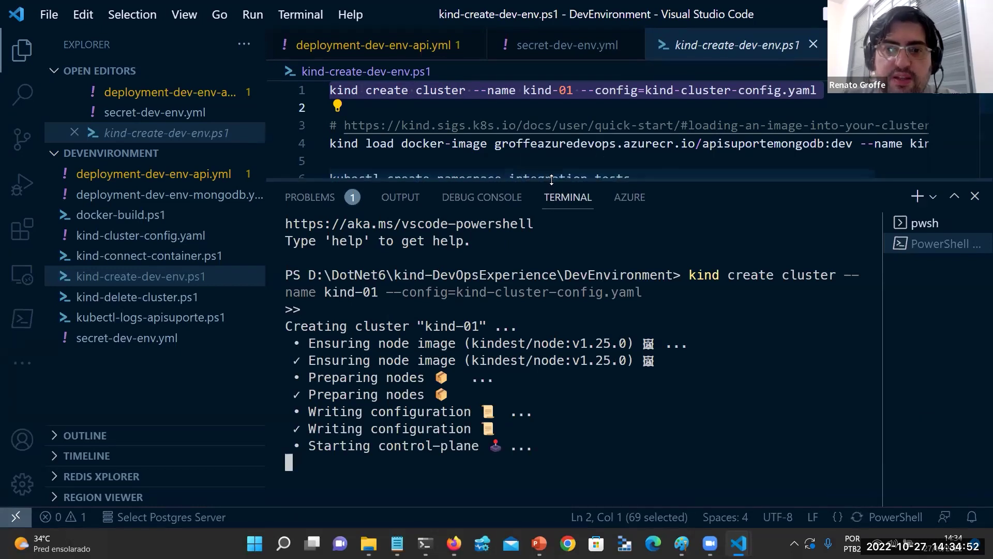
drag(545, 177, 546, 234)
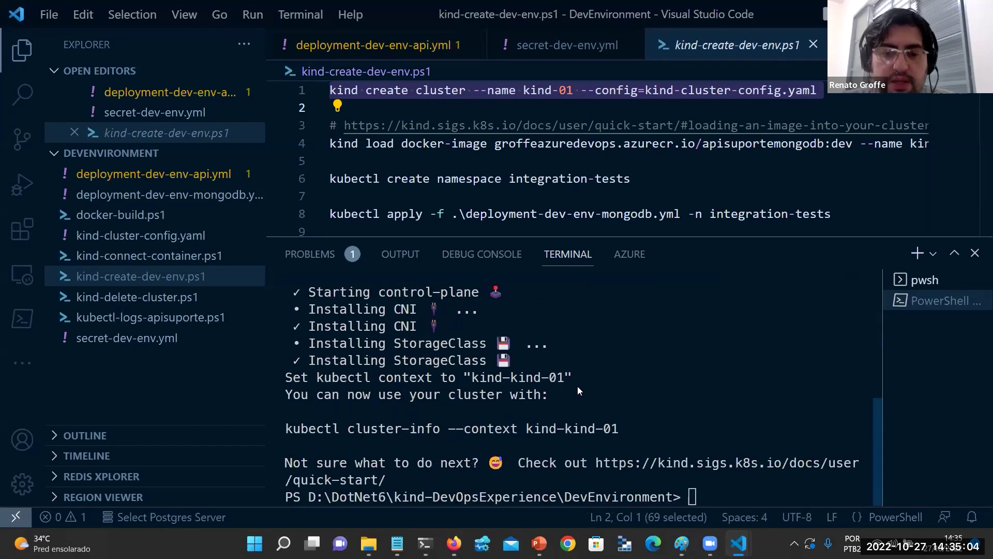
click(425, 543)
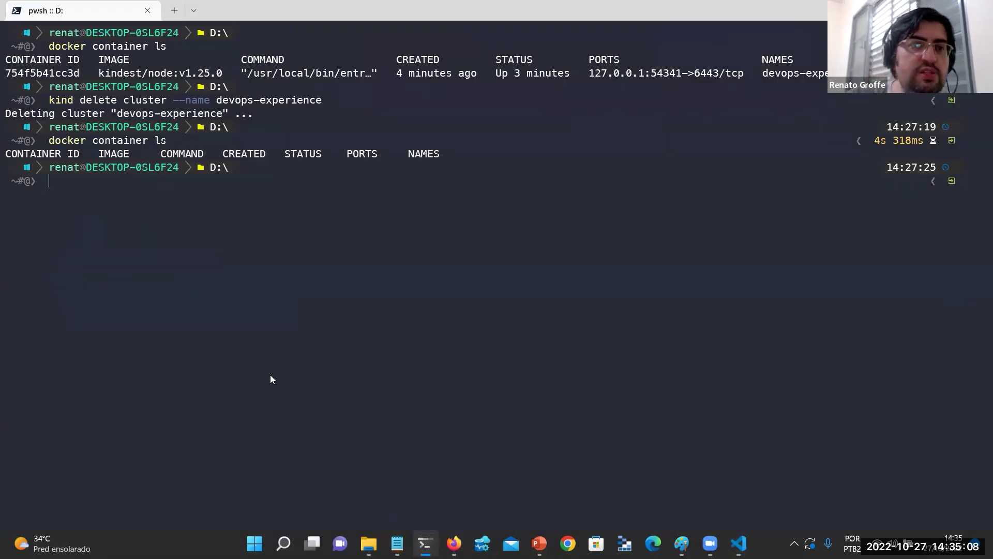
In a new PowerShell tab, run k9s to watch the kind-01 pods reach Running, then return to VS Code.
click(181, 11)
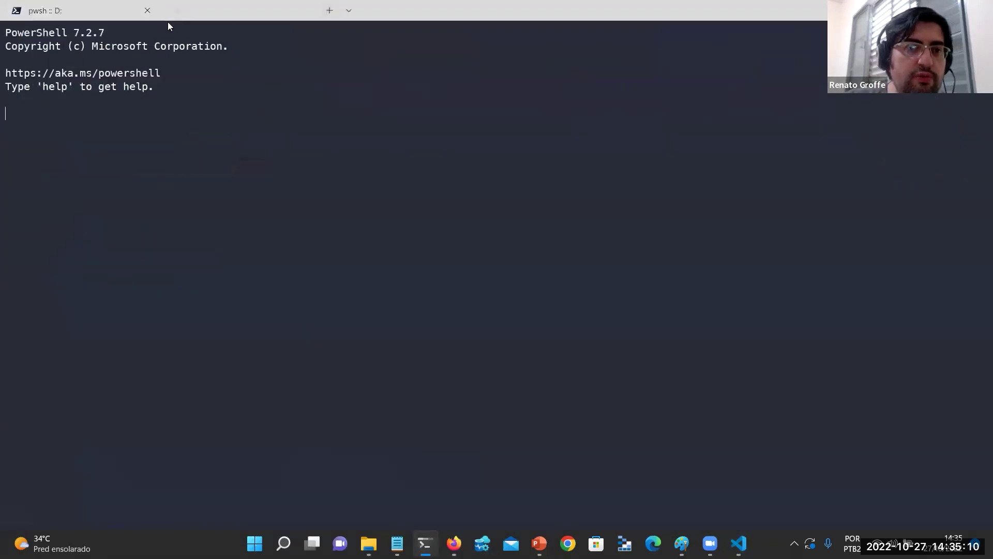
text(k9s)
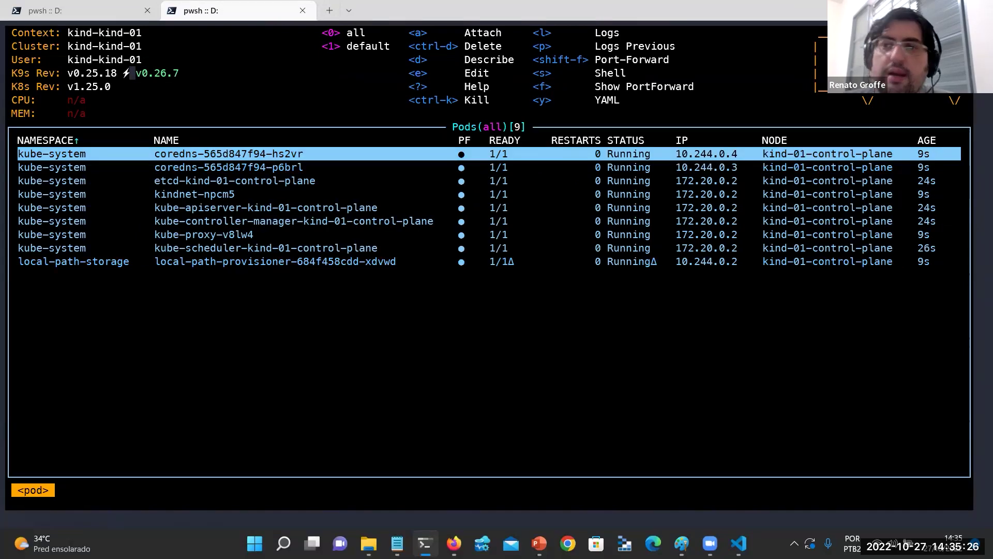
key(alt+Tab)
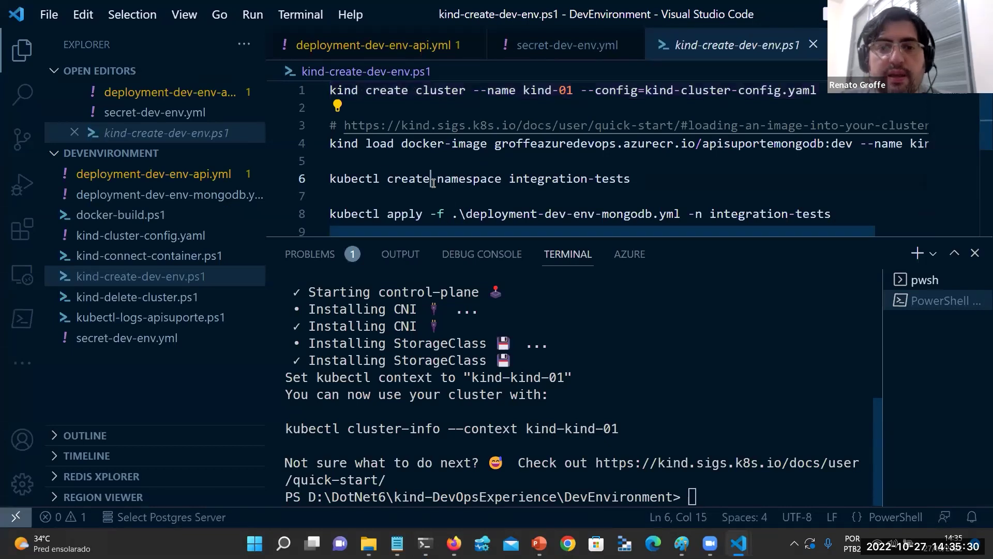
Create the integration-tests namespace by running its kubectl command in the terminal.
double_click(434, 179)
triple_click(434, 179)
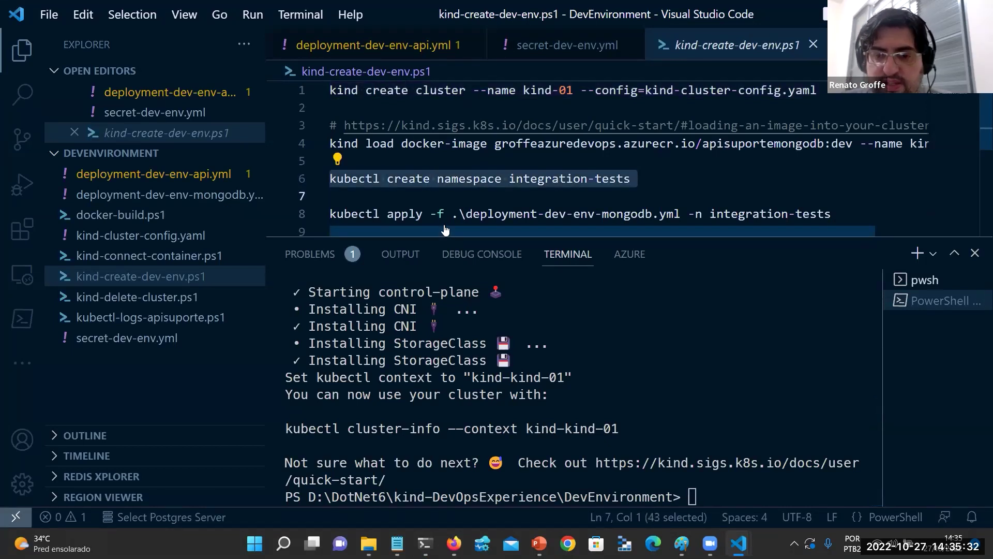
right_click(686, 407)
key(Return)
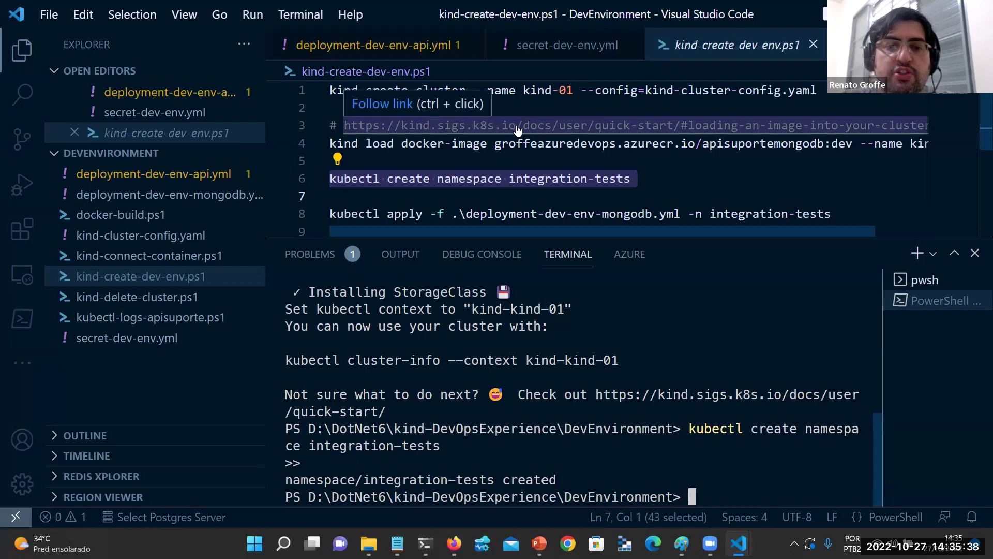
Apply deployment-dev-env-mongodb.yml to integration-tests, creating the testes-mongodb deployment and service.
scroll(517, 131, down, 1)
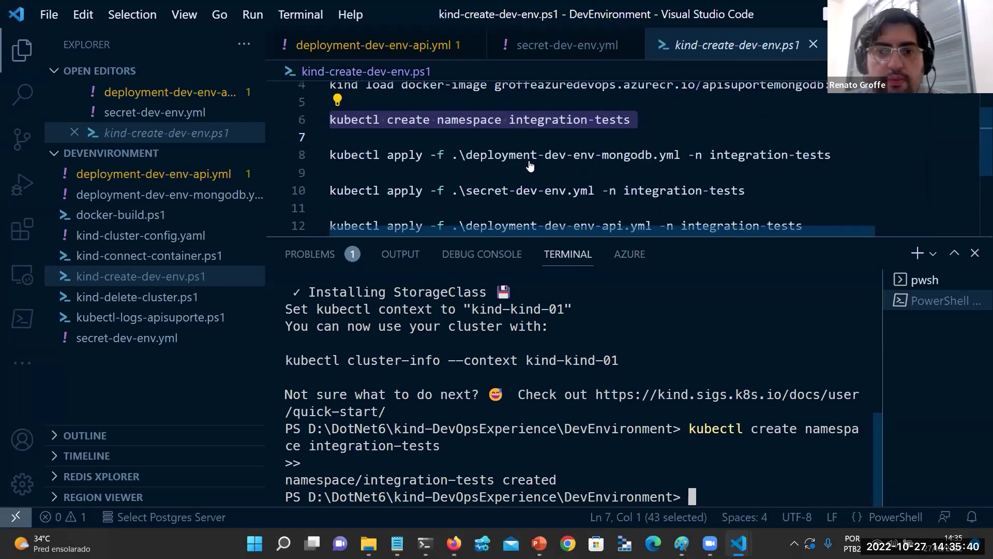
triple_click(514, 155)
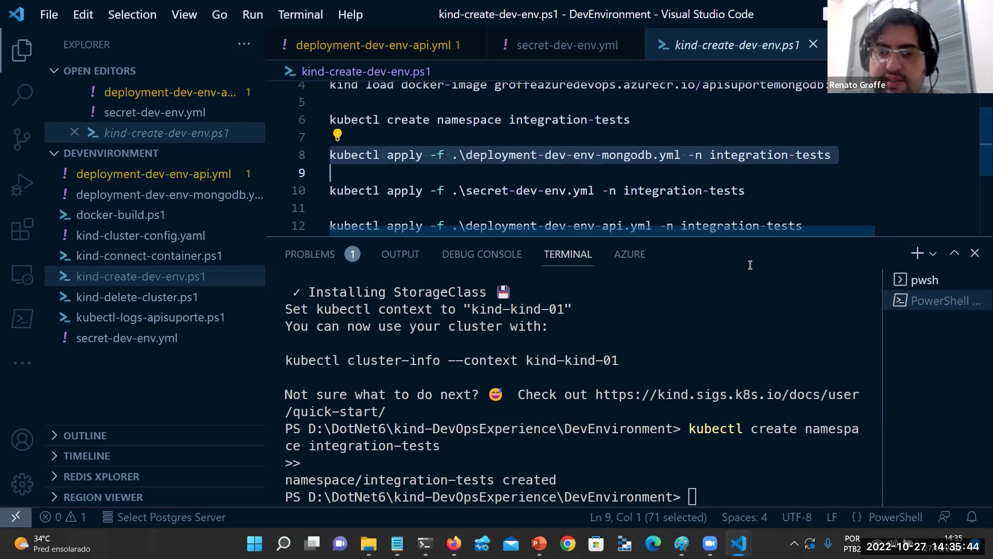
key(F8)
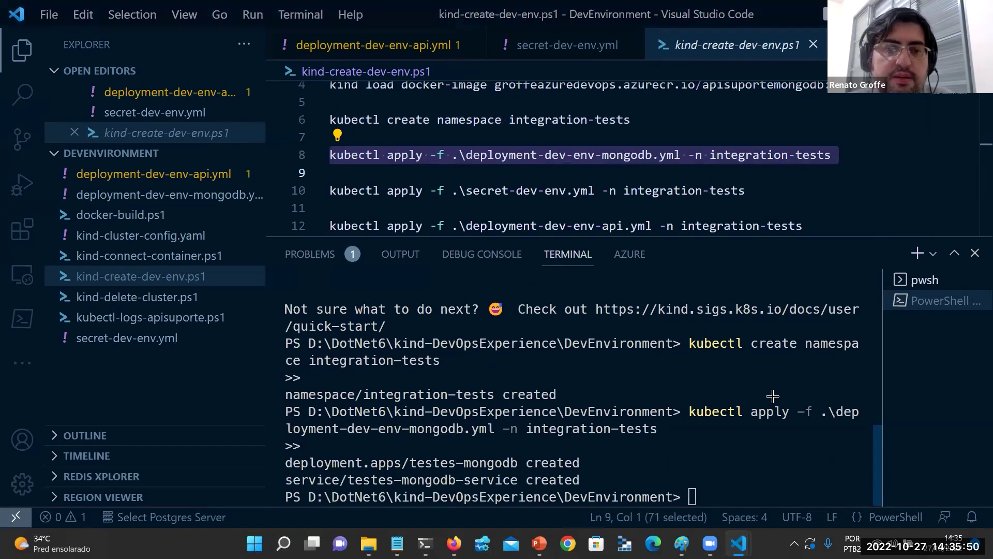
key(alt+Tab)
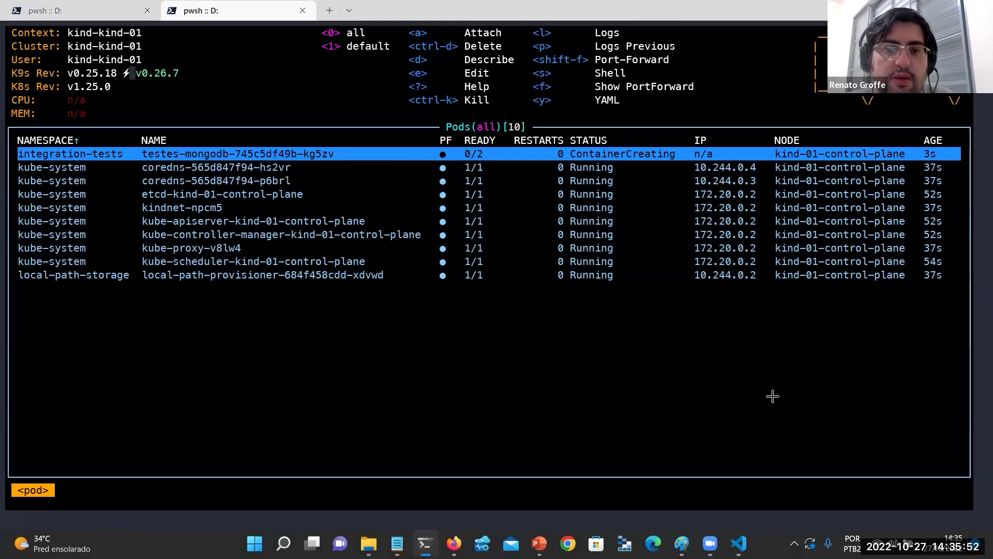
Check that the testes-mongodb pod's mongodb and mongoexpress containers are still being created in k9s.
key(Return)
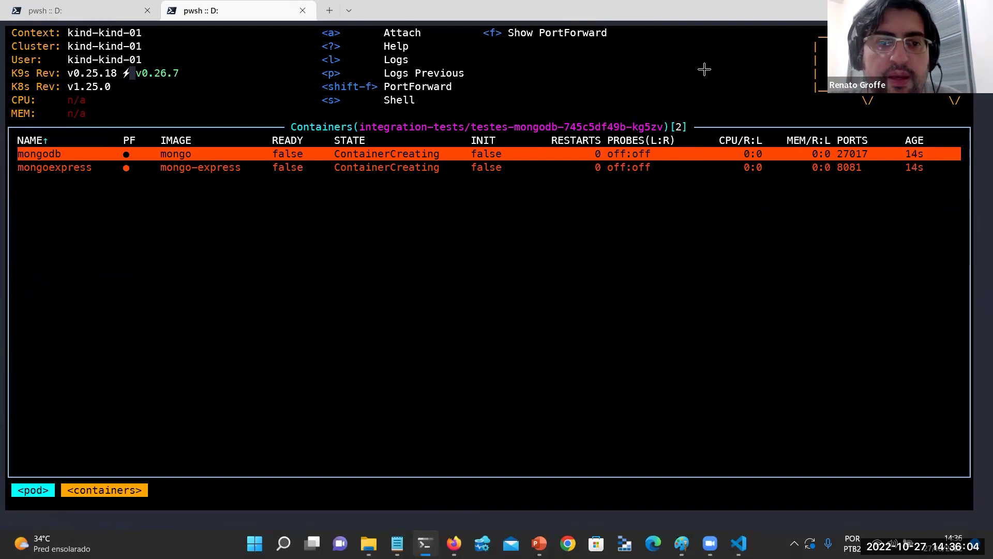
key(Escape)
key(alt+Tab)
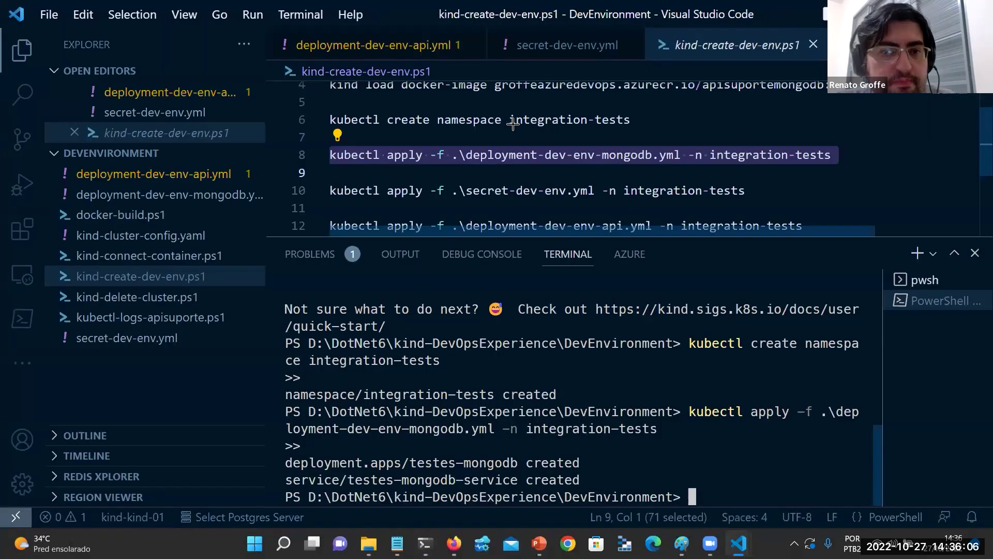
Run the line 10 secret command to create apisuportesecret in integration-tests.
scroll(518, 121, up, 2)
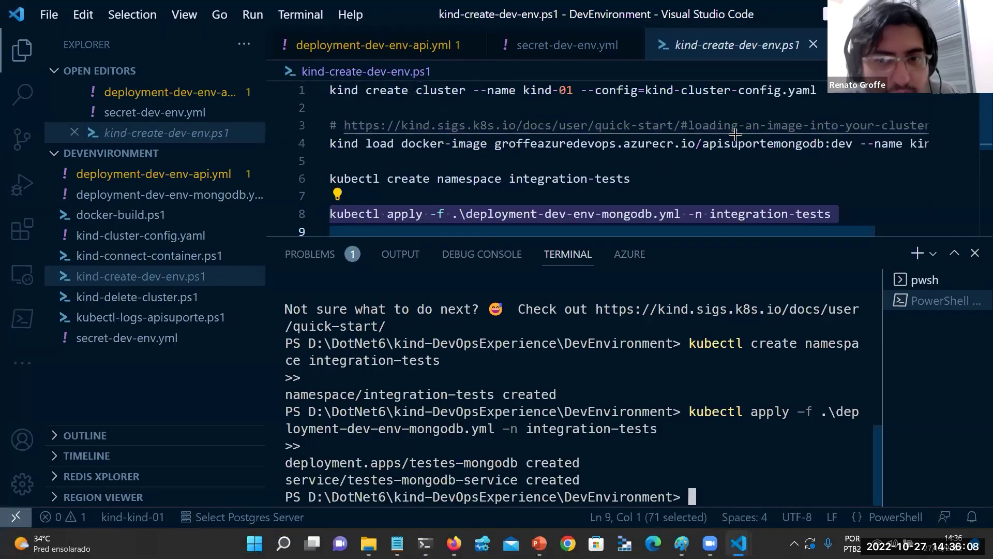
scroll(732, 134, down, 3)
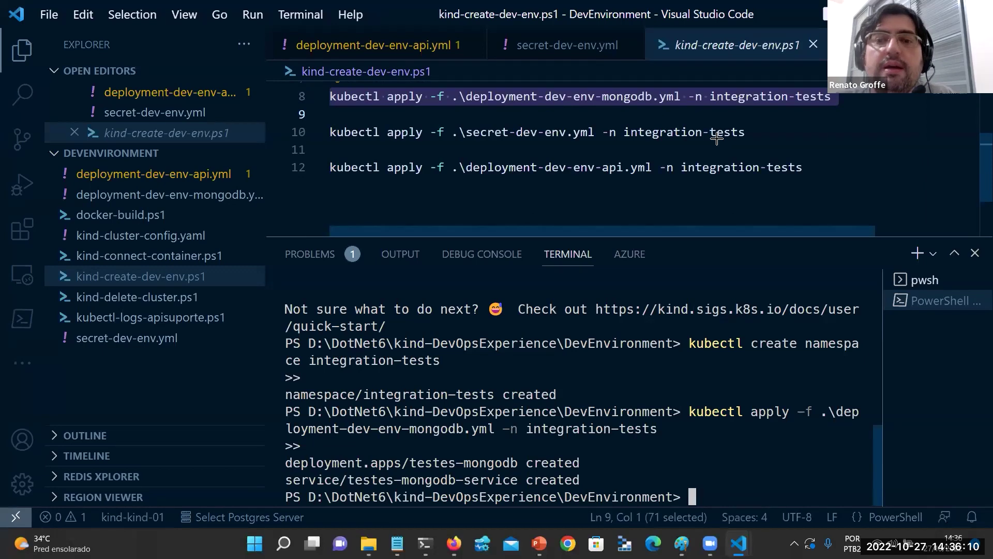
scroll(716, 137, up, 1)
scroll(717, 137, down, 1)
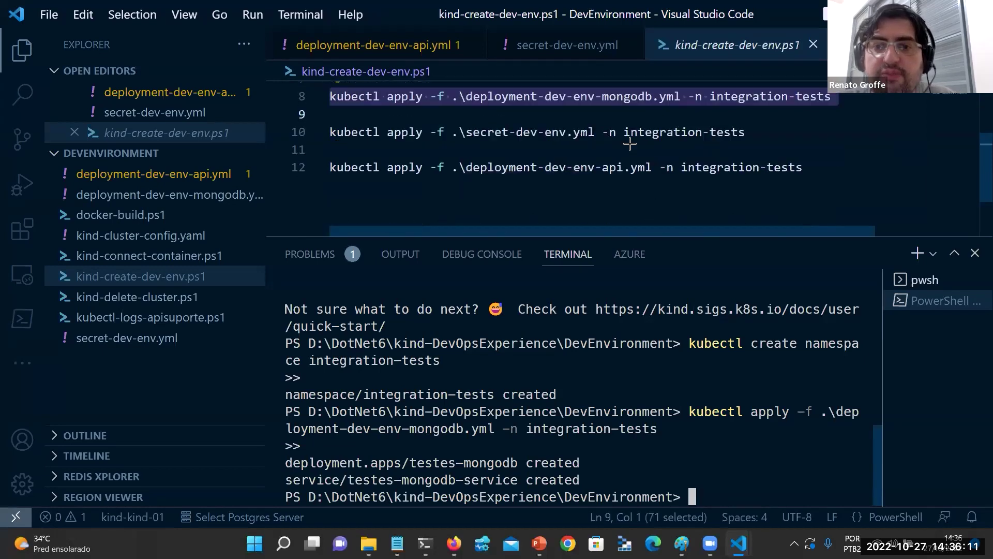
triple_click(586, 139)
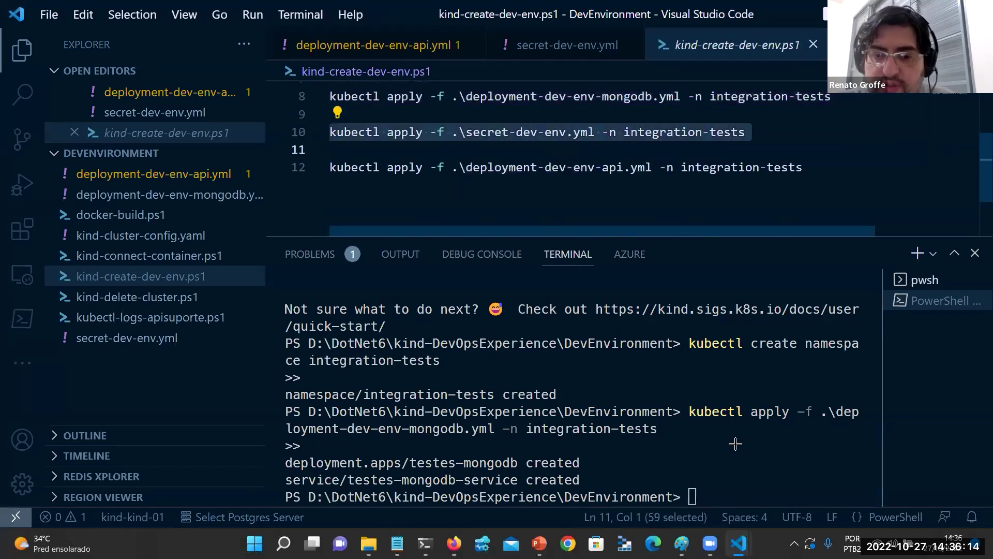
key(F8)
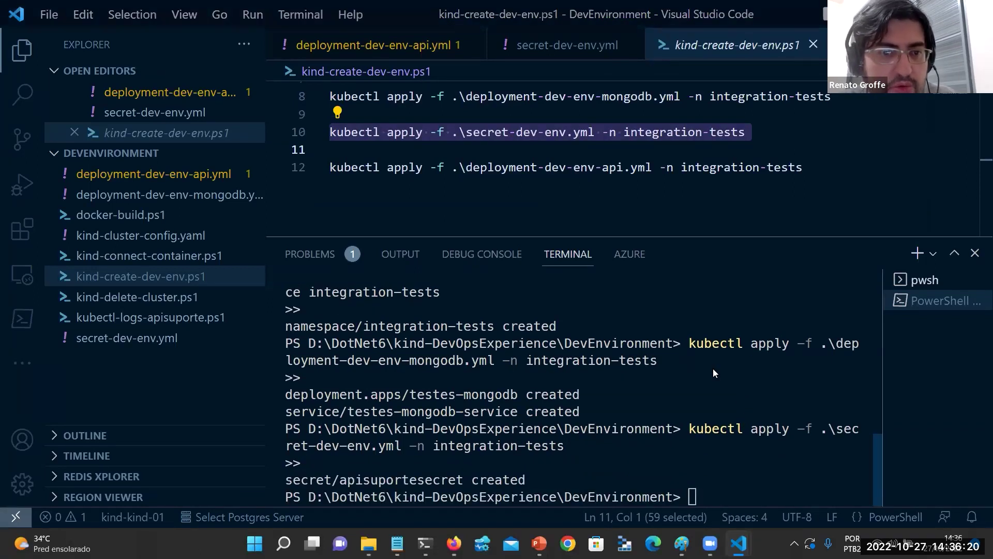
Glance at the k9s pod list, then open docker-build.ps1 in the editor.
key(alt+Tab)
key(alt+Tab)
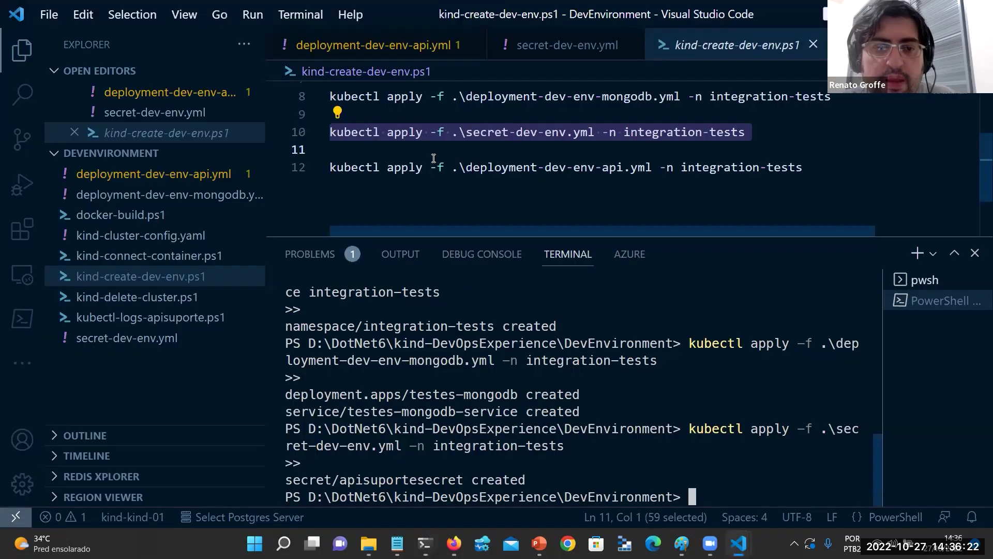
key(alt+Tab)
key(alt+Tab)
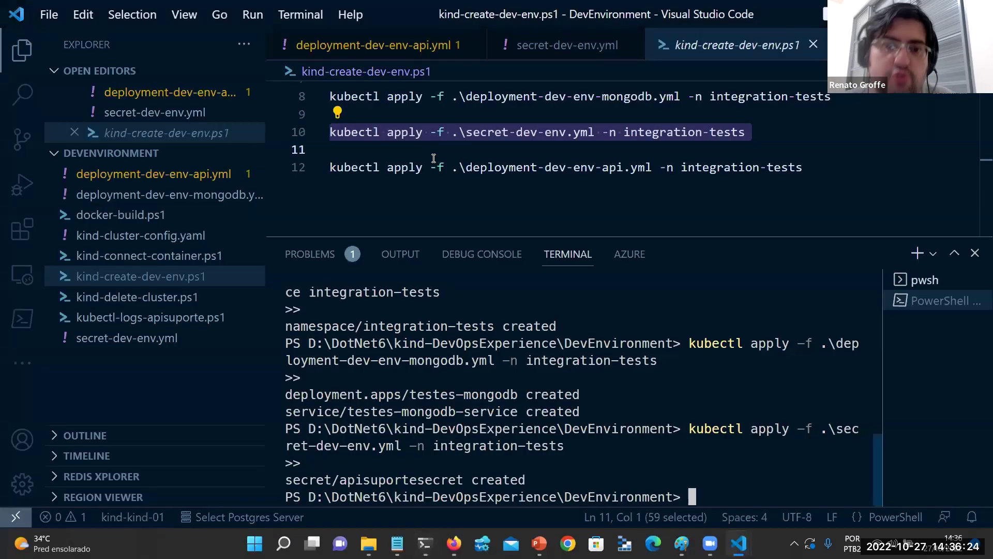
click(120, 215)
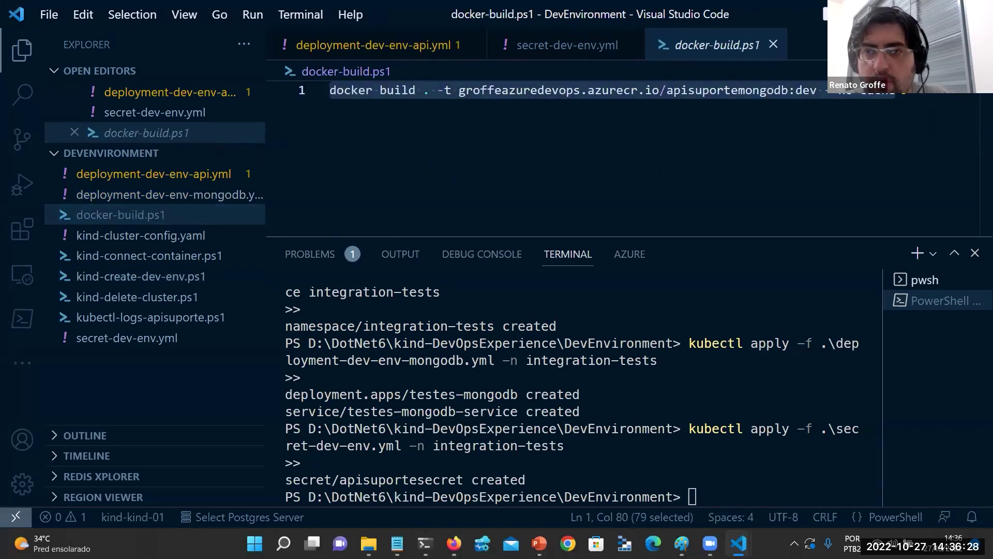
Open a maximized PowerShell terminal at D:\DotNet6\kind-DevOpsExperience\APISuporte using Abrir no Terminal.
click(425, 543)
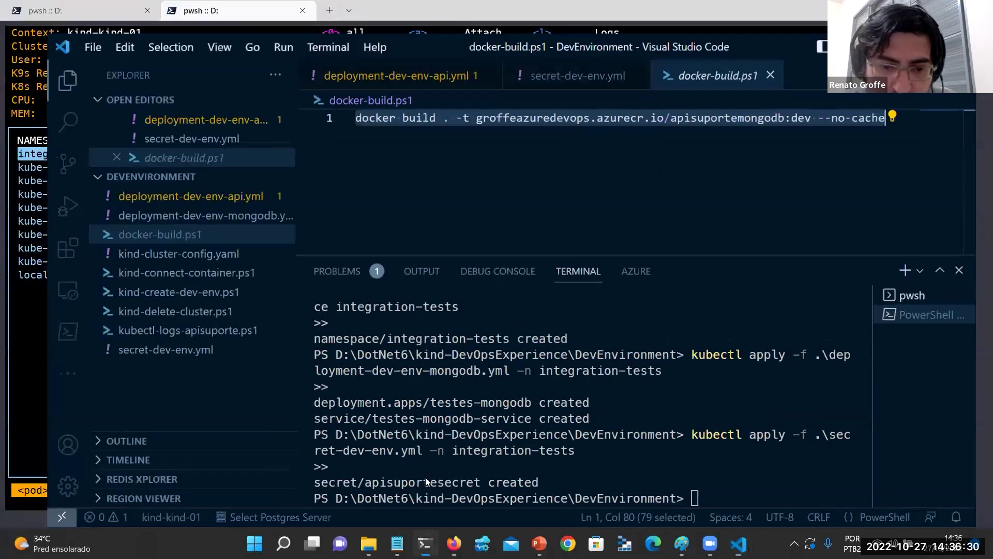
key(alt+Tab)
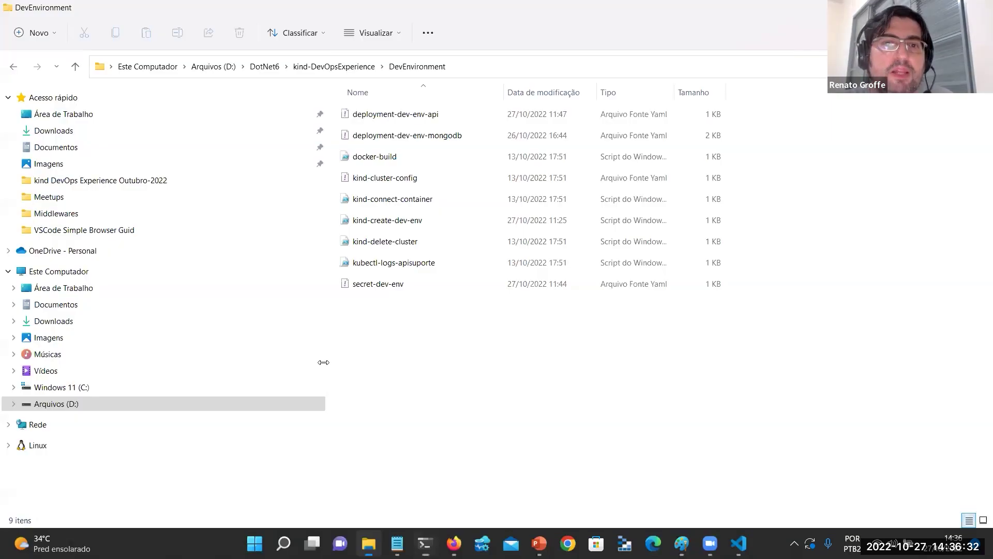
click(327, 66)
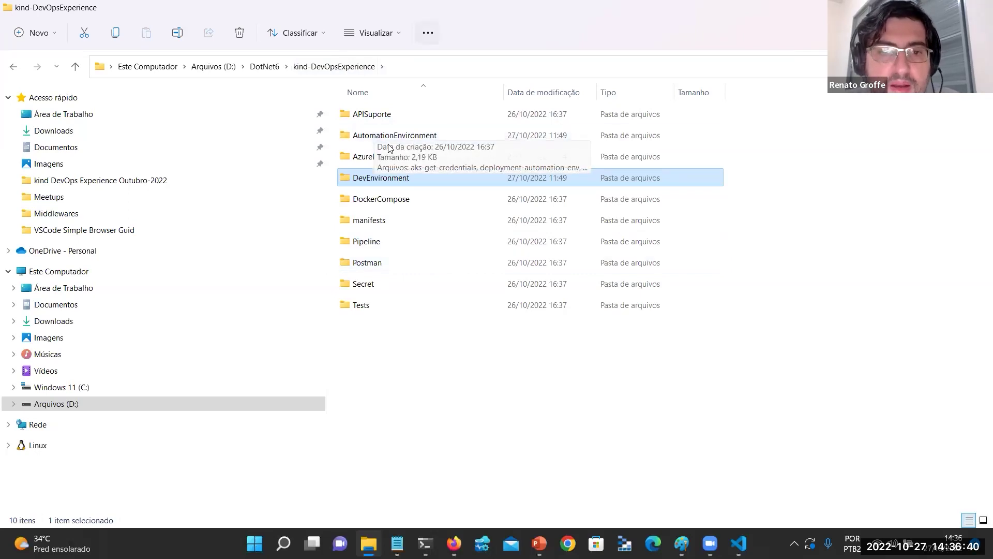
double_click(377, 115)
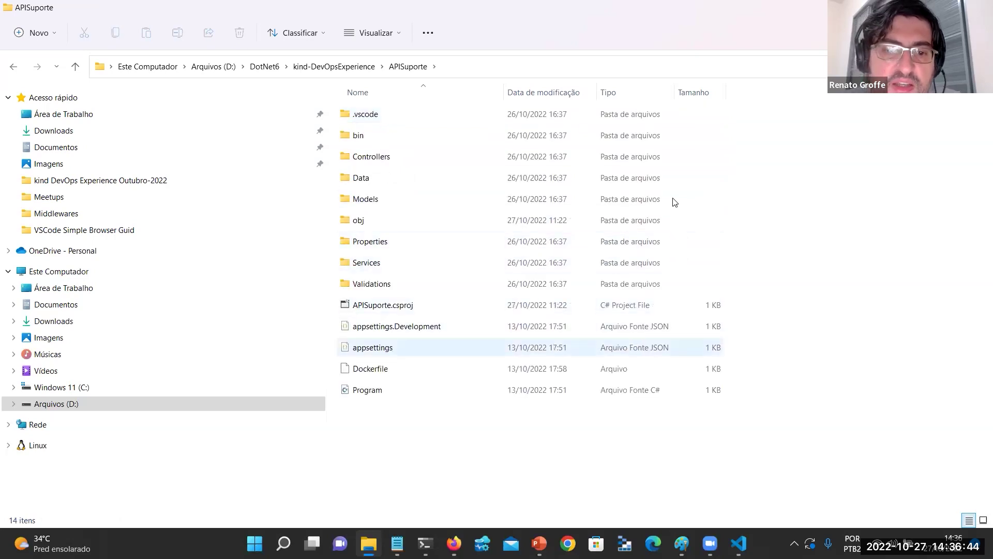
right_click(393, 434)
click(455, 420)
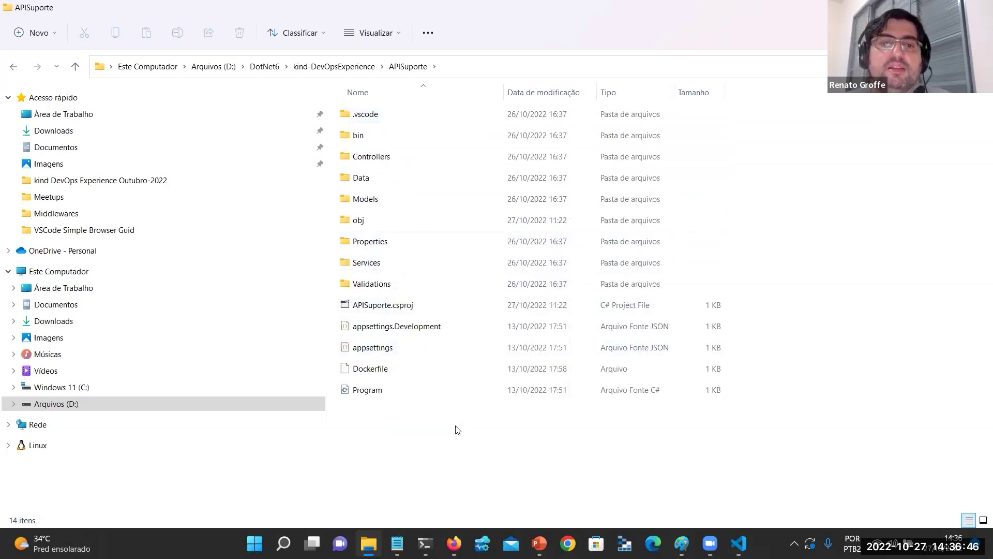
click(780, 75)
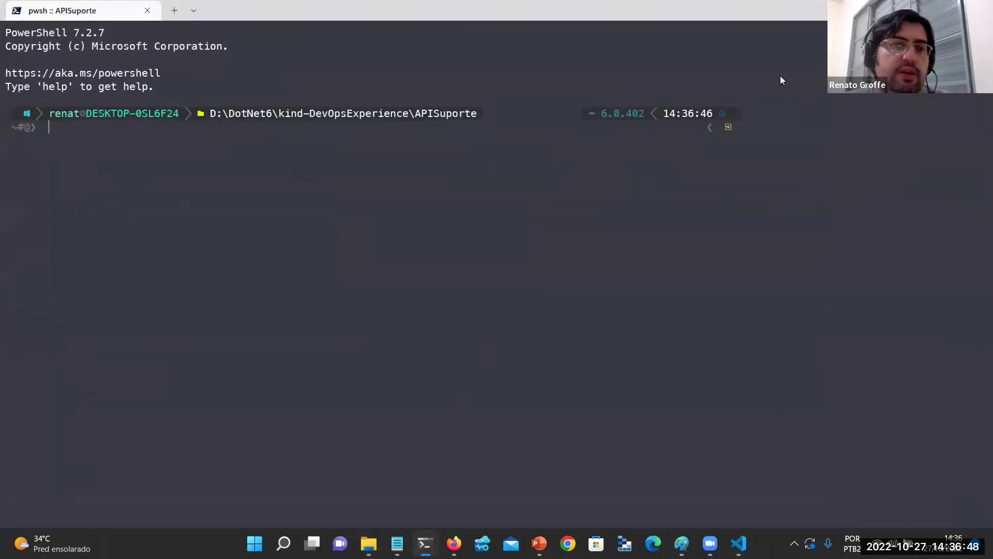
Build groffeazuredevops.azurecr.io/apisuportemongodb:dev with --no-cache and confirm it with docker images (220MB).
text(docker build . -t groffeazuredevops.azurecr.io/apisuportemongodb:dev --no-cache)
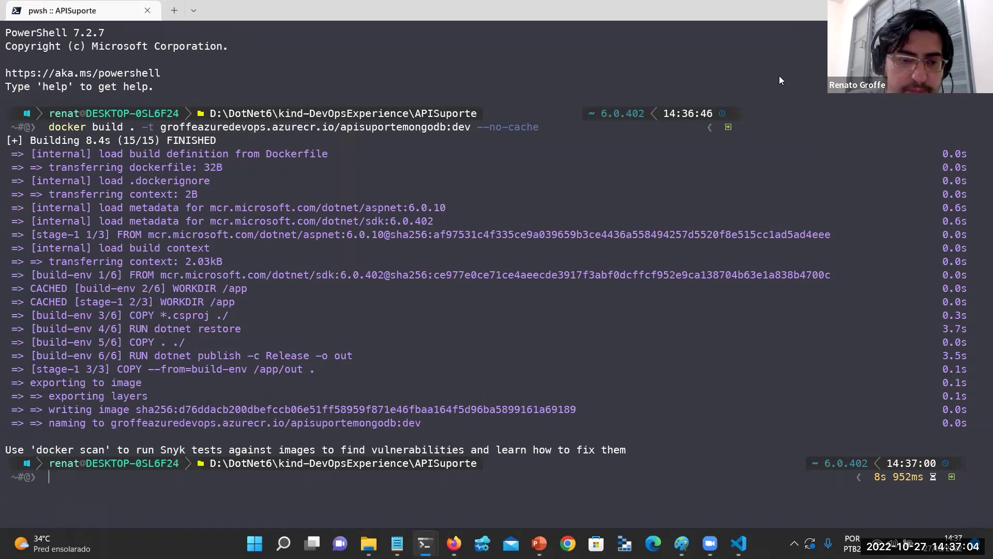
key(Up)
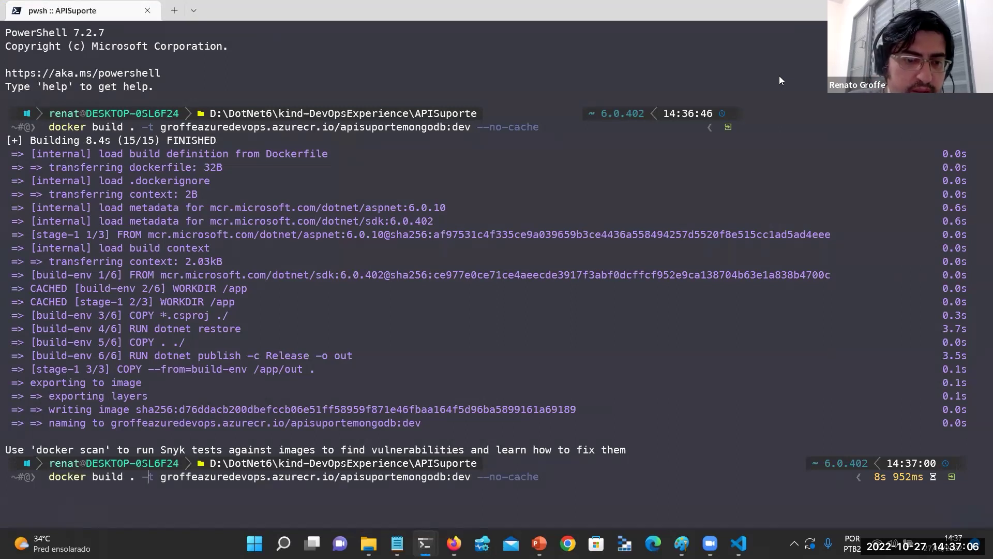
key(ctrl+shift+Left)
key(ctrl+shift+Left)
key(ctrl+shift+Left)
text(images)
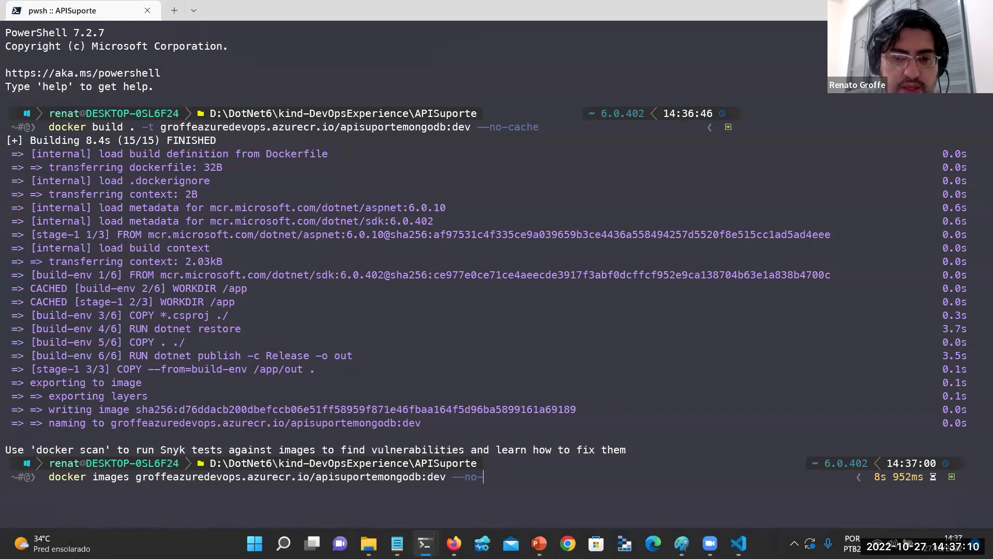
key(Return)
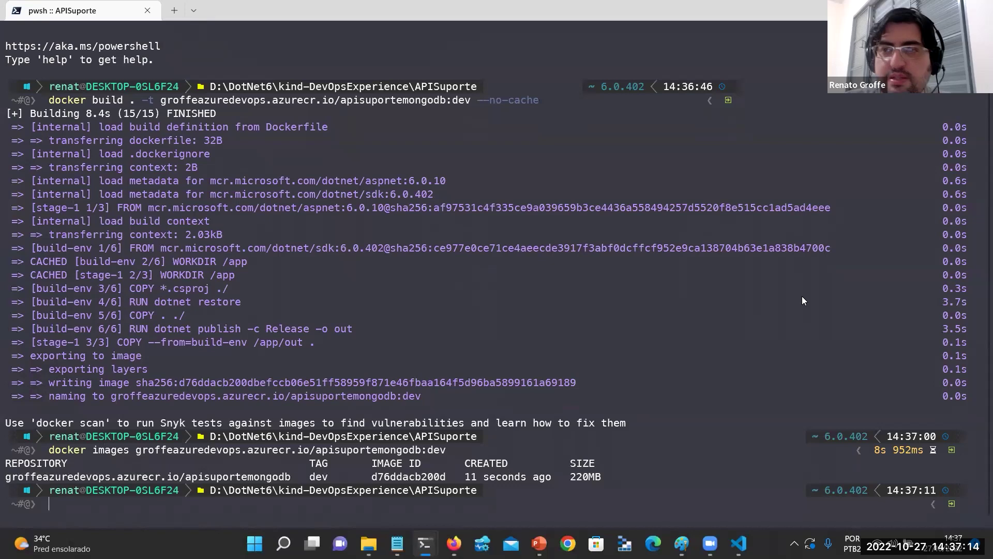
key(alt+Tab)
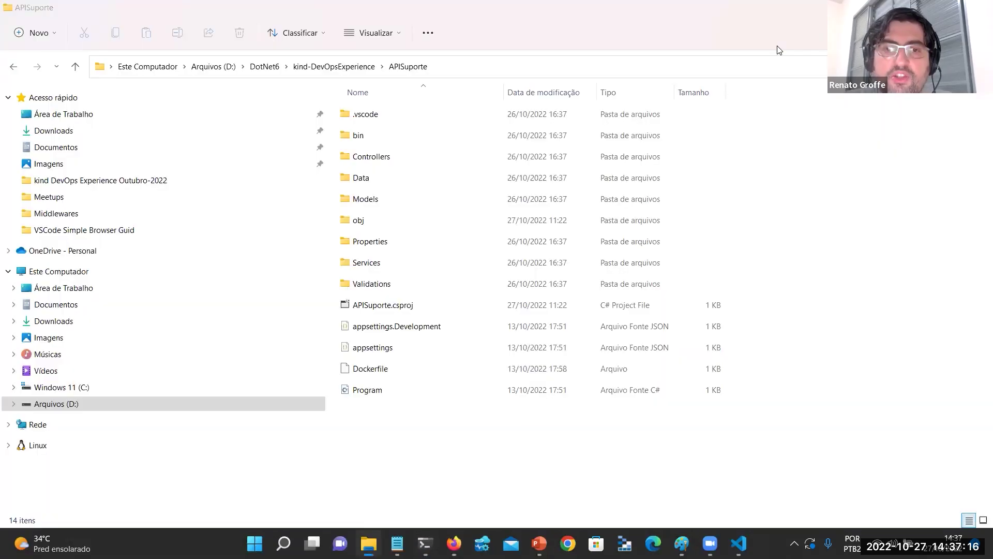
Confirm in k9s that the testes-mongodb pod's containers are 2/2 running.
key(alt+Tab)
click(554, 162)
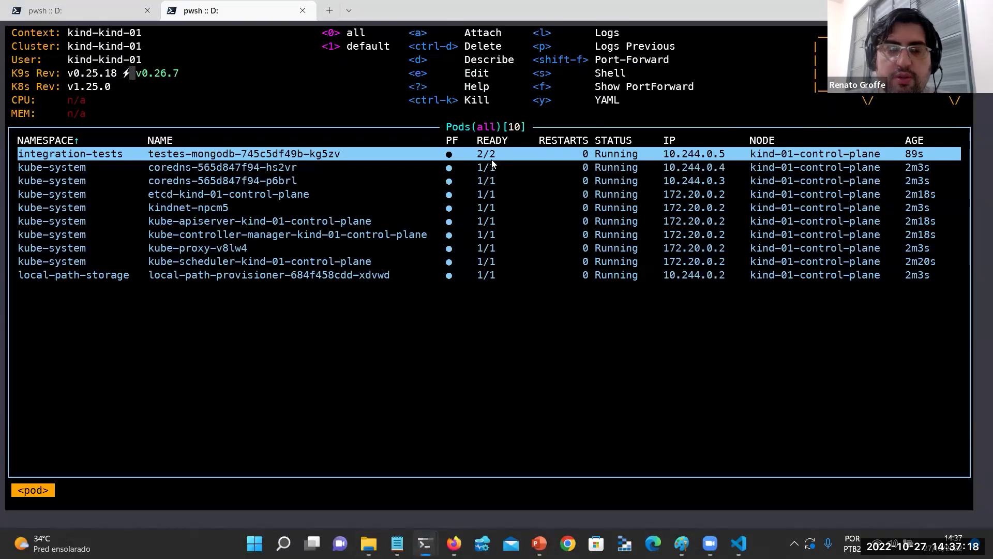
key(Return)
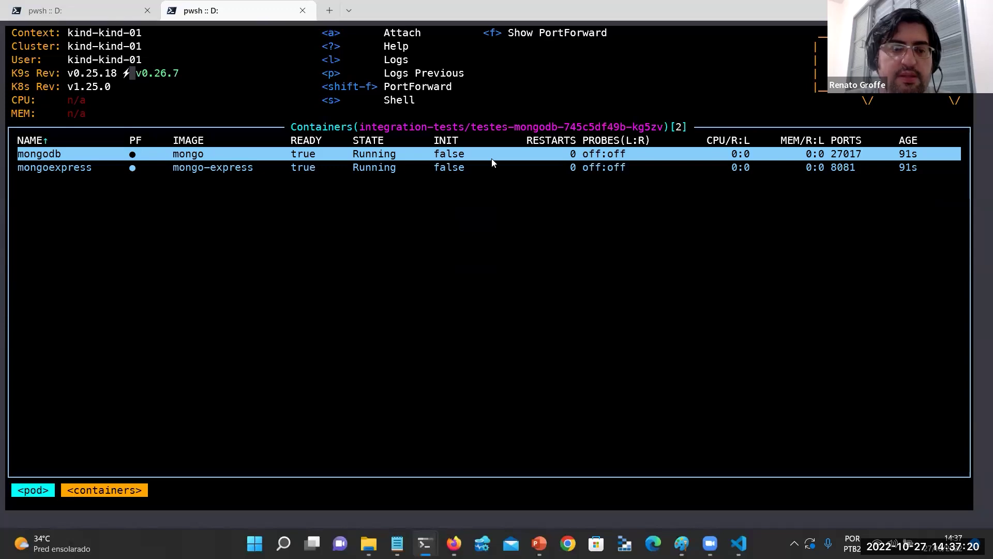
List Docker containers, showing kind-01-control-plane mapping ports 27017, 5000, 8081 to 30017, 30080, 30081.
key(alt+Tab)
key(alt+Tab)
text(co)
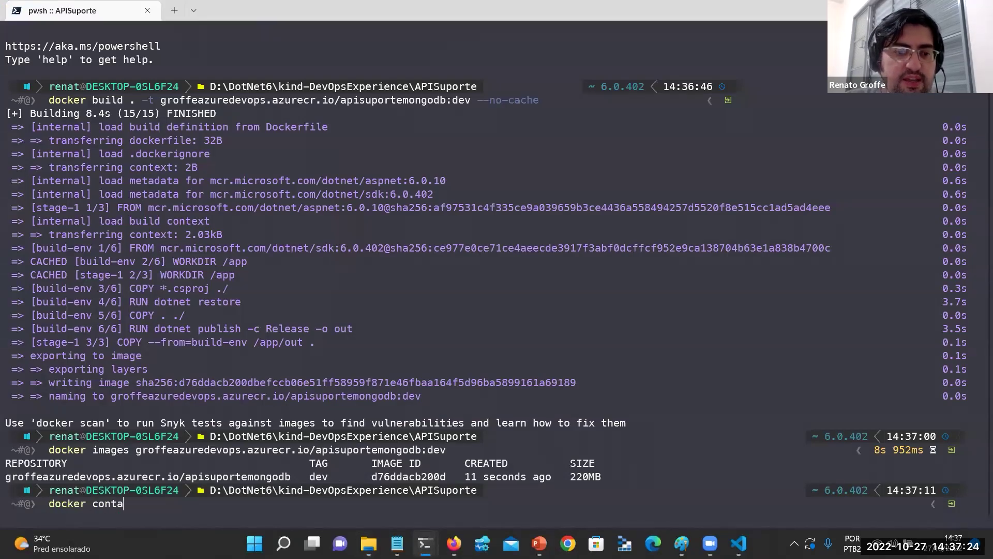
key(Return)
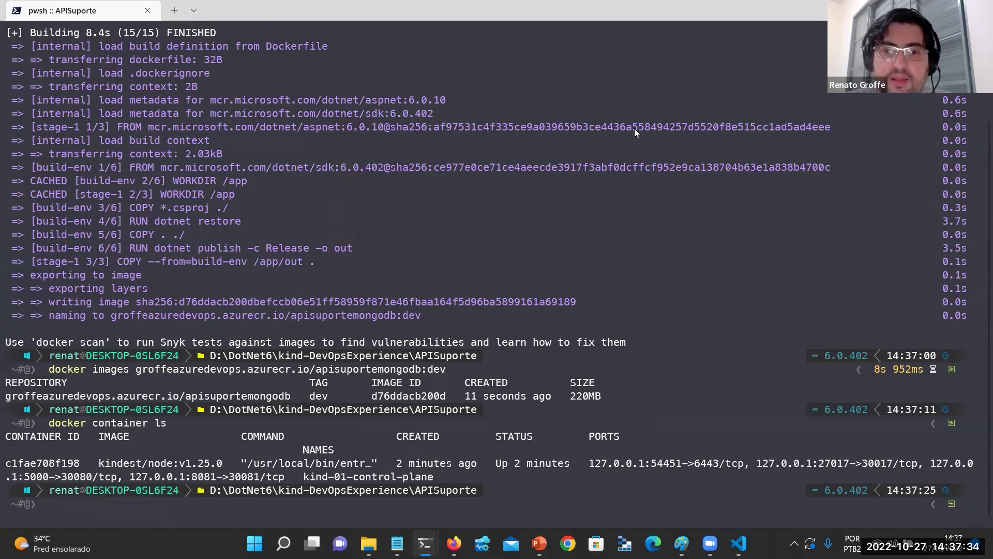
key(alt+Tab)
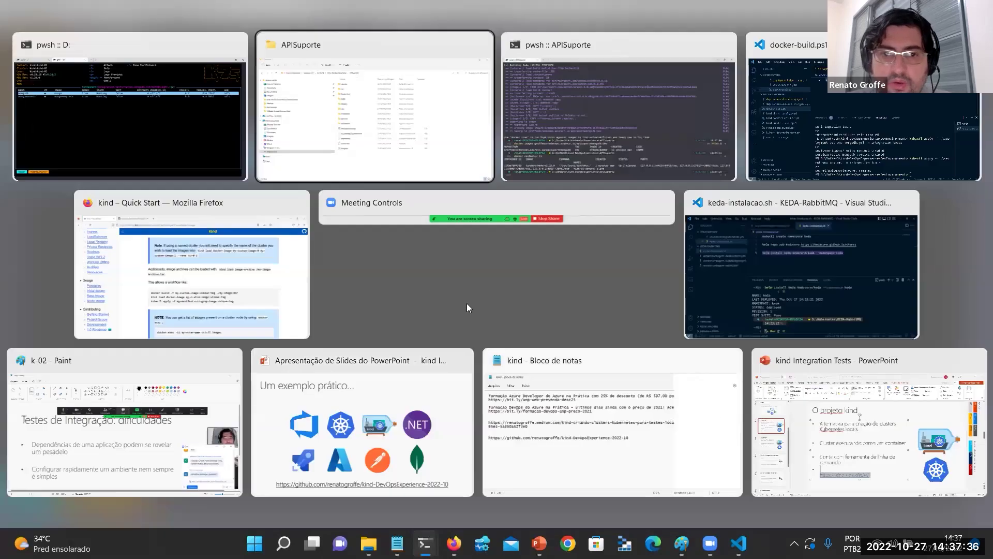
Open Mongo Express at localhost:8081 in a new Firefox tab.
key(Down)
key(Return)
click(332, 15)
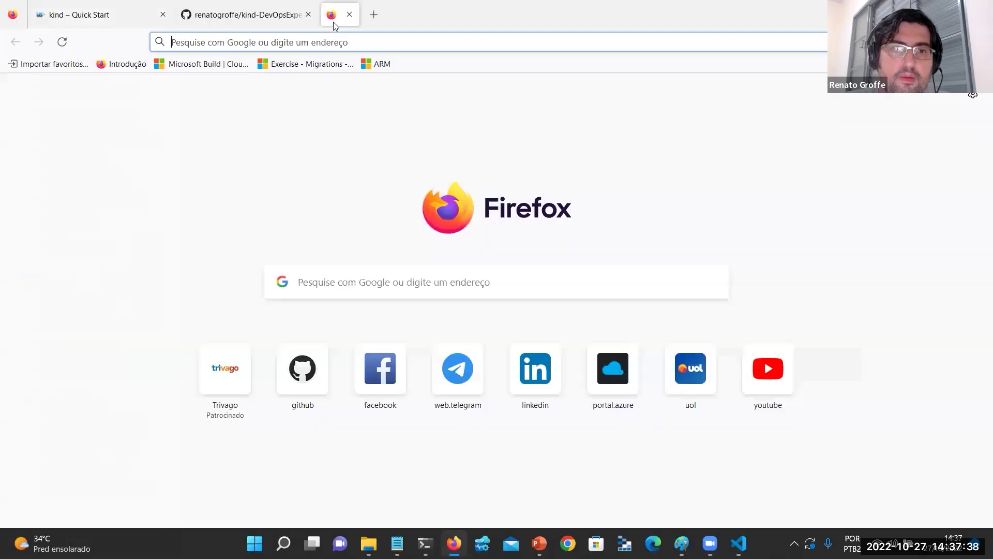
text(localhost:)
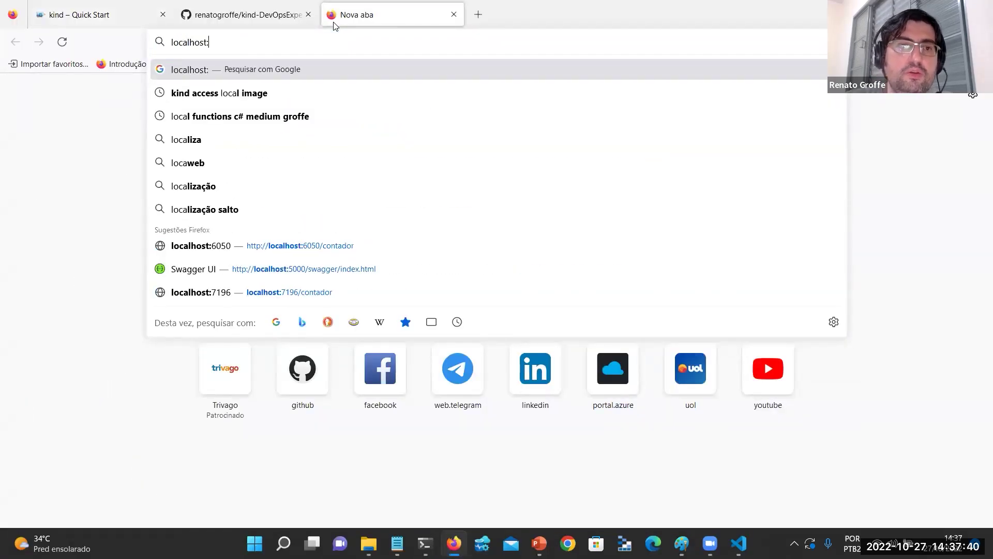
text(8081)
key(Return)
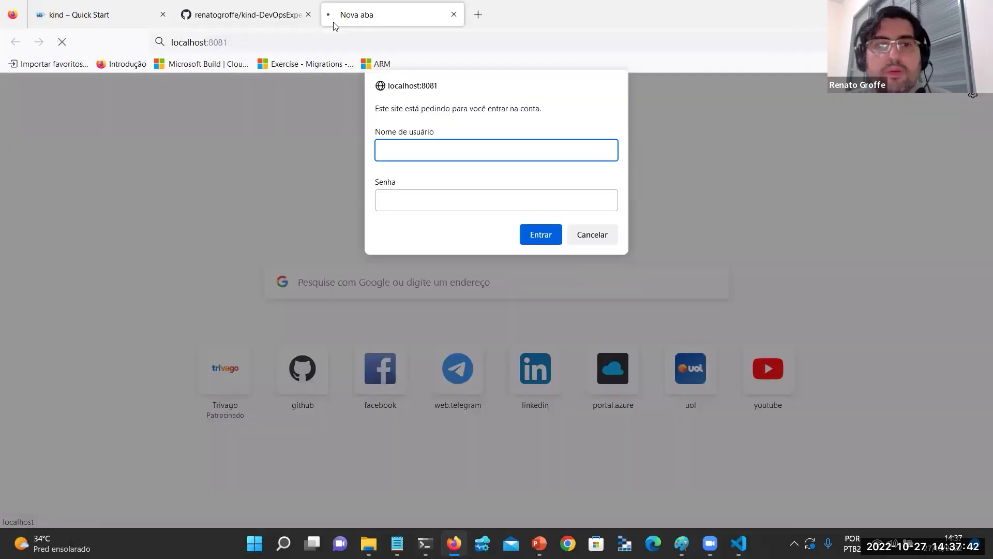
Copy the basic-auth username from the MongoDB deployment YAML into the login prompt.
key(alt+Tab)
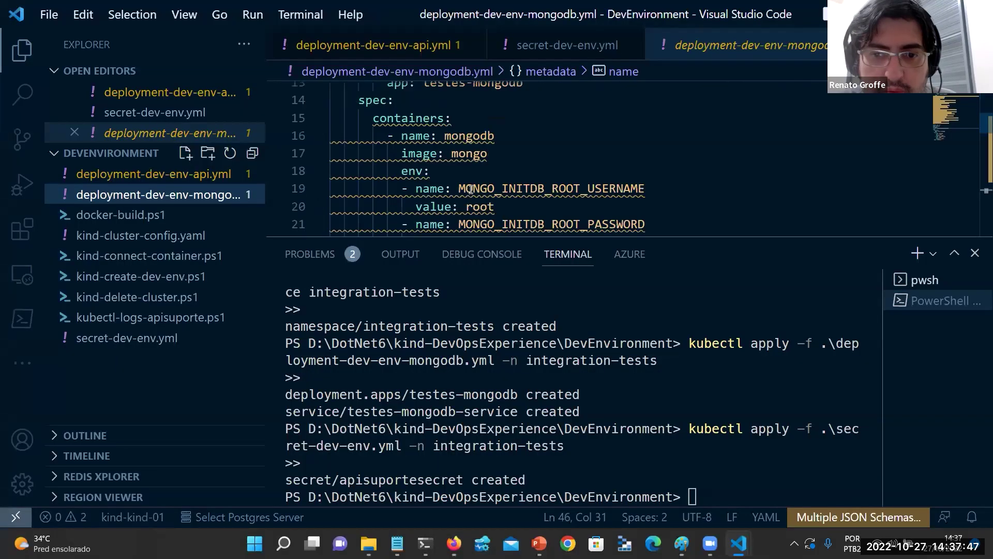
click(213, 300)
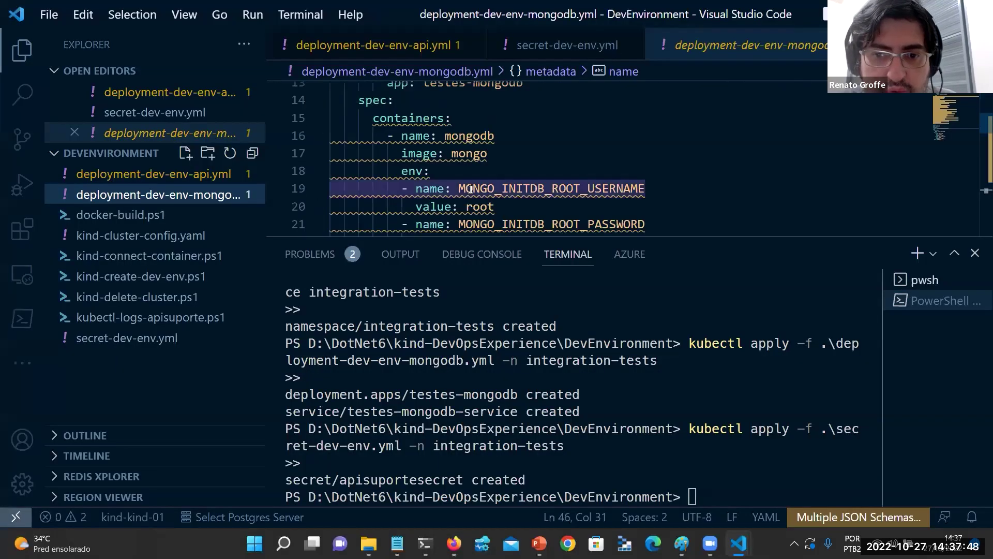
scroll(494, 184, down, 1)
scroll(488, 148, down, 3)
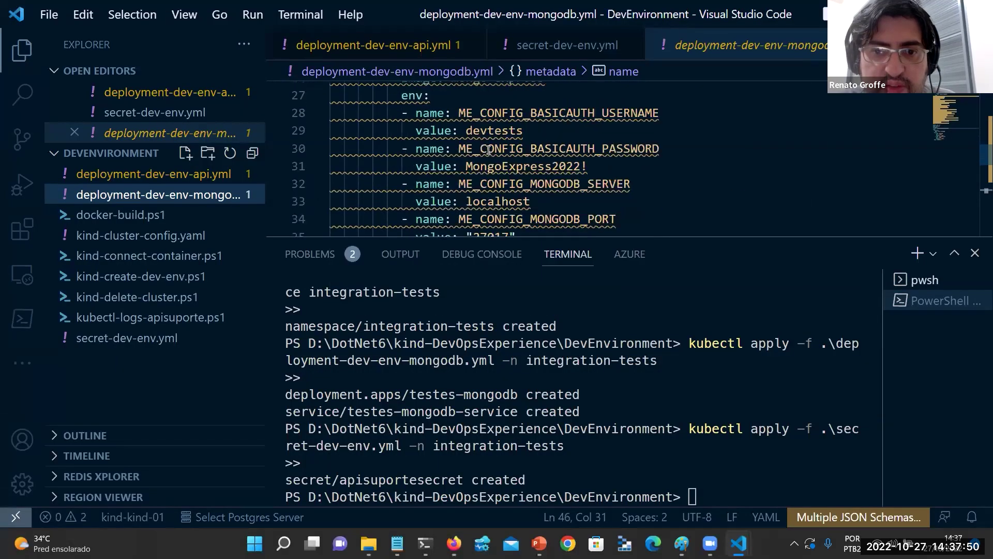
click(497, 132)
double_click(497, 133)
key(ctrl+c)
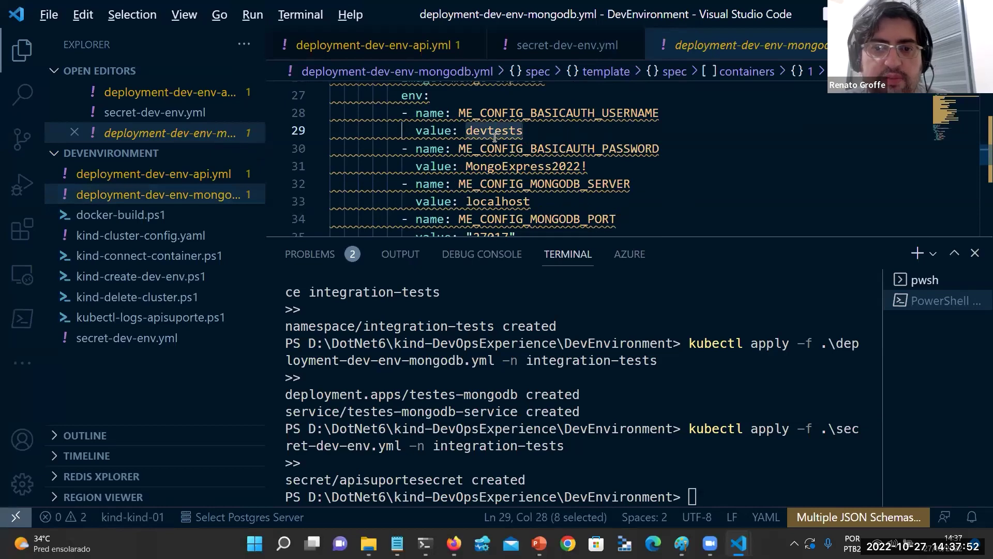
key(alt+Tab)
key(ctrl+v)
Copy the basic-auth password into the login and sign in, revealing the admin, config and local databases.
click(475, 203)
key(alt+Tab)
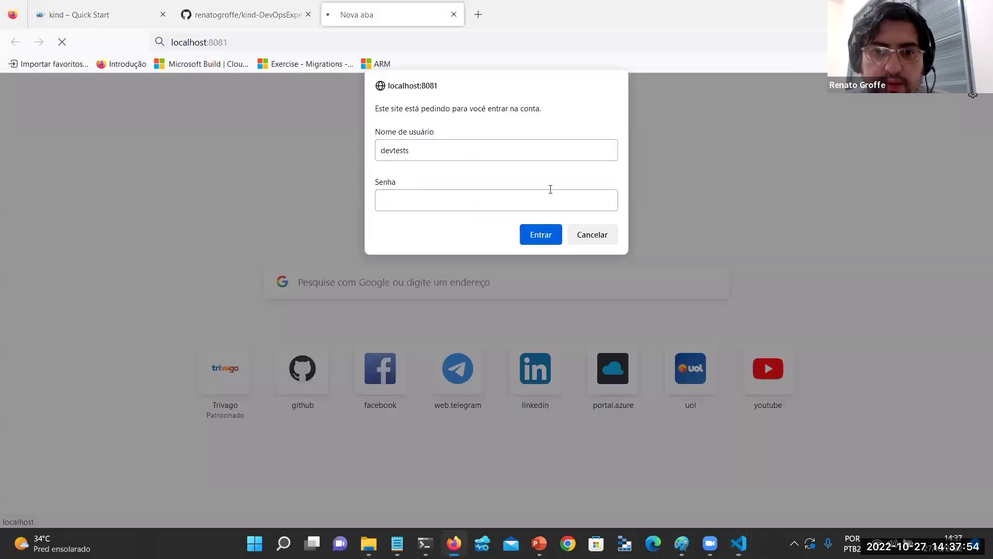
double_click(552, 167)
key(shift+Right)
key(ctrl+c)
key(alt+Tab)
key(ctrl+v)
click(539, 233)
text(')
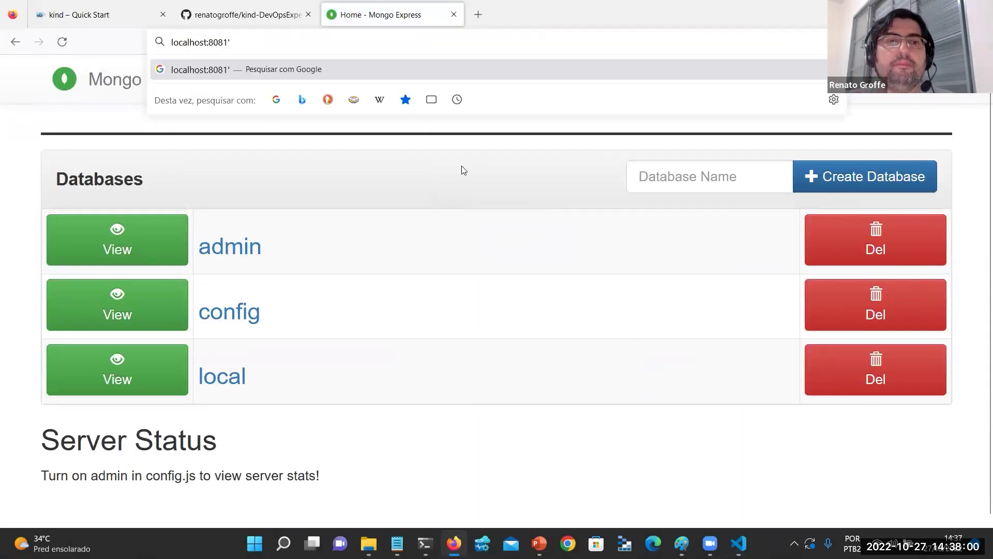
key(Escape)
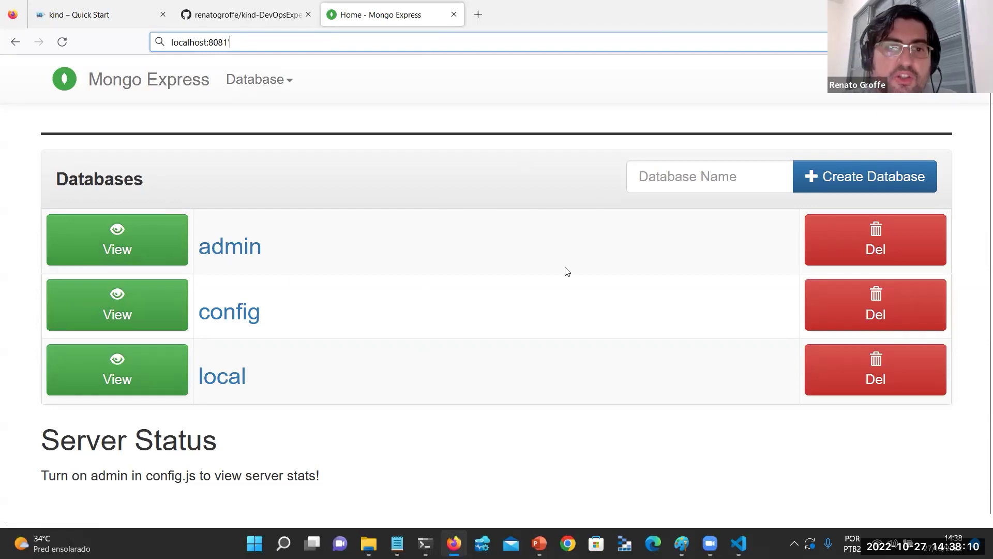
key(alt+Tab)
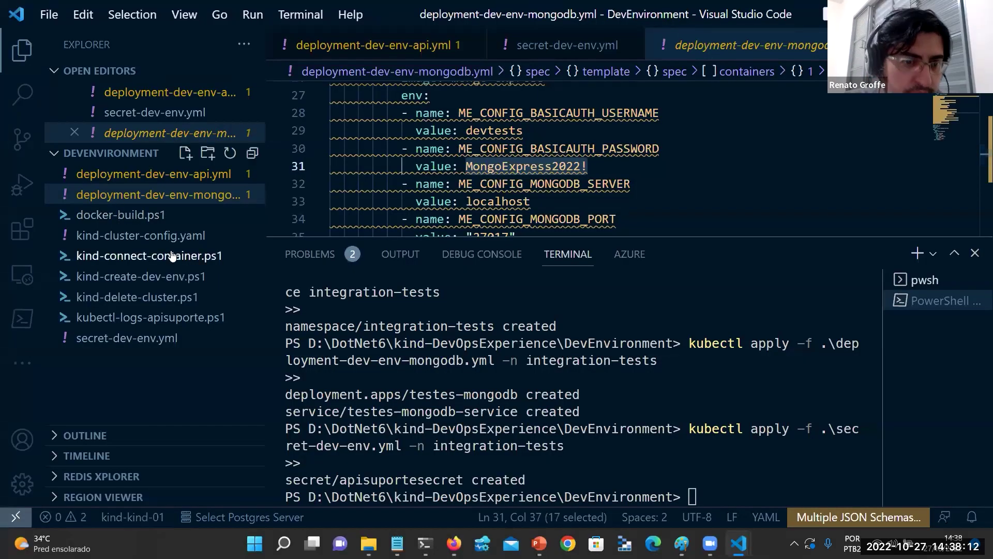
Select the kind load docker-image command on line 4 of kind-create-dev-env.ps1 for the terminal.
click(199, 277)
scroll(422, 151, up, 3)
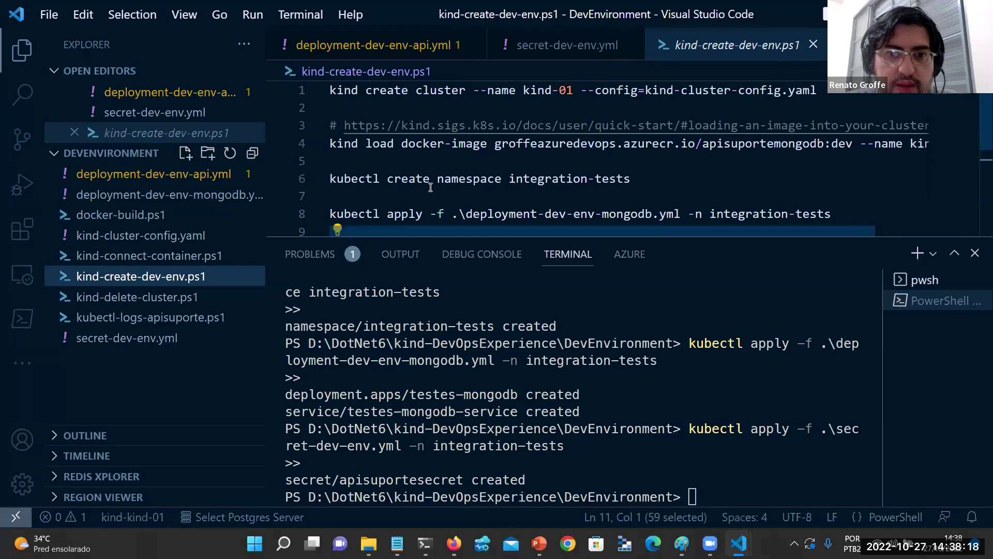
triple_click(430, 147)
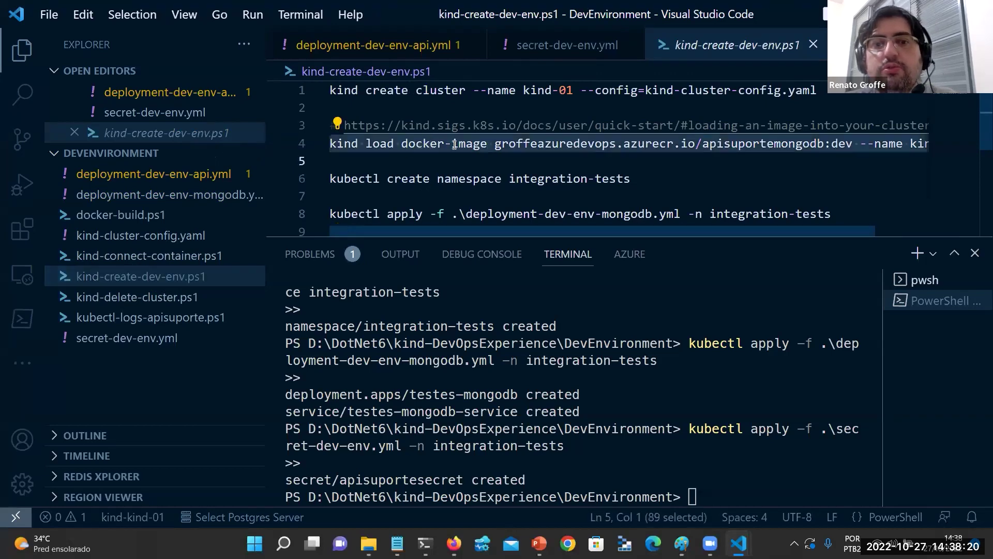
key(super+Tab)
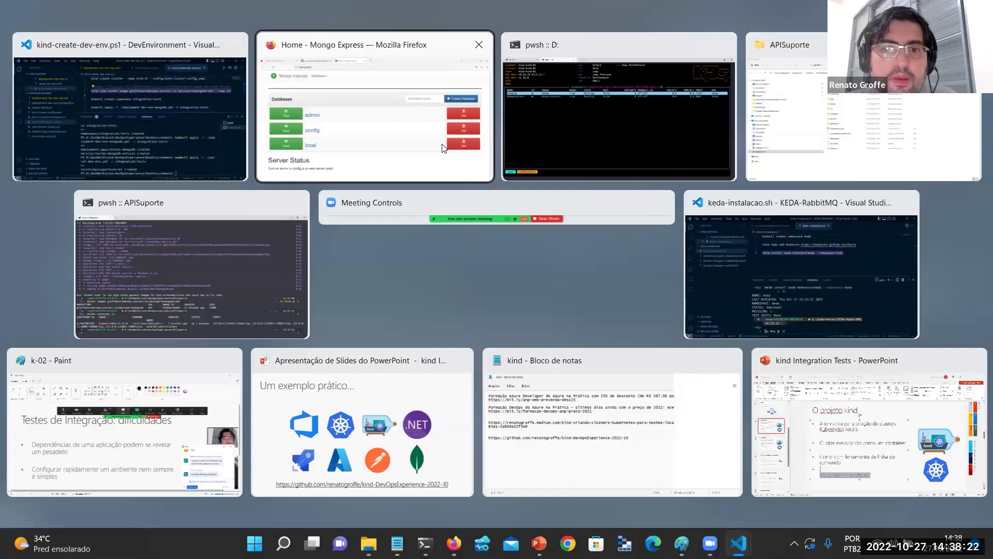
click(618, 106)
Run kind load docker-image to load apisuportemongodb:dev onto kind-01-control-plane.
click(61, 2)
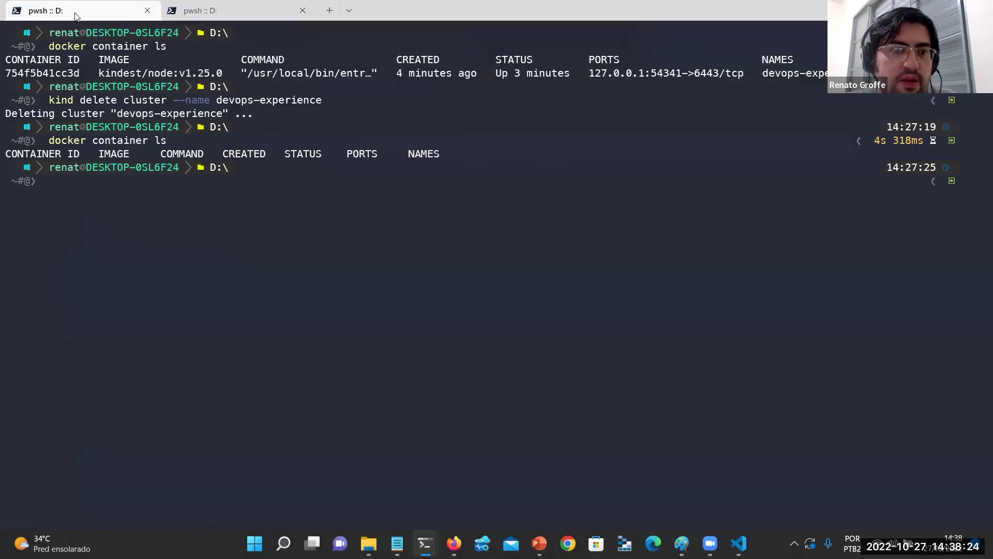
key(ctrl+v)
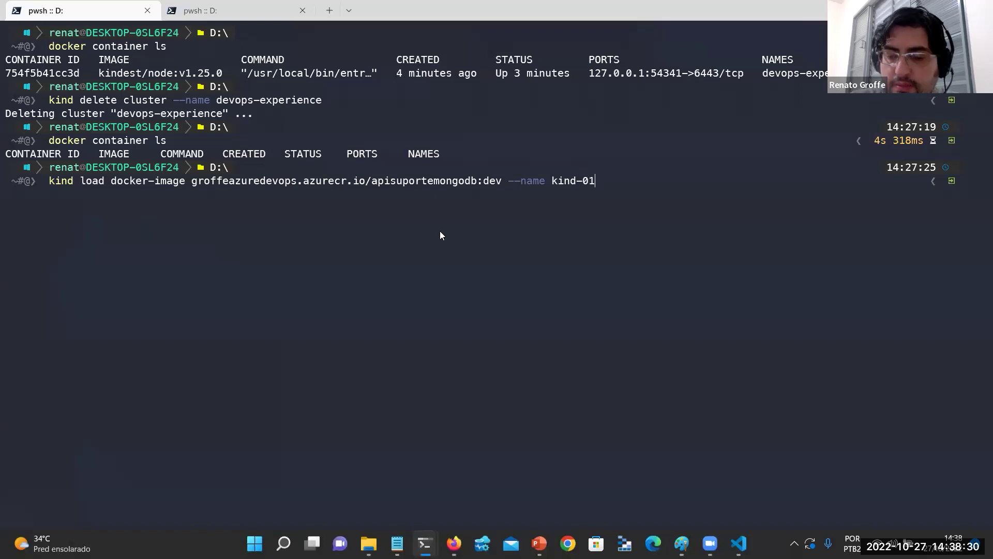
key(Return)
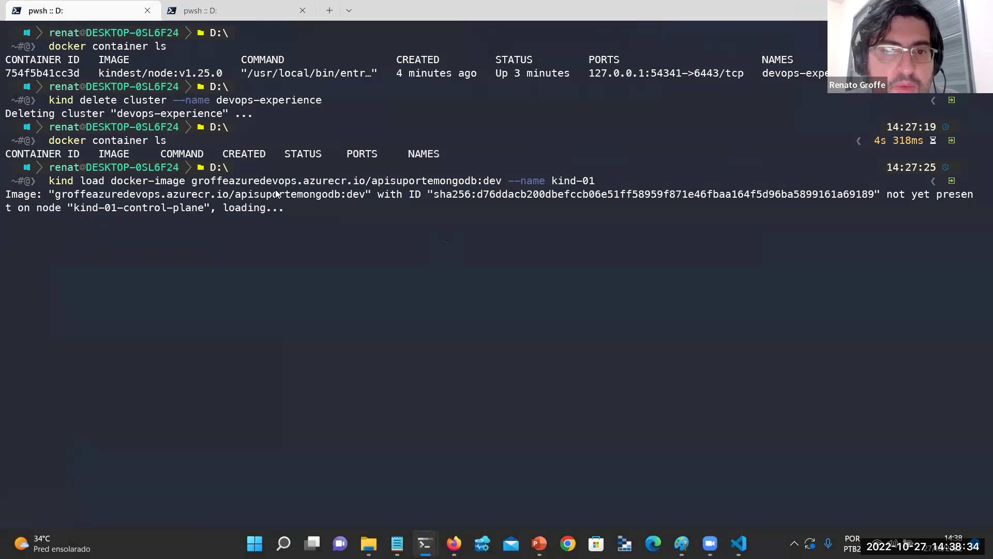
key(alt+Tab)
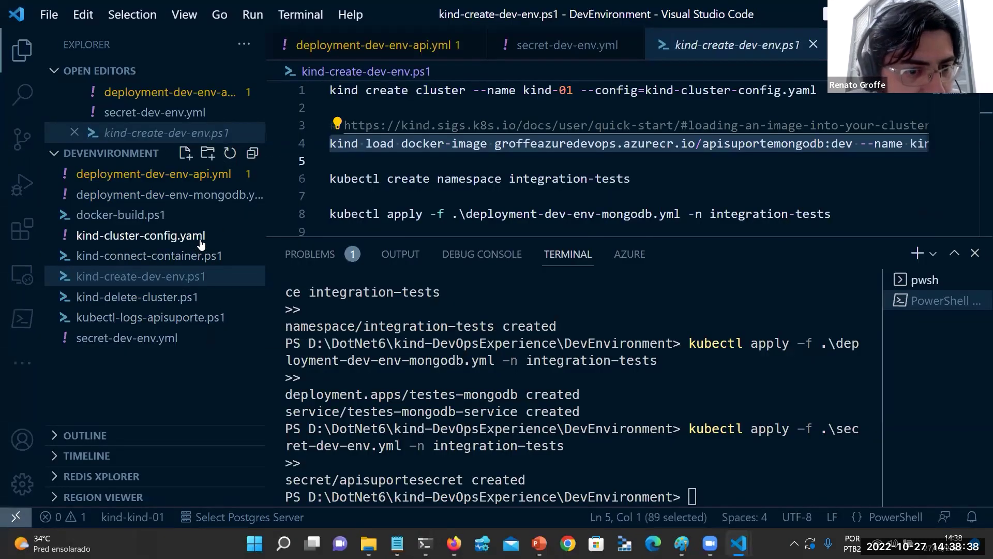
Select the docker exec line for the kind-01 control plane in kind-connect-container.ps1.
click(185, 259)
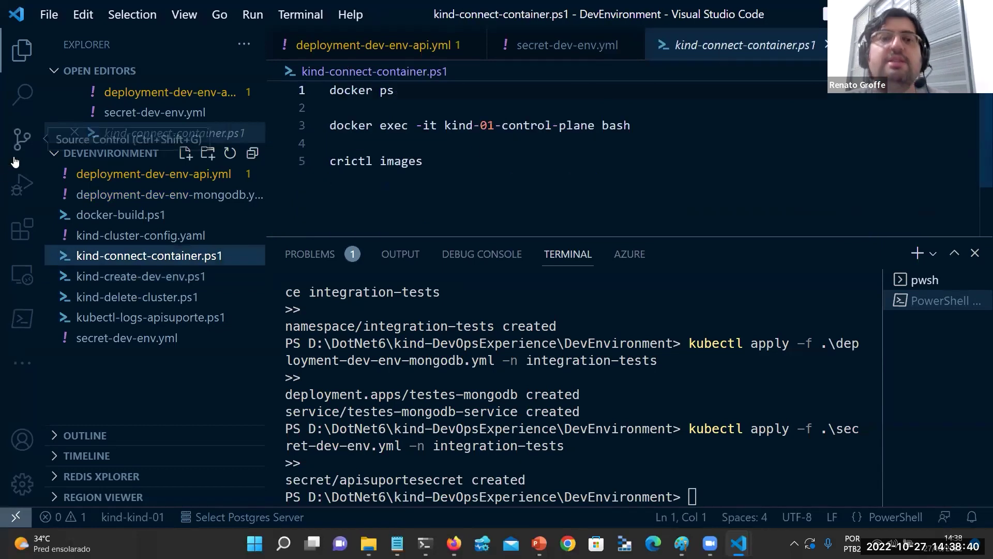
click(532, 124)
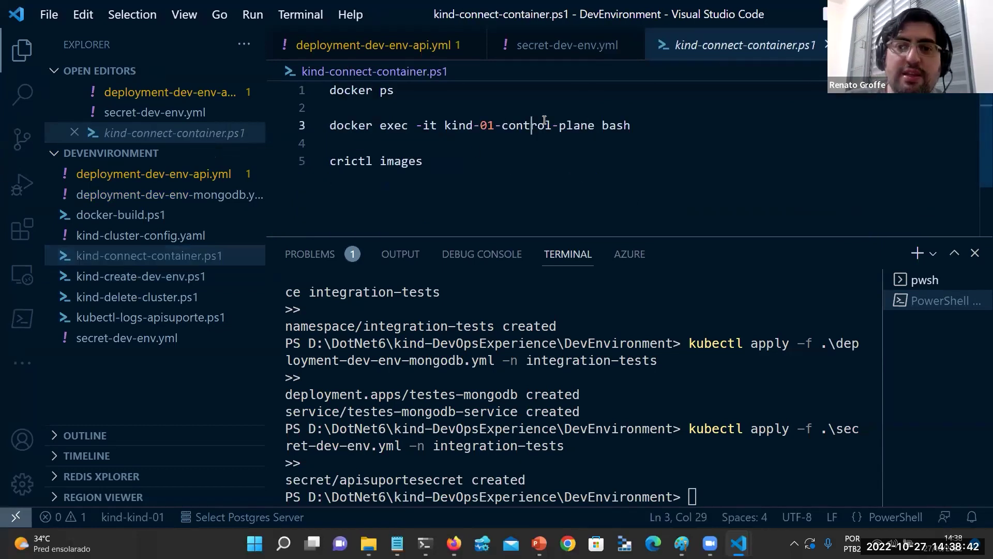
triple_click(538, 126)
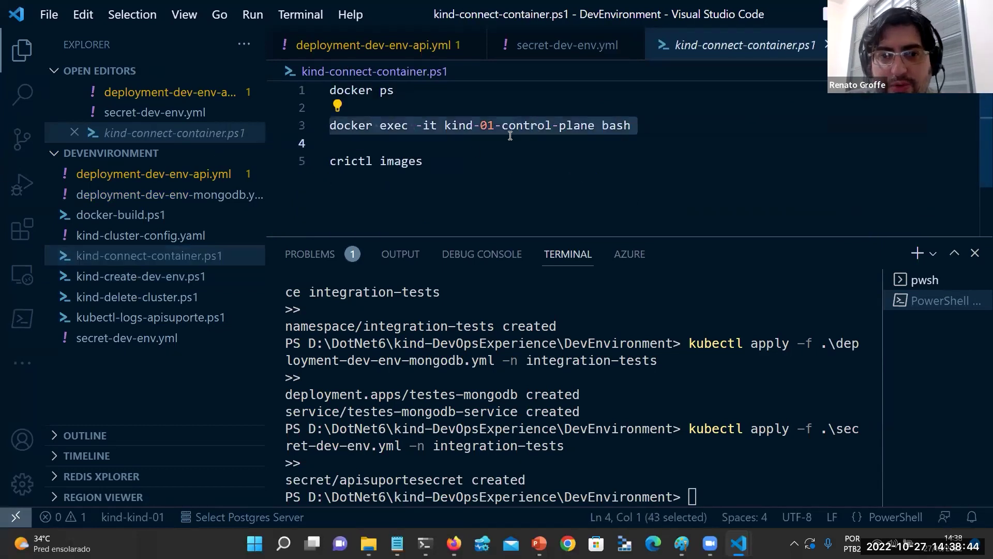
key(alt+Tab)
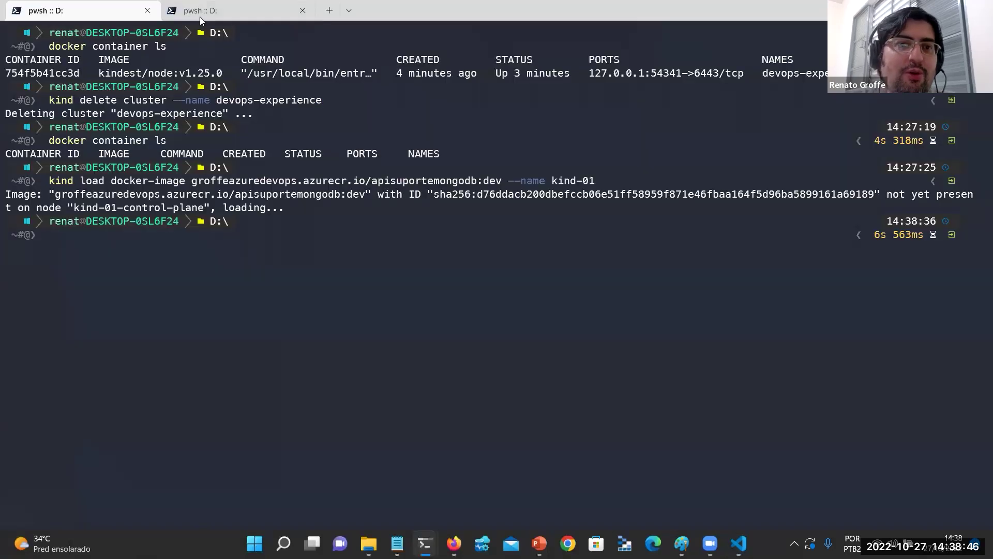
Open a bash shell inside the kind-01-control-plane node with docker exec in a new terminal tab.
click(201, 17)
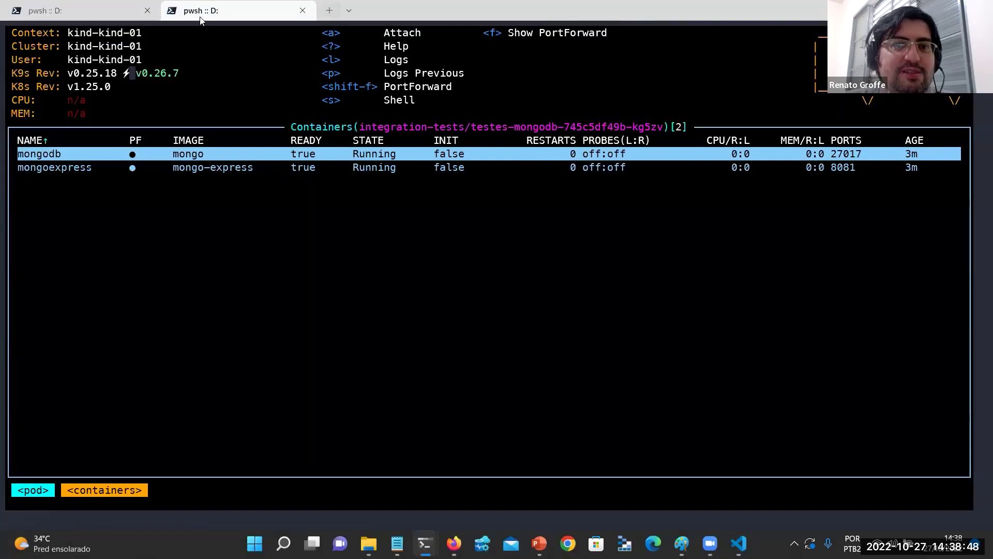
key(ctrl+shift+t)
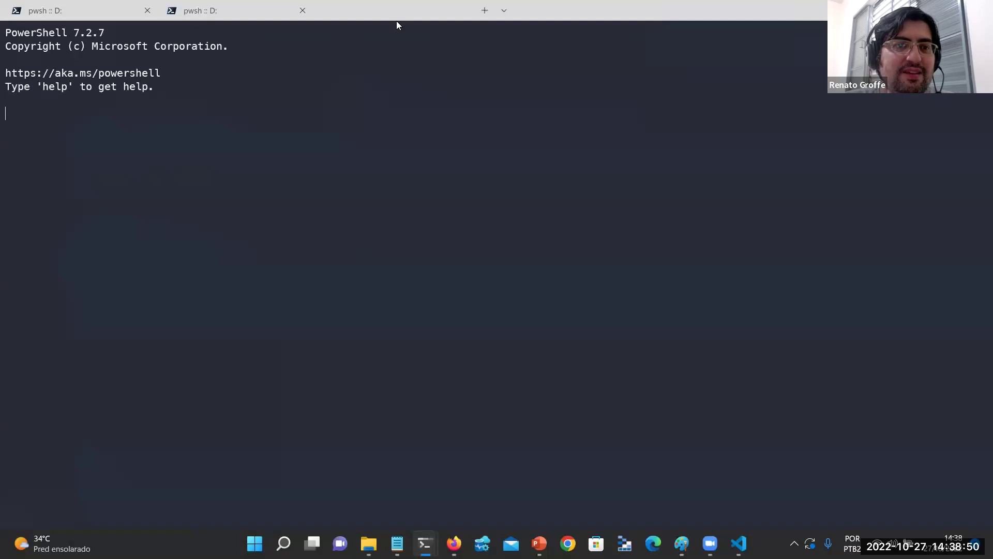
key(ctrl+v)
key(Return)
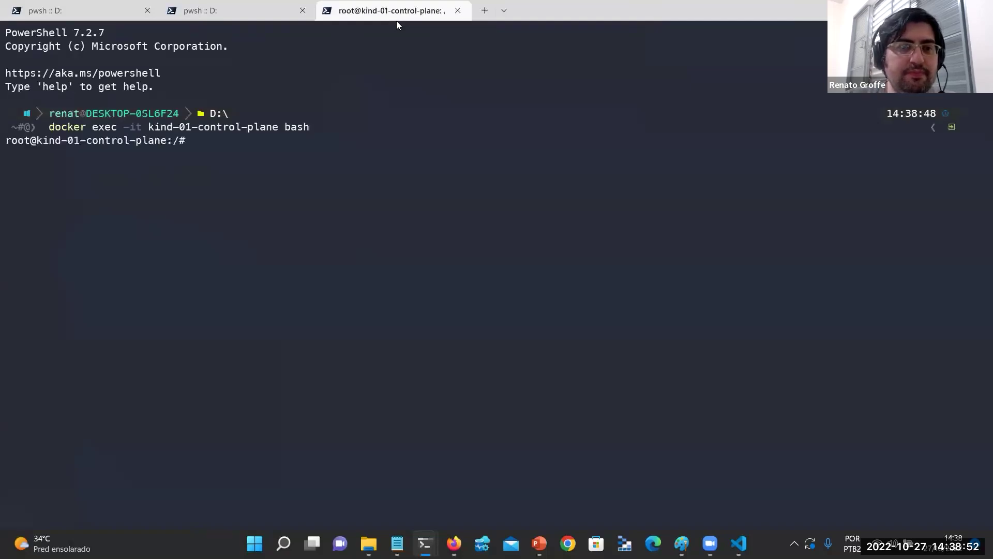
Run ls and crictl images in the node, confirming the apisuportemongodb:dev image (224MB) is listed.
text(ls)
key(Return)
text(crictl images)
key(Return)
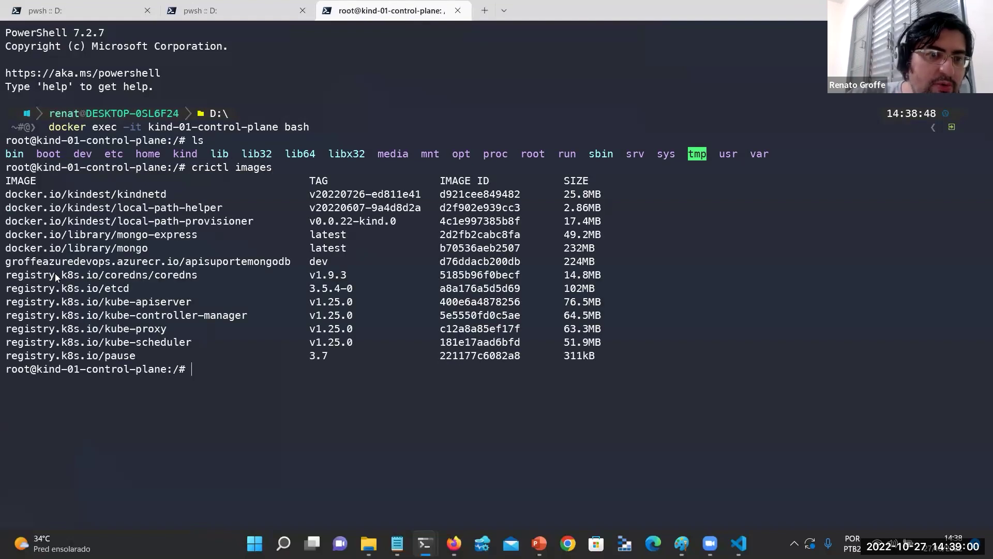
drag(44, 261, 598, 269)
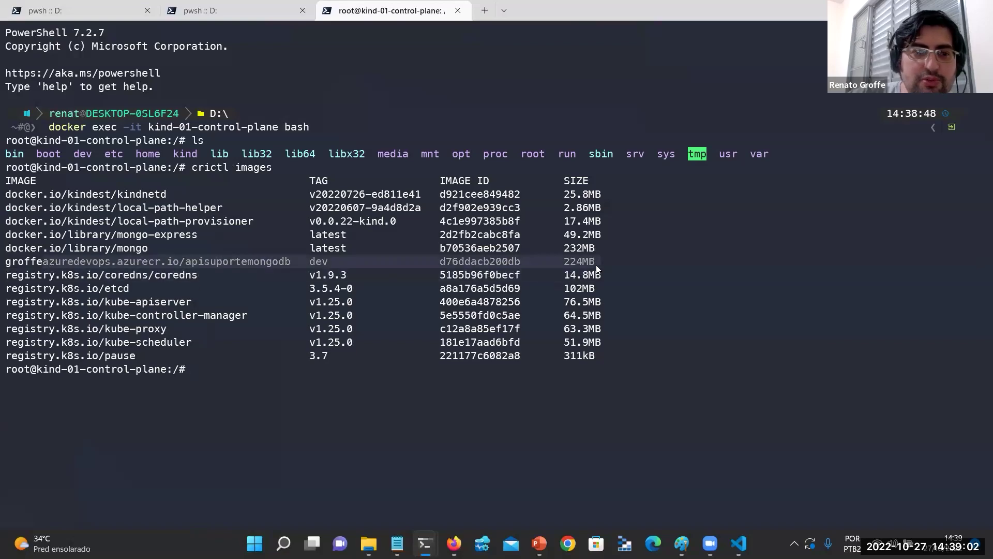
click(91, 4)
key(alt+Tab)
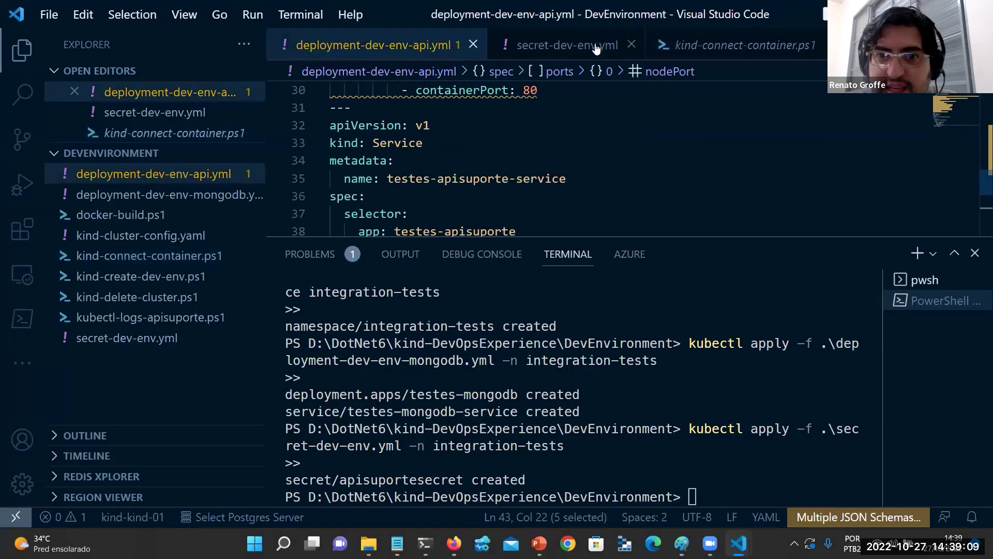
Browse the project's YAML and PowerShell files to find the API deployment command in kind-create-dev-env.ps1.
click(617, 59)
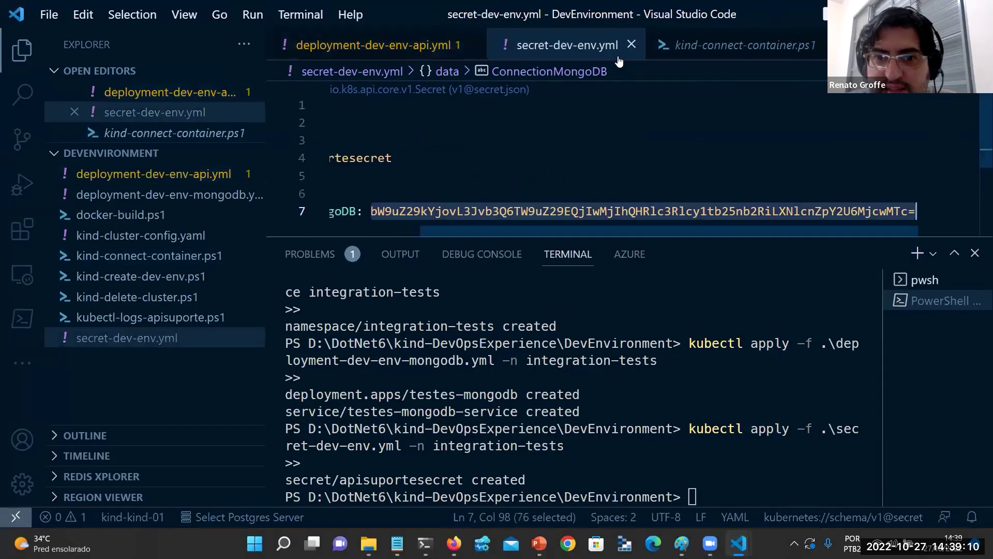
click(709, 45)
click(546, 51)
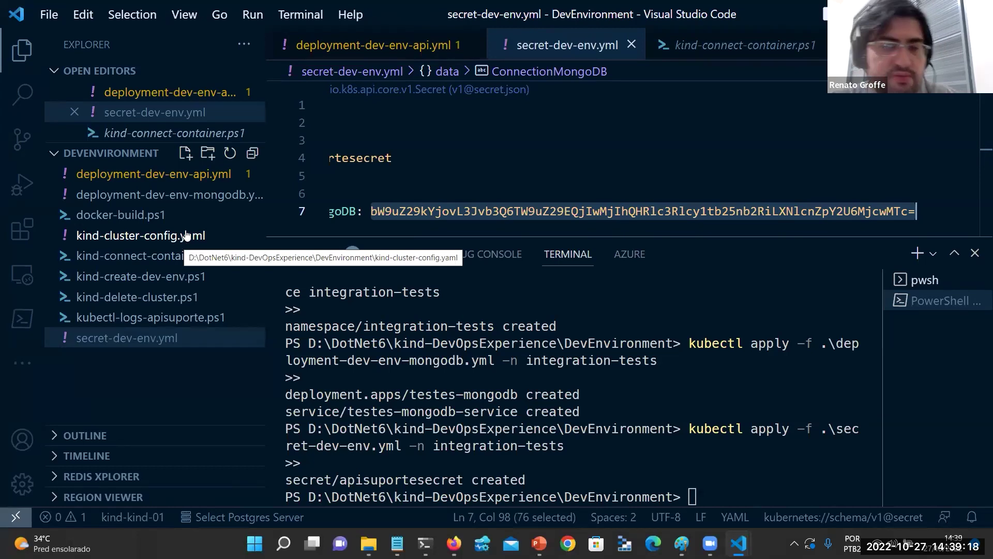
click(182, 201)
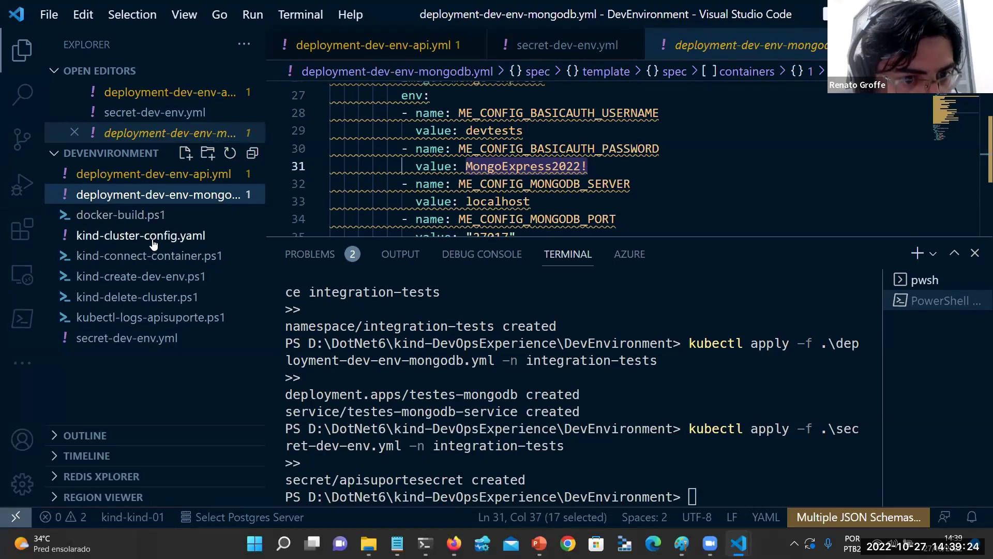
click(219, 257)
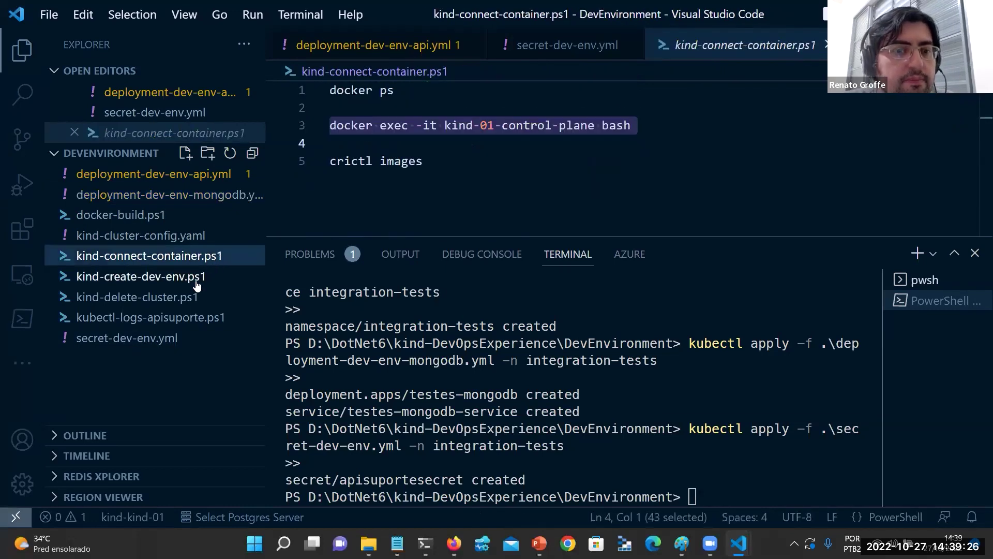
click(195, 279)
scroll(407, 177, down, 4)
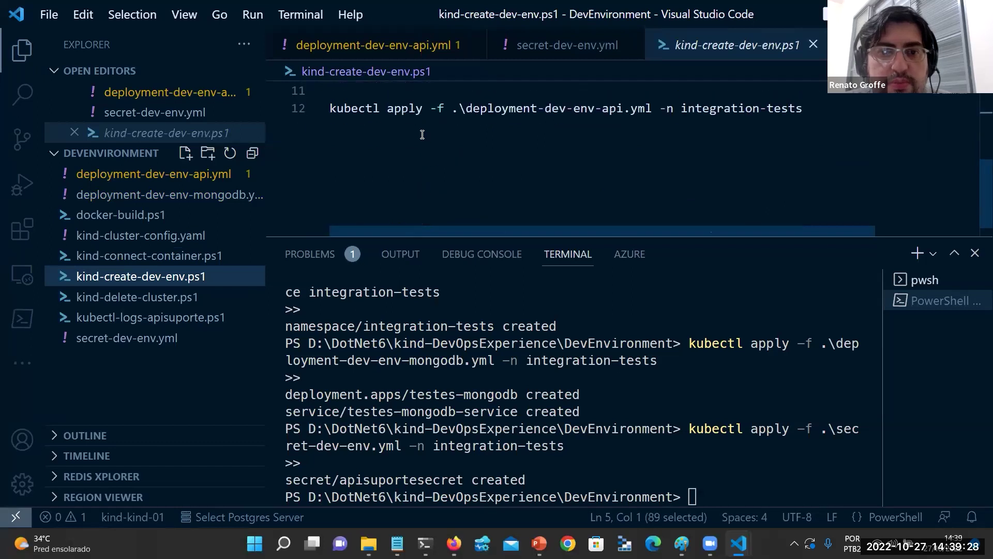
Run kubectl apply -f .\deployment-dev-env-api.yml -n integration-tests in the terminal.
click(417, 109)
key(Home)
key(shift+End)
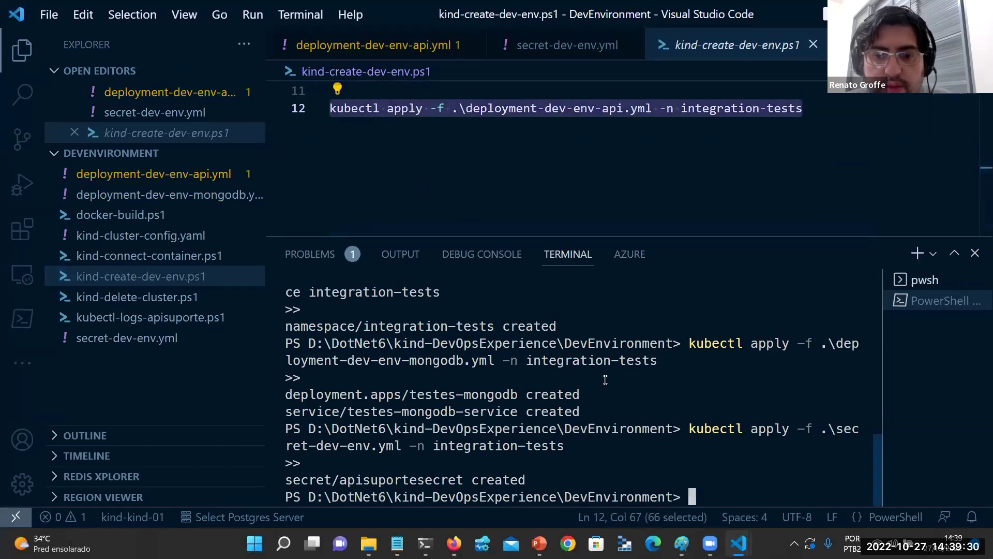
right_click(605, 379)
key(Return)
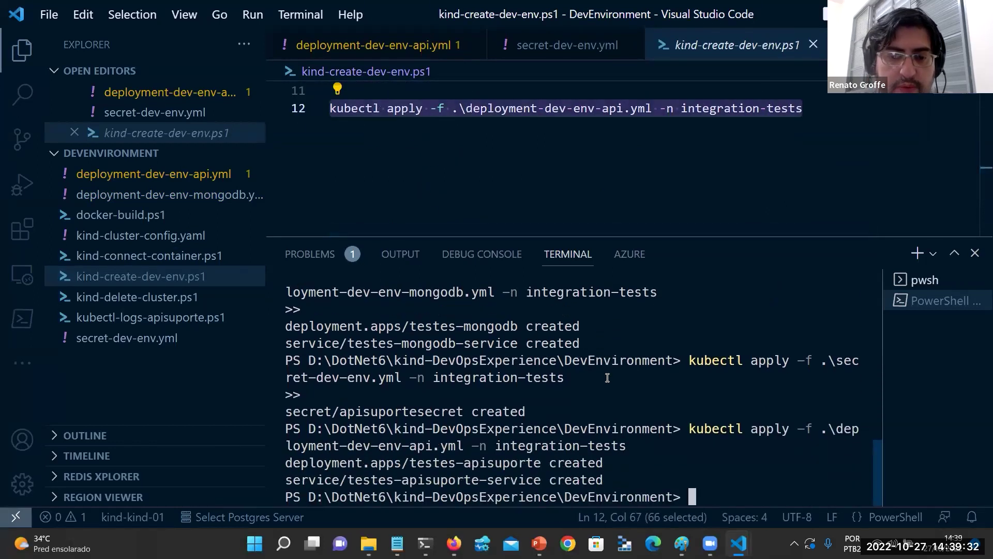
key(super+Tab)
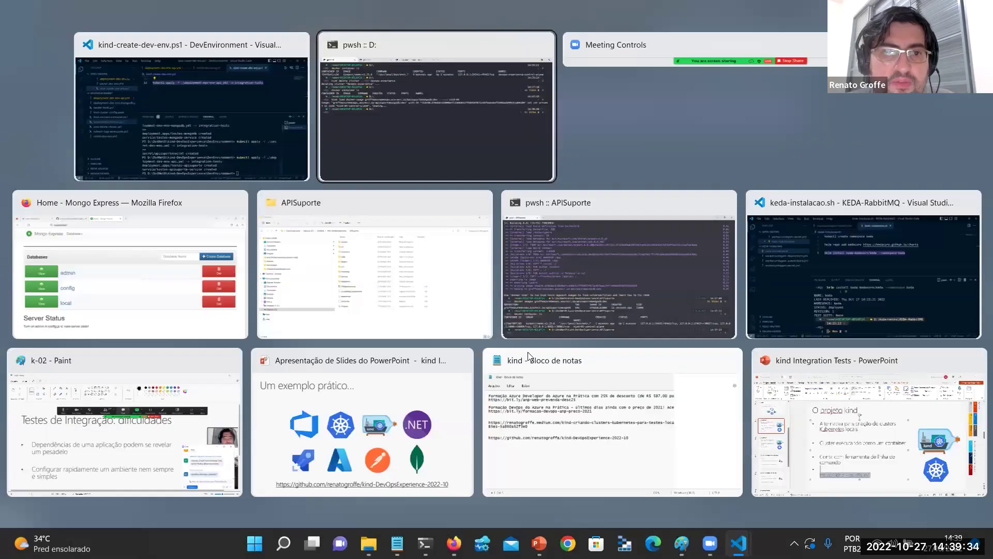
View the testes-apisuporte pod's container logs in k9s, confirming it listens on port 80, then return to Firefox.
key(Return)
click(171, 11)
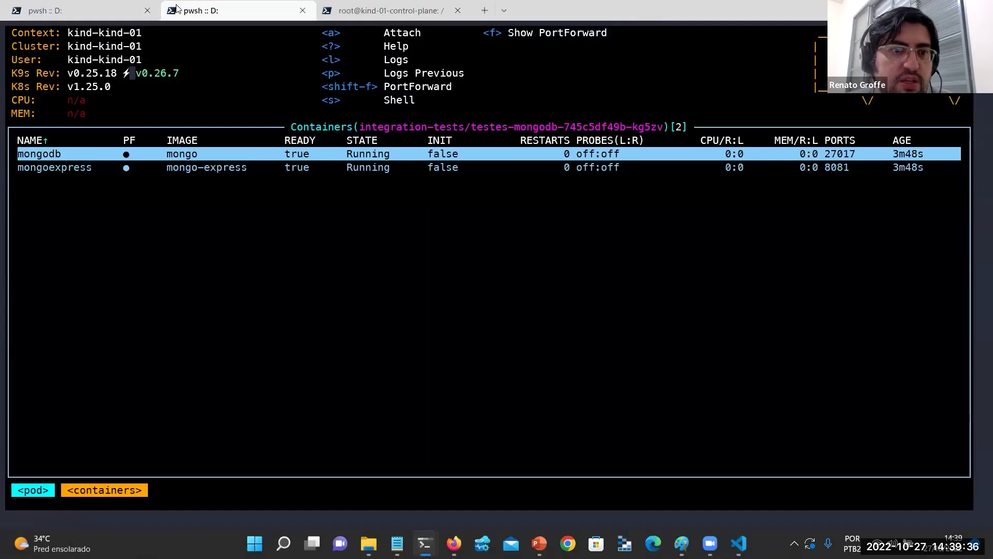
key(Escape)
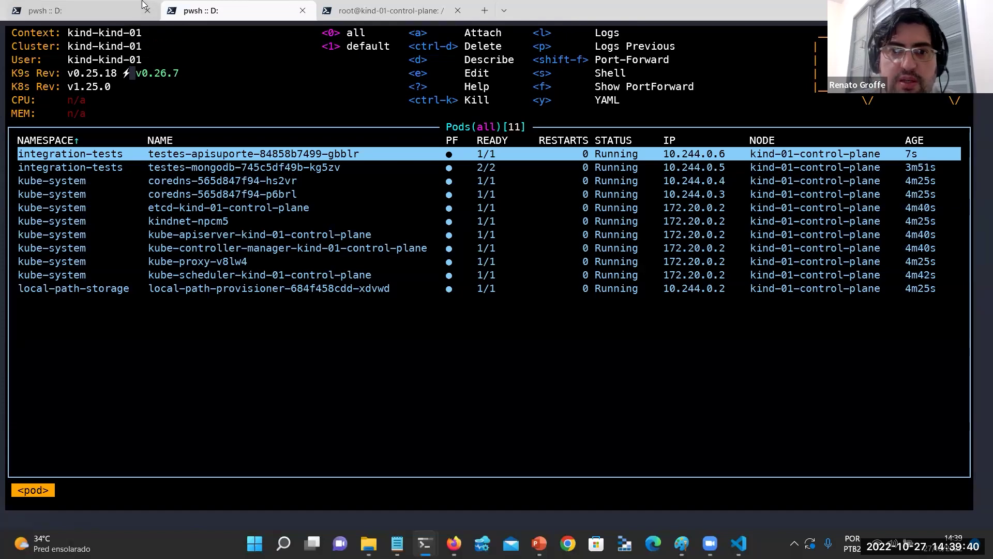
key(Return)
key(l)
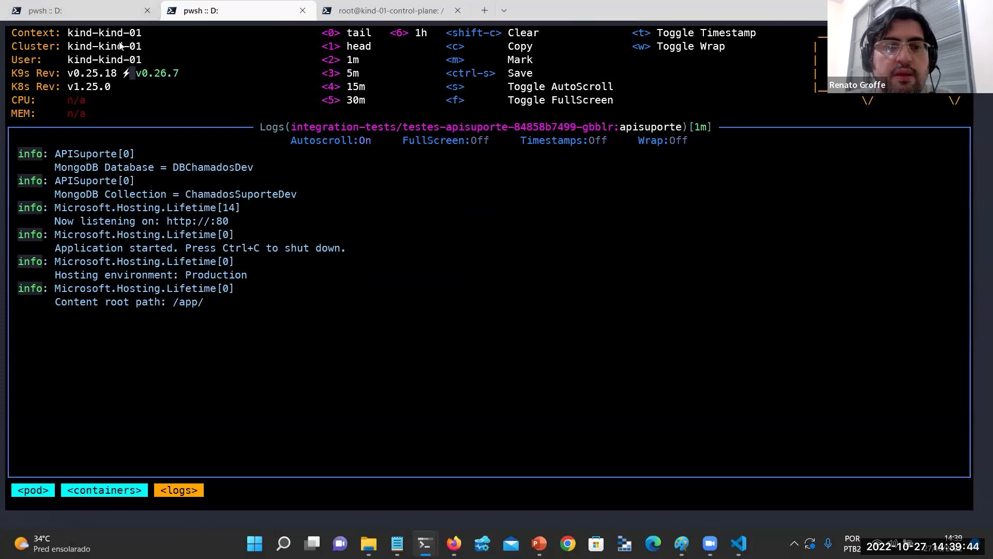
key(alt+Tab)
key(alt+Tab)
key(Tab)
key(Tab)
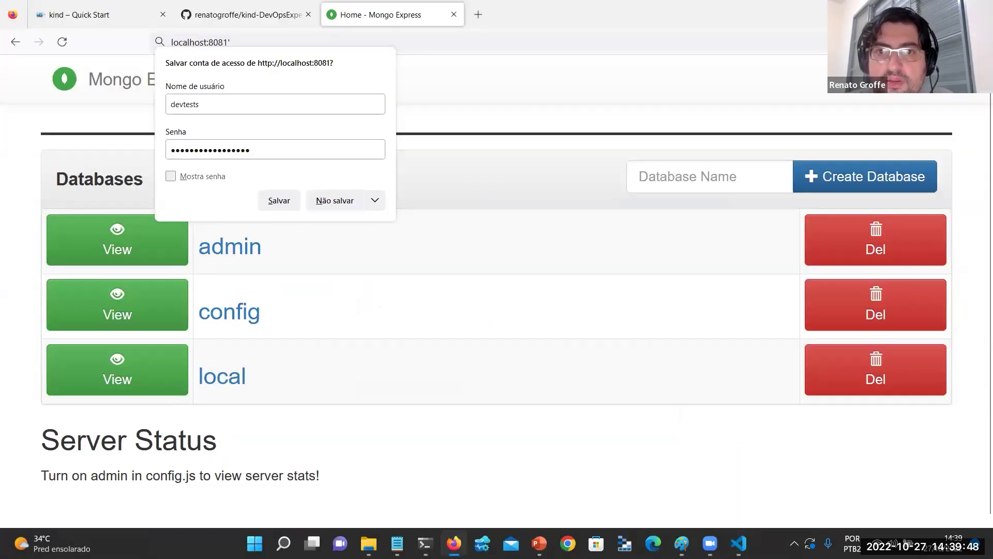
Open the API's Swagger page at localhost:5000/swagger in a new browser tab.
key(ctrl+t)
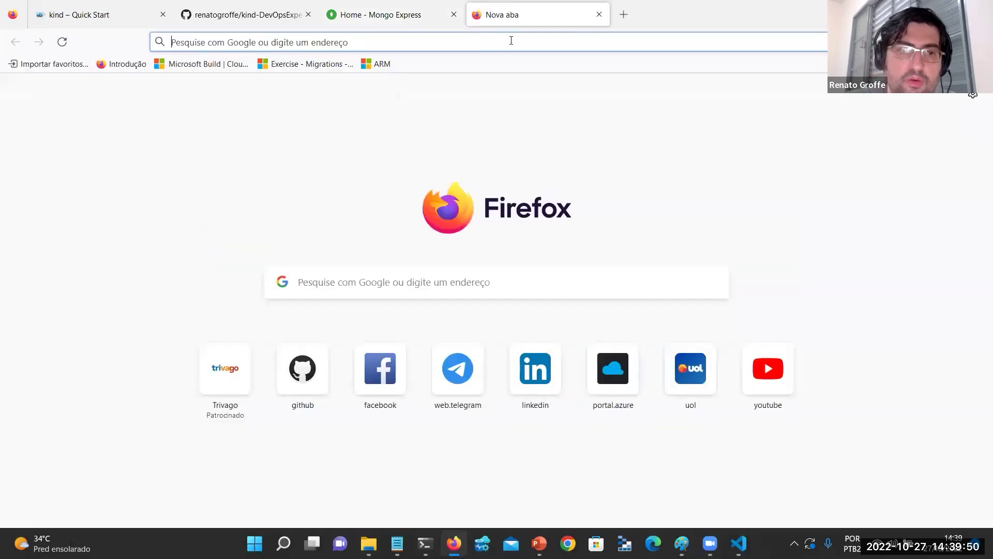
text(localhost:500)
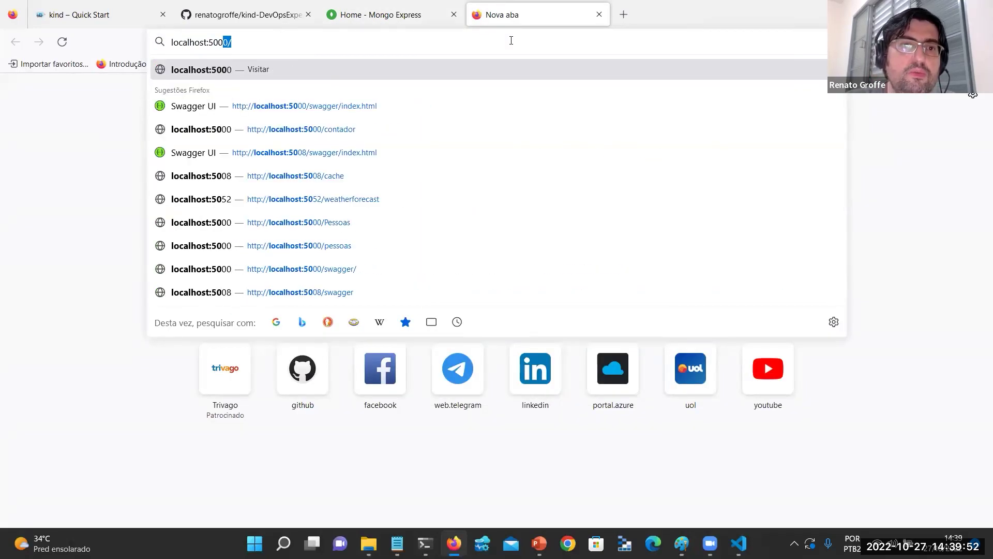
key(Return)
click(510, 42)
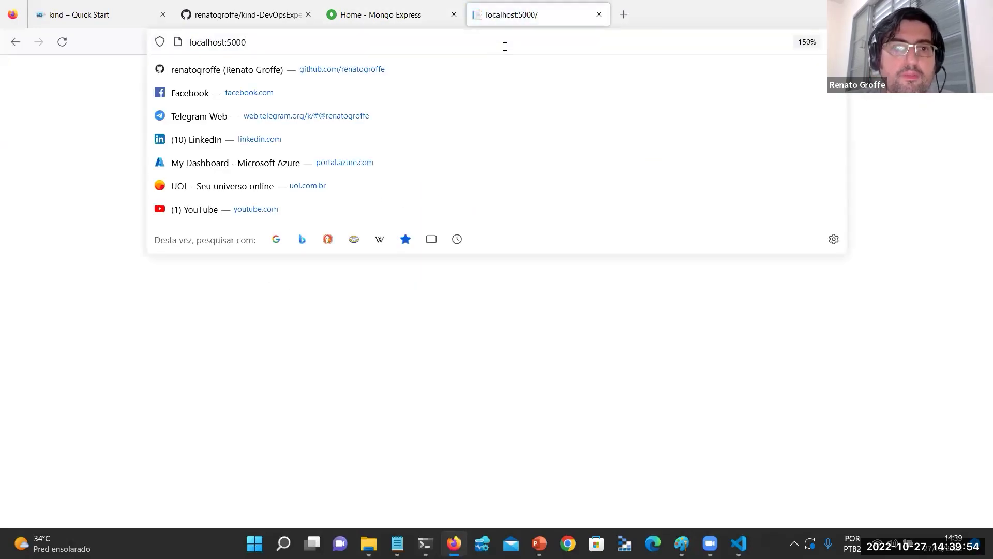
text(/swagger/)
key(Return)
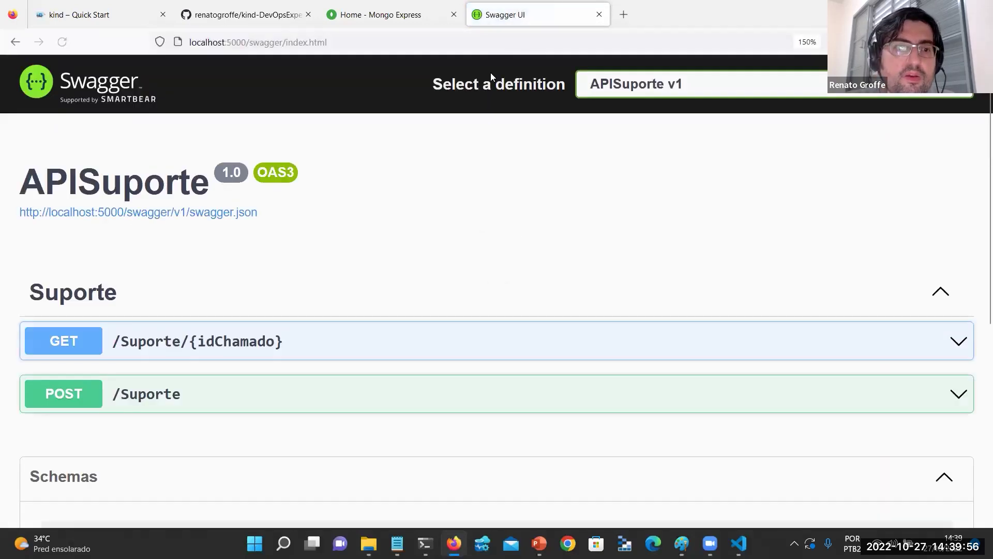
Create a ticket via POST /Suporte with the user's e-mail and description 'Testes durante o Dev Experience em Outubro'.
click(62, 405)
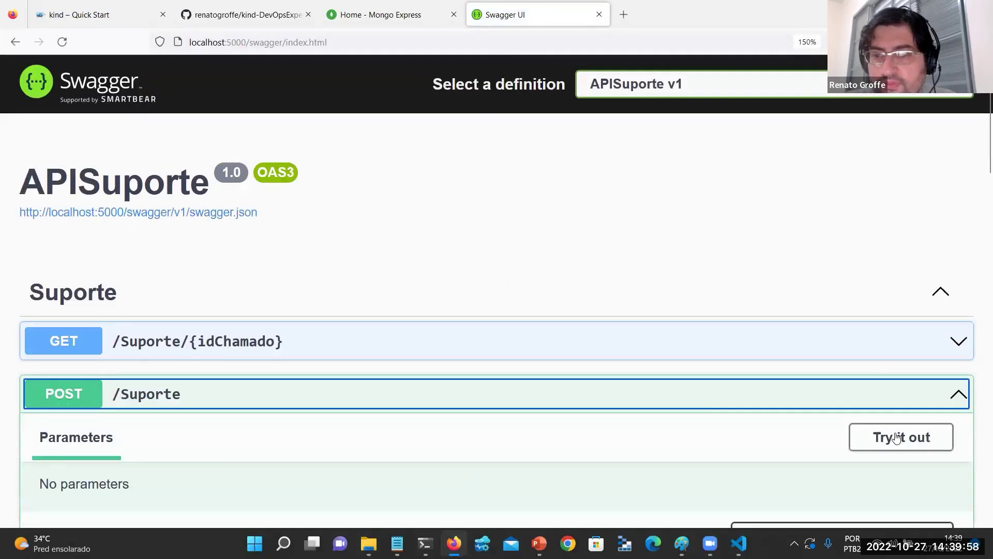
click(900, 437)
scroll(518, 363, down, 5)
double_click(149, 303)
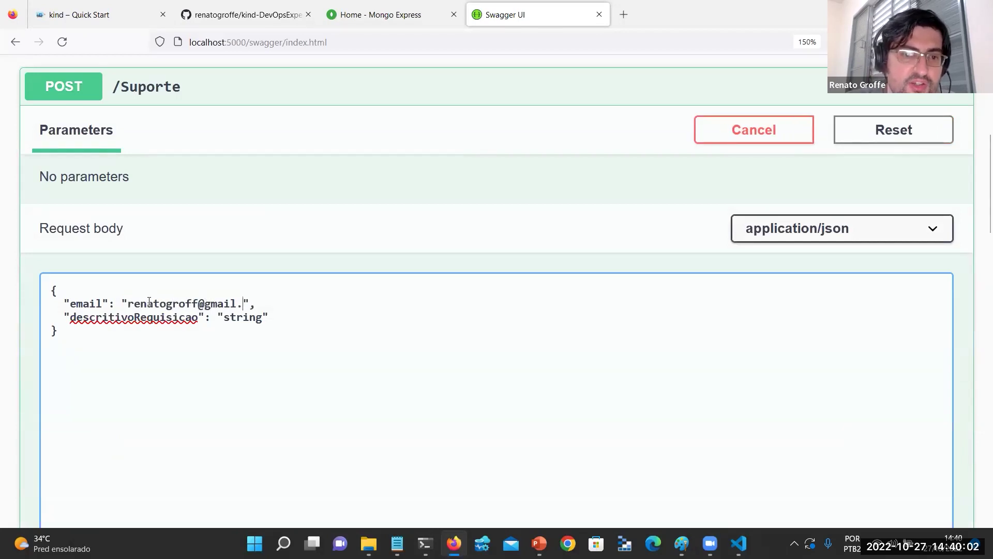
key(Down)
key(ctrl+shift+Left)
text(Testes durante)
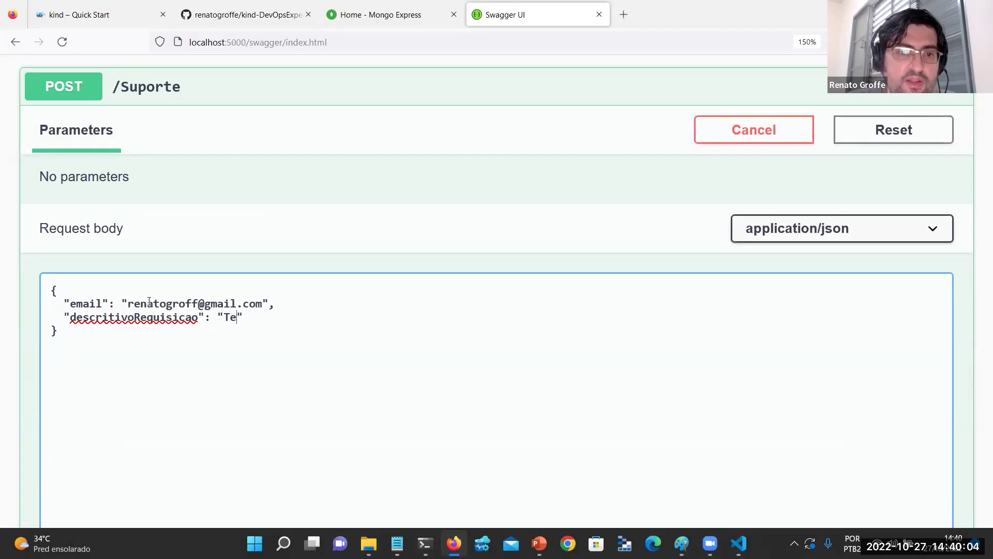
text( o Dev Ex)
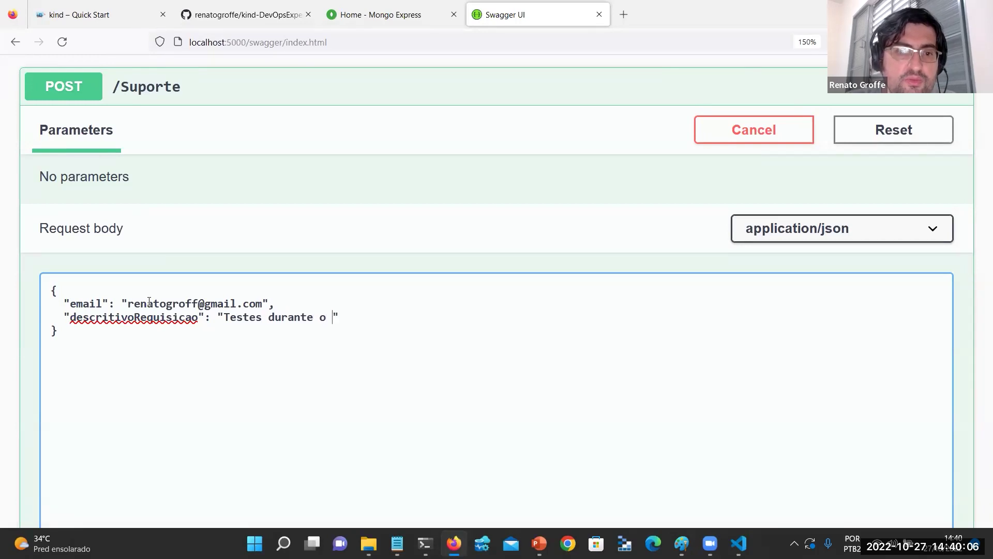
text(perience em Out)
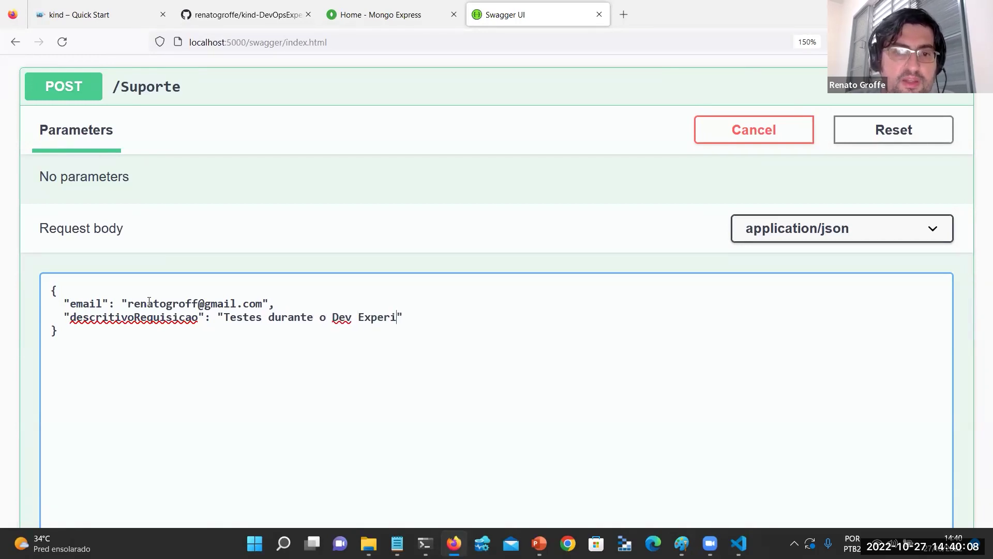
text(ubro)
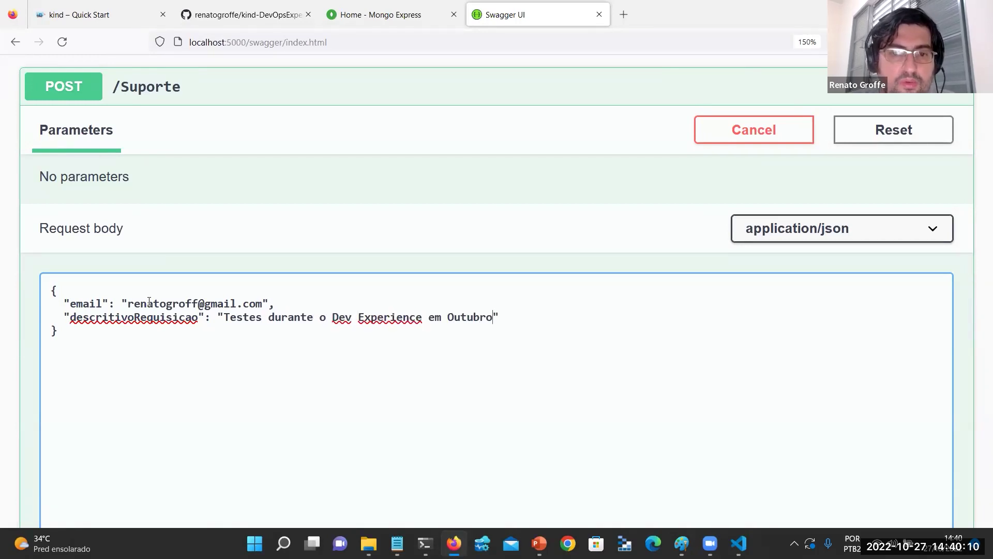
scroll(149, 302, down, 5)
click(172, 299)
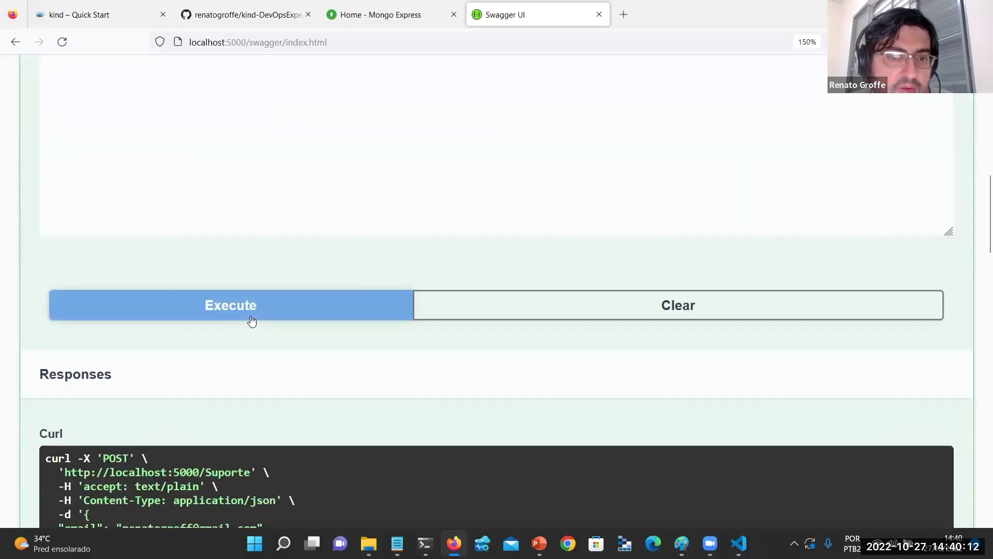
Copy the returned idChamado from the POST response and expand GET /Suporte/{idChamado}.
scroll(253, 322, up, 10)
click(242, 336)
scroll(219, 340, down, 10)
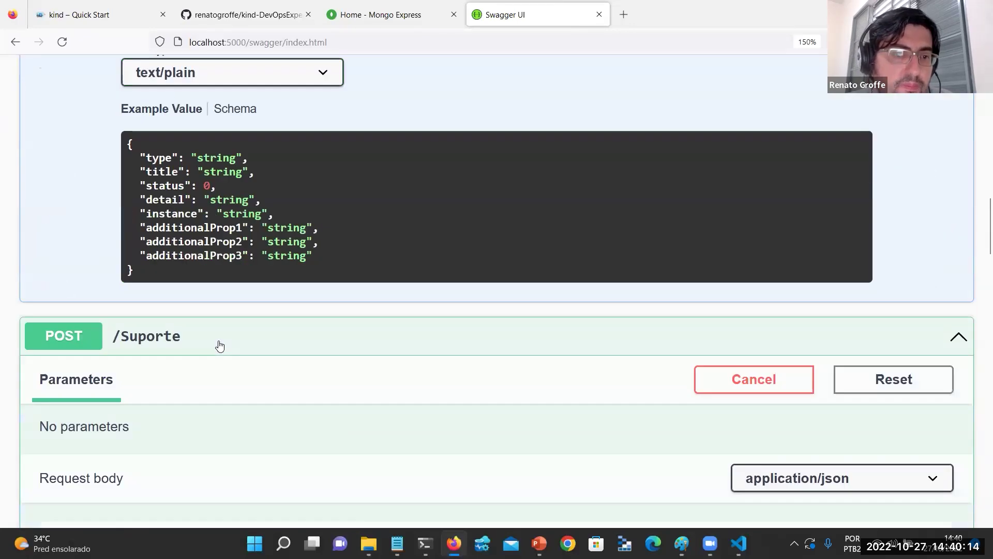
scroll(214, 343, down, 6)
scroll(224, 305, down, 4)
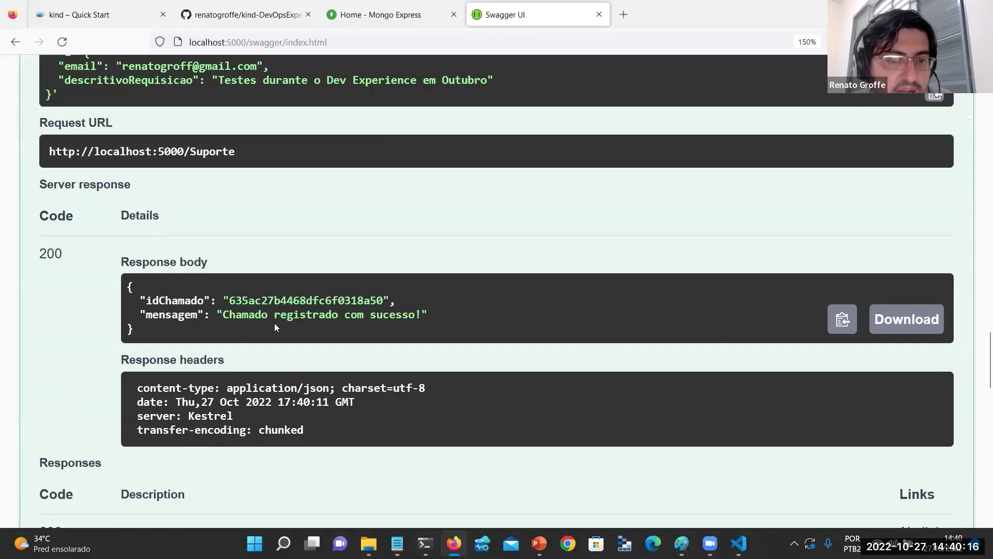
double_click(285, 293)
key(ctrl+c)
scroll(262, 346, up, 15)
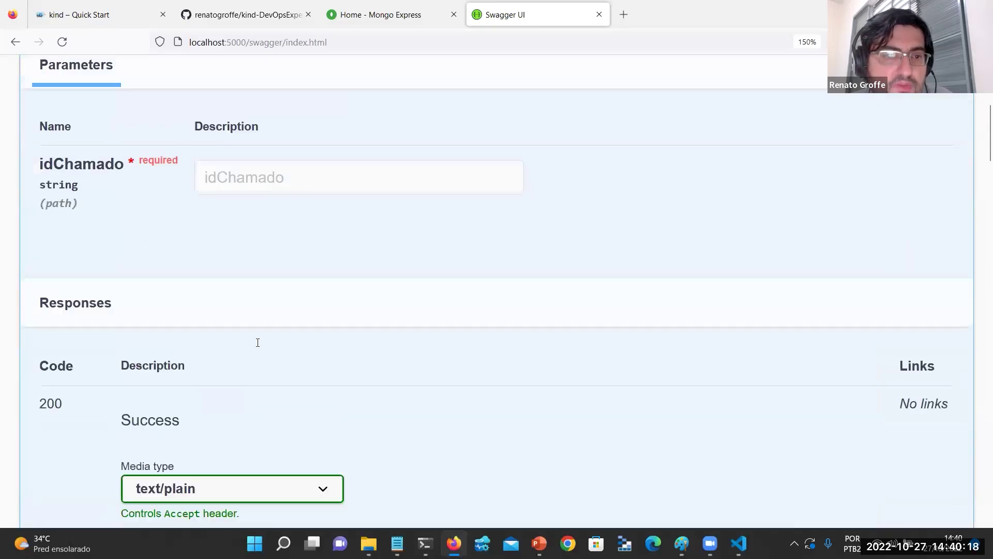
scroll(264, 357, down, 3)
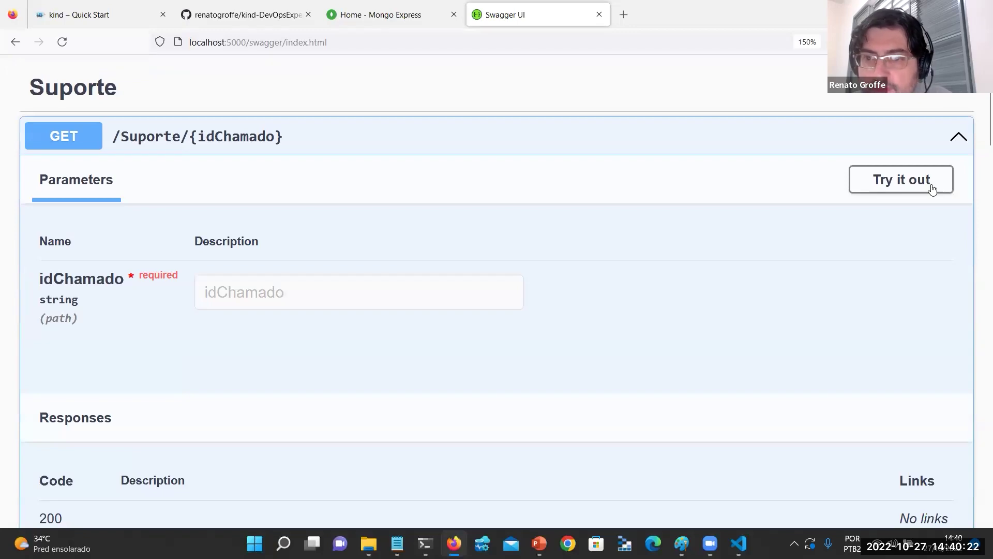
Fetch the ticket with GET /Suporte/{idChamado} using the copied id and review the 200 response.
click(901, 179)
click(359, 291)
key(ctrl+v)
click(395, 390)
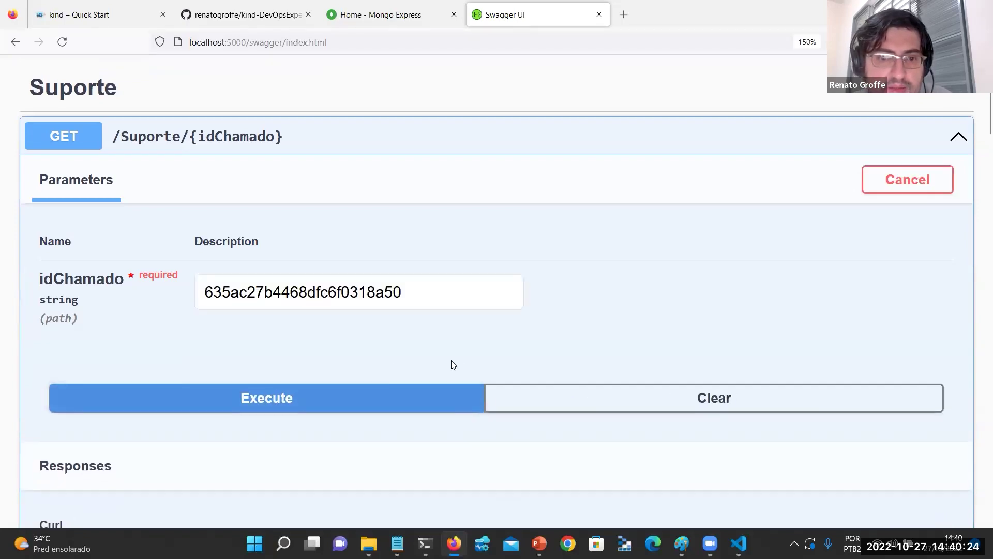
scroll(456, 355, down, 5)
scroll(457, 354, down, 1)
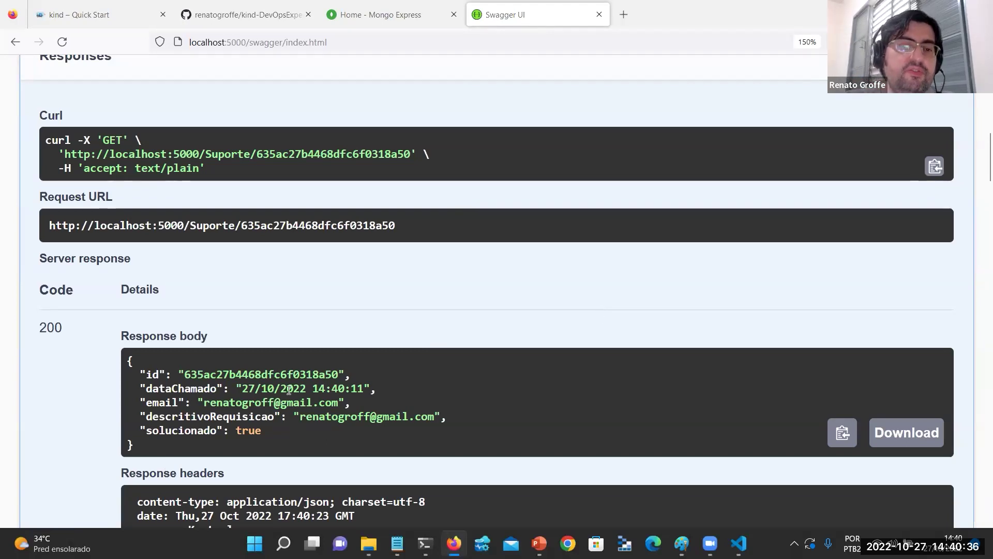
scroll(288, 390, down, 2)
scroll(289, 390, up, 4)
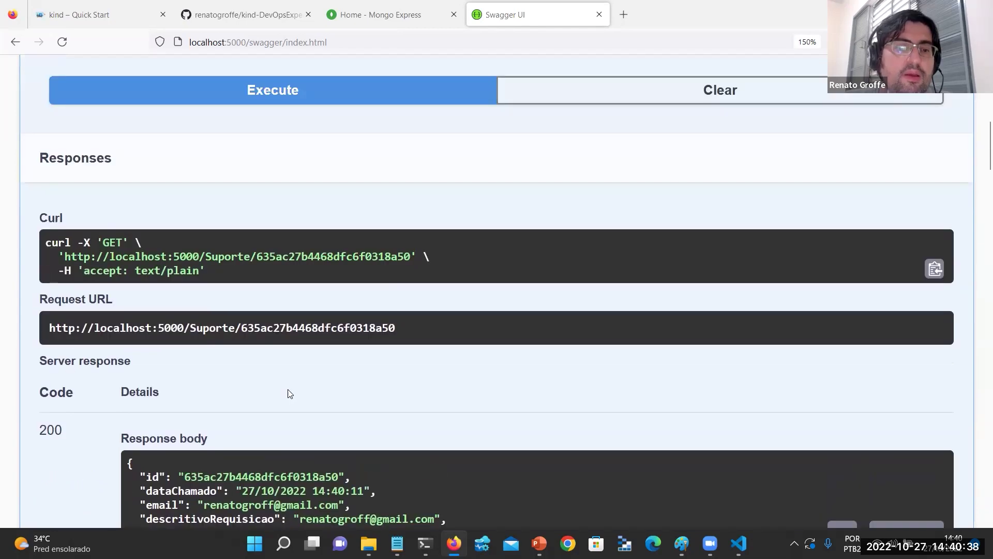
scroll(289, 393, down, 3)
Navigate in File Explorer to kind-DevOpsExperience and open its Postman folder.
click(369, 544)
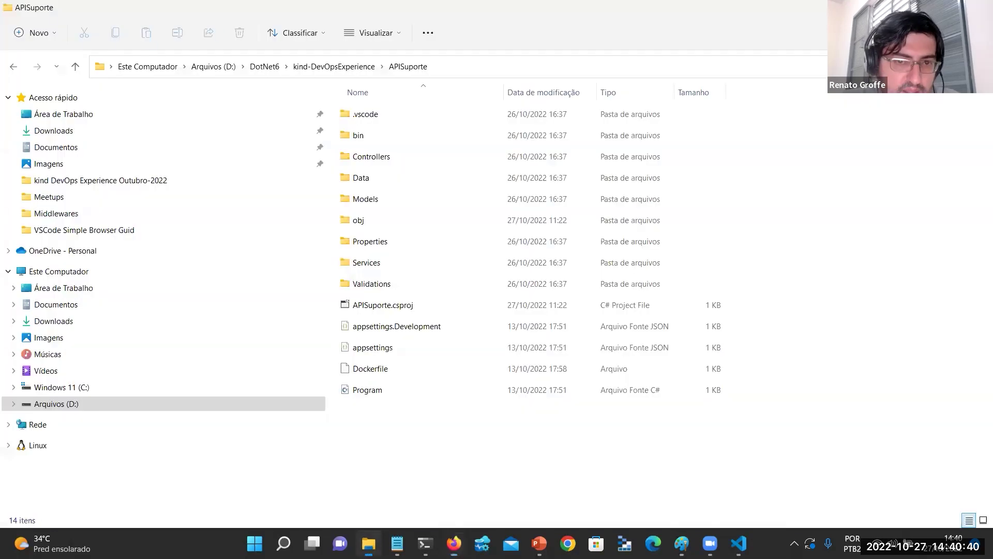
click(346, 71)
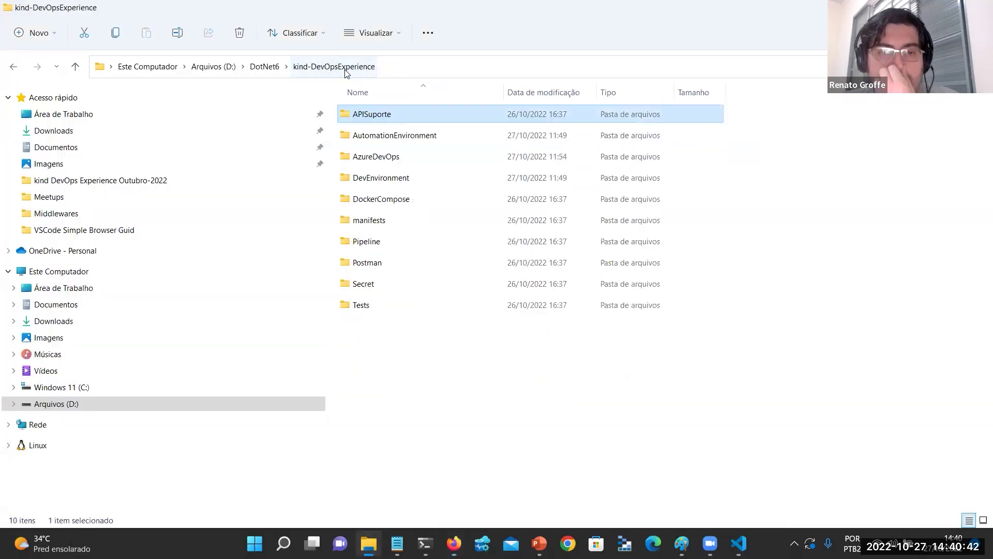
double_click(384, 263)
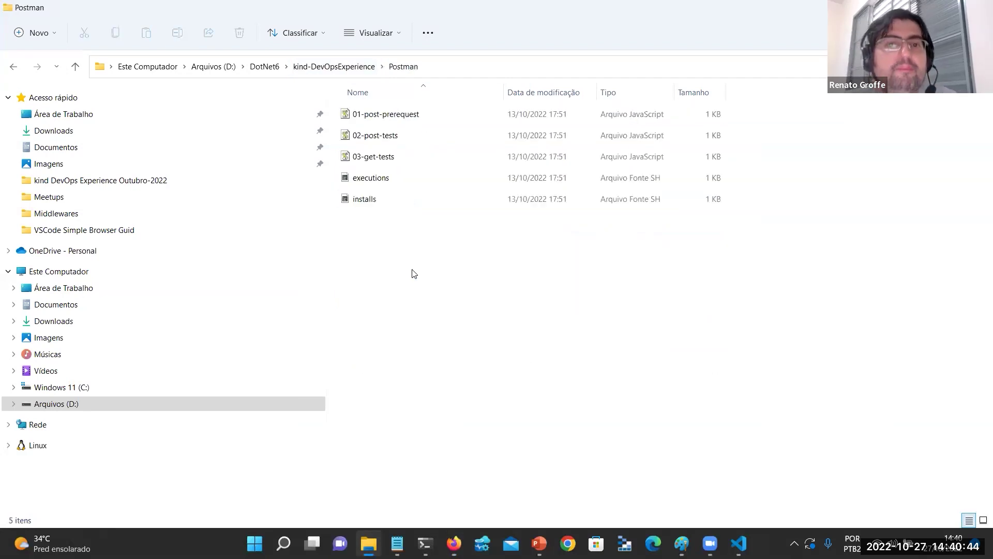
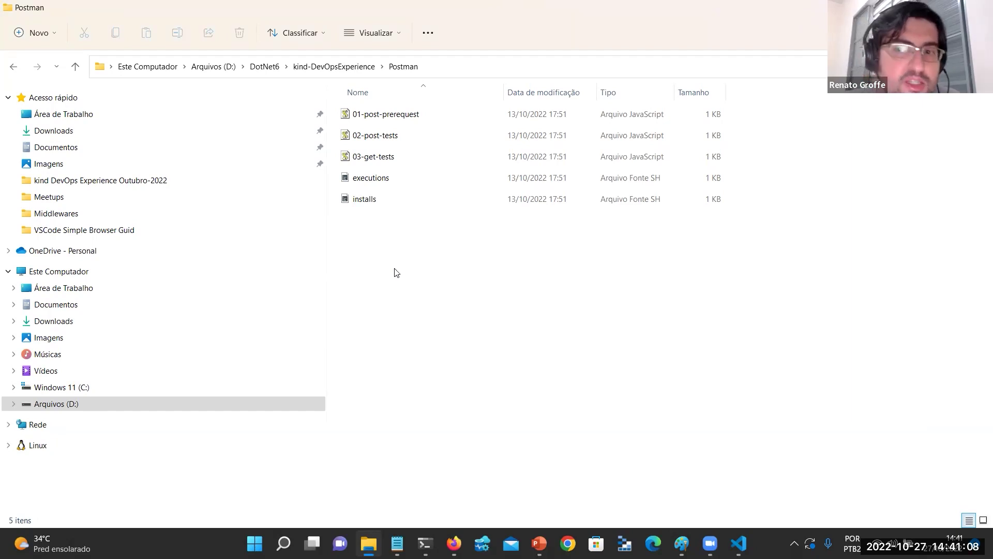
Open a PowerShell terminal in kind-DevOpsExperience's Tests folder using Abrir no Terminal.
right_click(382, 260)
click(333, 67)
click(376, 309)
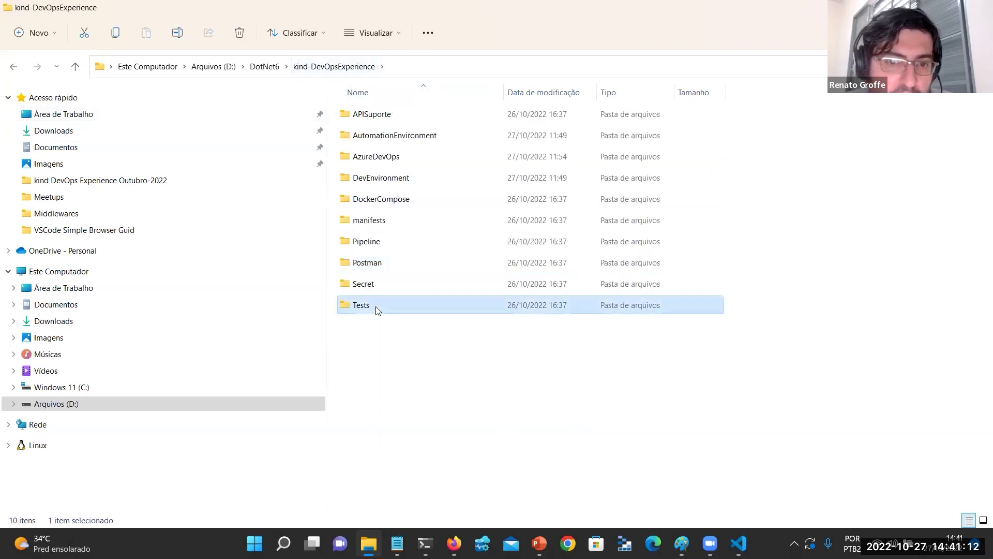
double_click(376, 308)
right_click(385, 165)
click(462, 309)
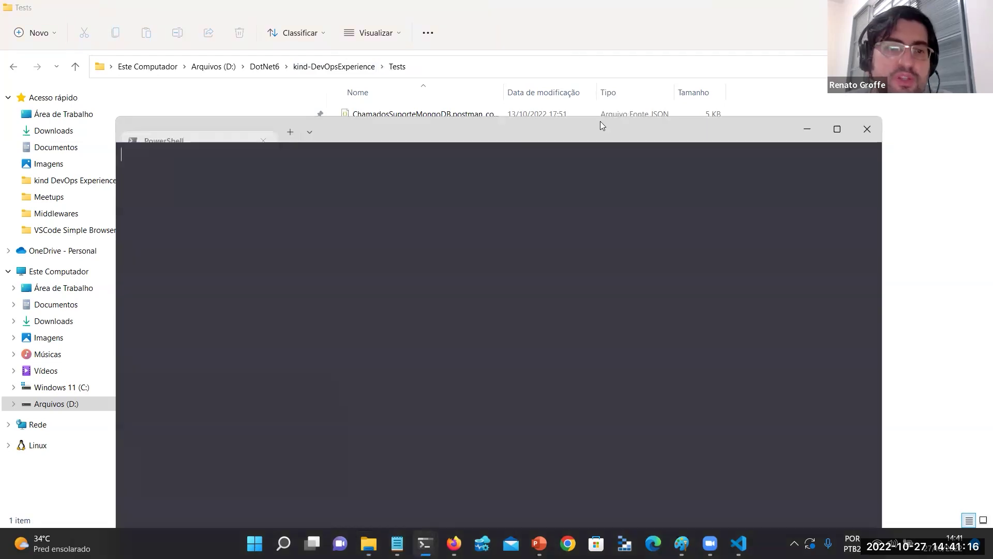
Maximize the terminal and begin typing a newman command at the Tests prompt.
double_click(600, 124)
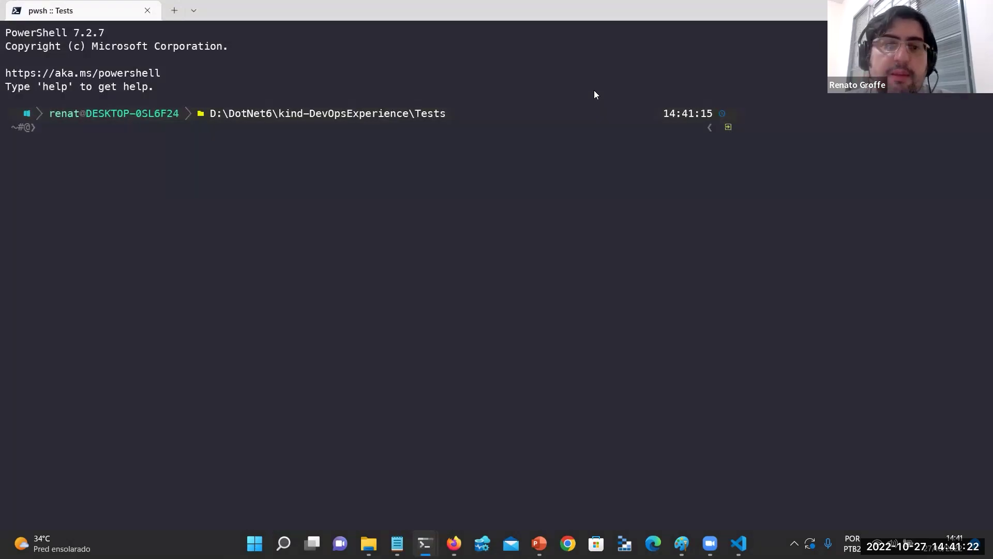
click(365, 267)
text(newman)
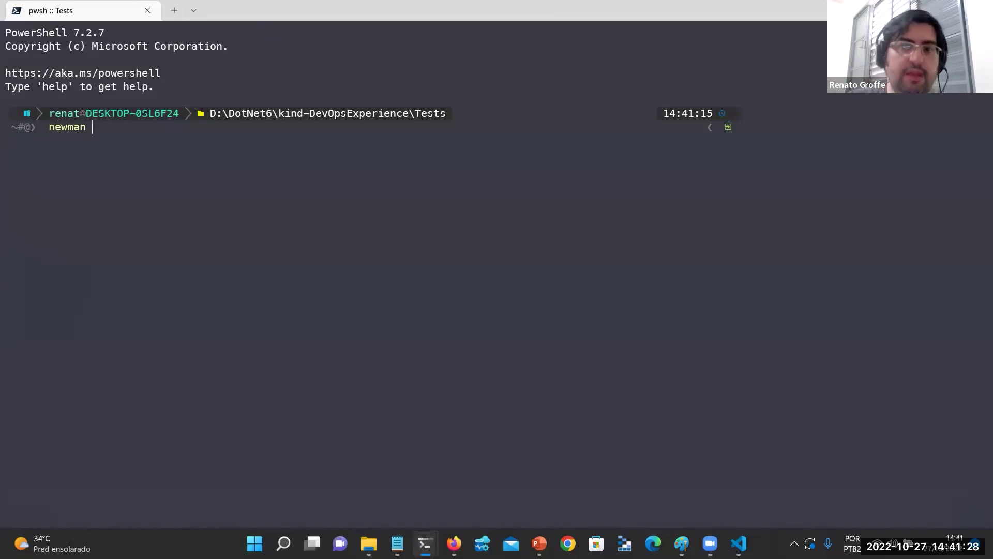
key(alt+Tab)
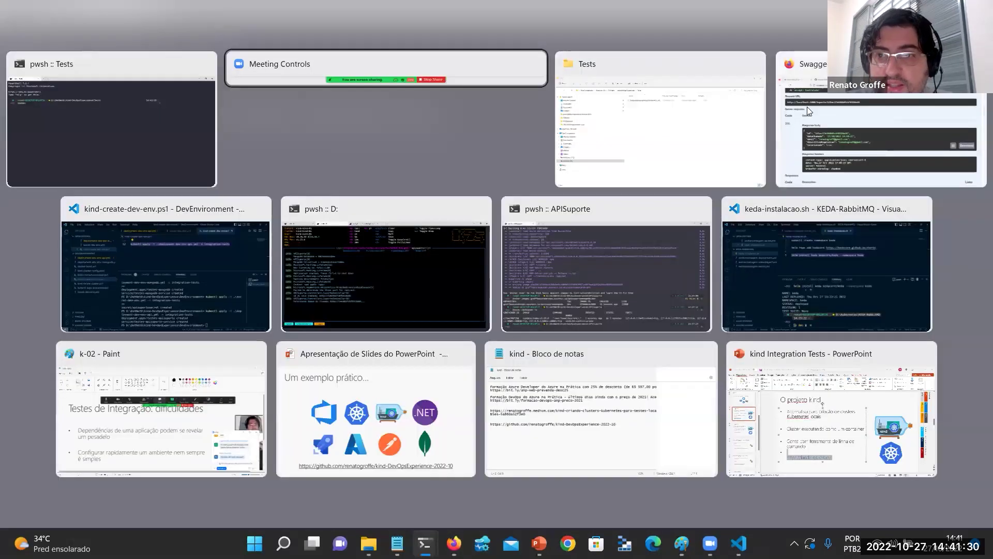
View the single document in DBChamadosDev's ChamadosSuporteDev collection, then type 'newman run -' in the terminal.
click(807, 107)
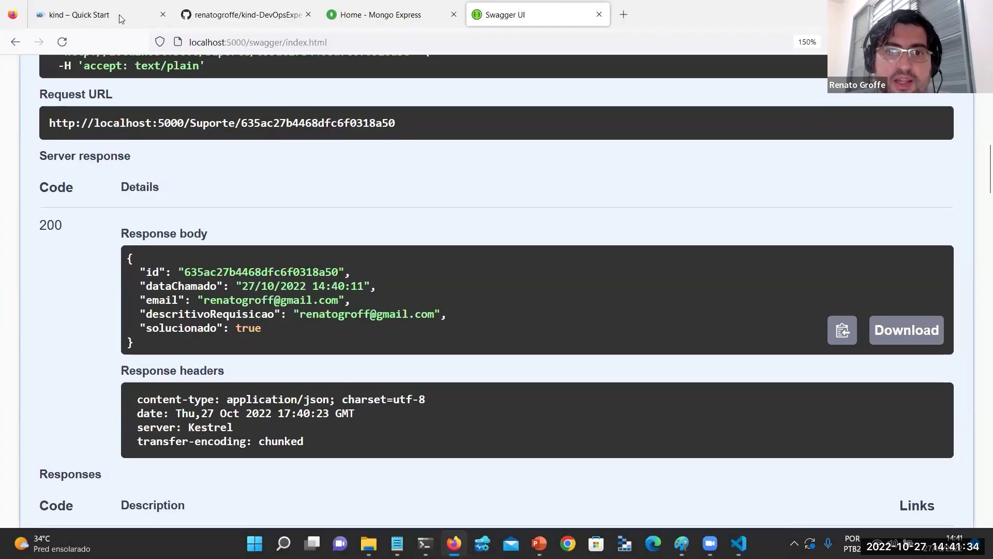
click(383, 8)
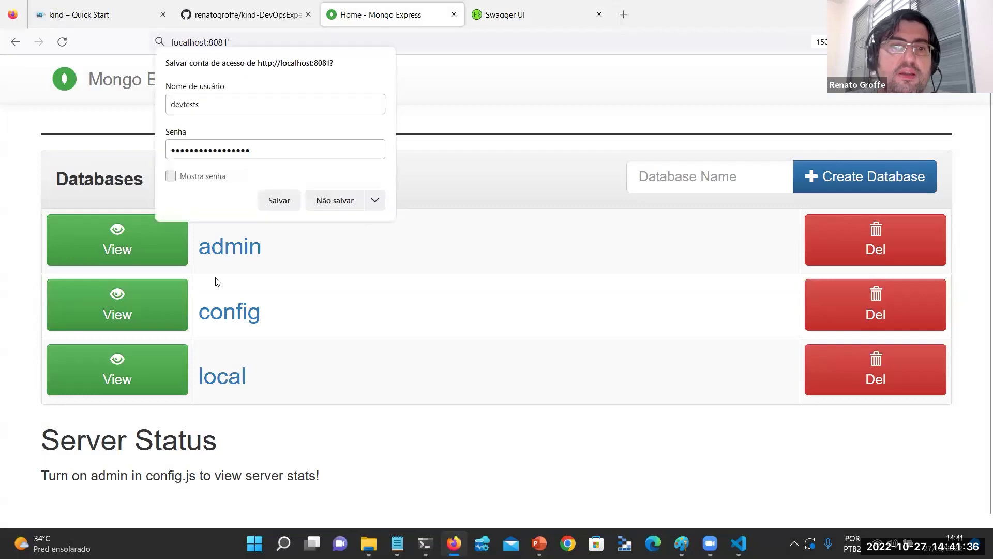
click(339, 200)
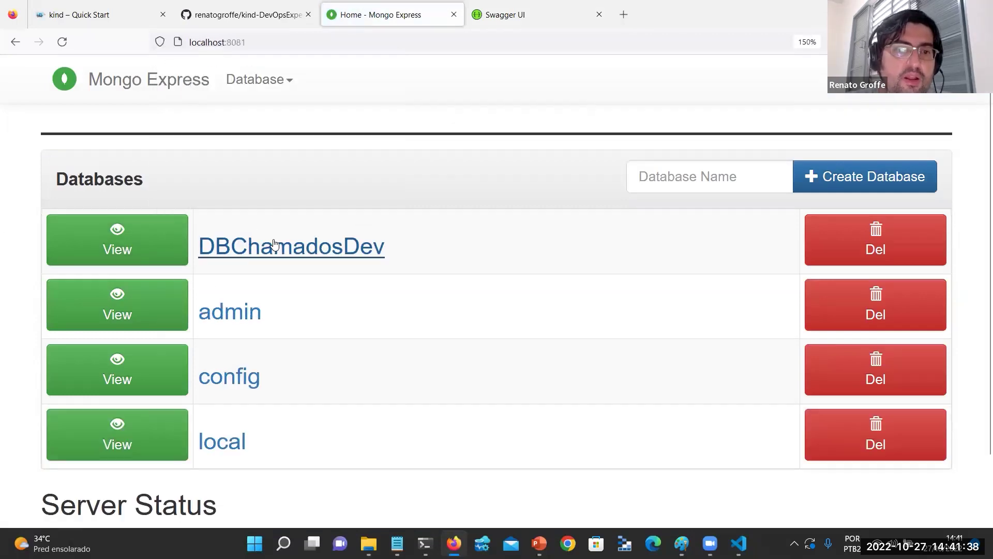
click(269, 244)
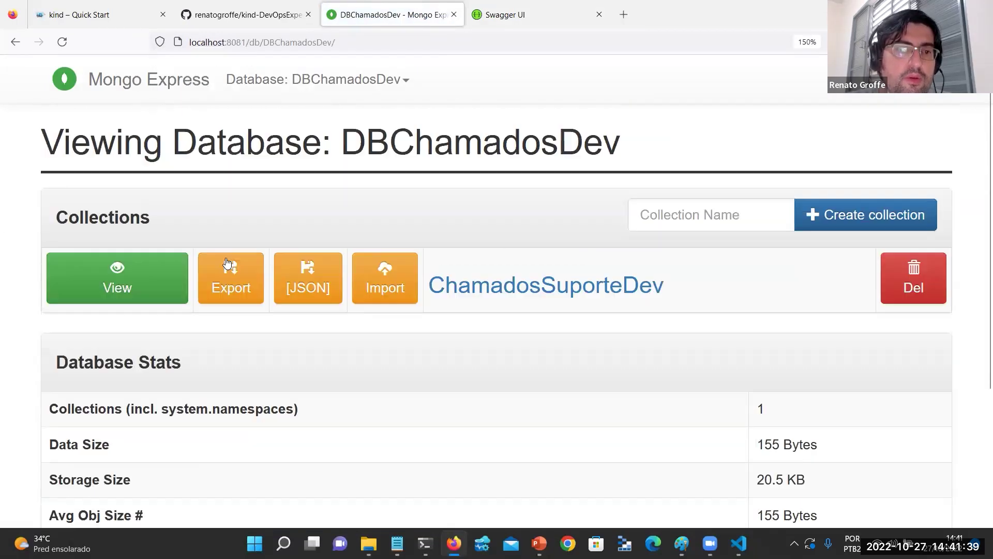
click(117, 279)
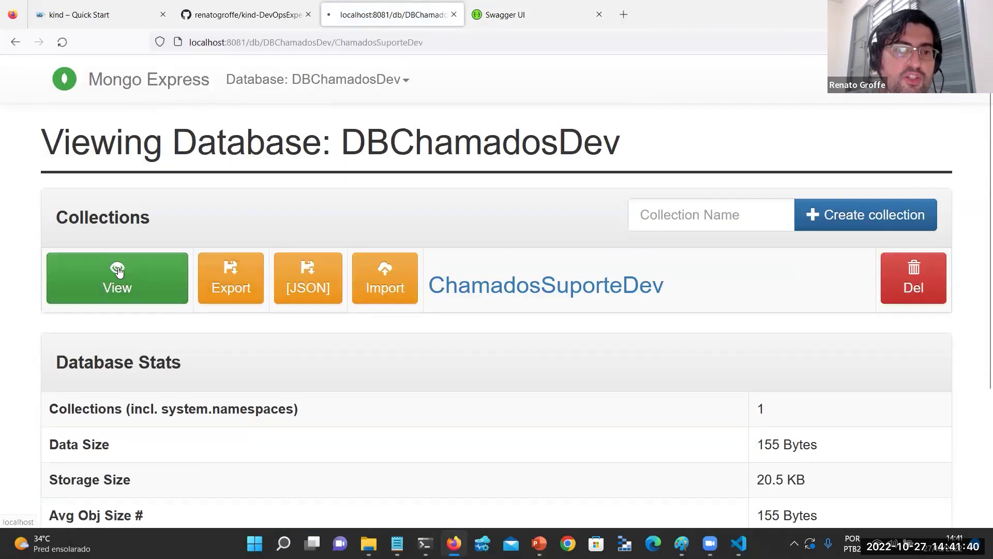
scroll(291, 267, down, 7)
scroll(462, 233, up, 2)
scroll(462, 233, up, 2)
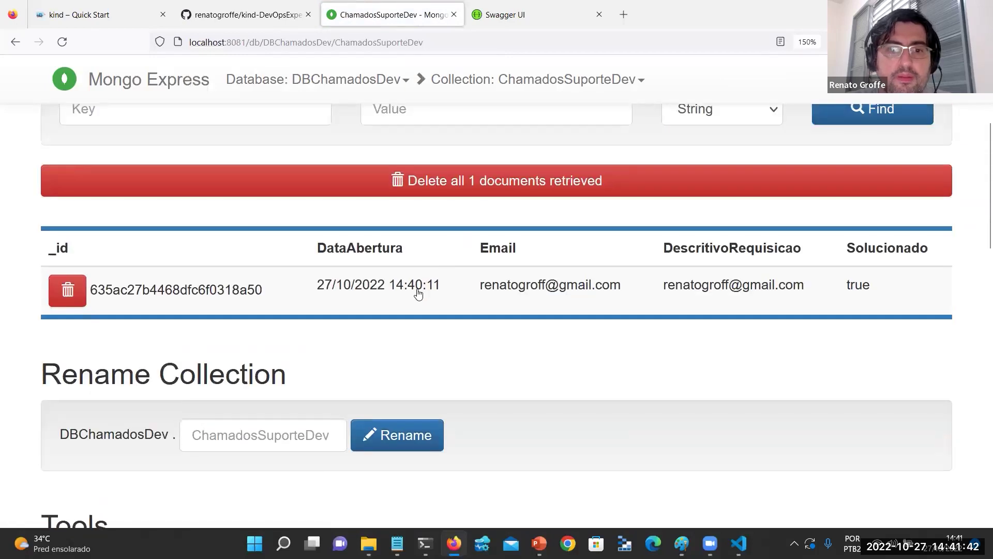
click(420, 288)
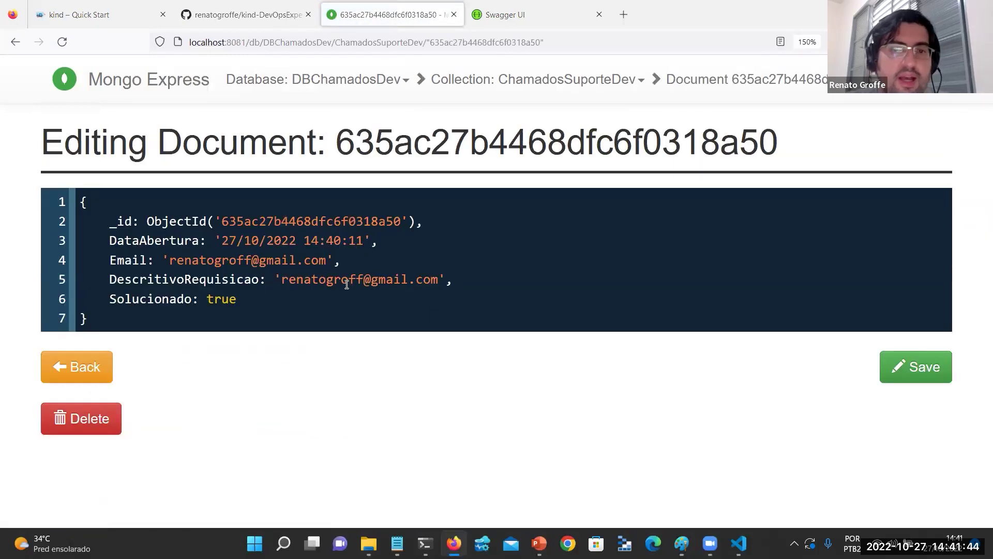
key(alt+Tab)
text(newman run -)
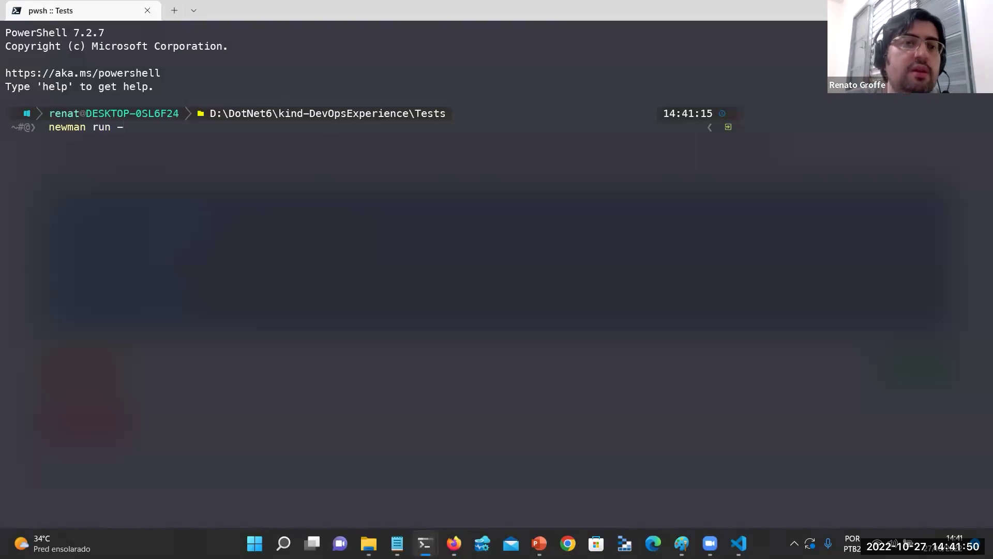
Run newman on .\ChamadosSuporteMongoDB.postman_collection.json with -n 6 and review the 12-failure summary.
key(BackSpace)
text(.)
key(Tab)
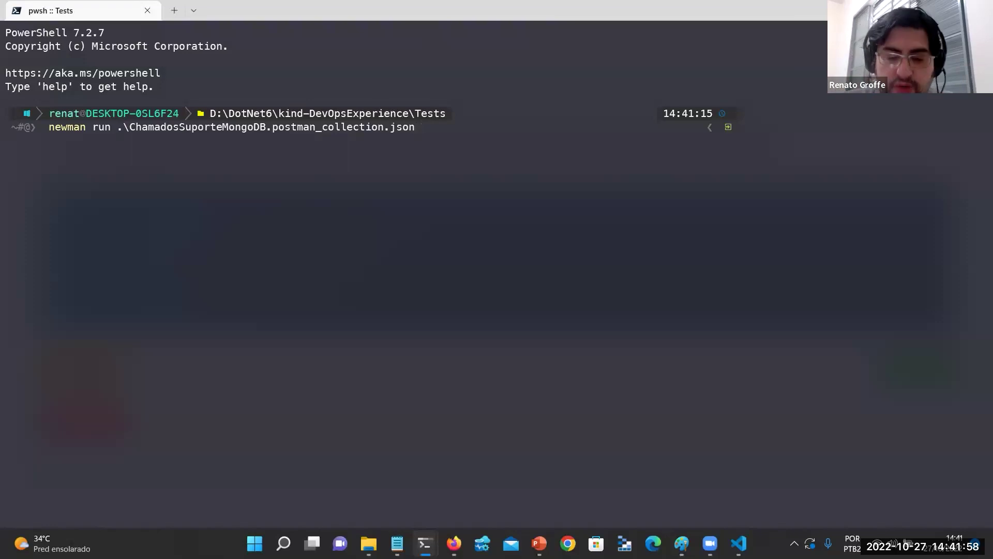
text(-n 6)
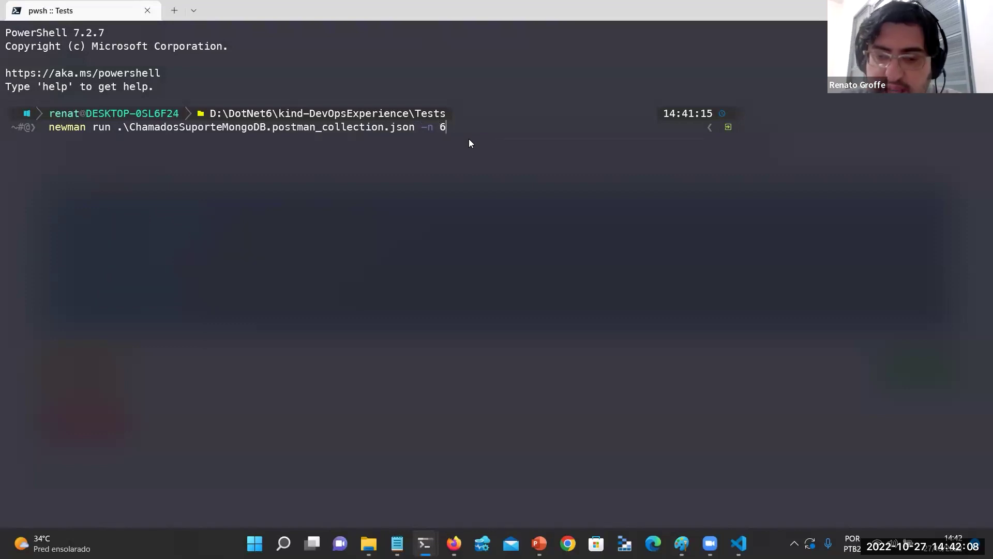
key(Return)
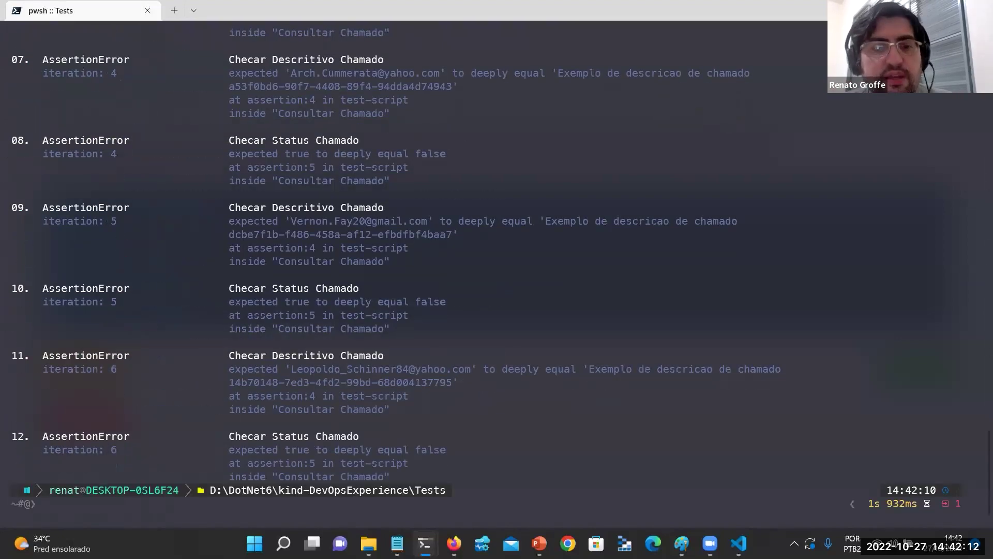
scroll(383, 153, up, 19)
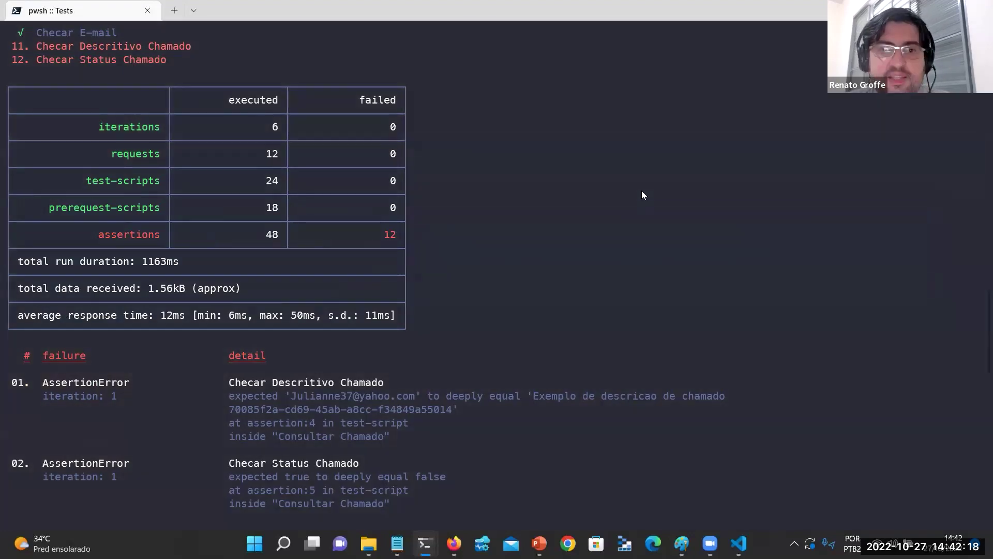
key(super+Tab)
Reopen DBChamadosDev's ChamadosSuporteDev collection and browse its 7 documents created by the test run.
click(557, 79)
click(558, 79)
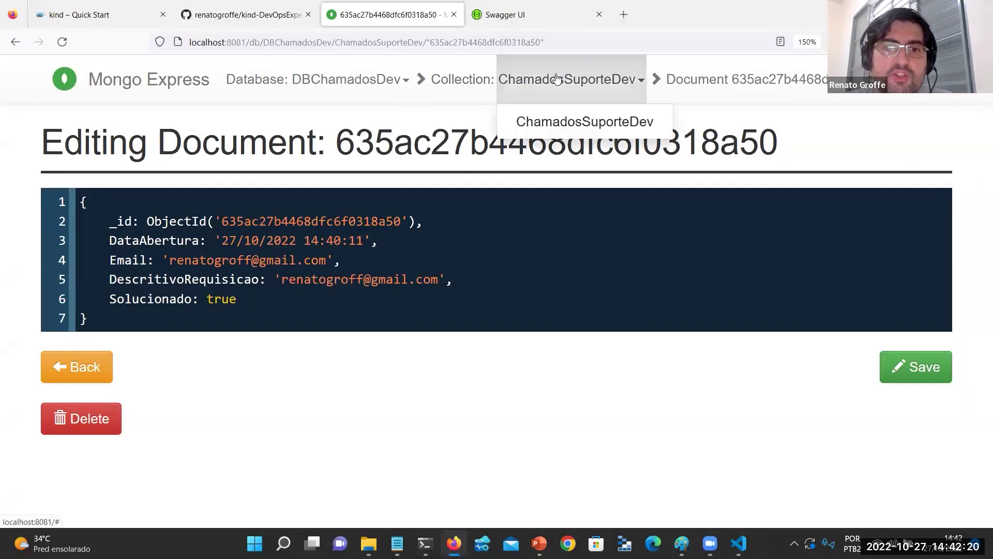
click(356, 83)
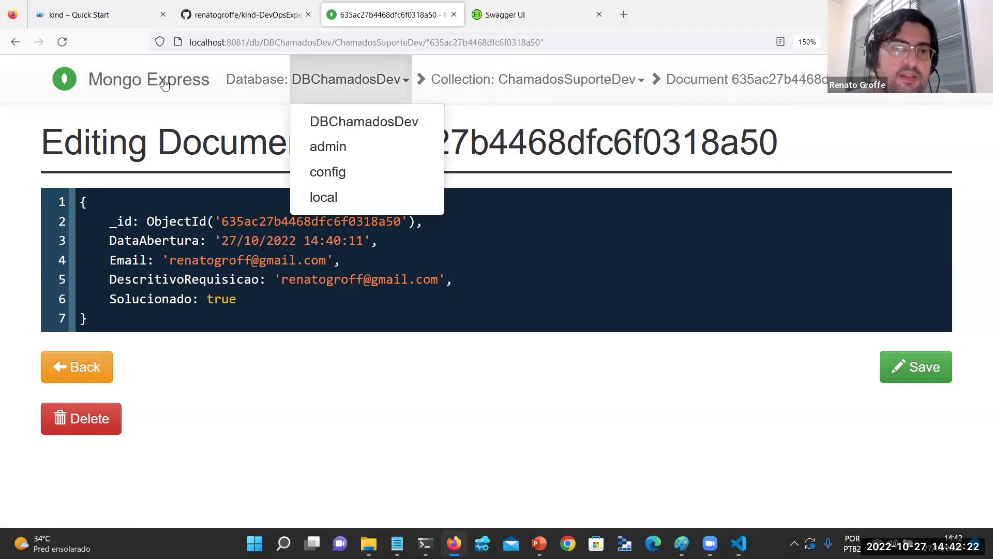
click(165, 84)
click(298, 242)
scroll(288, 239, down, 2)
scroll(288, 239, up, 2)
click(109, 282)
scroll(204, 259, down, 2)
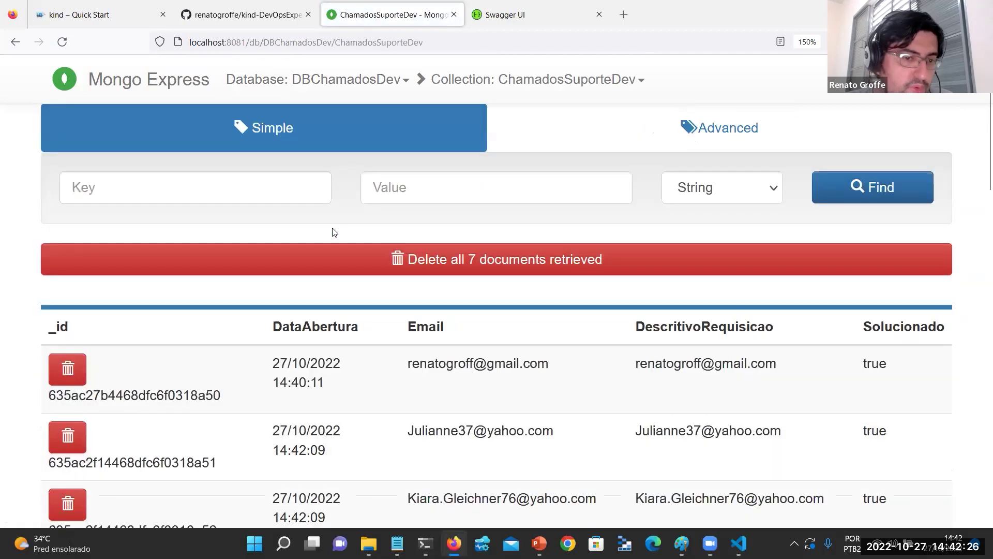
scroll(332, 233, down, 5)
scroll(332, 233, up, 3)
scroll(455, 187, down, 1)
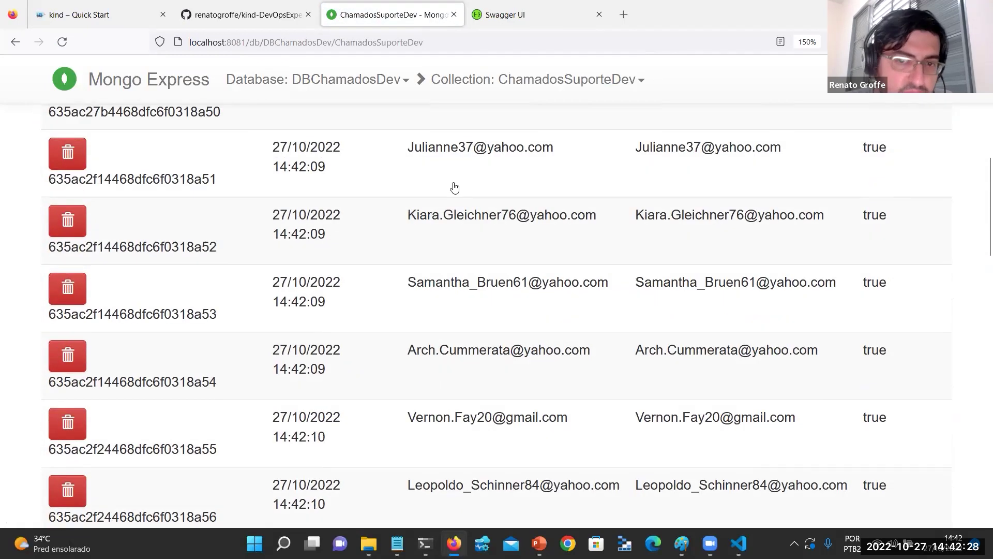
scroll(481, 366, down, 2)
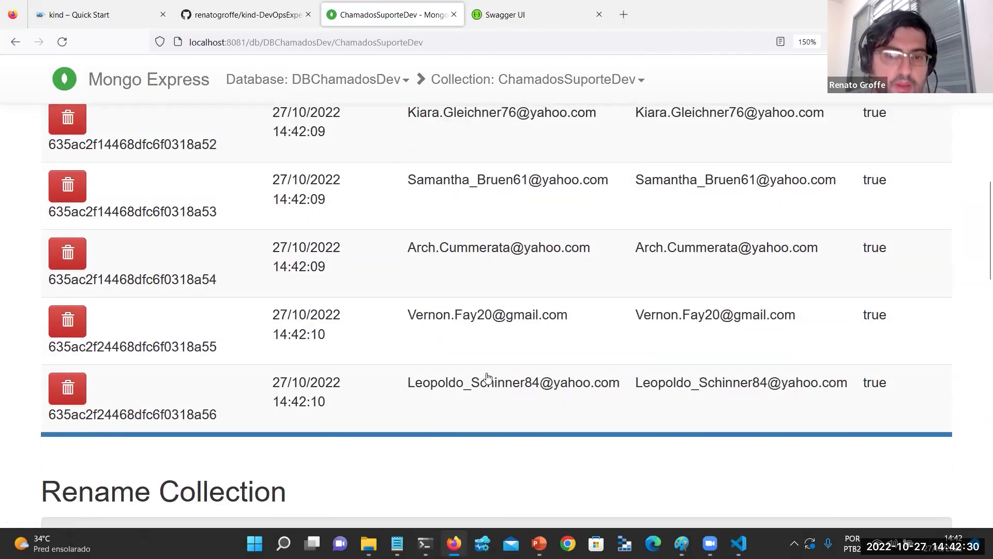
scroll(269, 304, up, 3)
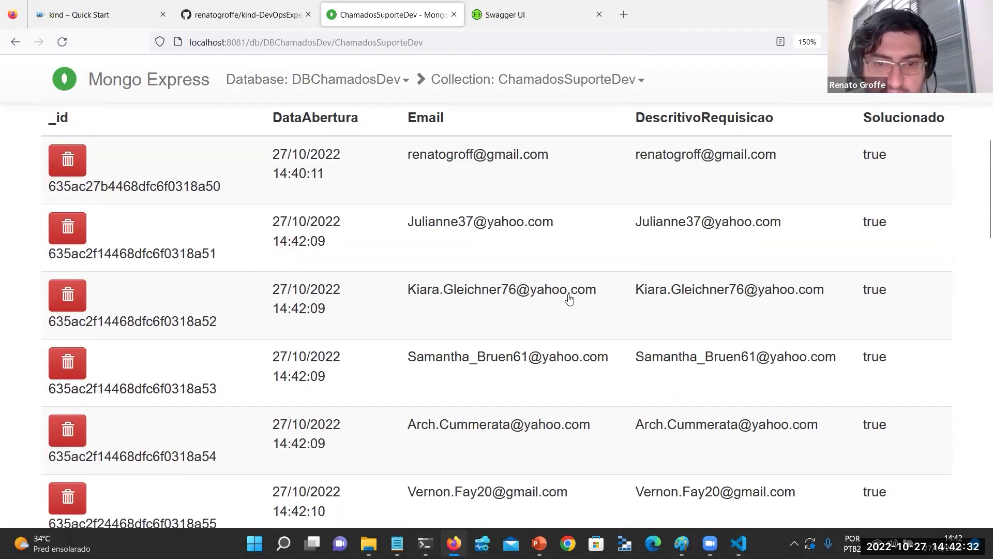
scroll(570, 299, down, 3)
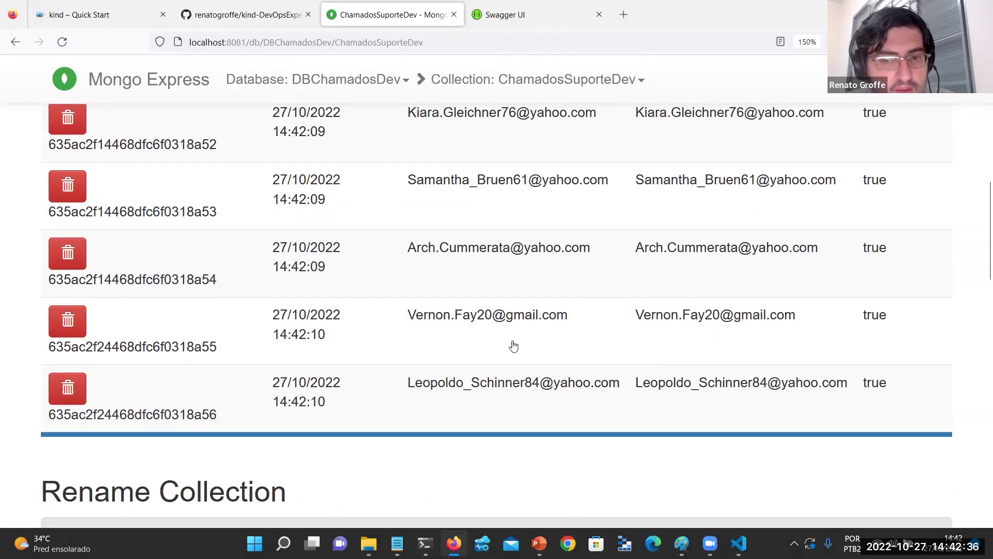
scroll(511, 344, up, 3)
scroll(511, 344, down, 2)
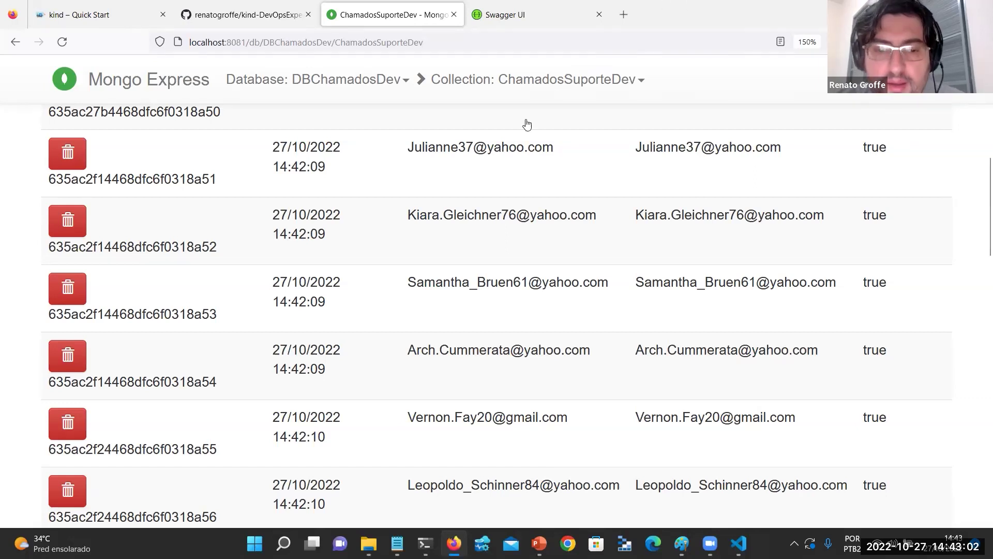
Open the groffe-testes Azure DevOps Projects home page in a new tab.
click(625, 12)
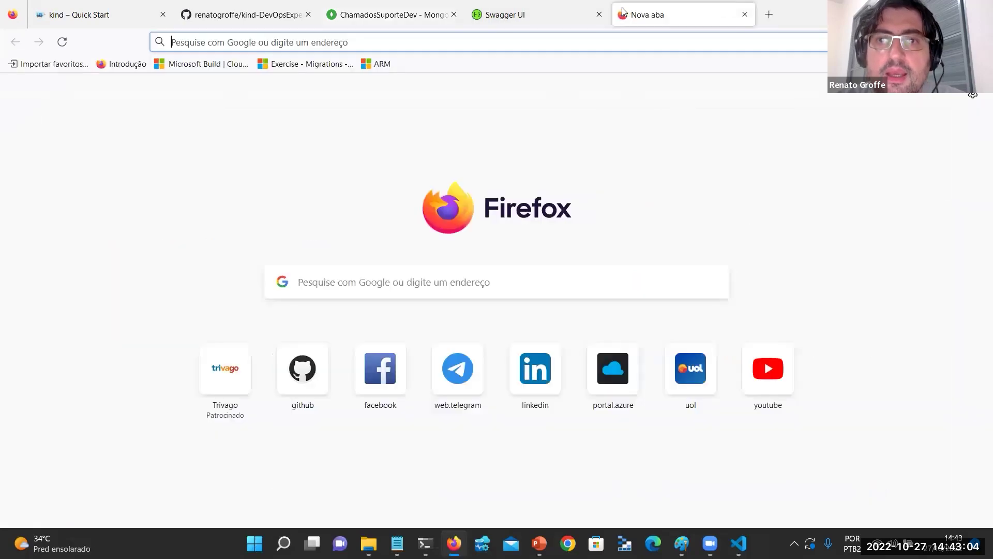
text(gi)
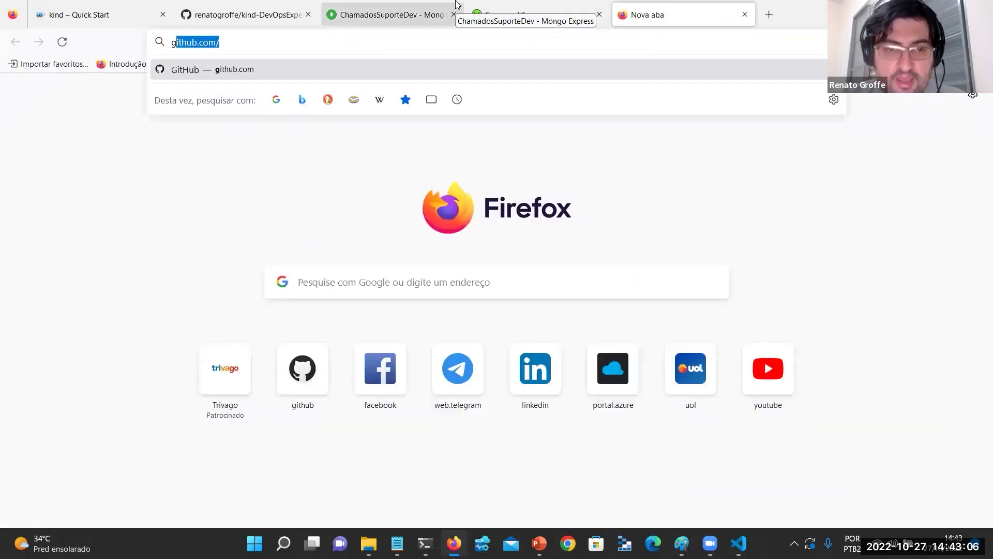
key(BackSpace)
key(BackSpace)
key(BackSpace)
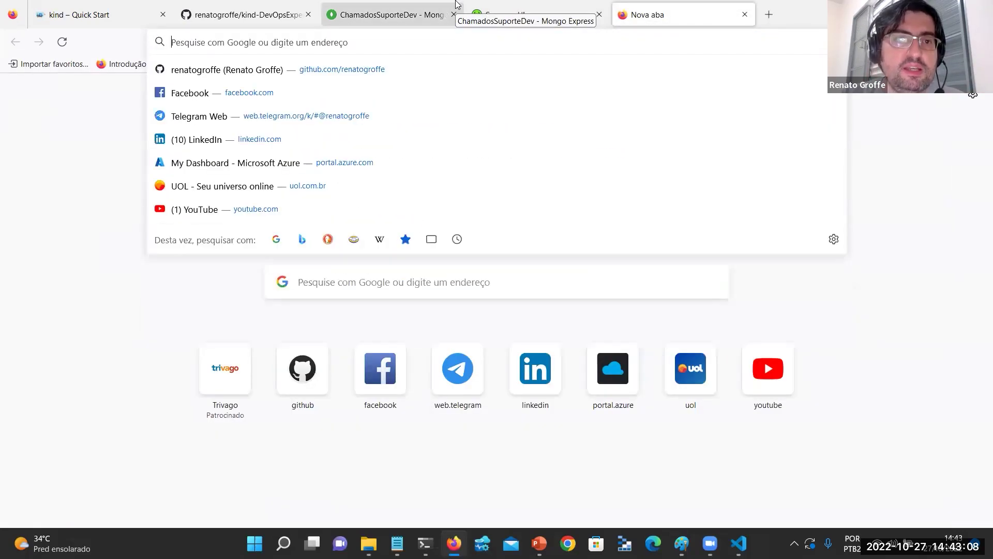
text(groffe-)
text(testes)
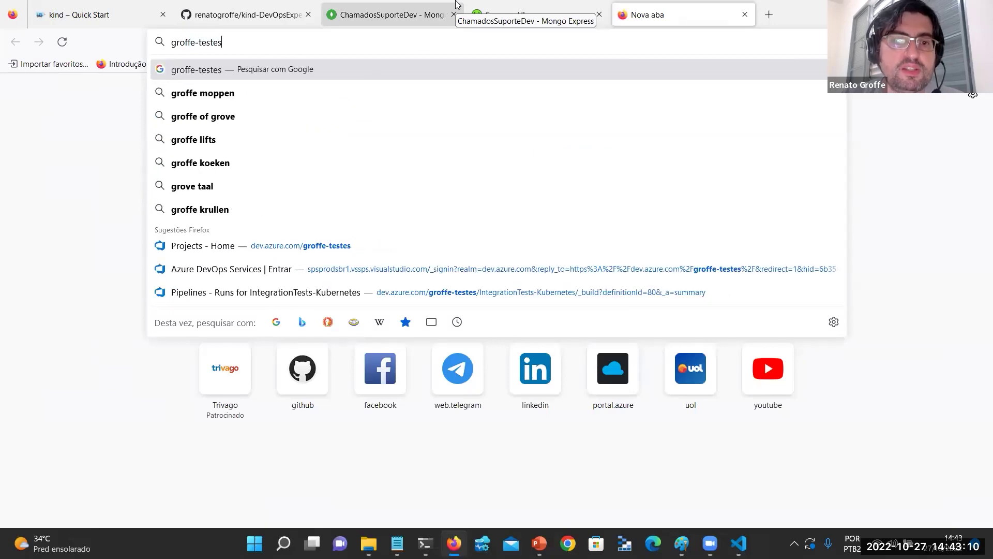
key(Down)
key(Down)
key(Up)
key(Return)
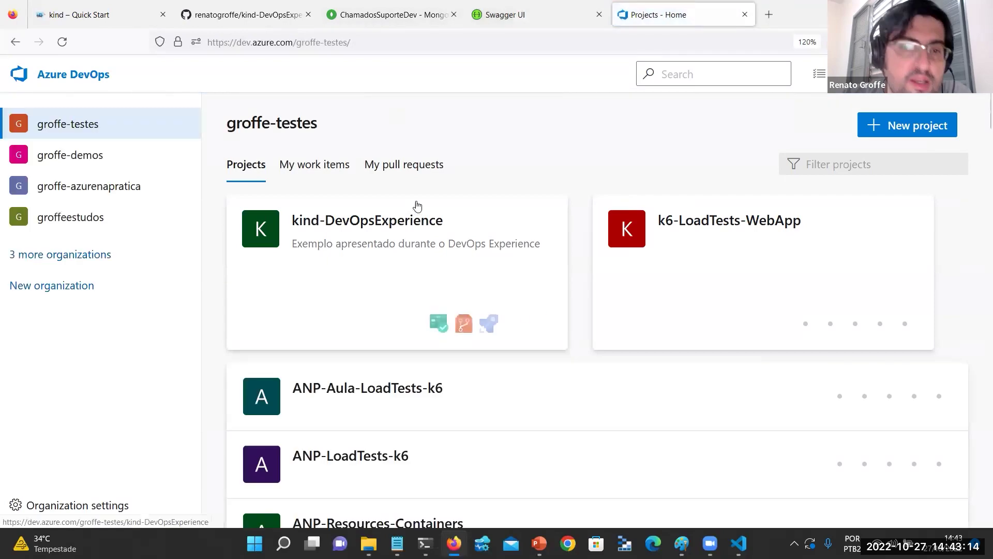
Open the github.com/actions/virtual-environments page in another new tab.
click(768, 14)
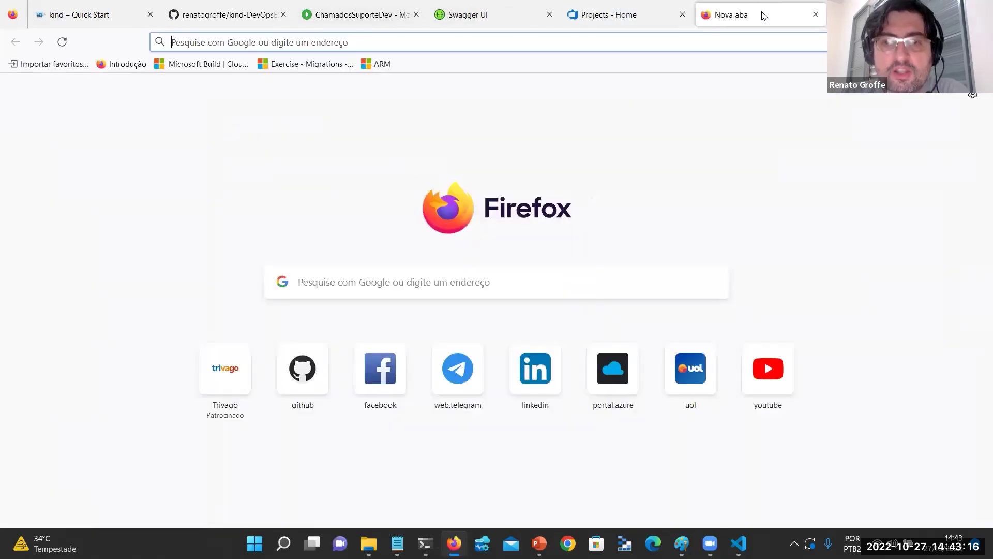
text(virtual)
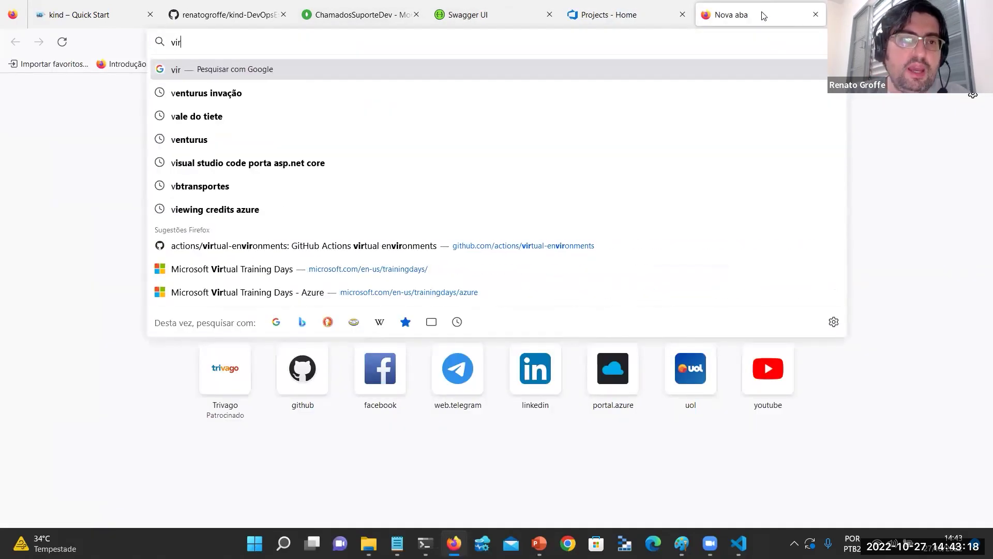
key(Down)
key(Down)
key(Down)
key(Down)
key(Down)
key(Down)
key(Down)
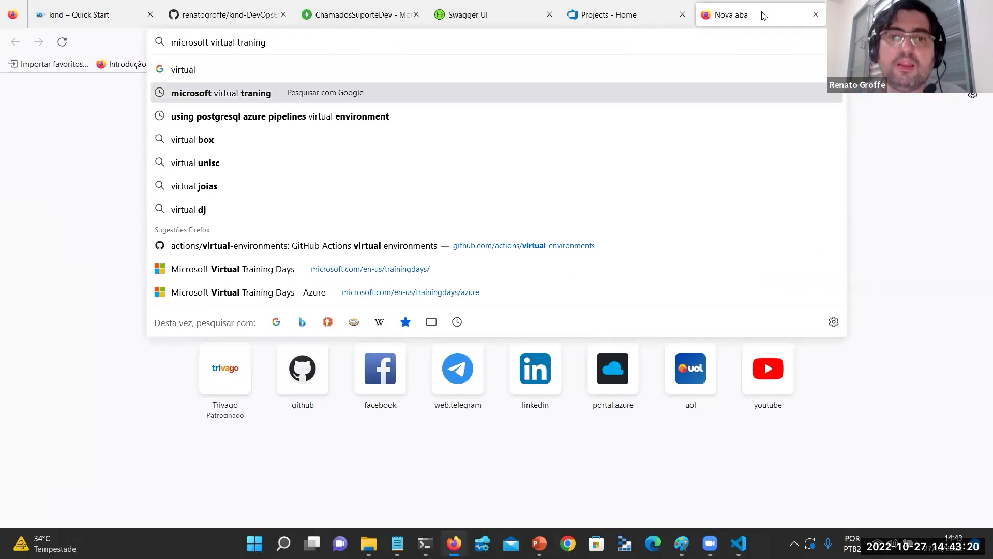
key(Return)
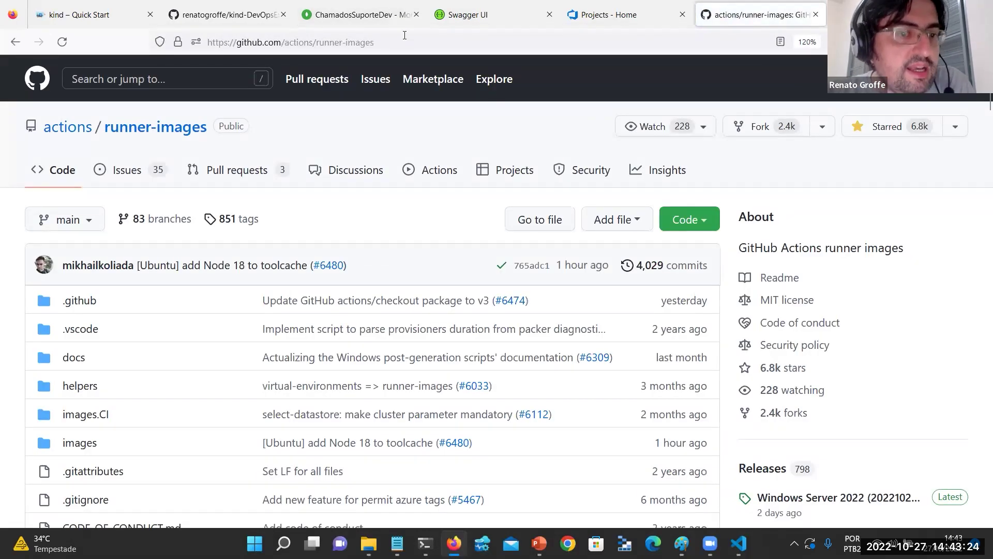
Open the ubuntu-20.04 image readme from the runner-images table in a new tab.
scroll(257, 137, down, 8)
scroll(257, 137, up, 8)
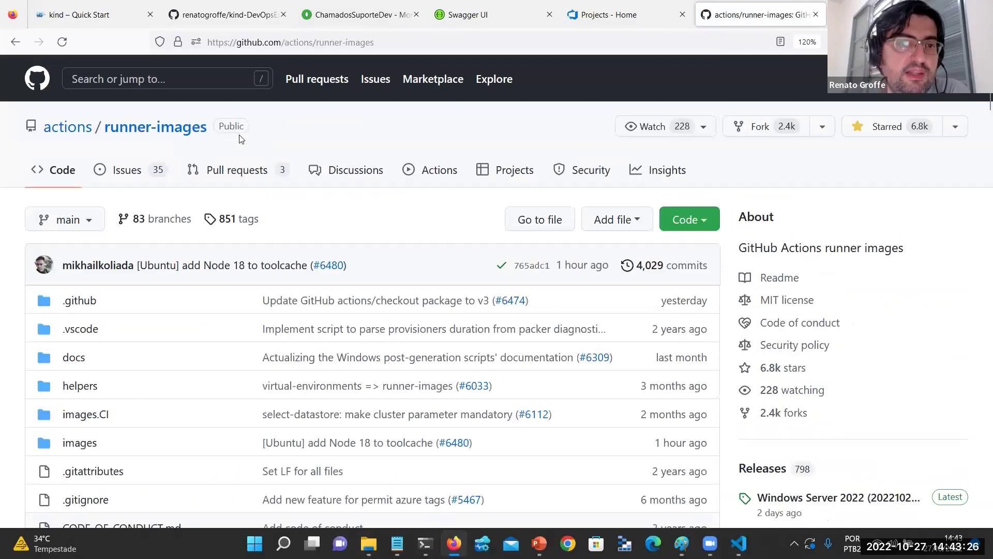
scroll(240, 139, down, 9)
scroll(238, 138, up, 3)
scroll(236, 140, down, 3)
scroll(236, 139, down, 10)
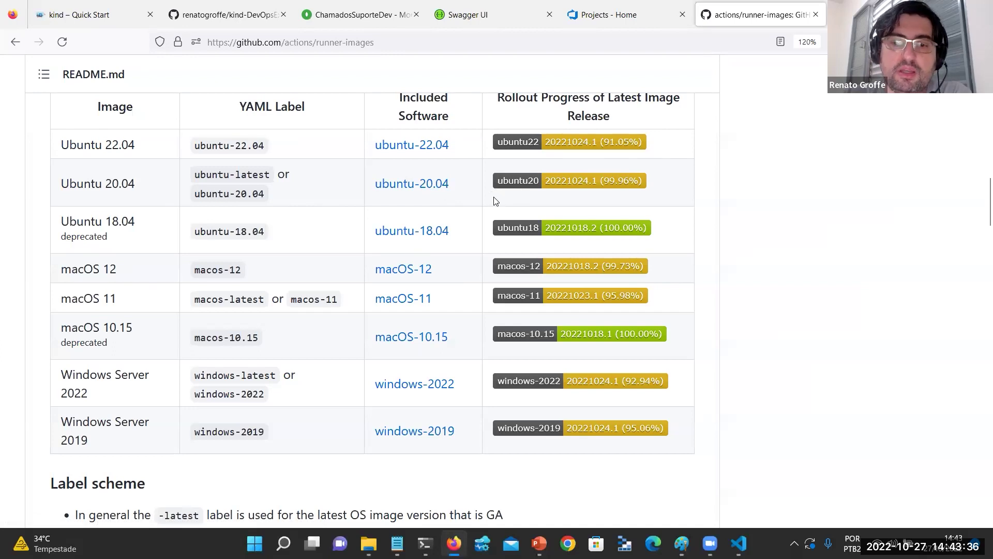
right_click(414, 187)
click(430, 197)
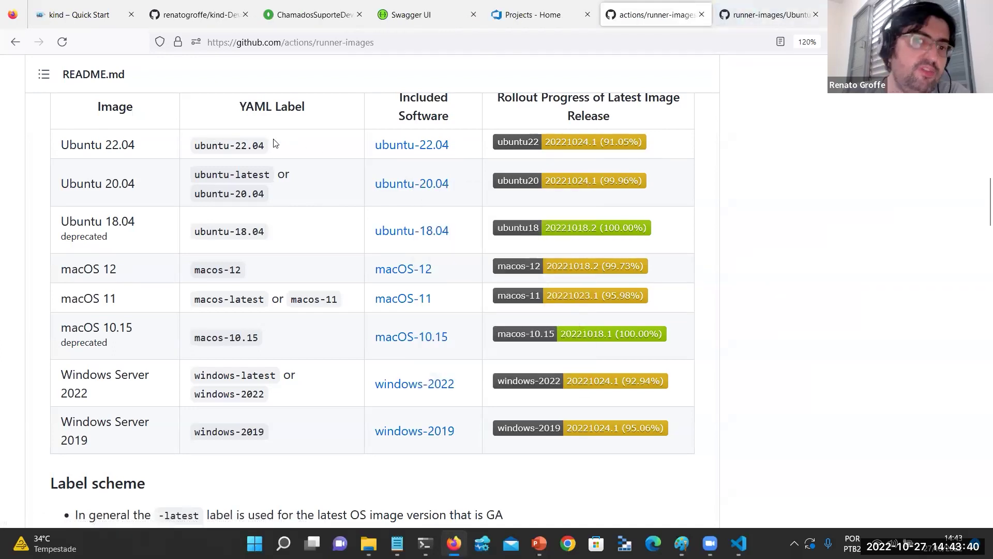
click(761, 9)
Search the Ubuntu 20.04 readme for 'kind' to locate the Kind 0.16.0 entry.
scroll(519, 169, down, 8)
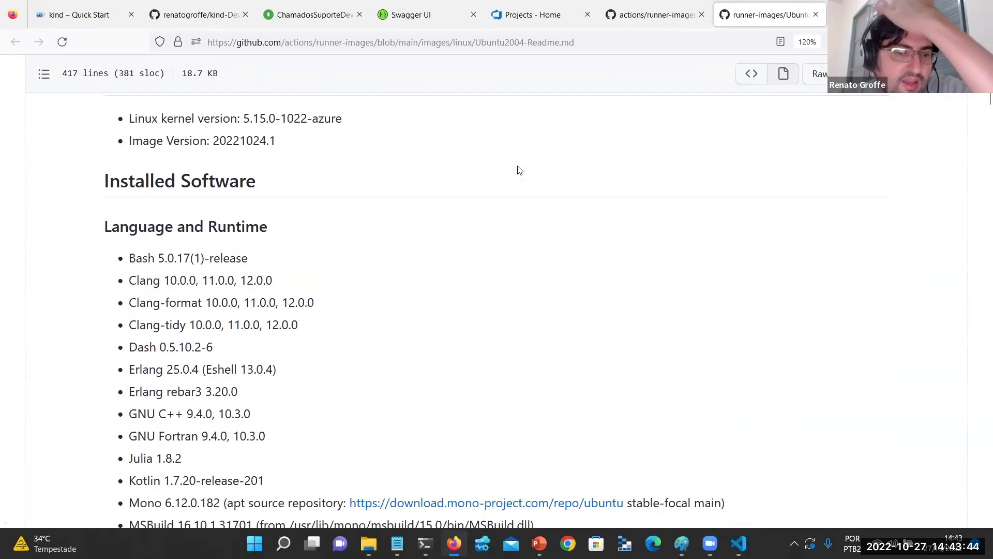
scroll(520, 169, up, 8)
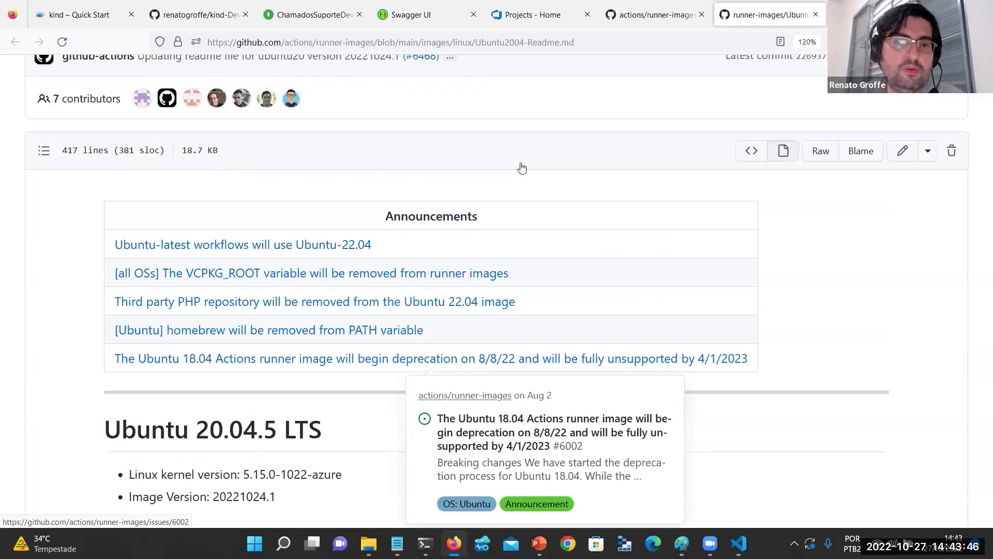
scroll(522, 168, down, 20)
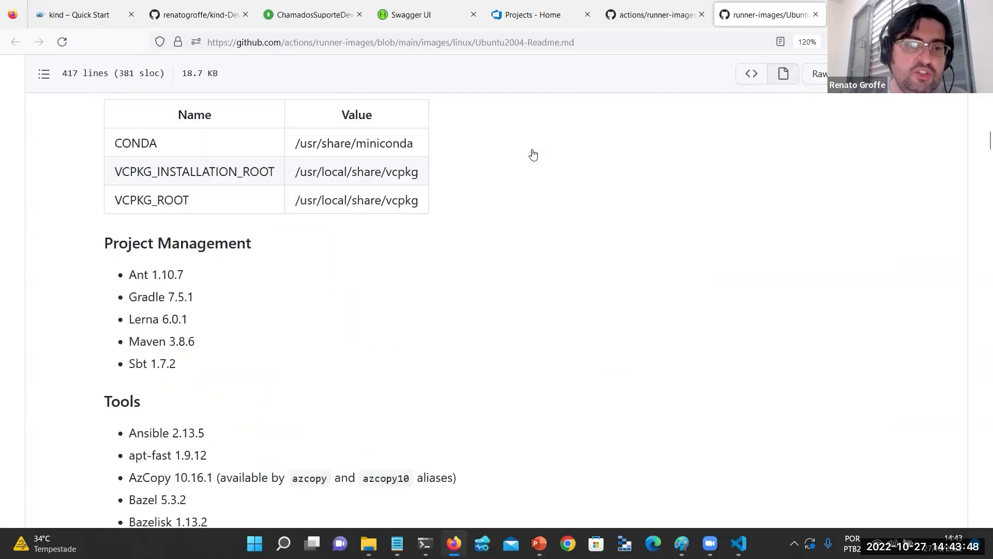
scroll(534, 154, down, 20)
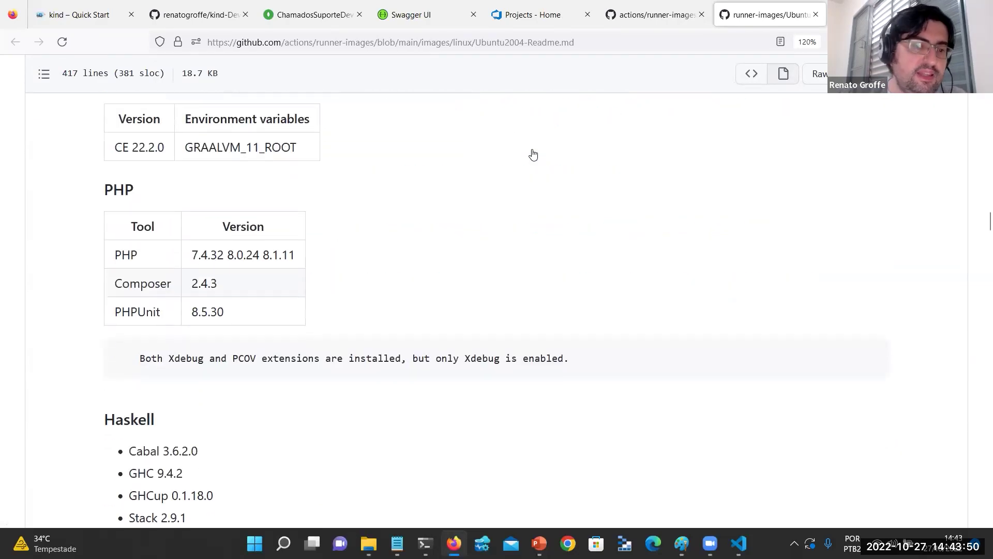
scroll(533, 154, down, 20)
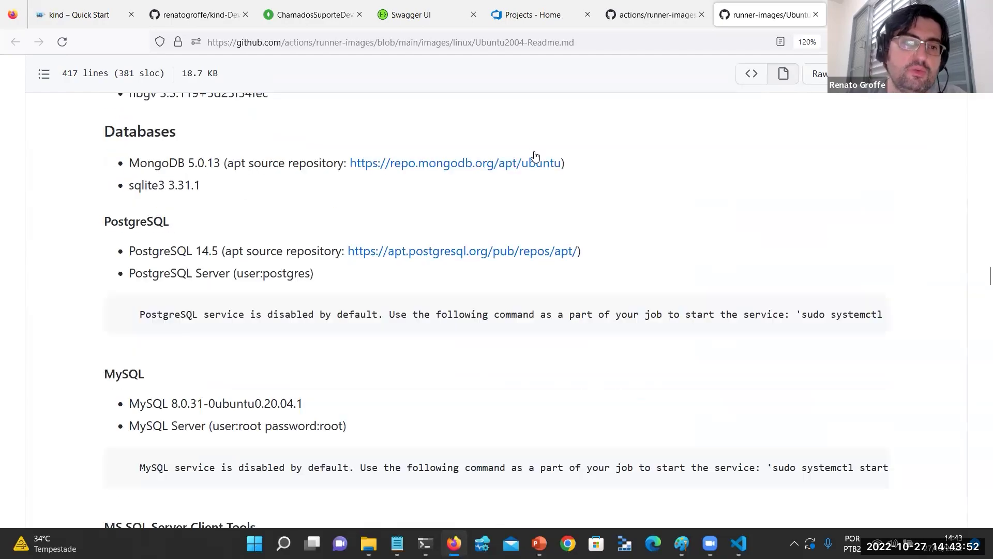
scroll(535, 156, down, 20)
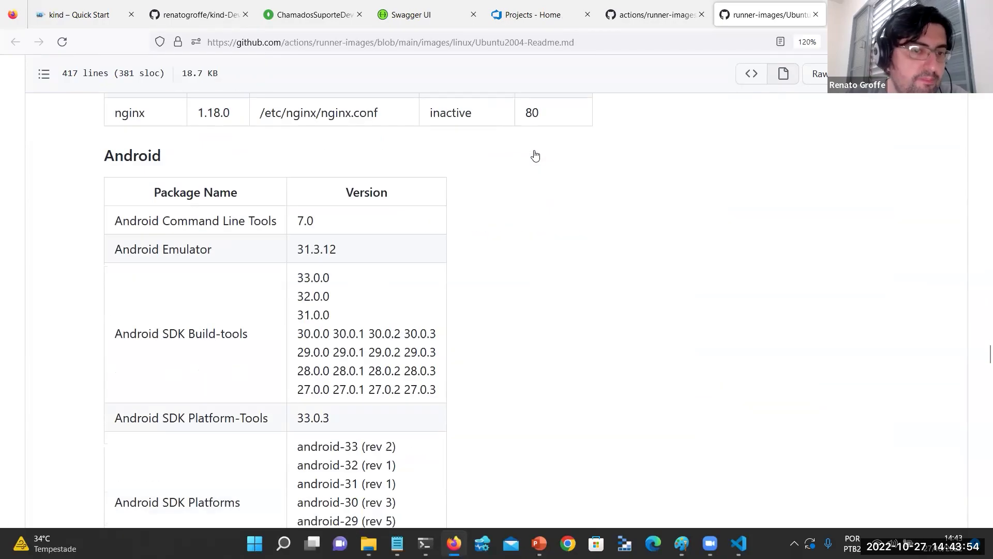
scroll(535, 155, down, 20)
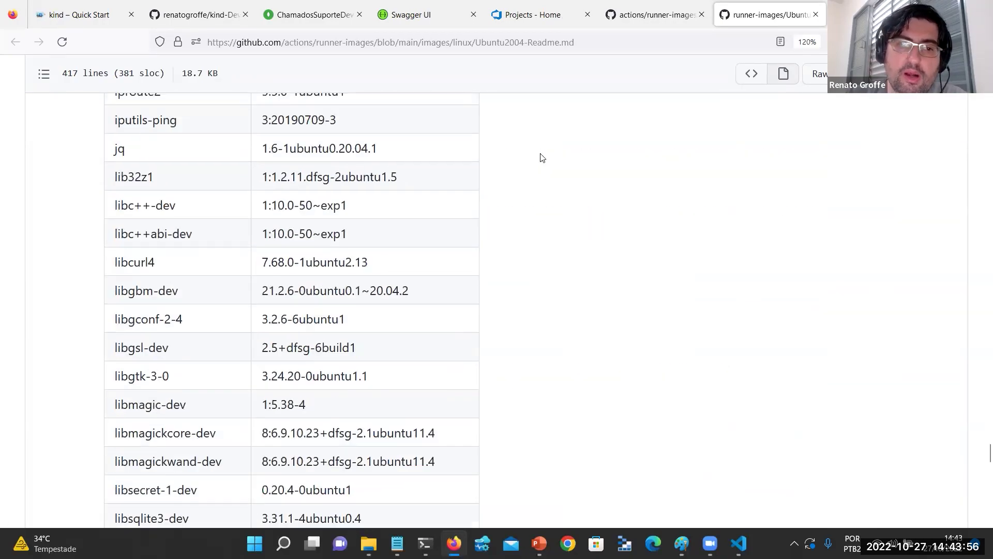
scroll(542, 158, down, 10)
scroll(536, 158, up, 15)
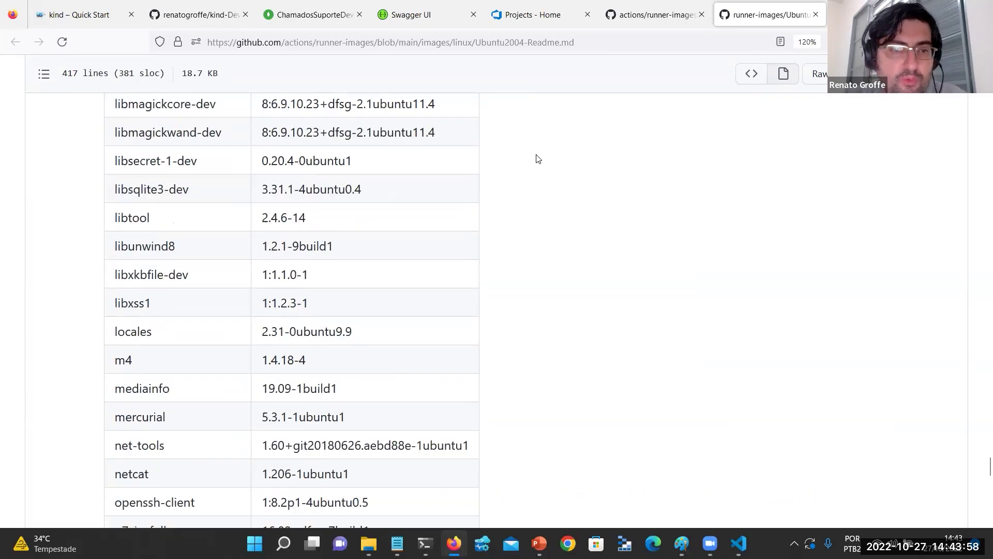
key(ctrl+f)
text(miniku)
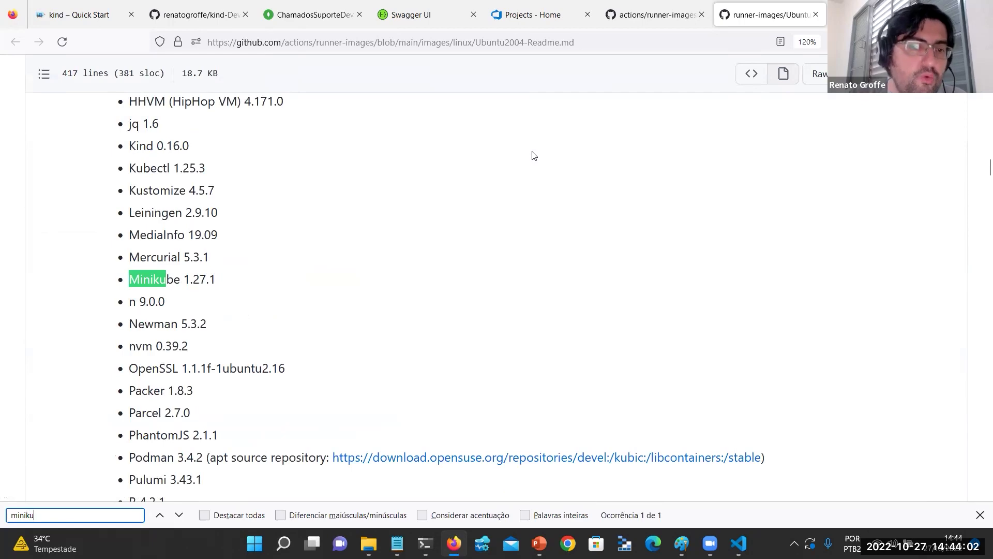
key(BackSpace)
key(BackSpace)
key(BackSpace)
key(BackSpace)
key(BackSpace)
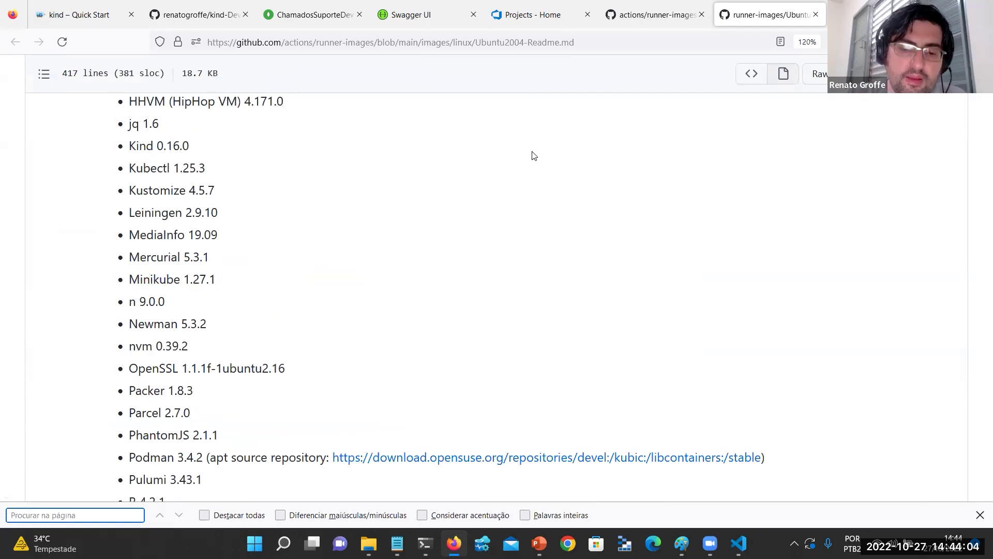
text(k)
key(BackSpace)
text(kind)
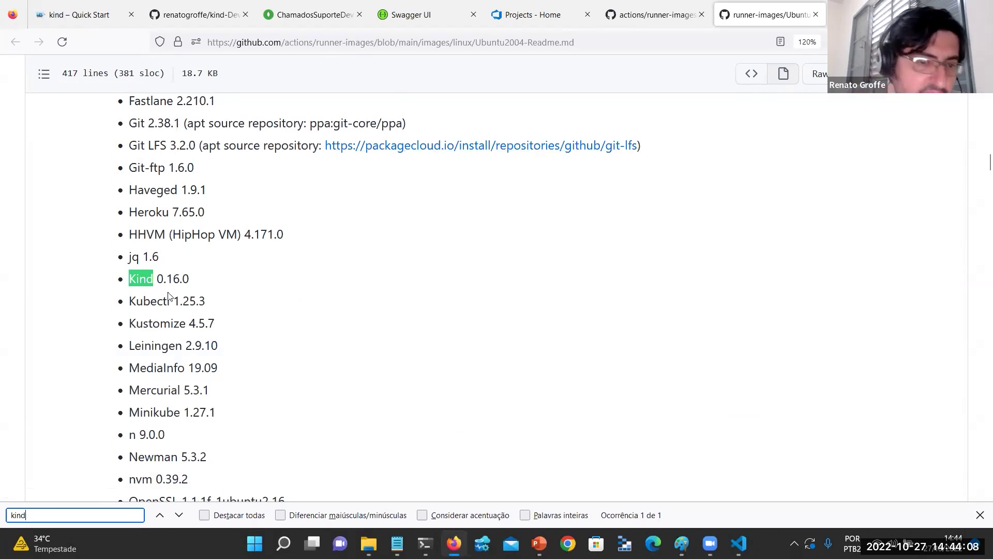
click(169, 294)
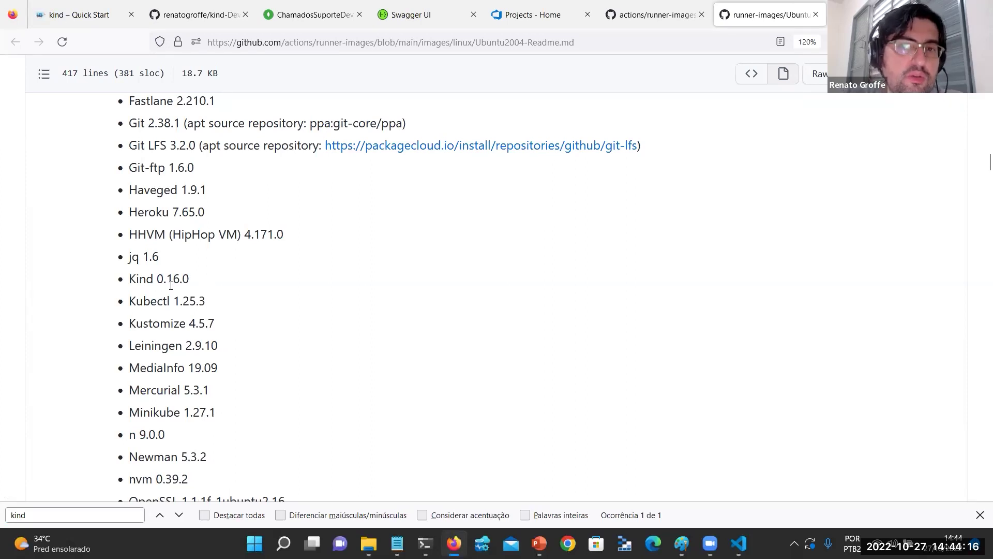
key(ctrl+Tab)
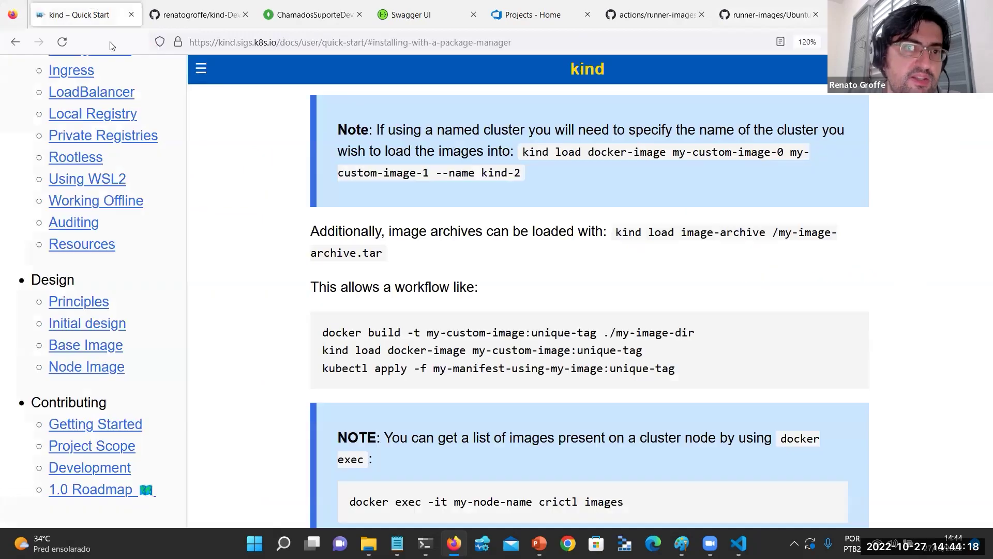
scroll(238, 294, up, 10)
scroll(238, 294, up, 15)
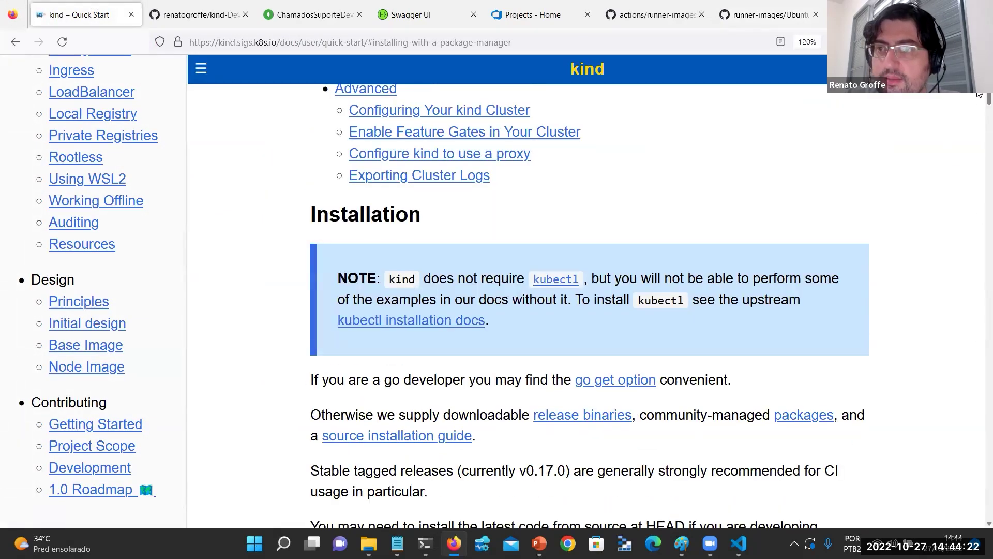
scroll(980, 93, up, 10)
scroll(138, 146, up, 5)
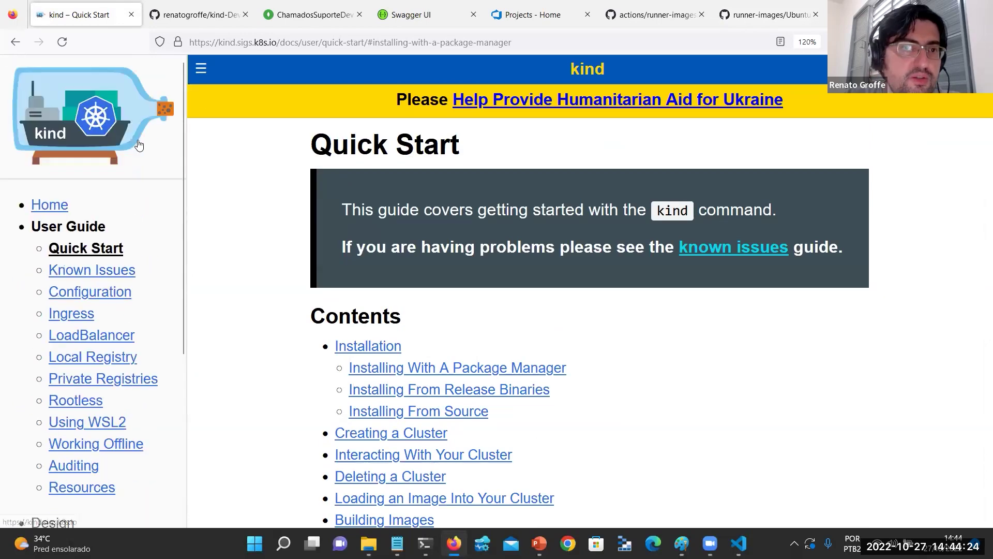
scroll(676, 160, down, 1)
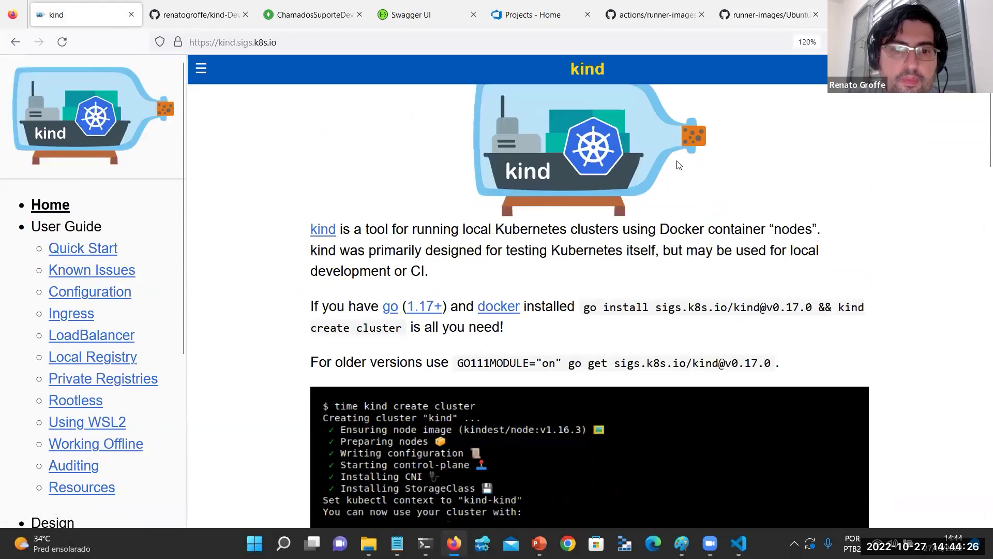
click(762, 5)
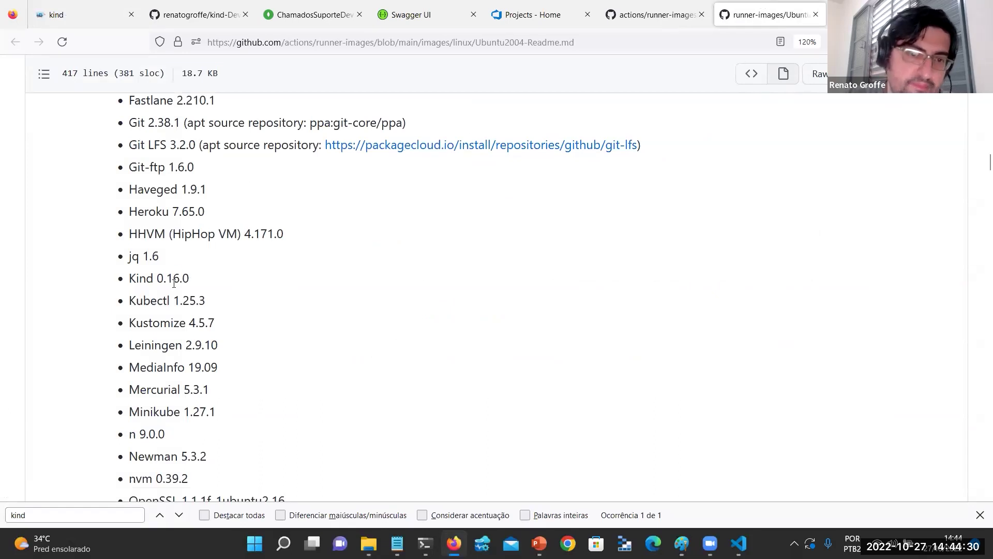
triple_click(173, 283)
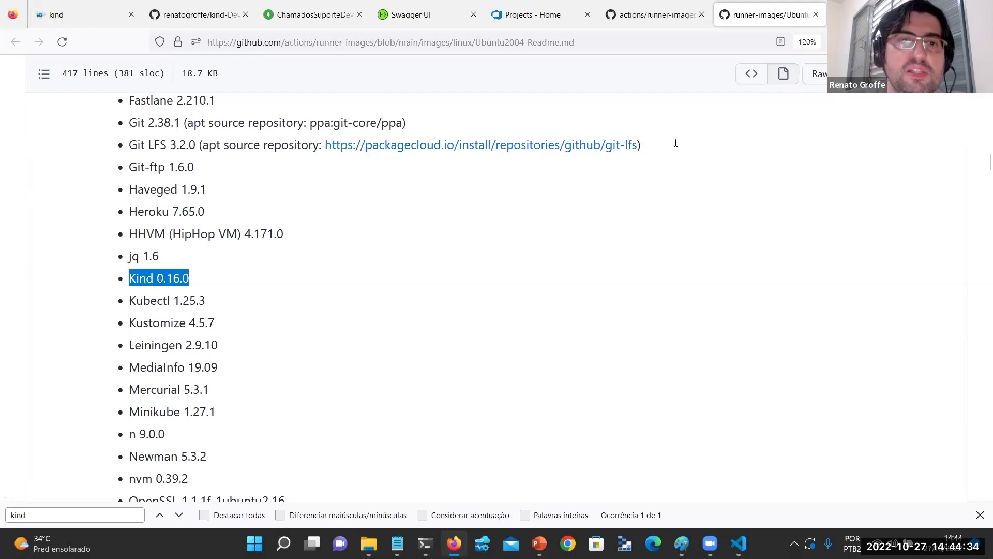
click(550, 4)
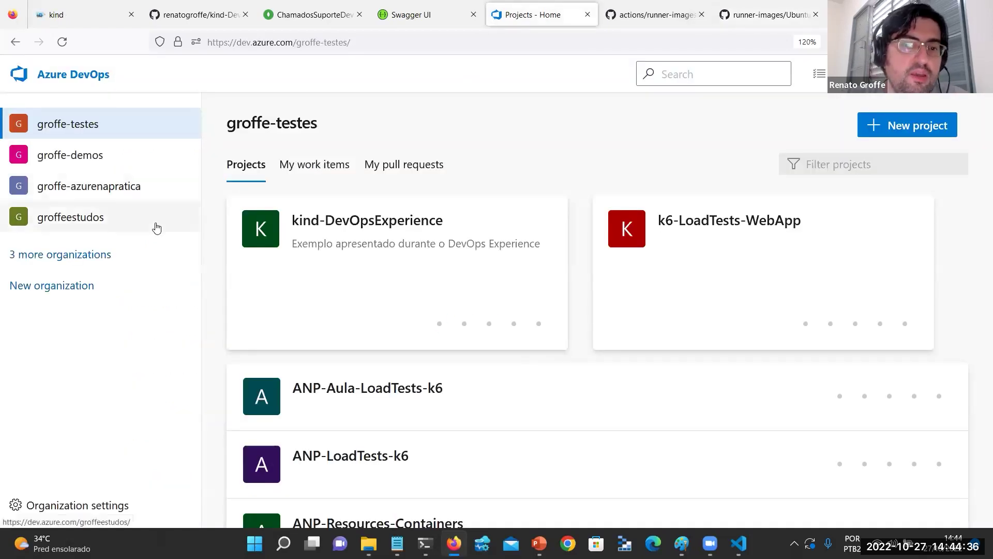
Preview the new-pipeline wizard with Azure Repos Git and the Suporte repo, then close it.
click(335, 237)
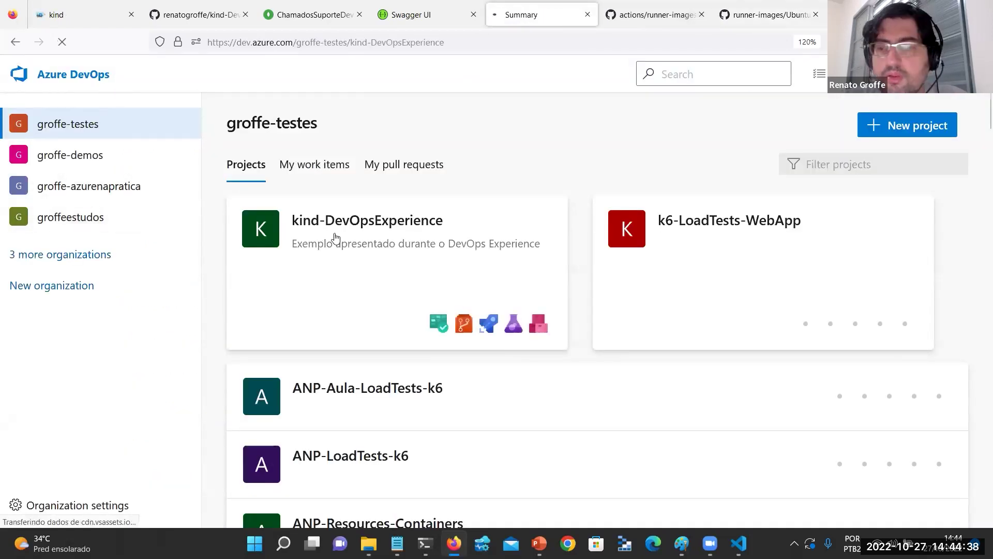
mouse_move(18, 295)
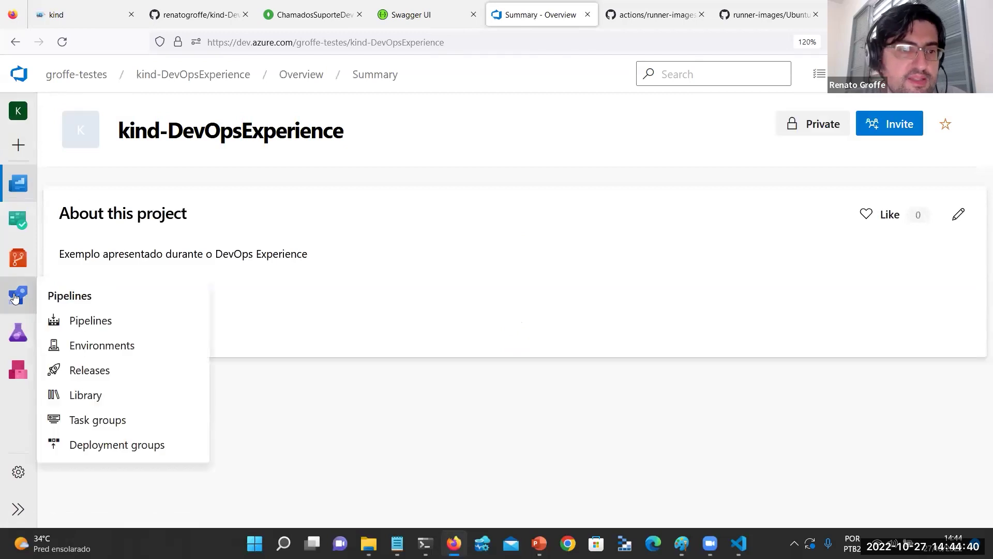
click(87, 322)
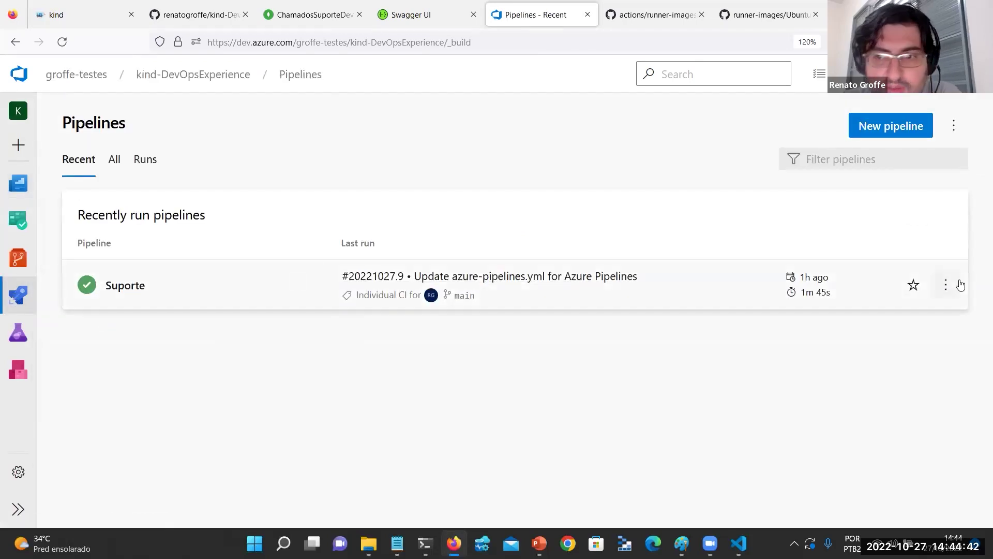
click(944, 285)
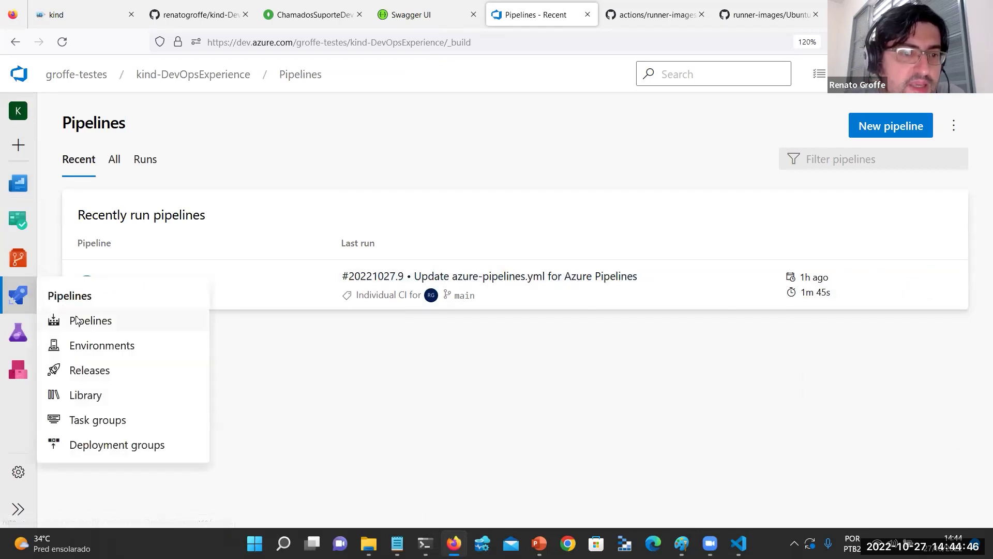
right_click(890, 127)
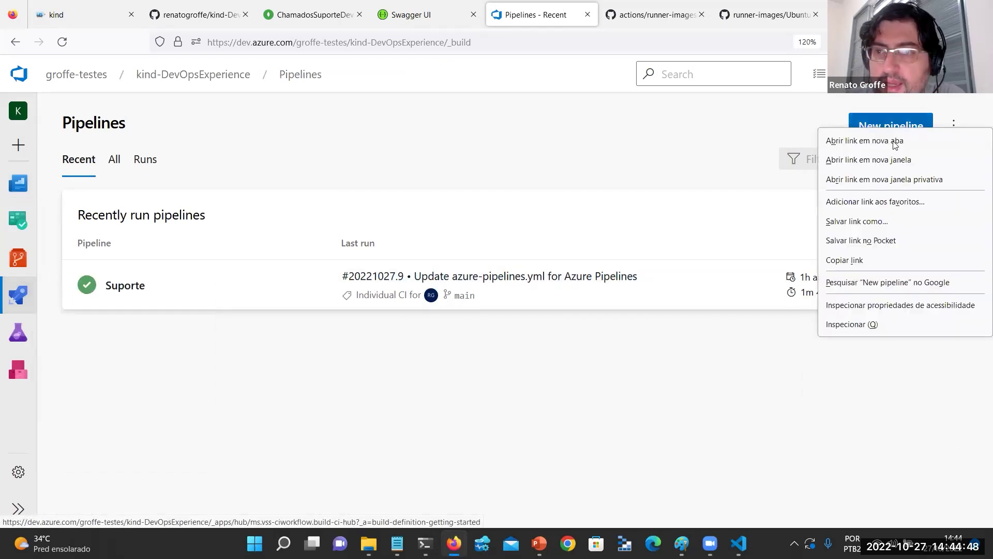
click(869, 140)
click(582, 14)
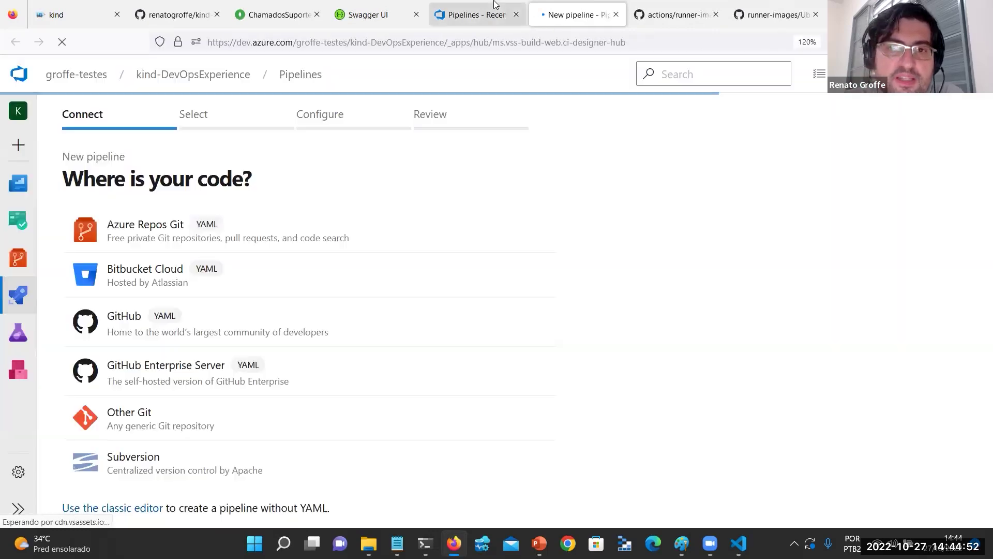
click(214, 242)
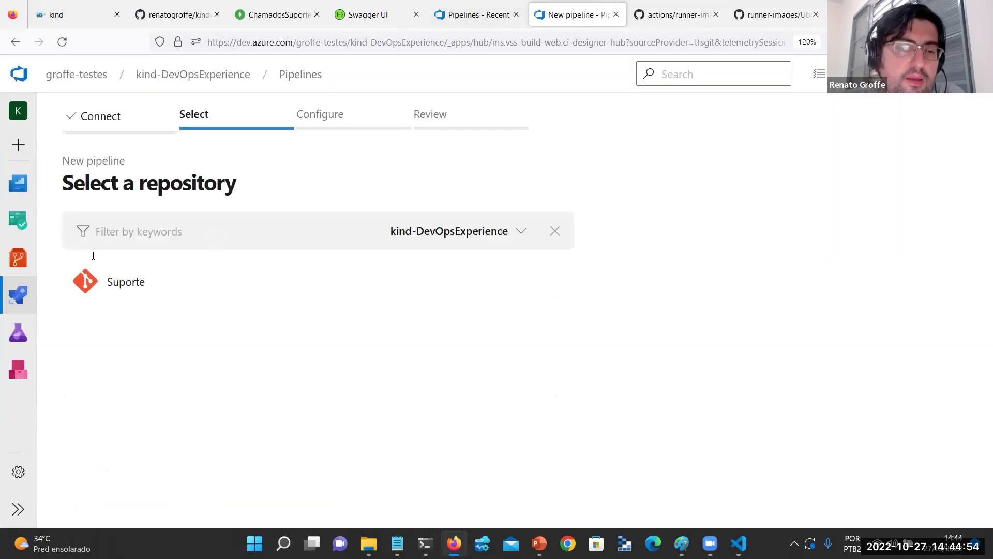
click(119, 293)
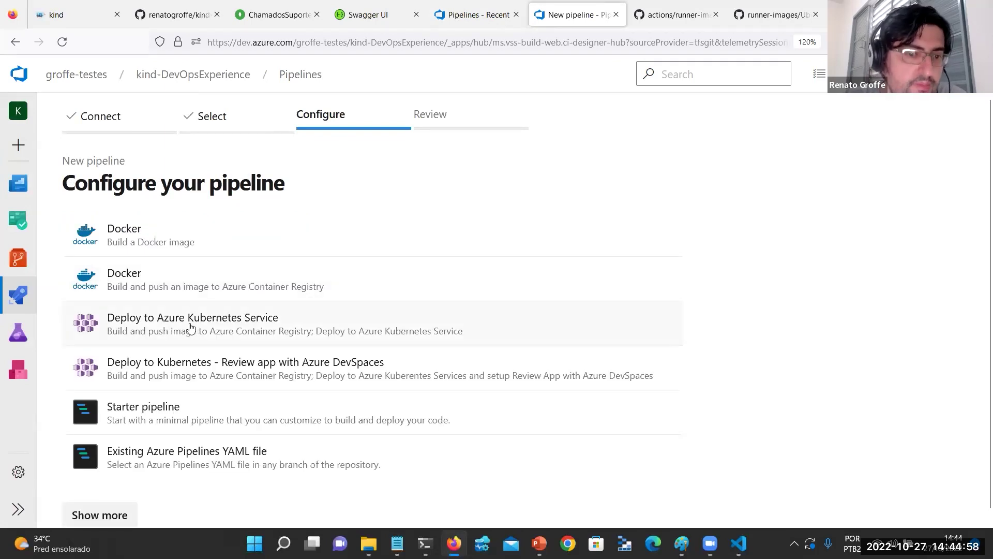
click(616, 15)
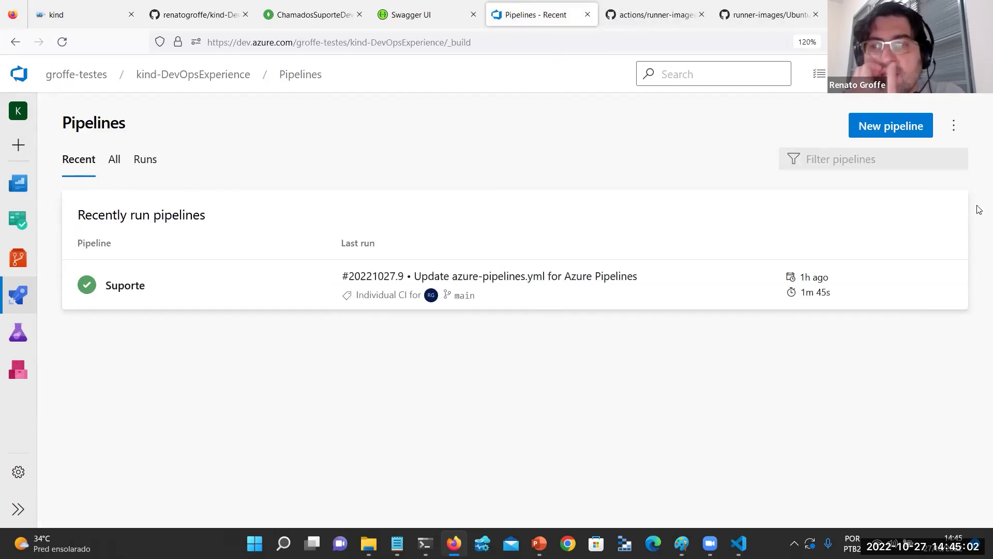
Open the Suporte pipeline's azure-pipelines.yml in the YAML editor and review the Docker@2 step.
click(945, 286)
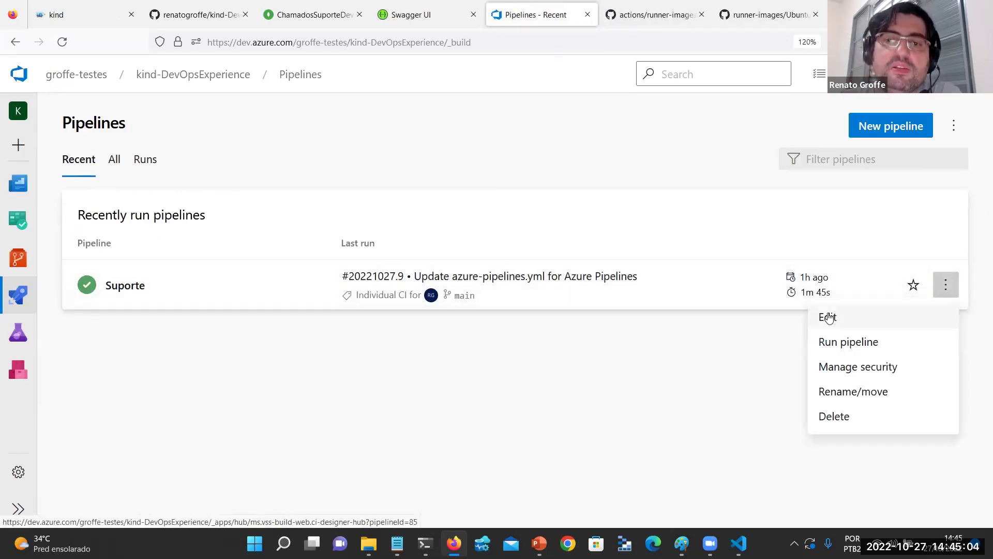
click(829, 316)
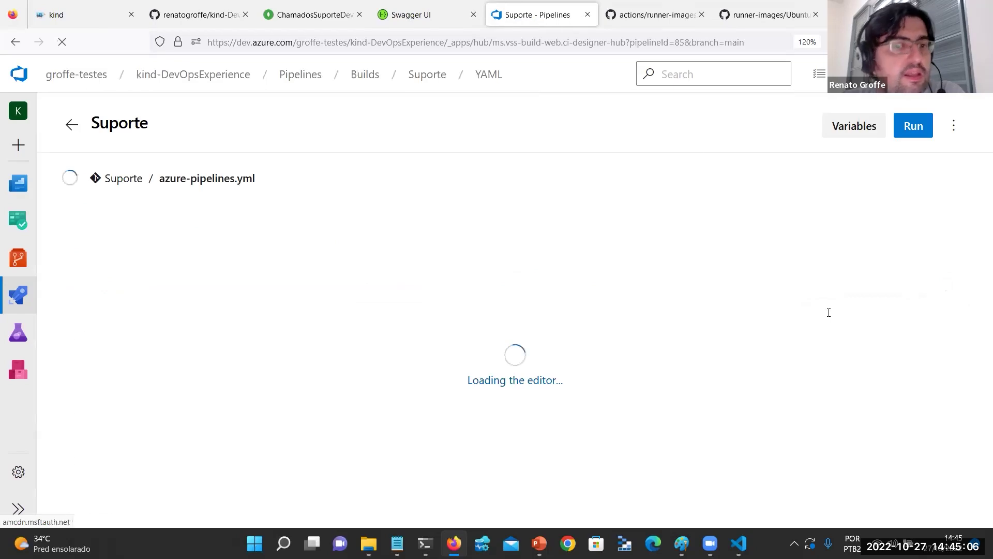
scroll(352, 294, down, 6)
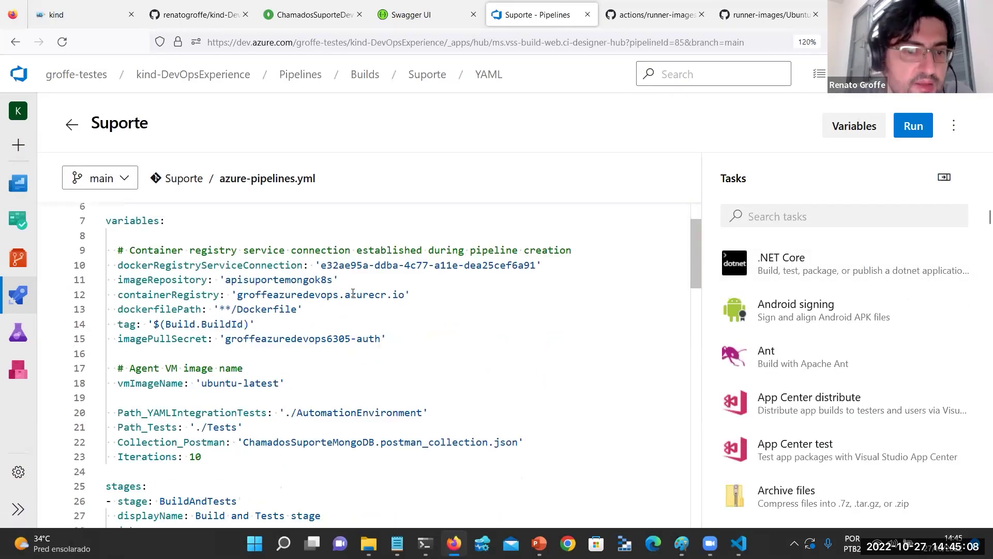
scroll(352, 294, down, 9)
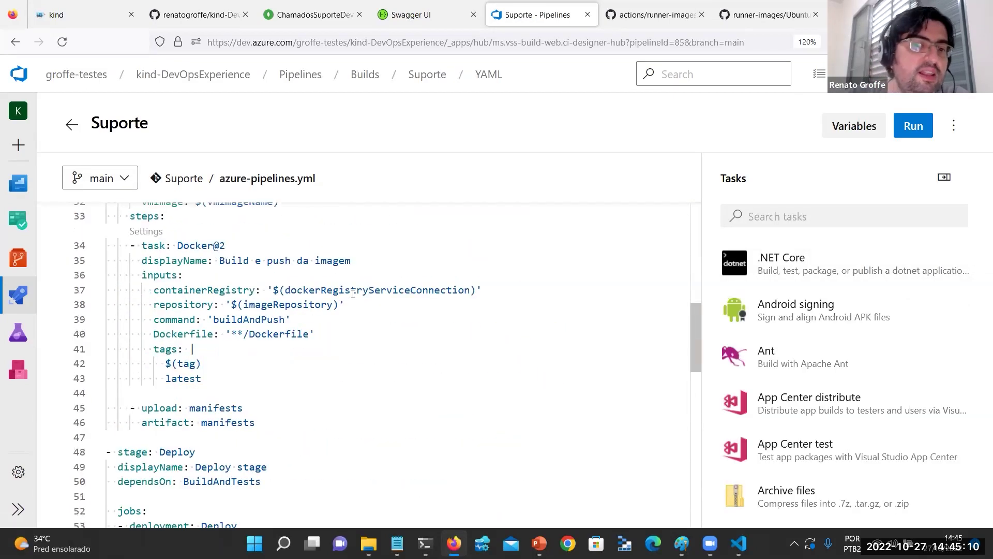
scroll(349, 297, up, 5)
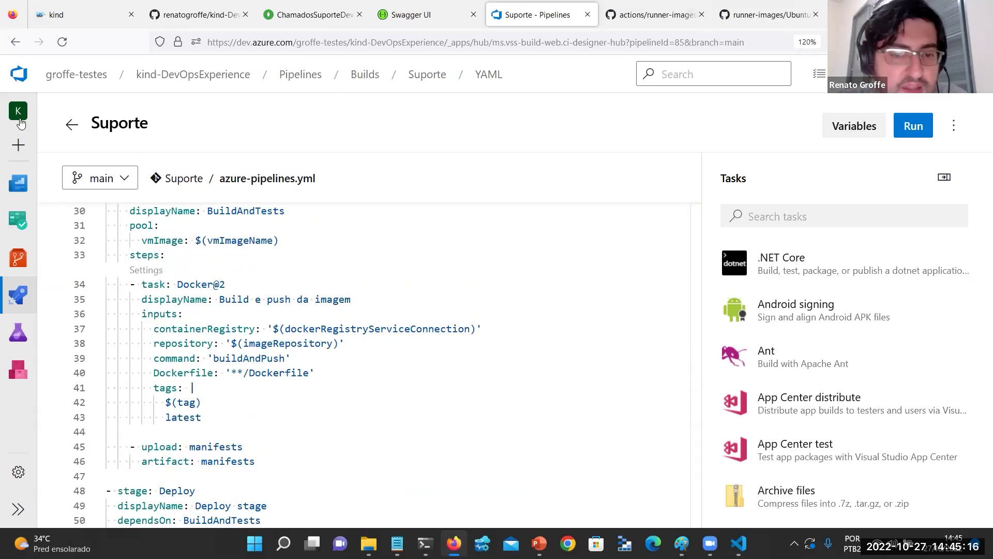
Open kind-DevOpsExperience's AutomationEnvironment folder in Visual Studio Code via Abrir com Code.
click(369, 543)
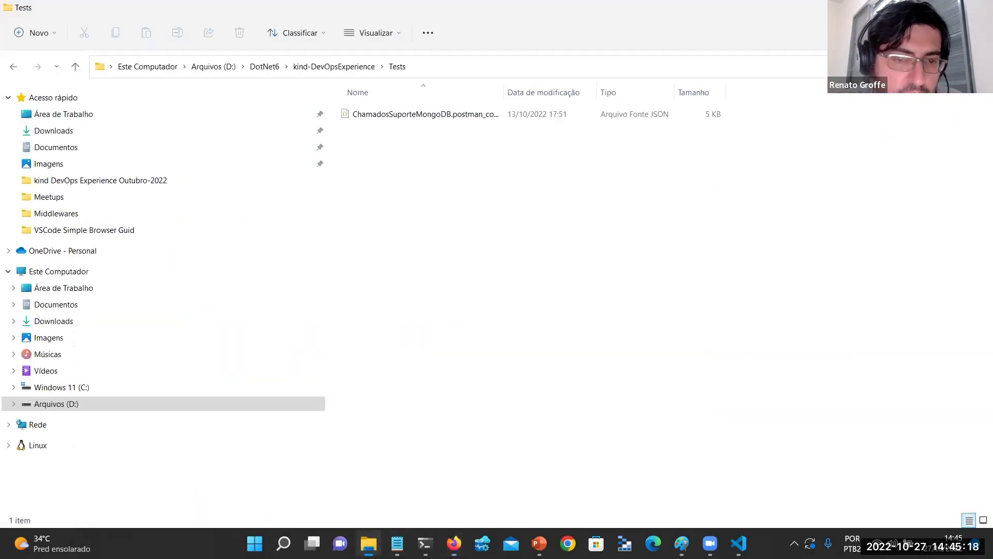
click(331, 66)
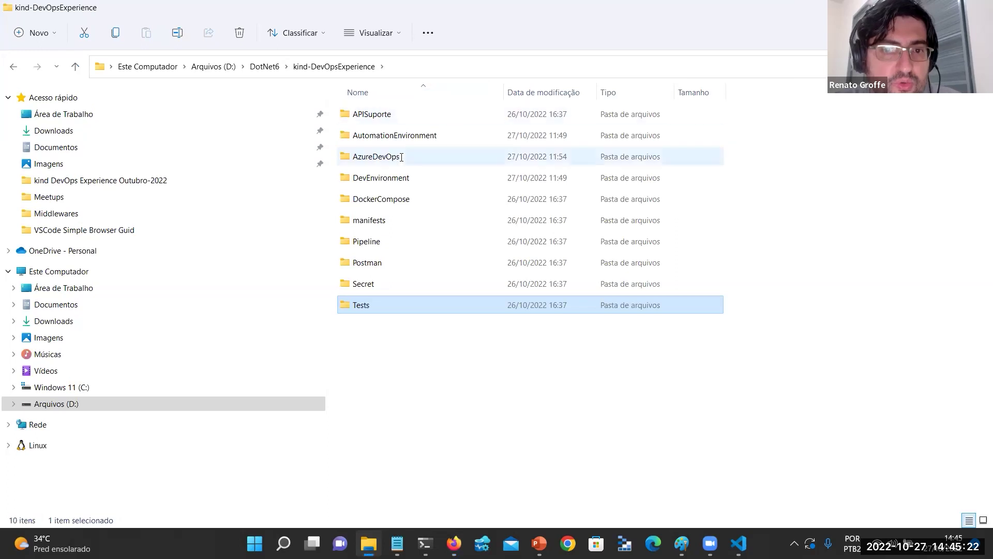
double_click(396, 136)
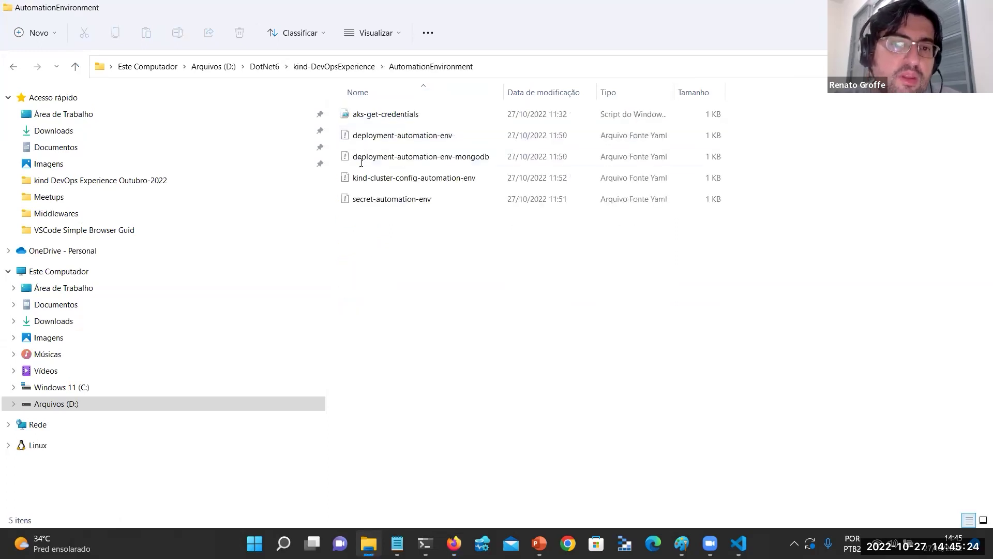
right_click(369, 265)
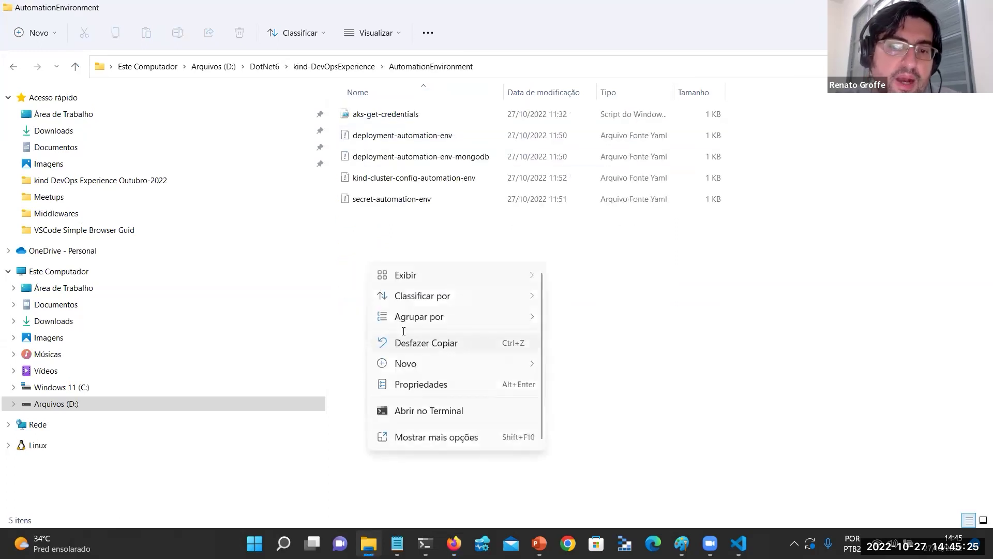
click(433, 437)
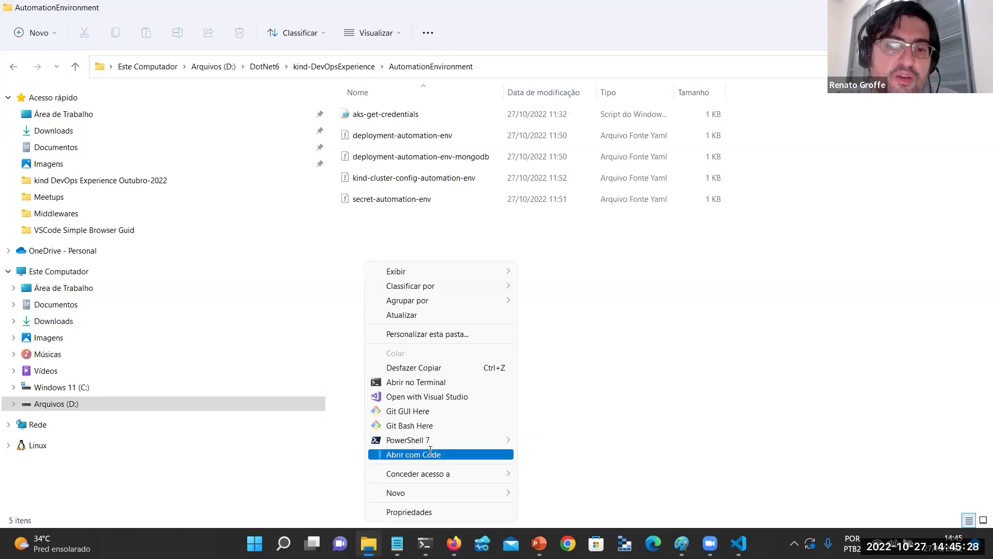
click(430, 454)
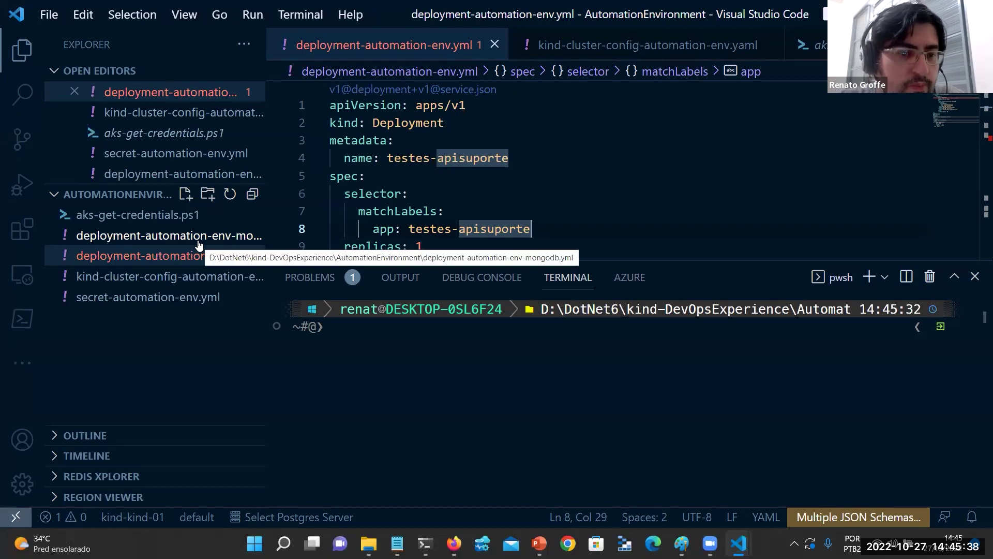
Review aks-get-credentials.ps1 and the kind cluster config's hostPort 5000 and 127.0.0.1 settings.
click(170, 237)
click(155, 216)
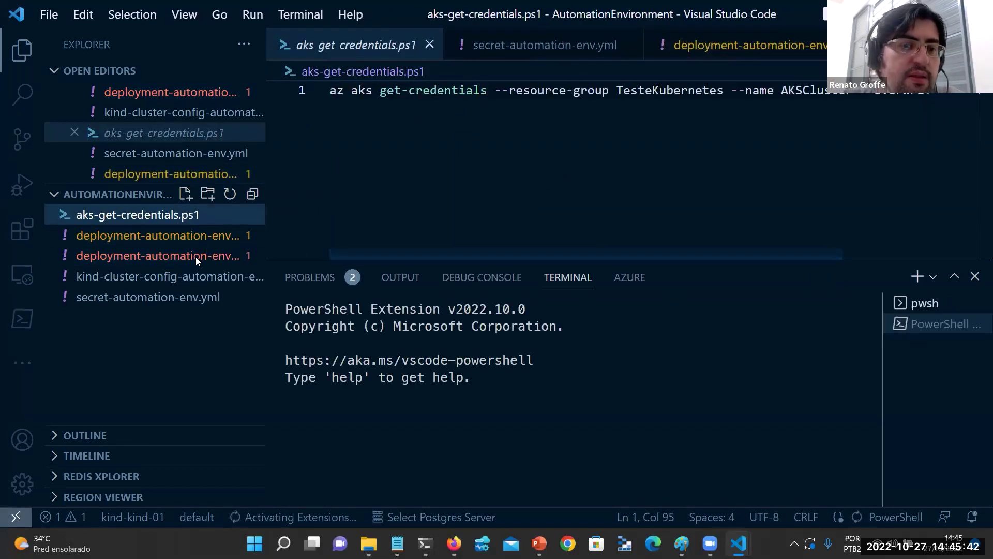
click(172, 280)
scroll(626, 176, down, 3)
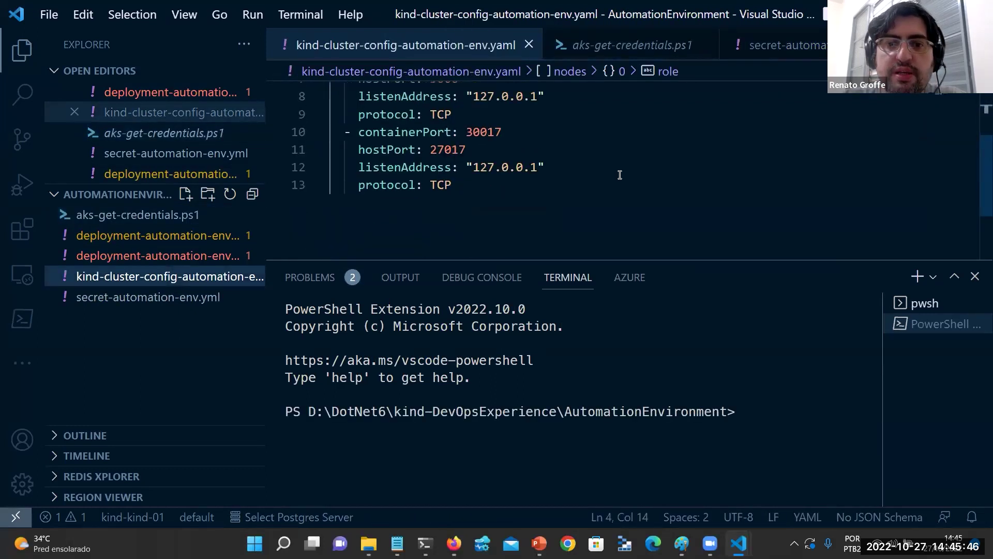
scroll(616, 175, up, 3)
click(487, 193)
scroll(487, 193, down, 1)
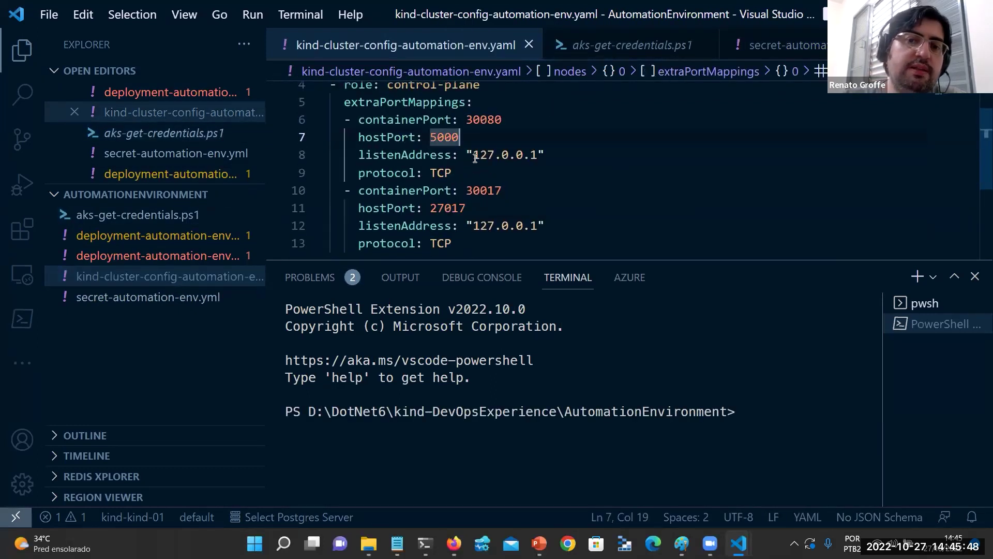
click(480, 155)
key(ctrl+End)
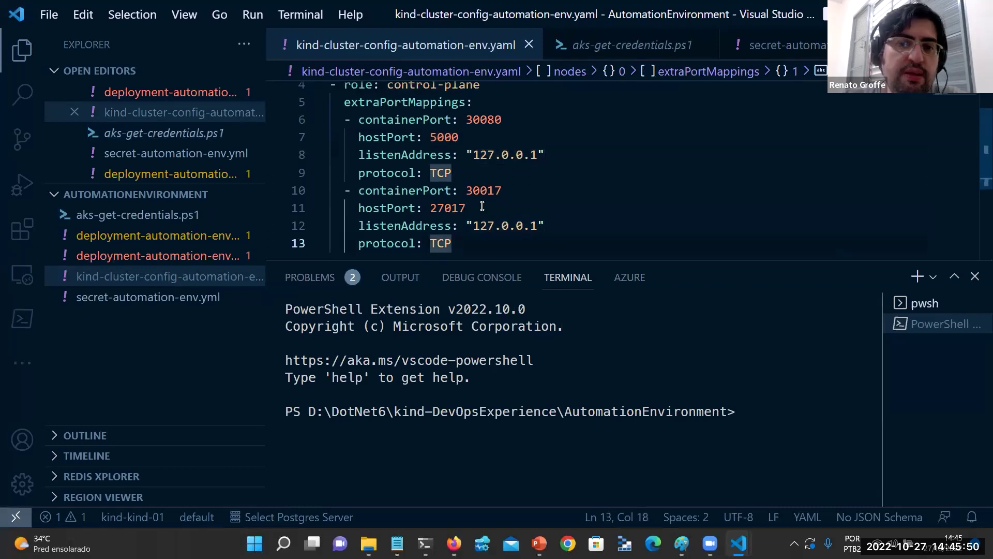
Inspect deployment-automation-env.yml and its #{IMAGEM_BUILDADA_PARA_TESTES}# image placeholder.
click(187, 256)
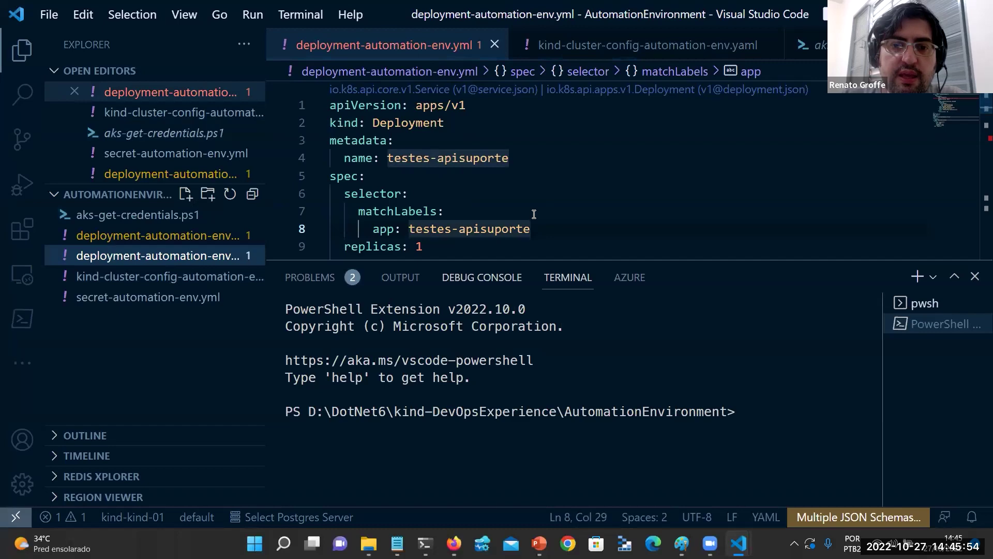
drag(543, 260, 545, 315)
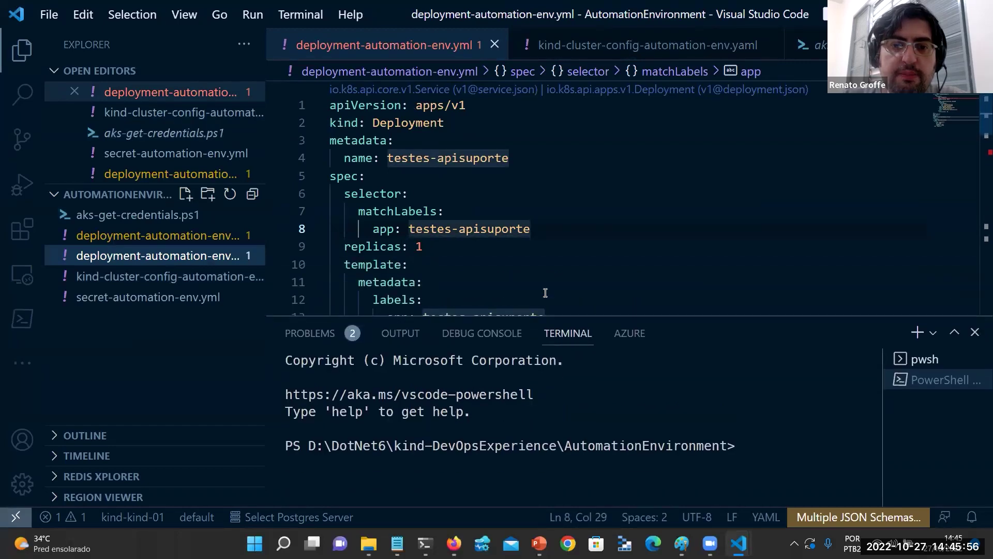
click(544, 211)
scroll(543, 211, down, 5)
scroll(539, 202, up, 2)
drag(451, 153, 676, 155)
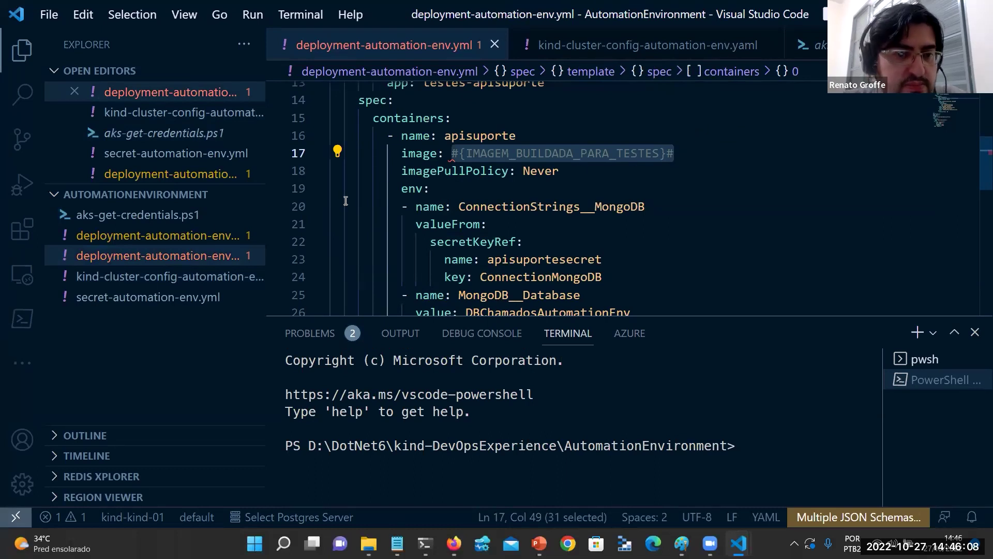
Review deployment-automation-env-mongodb.yml's MongoDB Deployment and testes-mongodb-service, briefly comparing with Firefox.
click(195, 239)
scroll(626, 210, down, 3)
scroll(631, 207, down, 1)
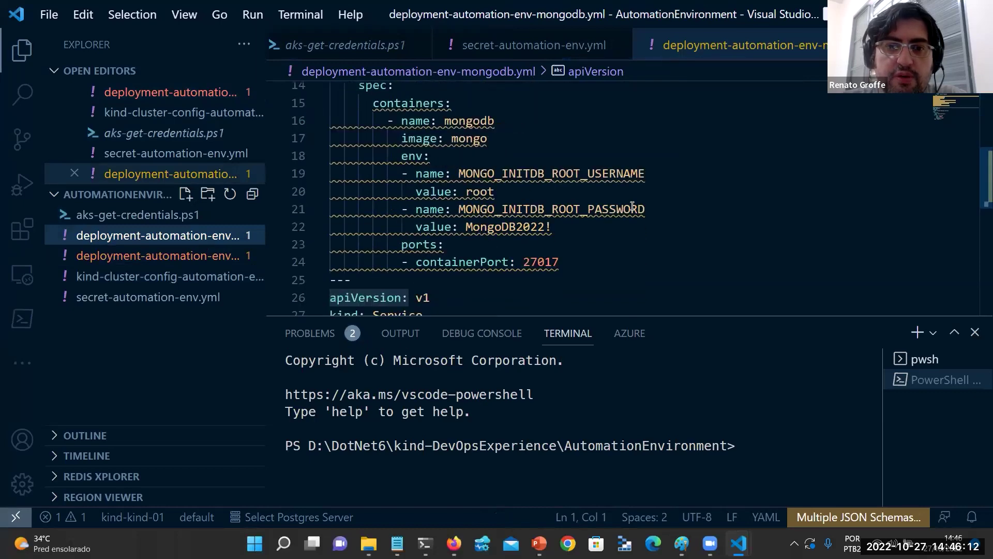
click(582, 187)
scroll(509, 202, down, 1)
scroll(509, 203, up, 1)
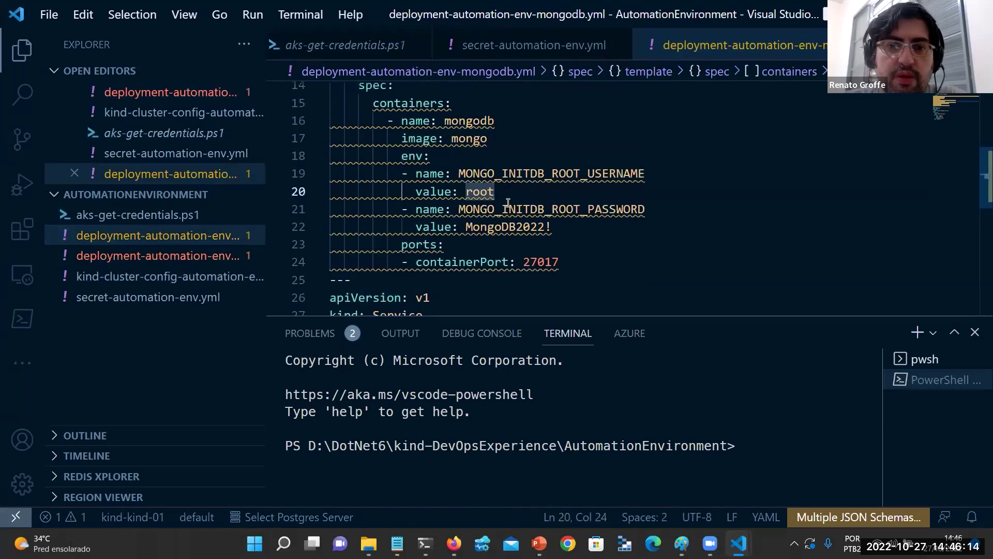
scroll(509, 203, down, 1)
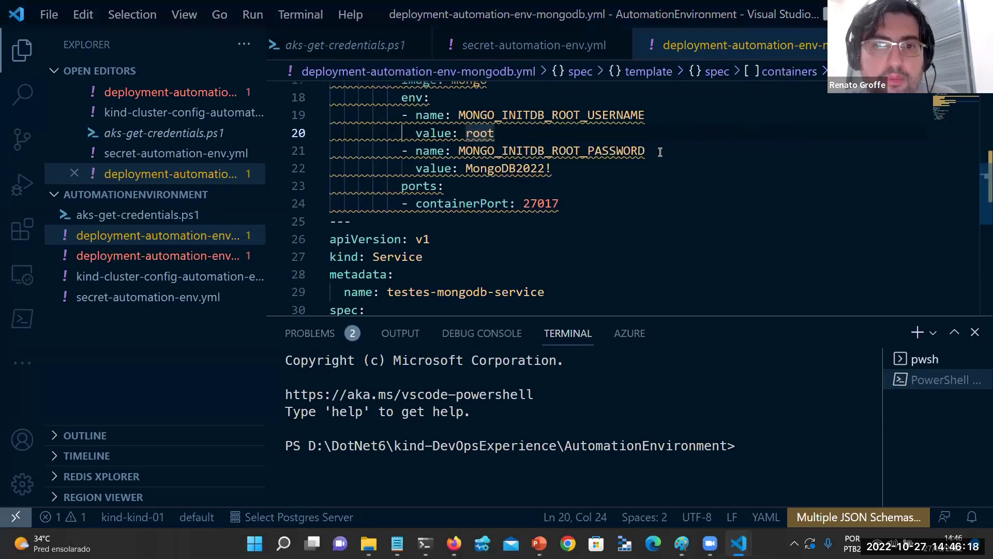
key(alt+Tab)
key(alt+Tab)
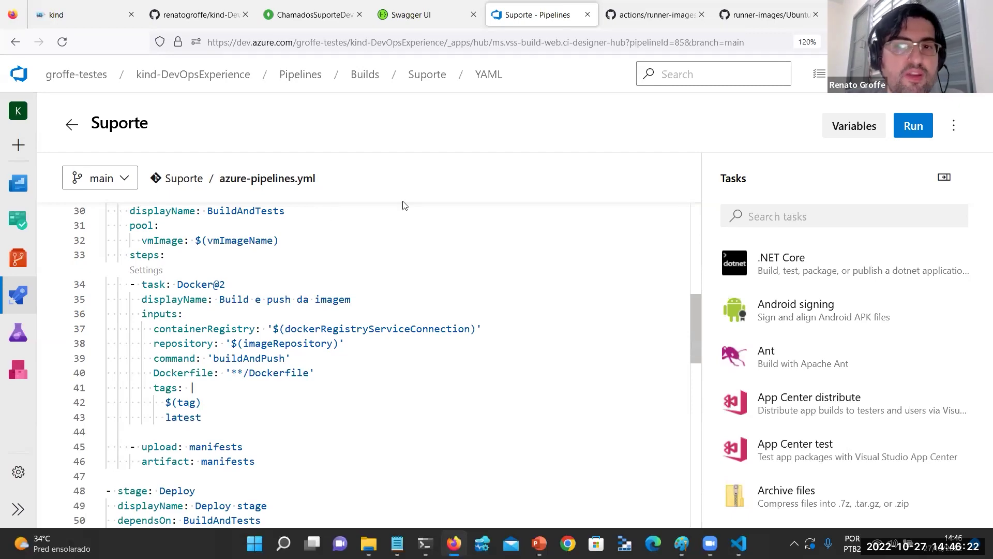
key(alt+Tab)
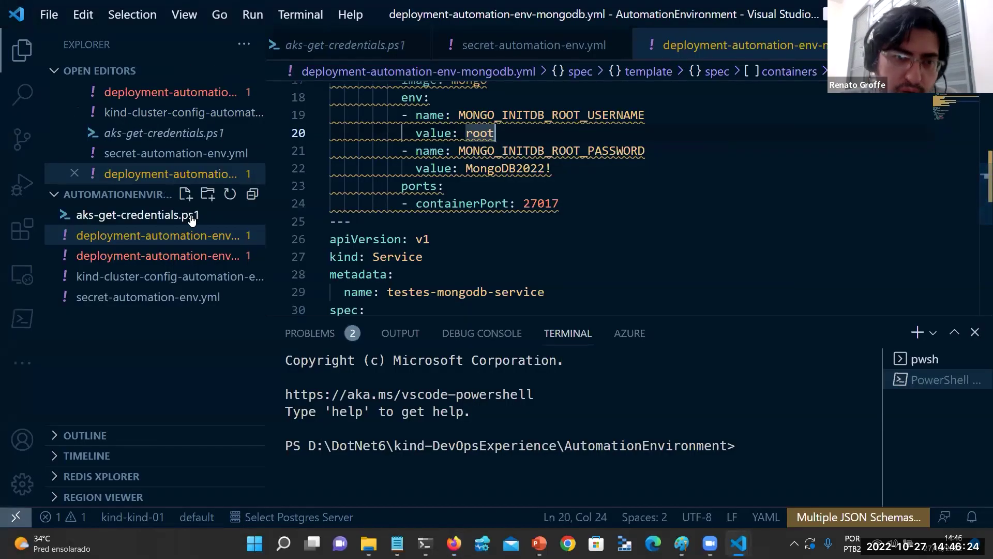
Run the aks get-credentials line from aks-get-credentials.ps1 so AKSCluster becomes the current context.
click(165, 216)
triple_click(594, 94)
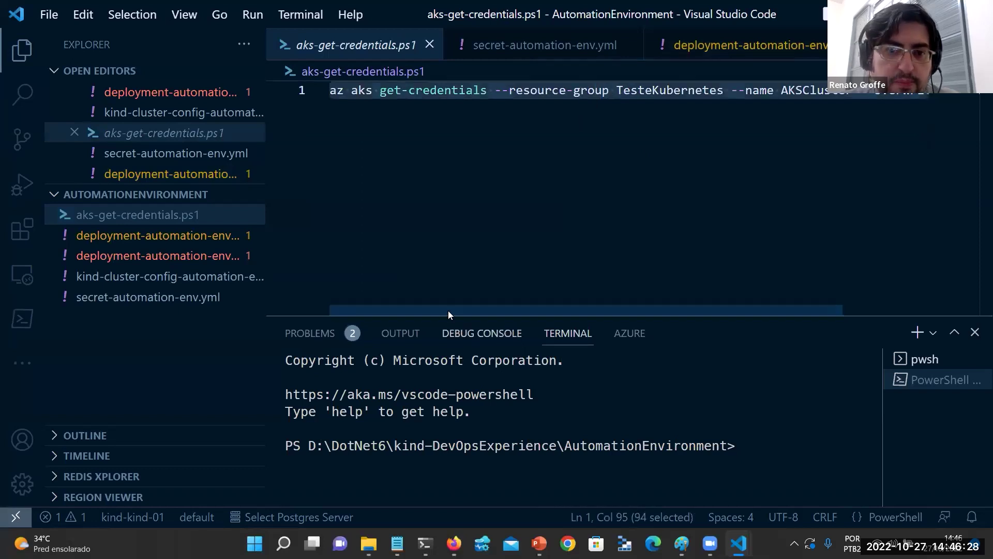
key(F8)
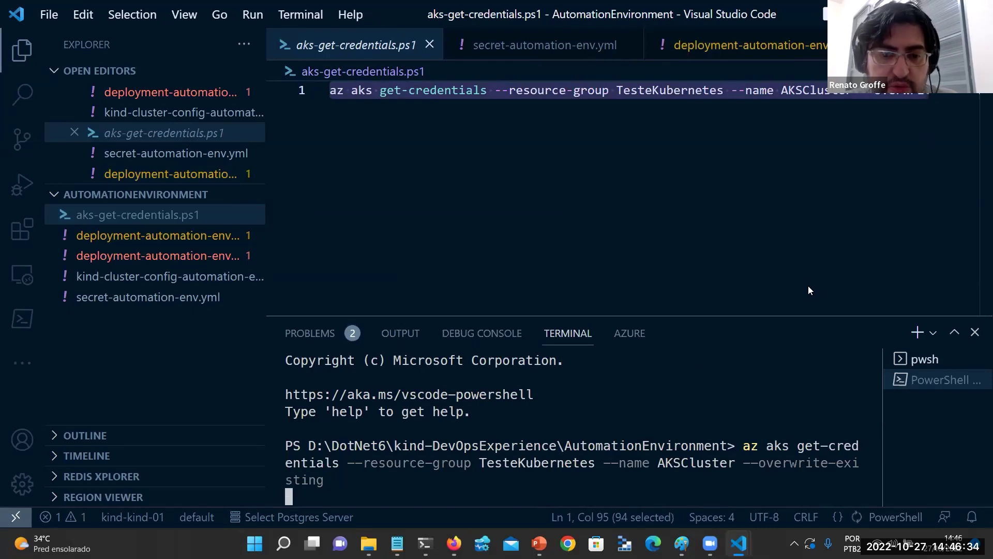
Start k9s in Windows Terminal to view the AKSCluster deployments.
mouse_move(426, 543)
click(287, 490)
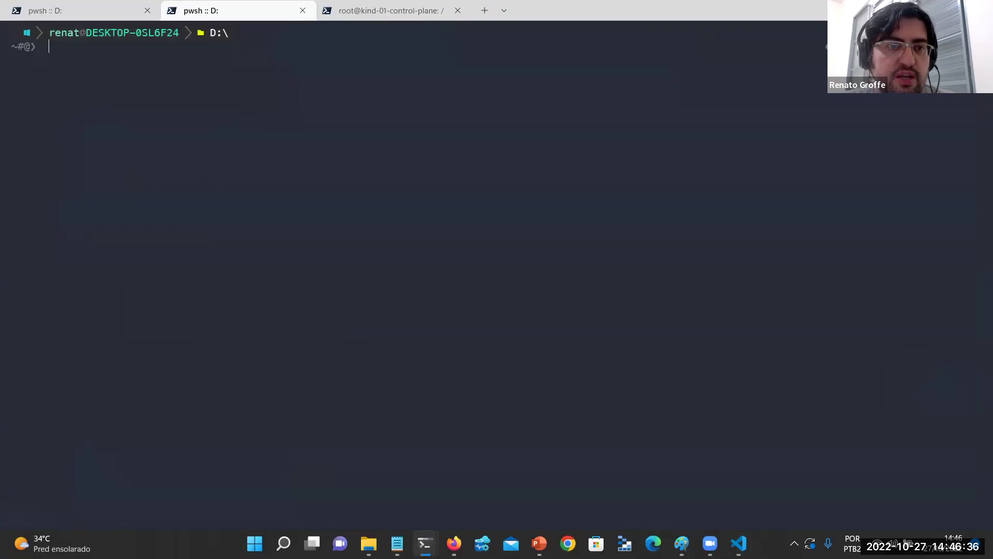
key(alt+Tab)
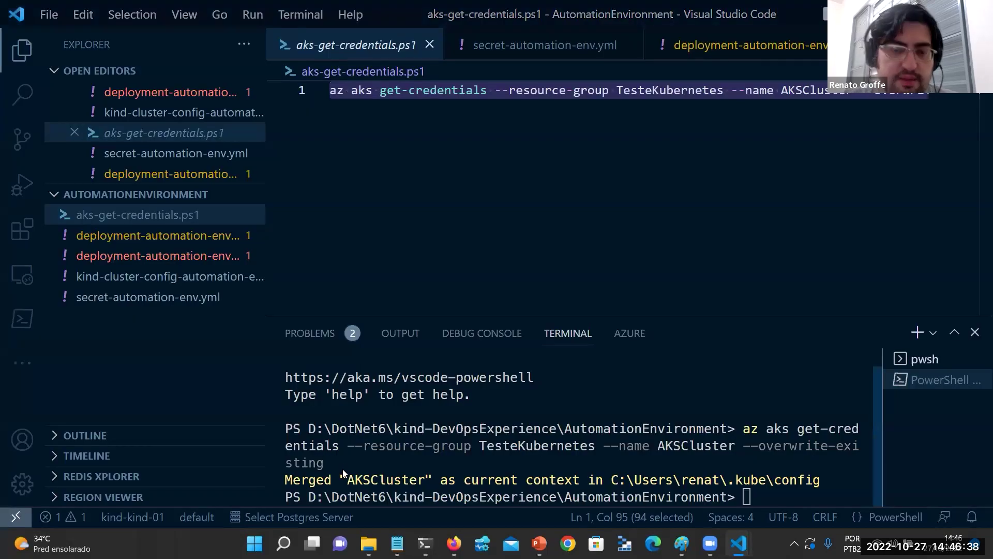
key(alt+Tab)
text(k9s)
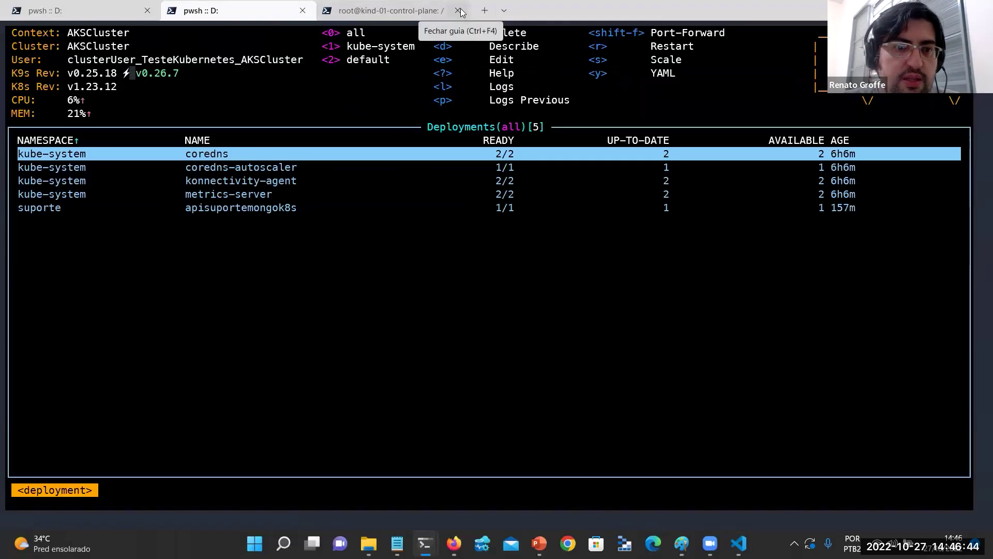
Open the apisuportemongok8s pods in k9s to confirm Running, then return to Firefox's pipeline YAML.
key(Down)
key(Down)
key(Down)
key(Down)
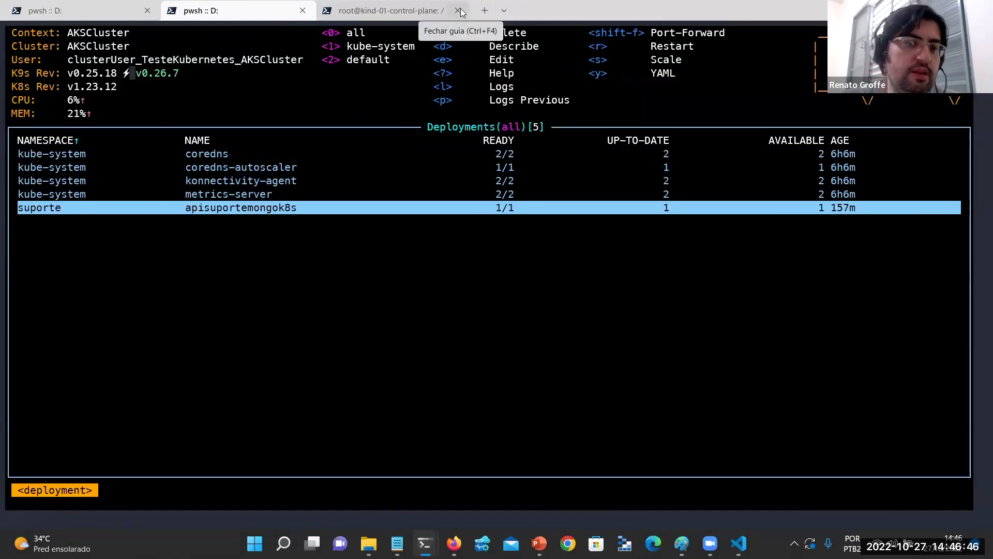
key(Return)
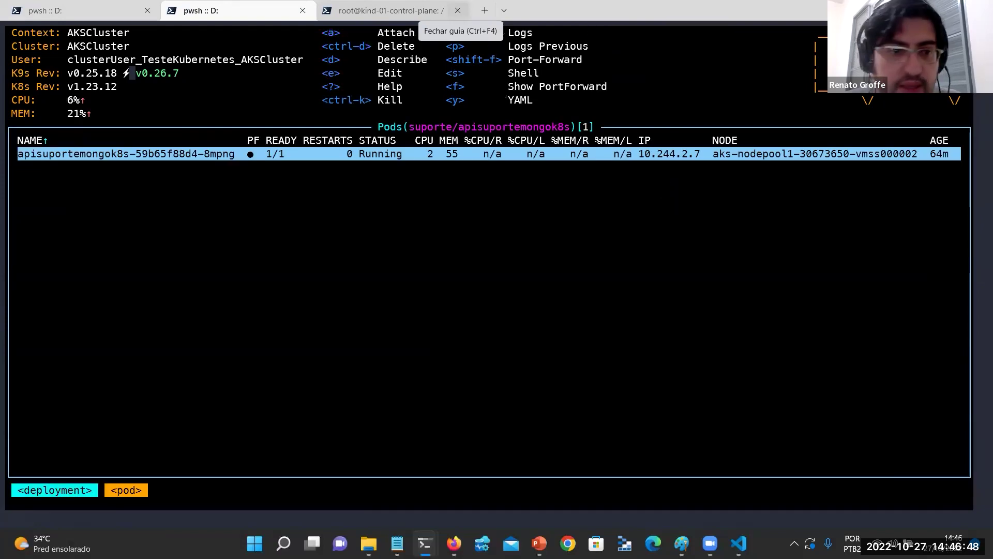
key(Escape)
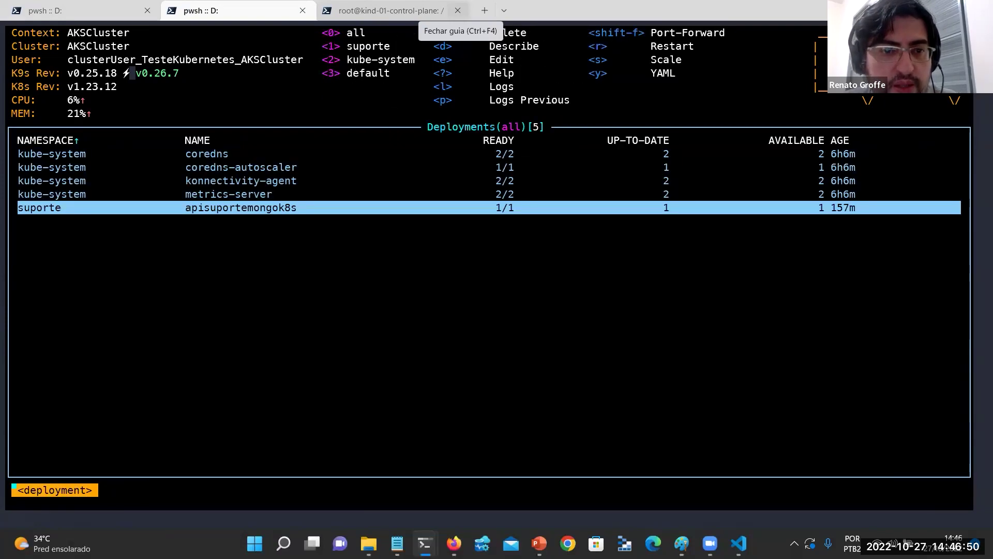
key(alt+Tab)
key(alt+Tab)
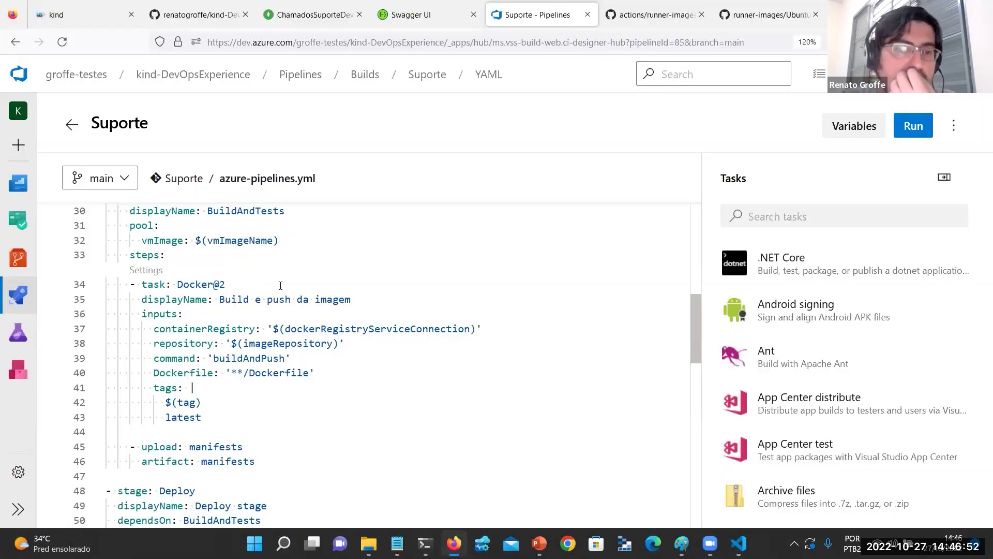
scroll(281, 286, up, 3)
scroll(281, 286, up, 2)
scroll(281, 286, down, 4)
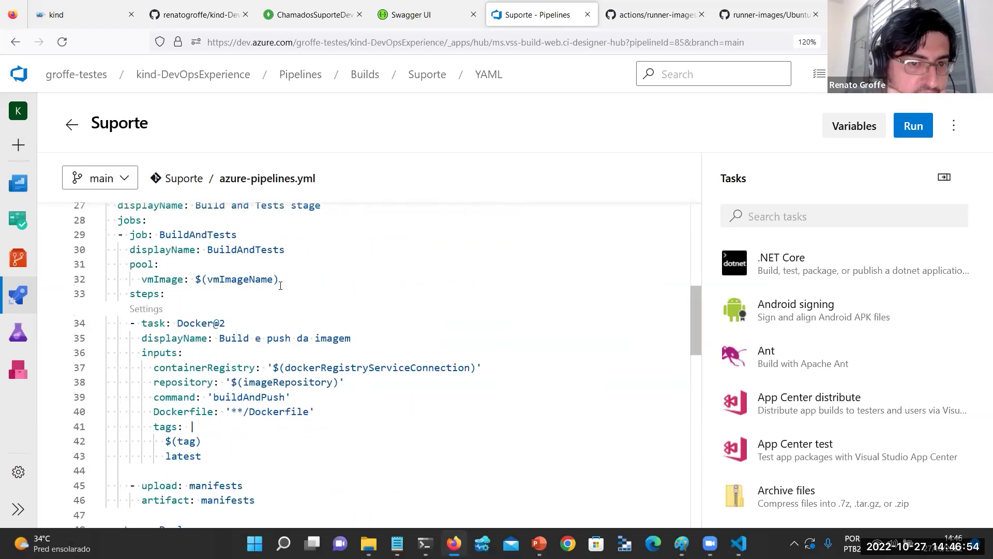
scroll(274, 346, down, 10)
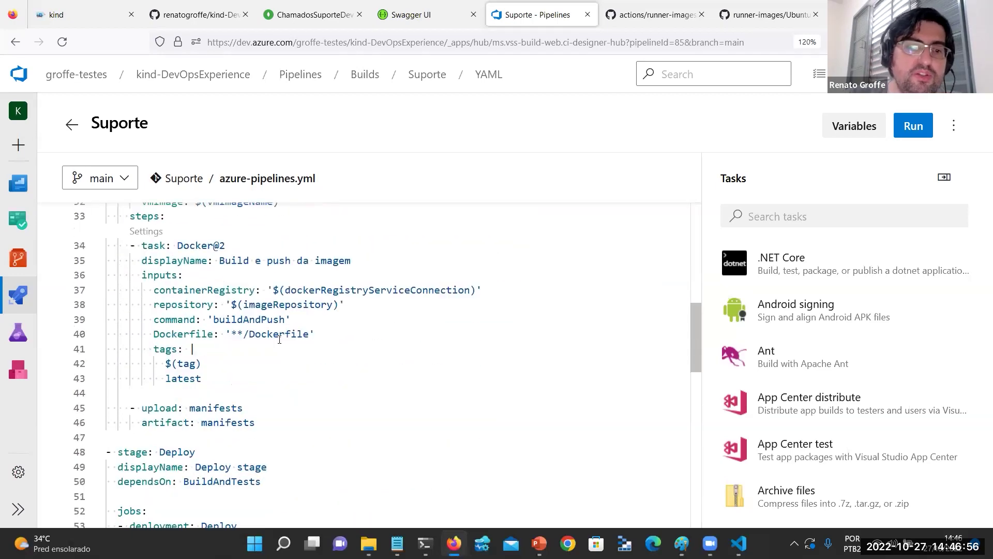
scroll(360, 424, down, 5)
scroll(364, 400, up, 6)
scroll(364, 399, up, 8)
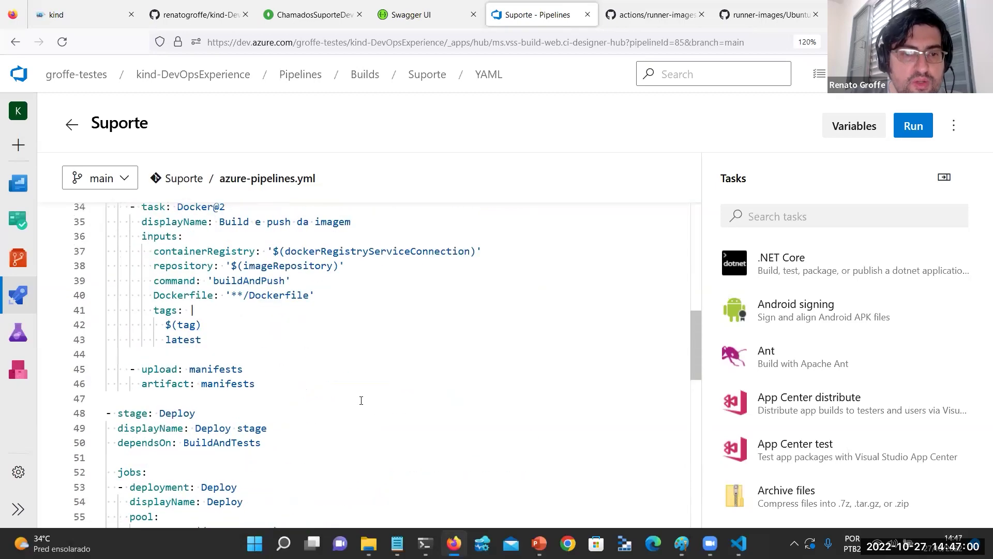
scroll(355, 397, up, 1)
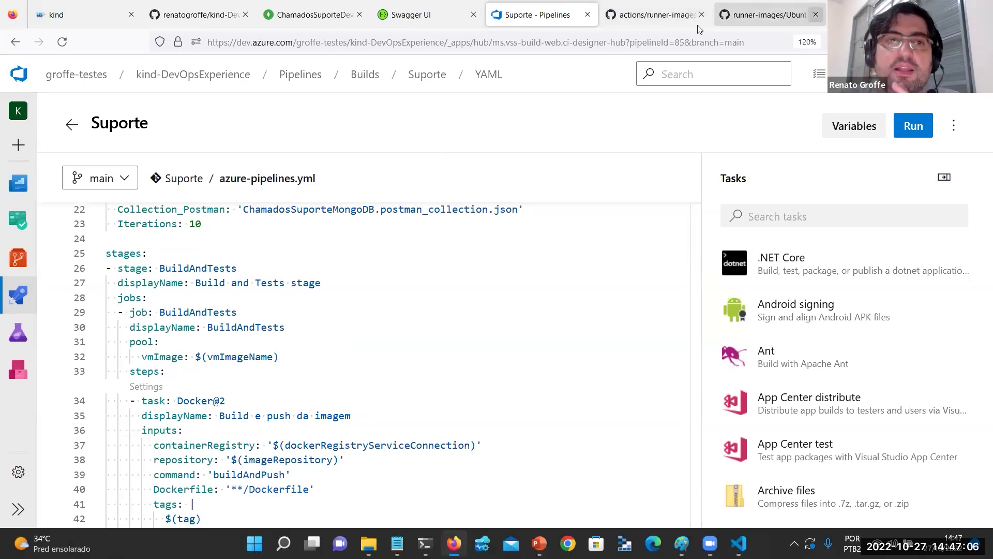
Open Pipeline/azure-pipelines.yml in the GitHub repository.
click(203, 7)
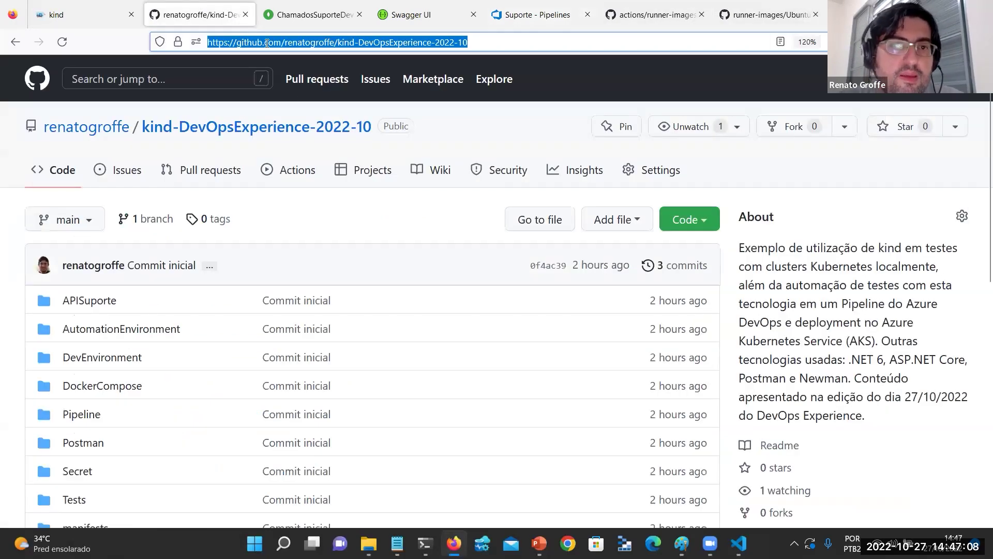
click(332, 42)
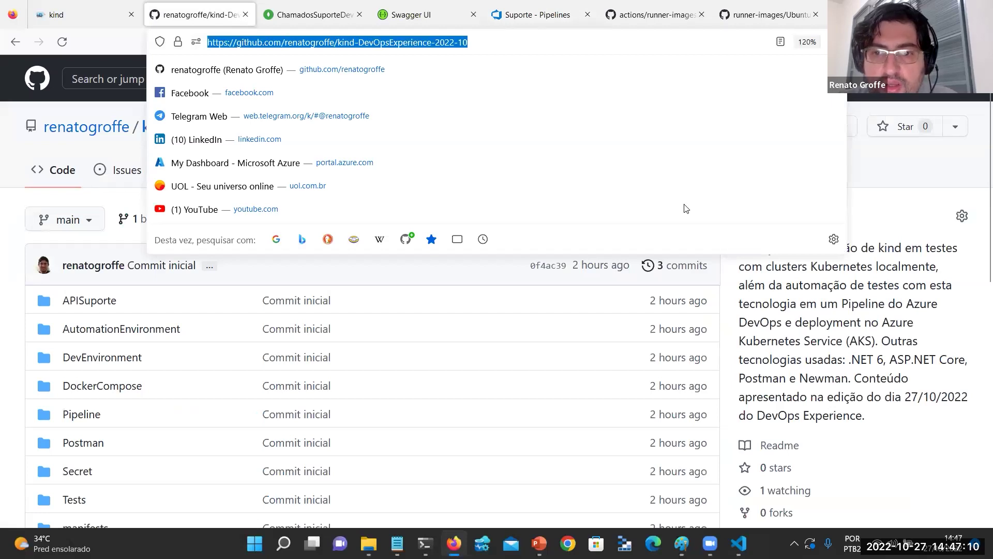
click(819, 414)
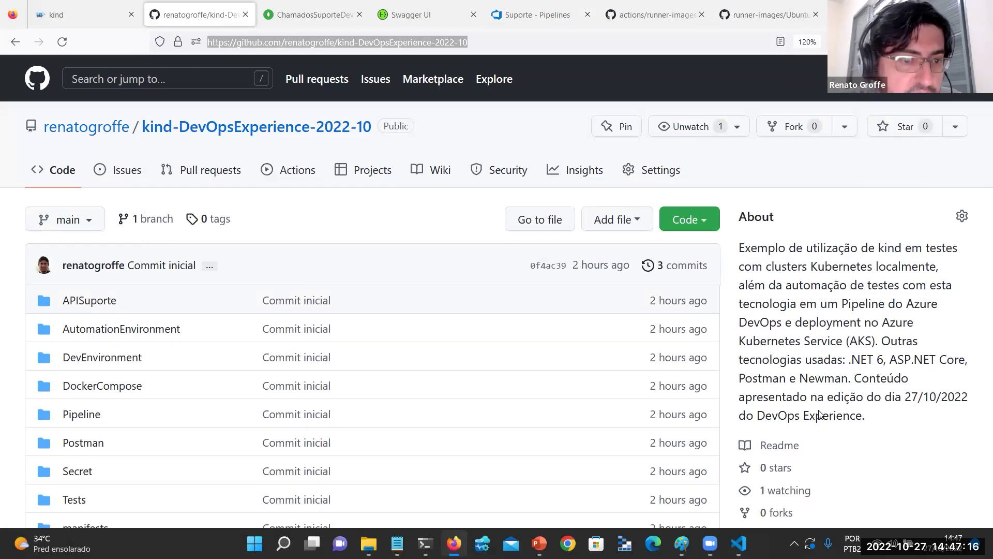
scroll(83, 350, down, 3)
click(99, 330)
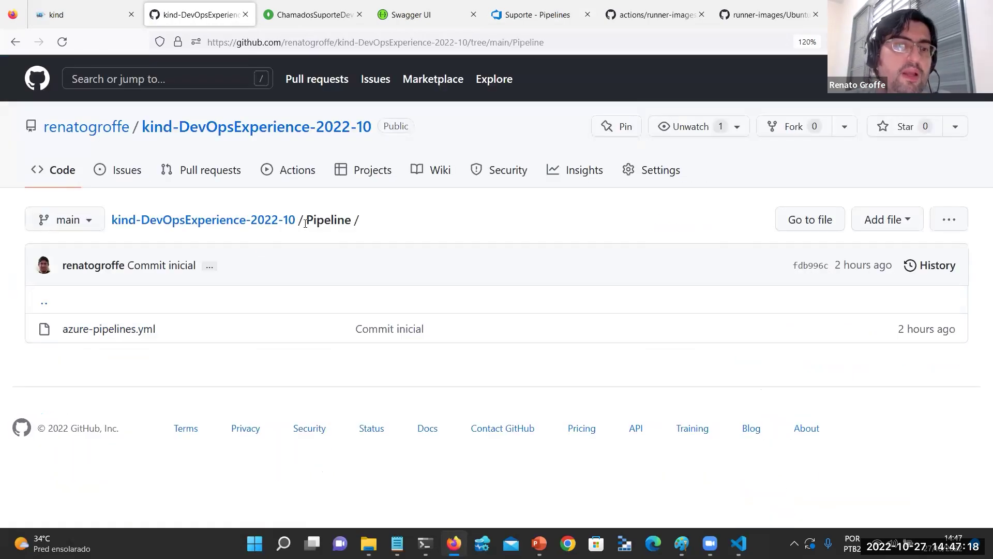
click(136, 330)
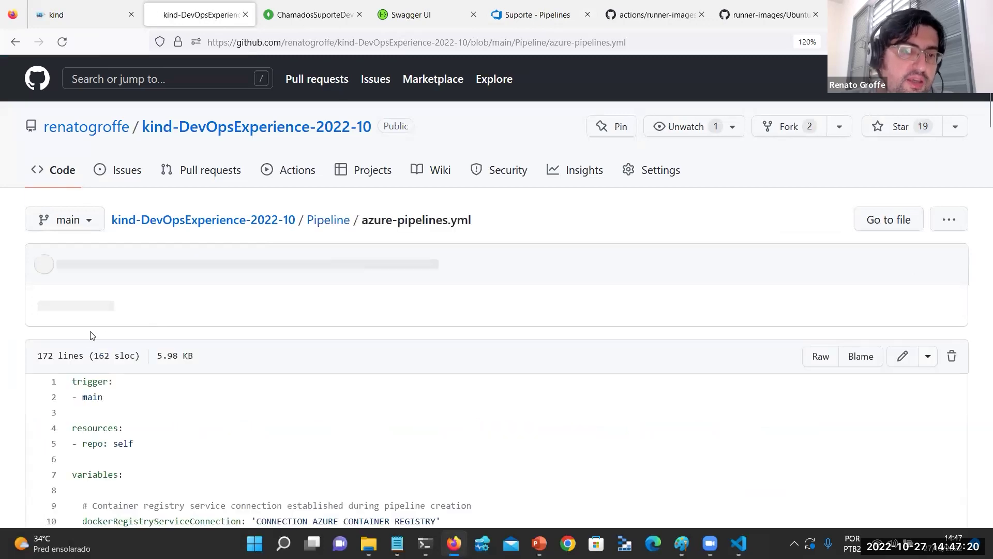
Copy the BuildAndTests stage, lines 26–136, and put the cursor at line 26 in Azure DevOps.
scroll(107, 333, down, 2)
scroll(107, 332, down, 10)
scroll(180, 250, up, 3)
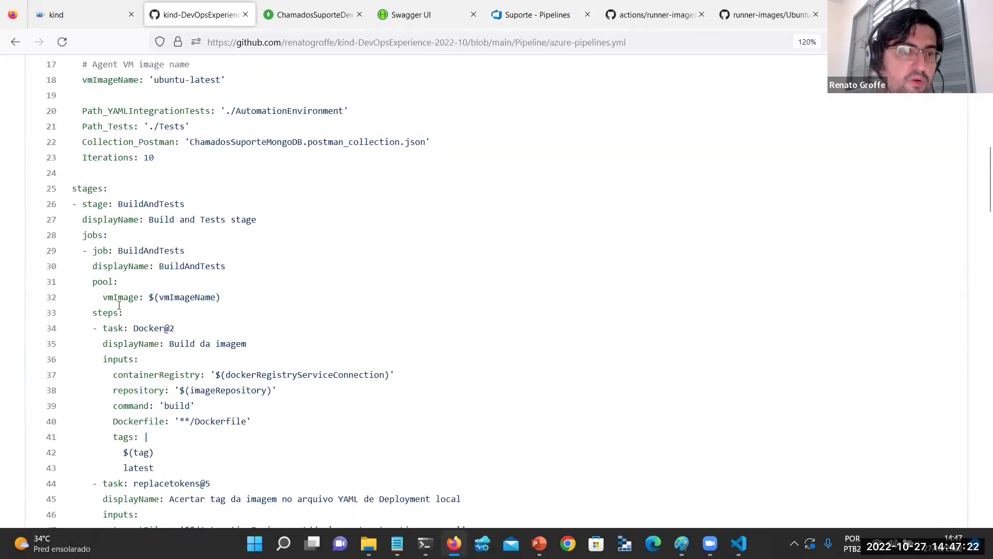
triple_click(110, 204)
scroll(311, 256, down, 20)
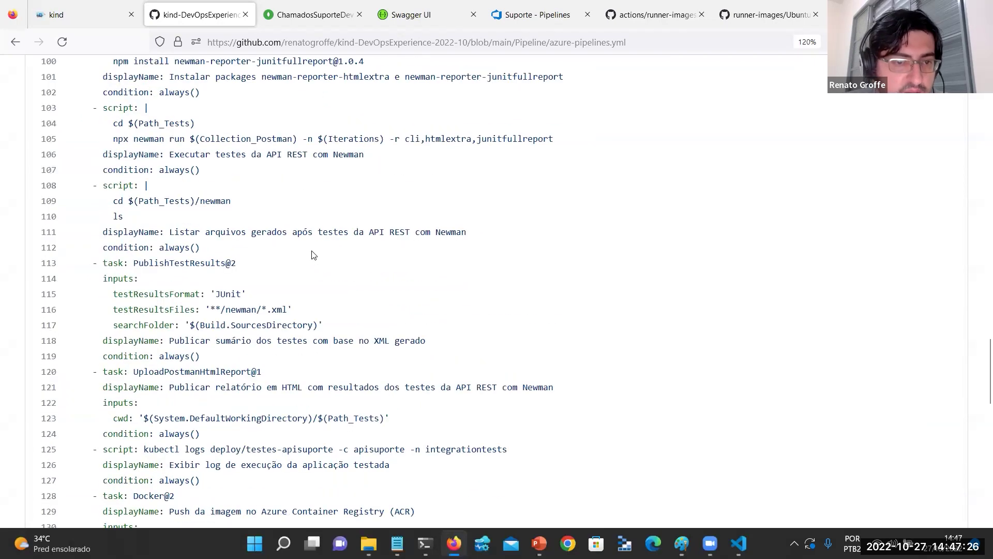
scroll(312, 255, down, 3)
shift+click(273, 223)
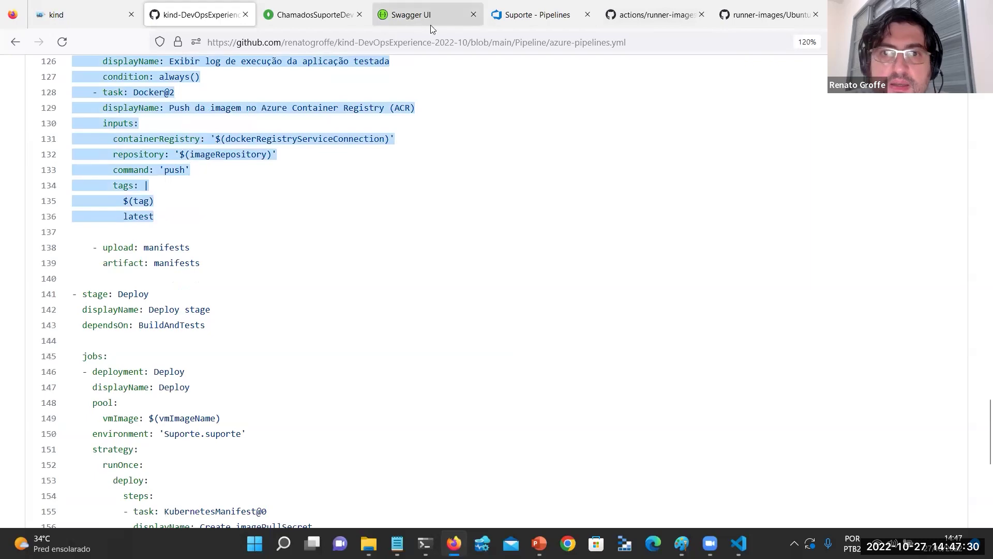
click(490, 9)
click(109, 271)
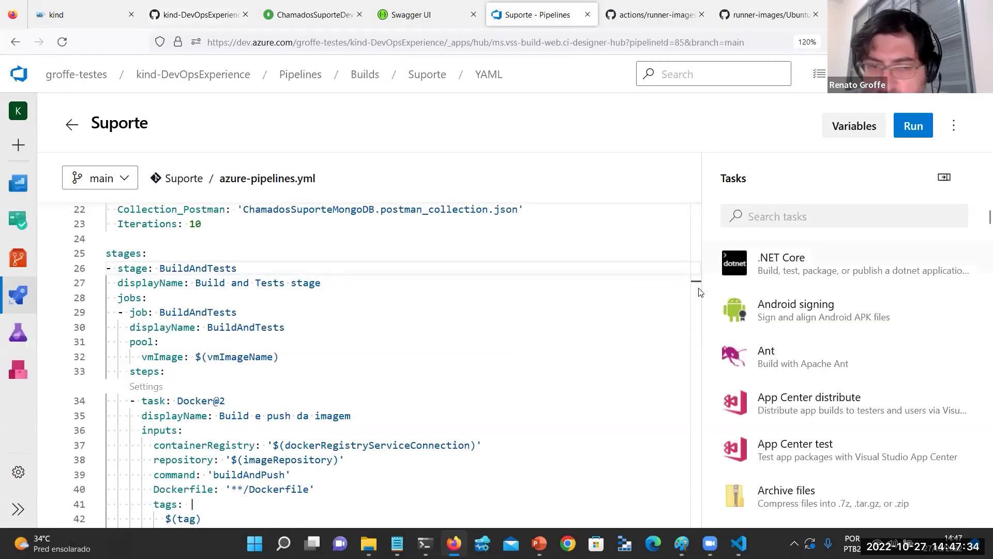
Replace the existing BuildAndTests stage lines with the stage copied from GitHub.
scroll(323, 380, down, 4)
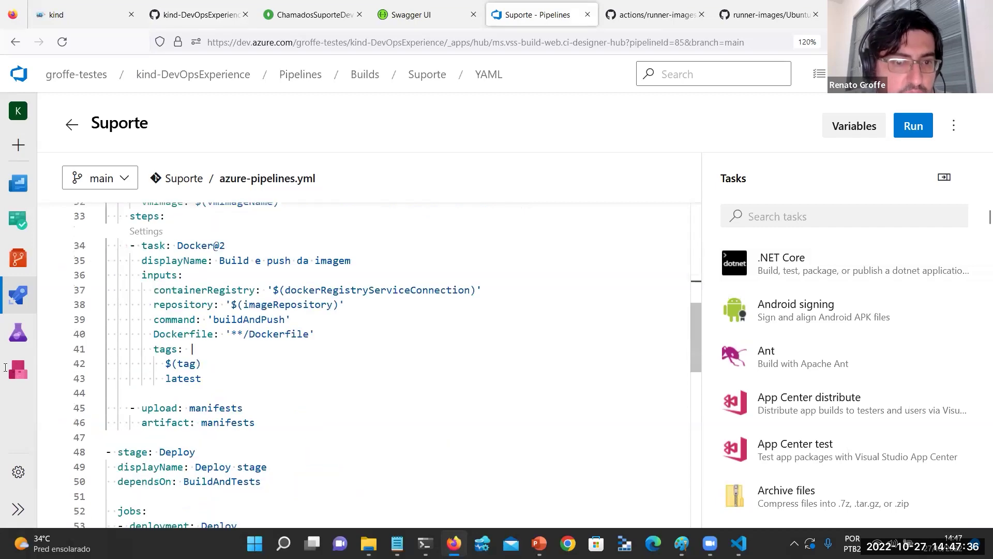
scroll(324, 381, up, 1)
drag(259, 411, 108, 204)
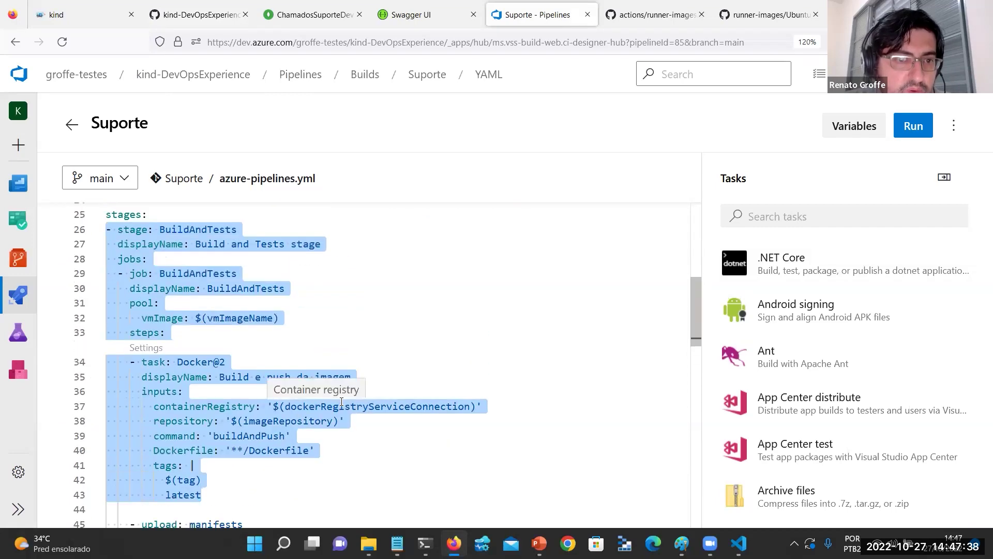
key(ctrl+v)
Review the pasted replacetokens task, the tag variable in the image value, and the variables block.
scroll(342, 402, up, 15)
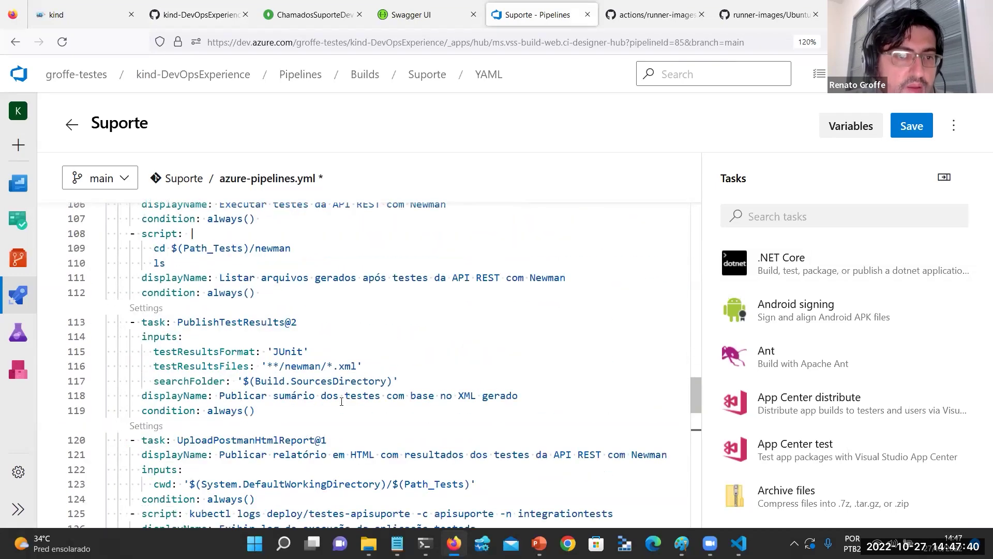
scroll(341, 401, up, 14)
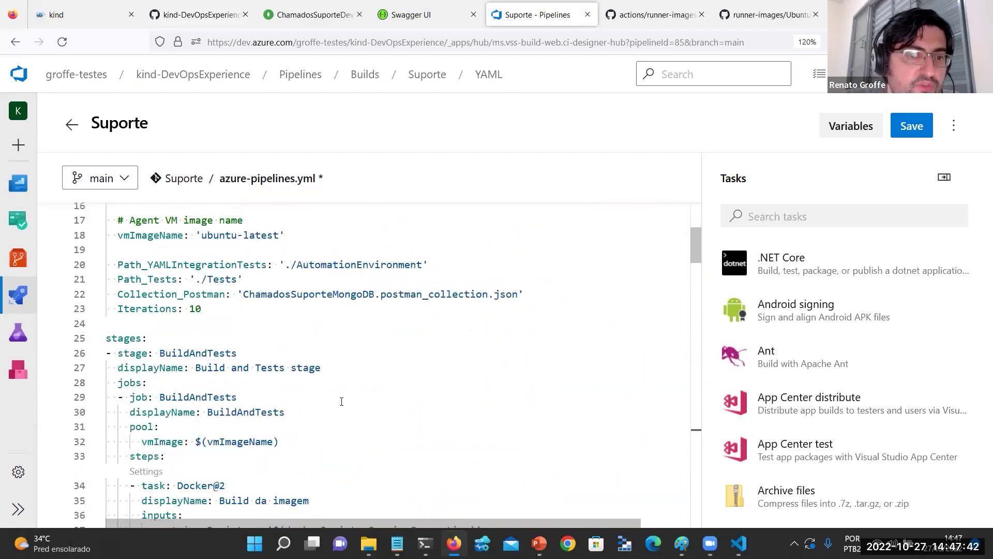
scroll(342, 401, down, 1)
scroll(342, 401, down, 5)
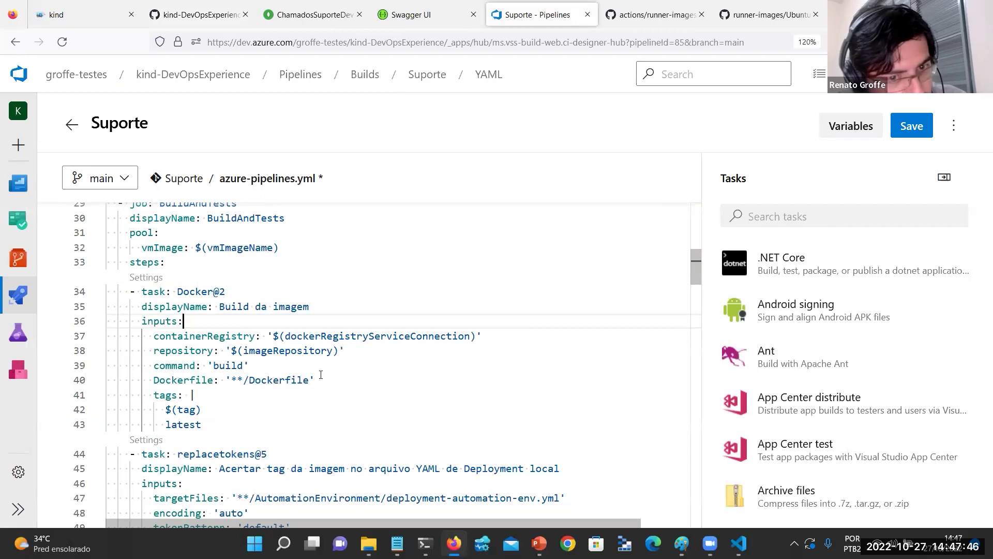
scroll(320, 380, down, 2)
scroll(317, 377, down, 3)
click(218, 259)
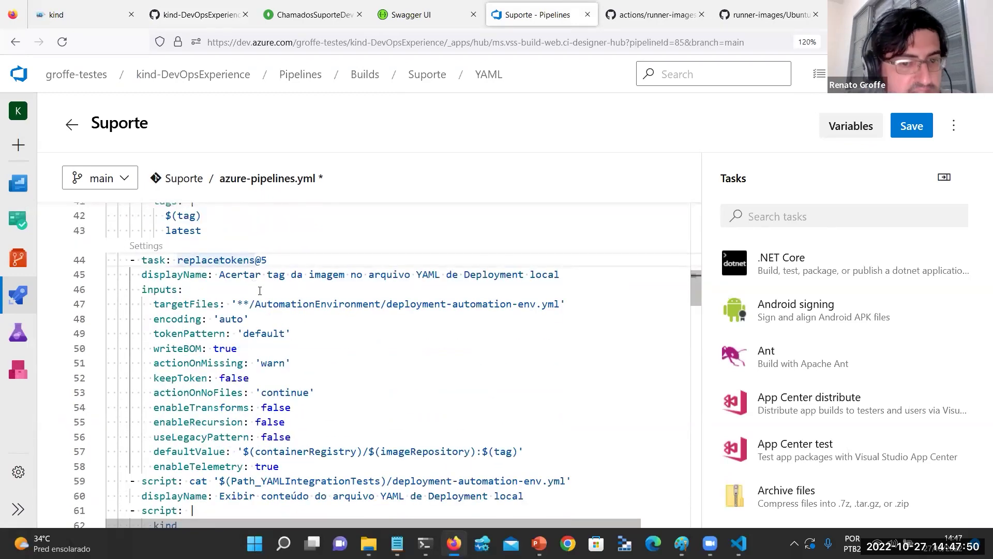
scroll(271, 310, down, 1)
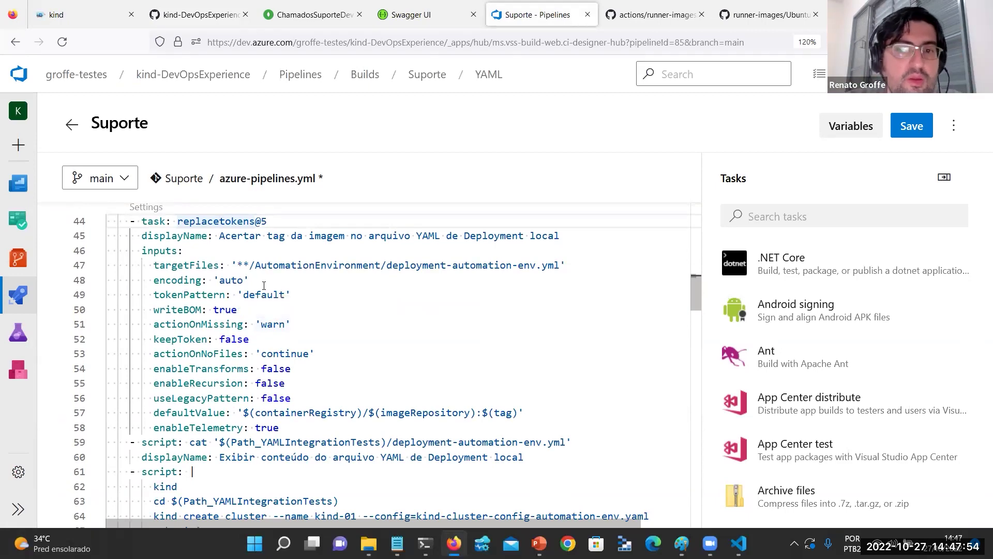
scroll(319, 278, down, 1)
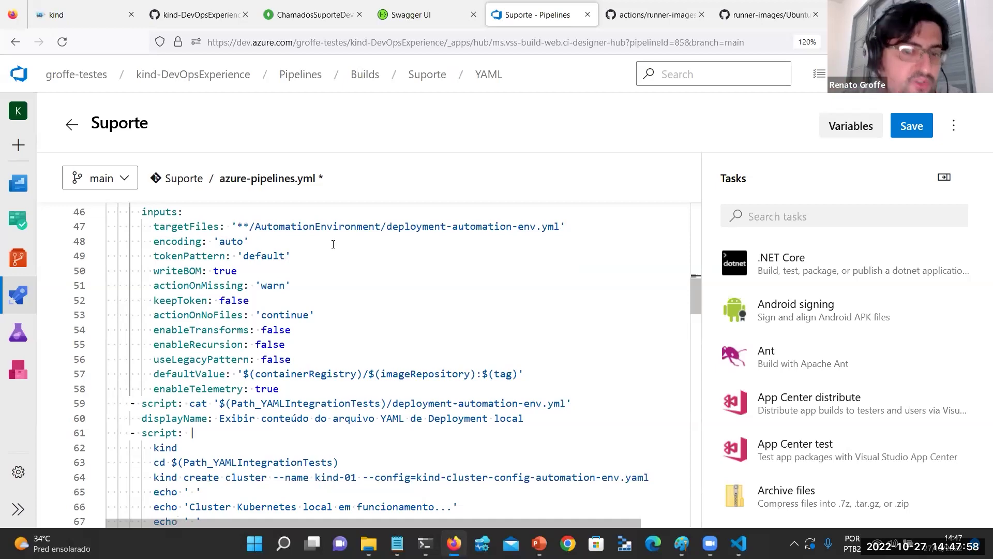
click(494, 374)
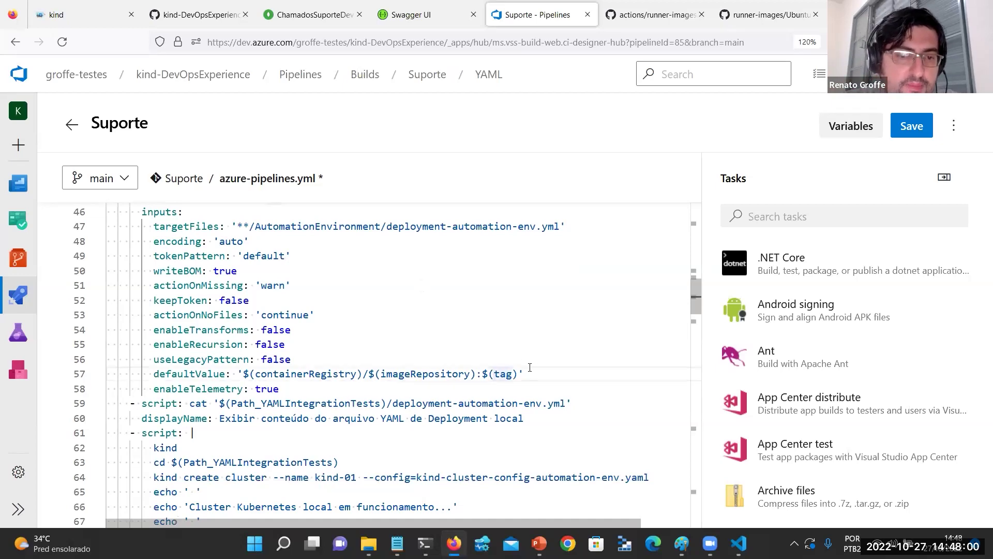
scroll(481, 356, up, 10)
scroll(481, 356, up, 3)
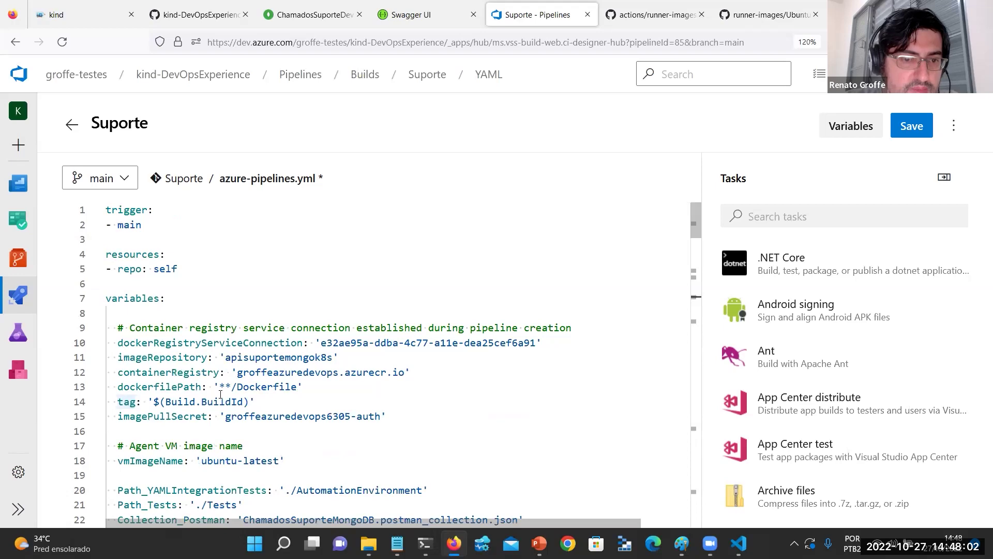
Highlight the kind create cluster command and the step listing running containers.
scroll(360, 371, down, 15)
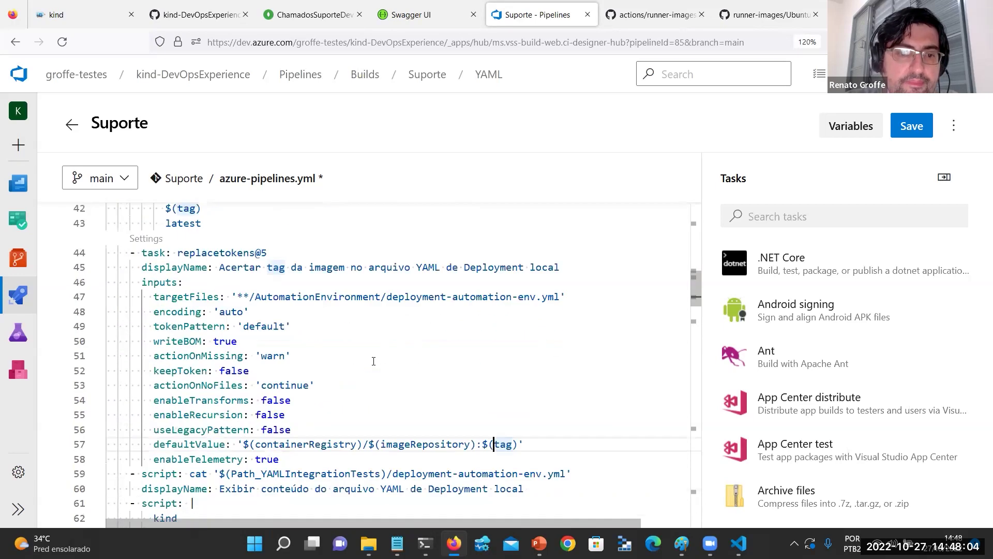
scroll(373, 361, down, 2)
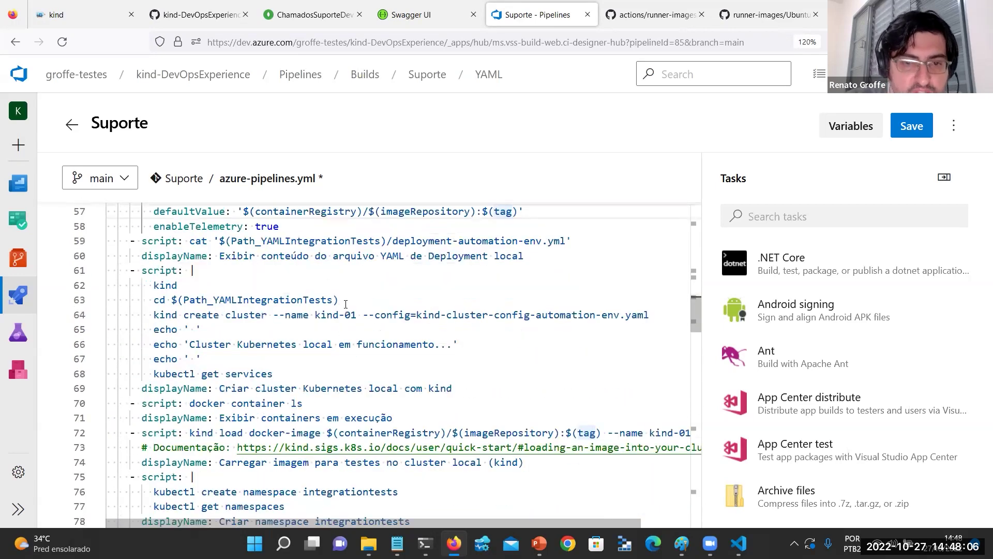
click(505, 315)
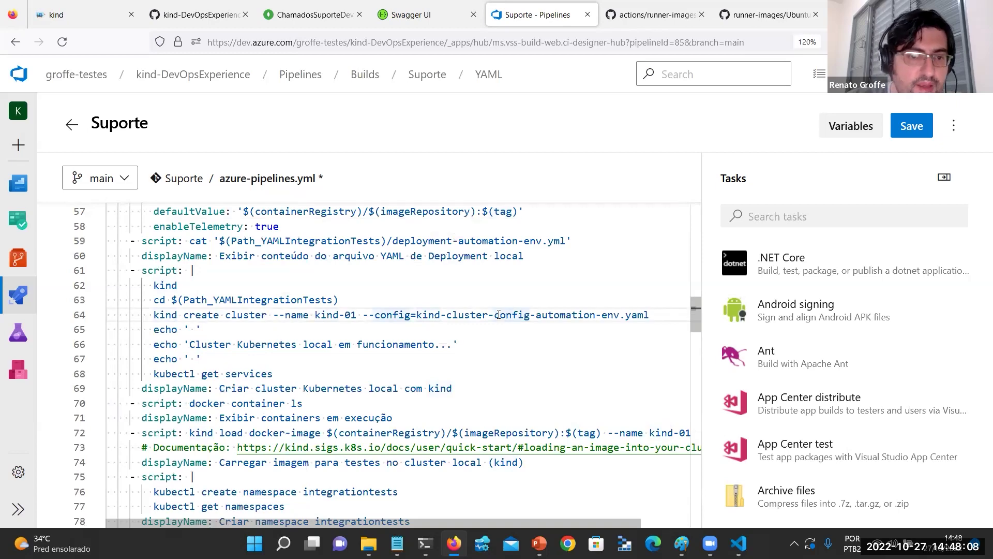
scroll(487, 322, down, 2)
click(296, 325)
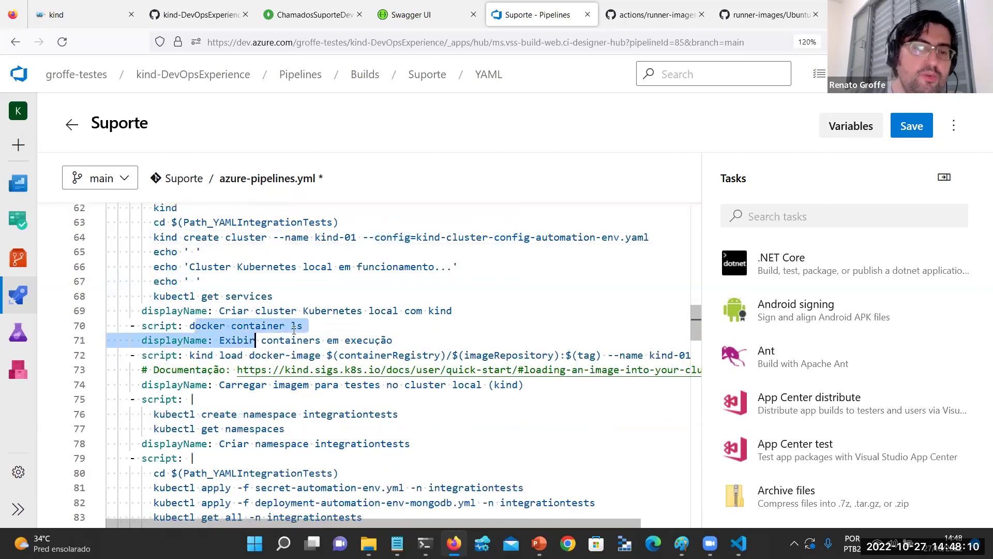
scroll(339, 329, down, 1)
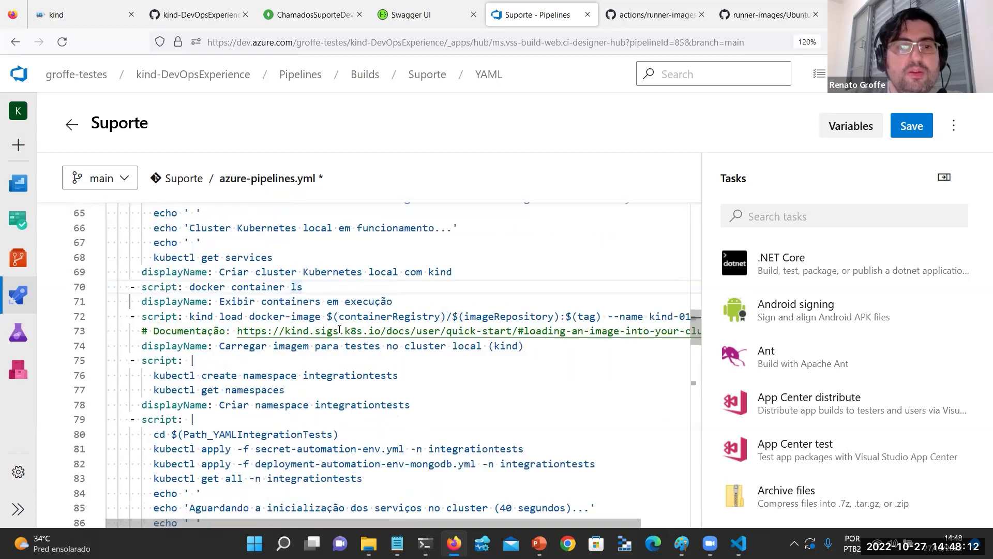
drag(209, 316, 434, 318)
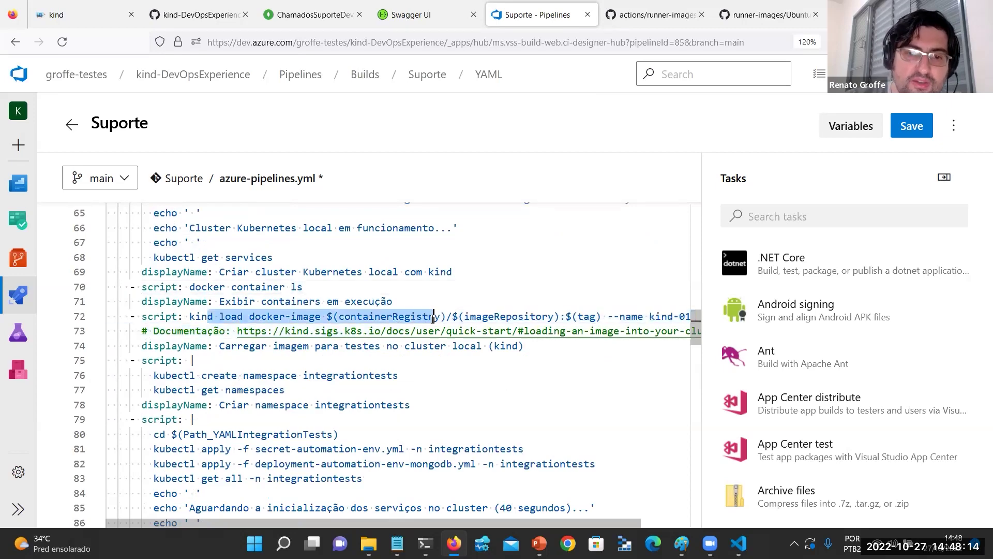
scroll(423, 325, down, 1)
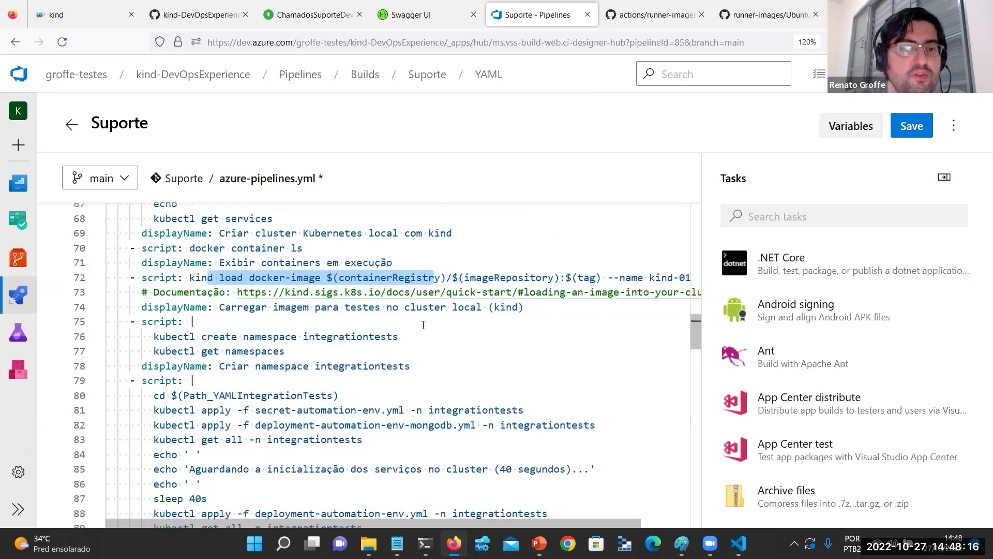
scroll(423, 325, down, 1)
Highlight the integrationtests namespace, MongoDB and API deployment commands, and the 40s wait.
click(349, 301)
scroll(385, 312, down, 1)
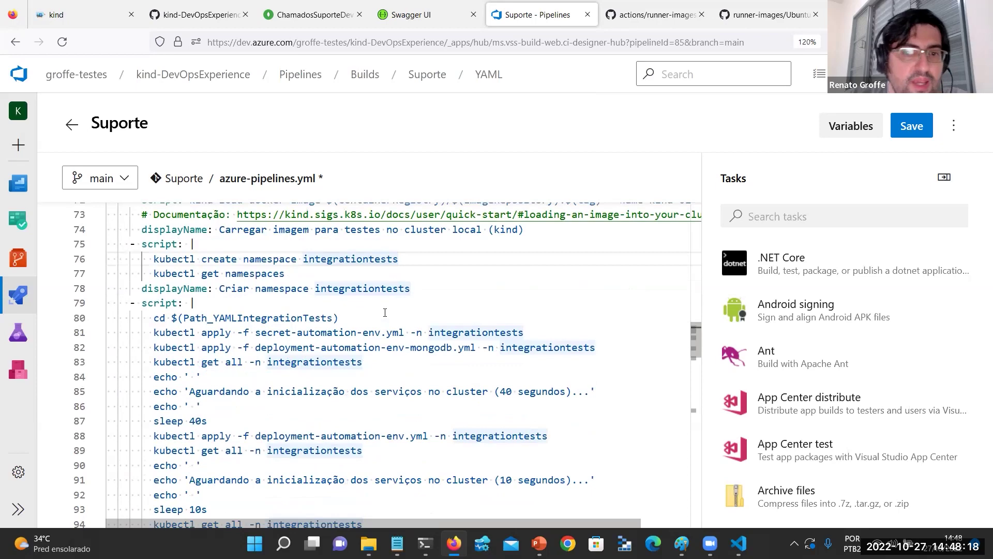
scroll(385, 312, down, 1)
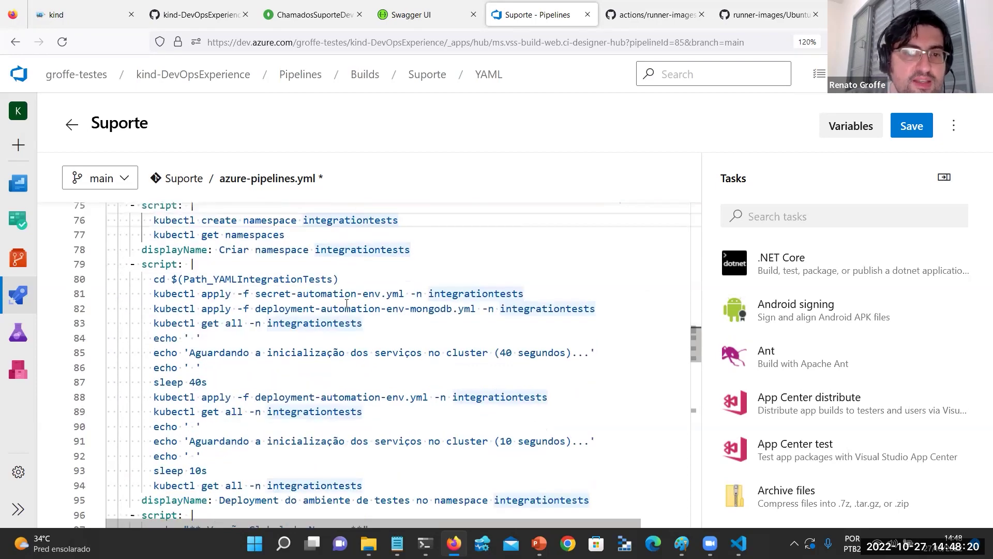
drag(267, 293, 398, 294)
drag(200, 323, 417, 309)
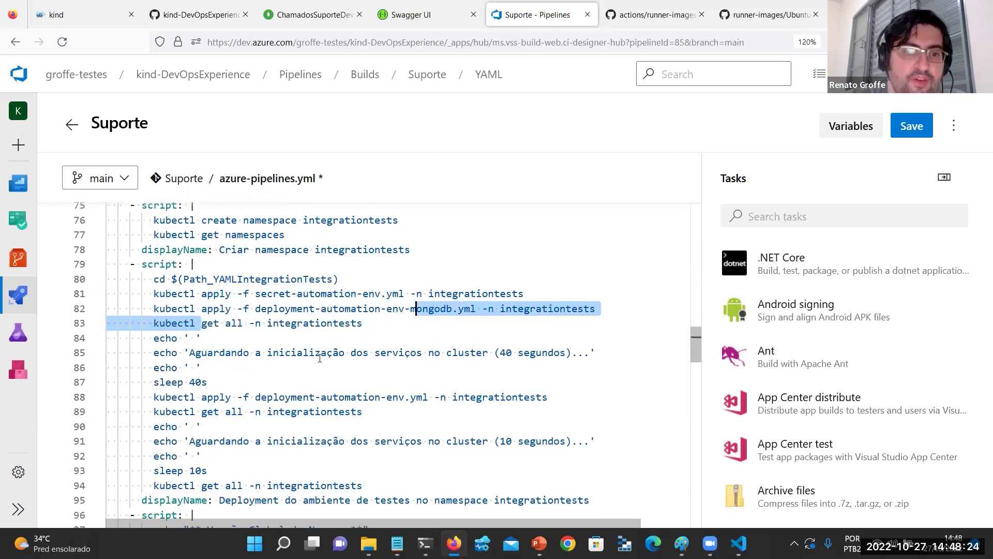
drag(208, 382, 99, 279)
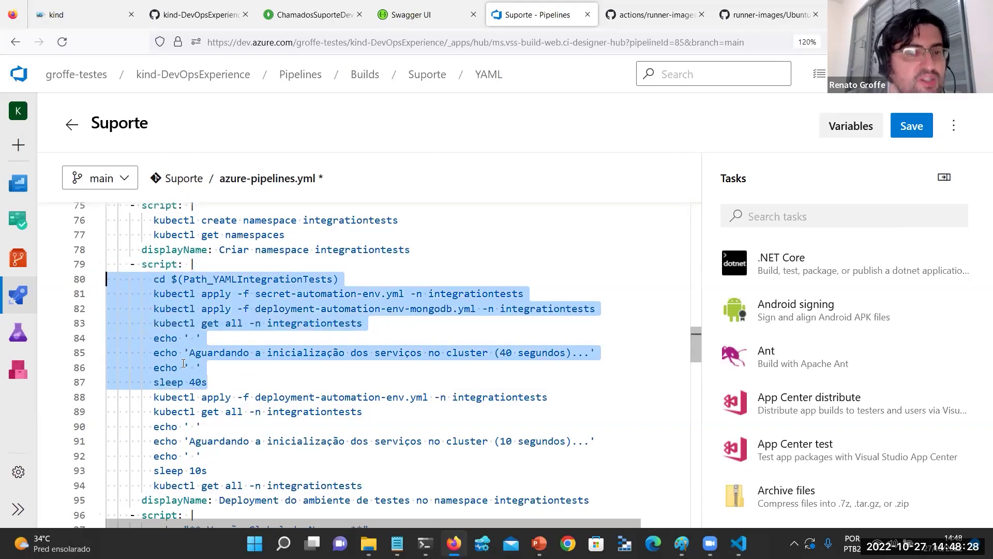
scroll(185, 357, down, 1)
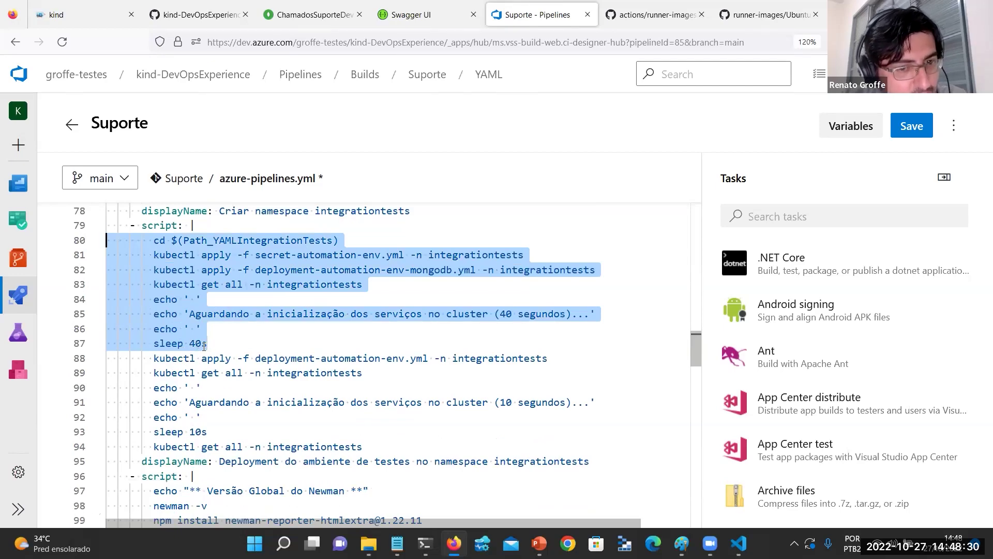
scroll(502, 314, down, 1)
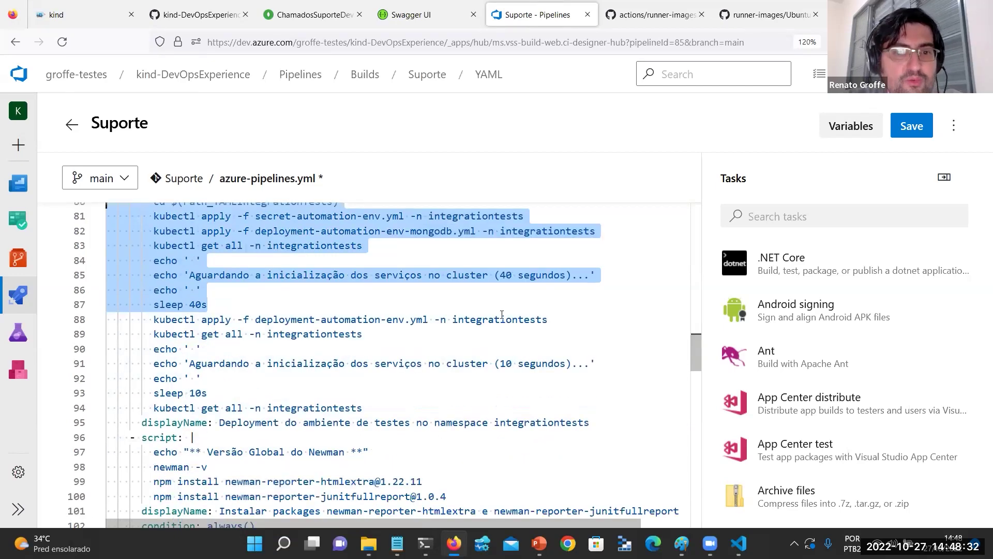
drag(558, 319, 108, 319)
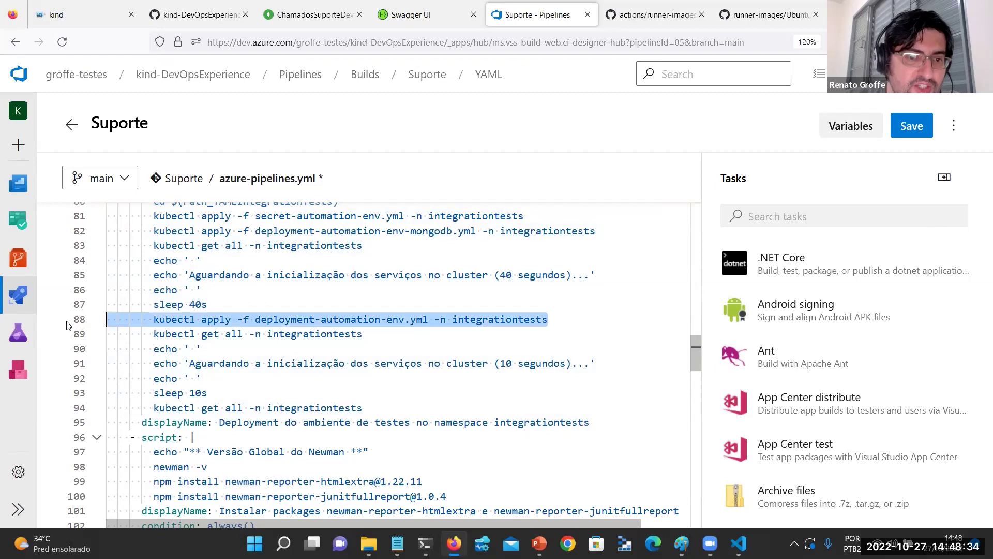
scroll(147, 346, down, 1)
drag(208, 354, 118, 358)
Highlight the Newman reporter installs and find Newman 5.3.2 in the Ubuntu 20.04 runner readme.
scroll(155, 355, down, 2)
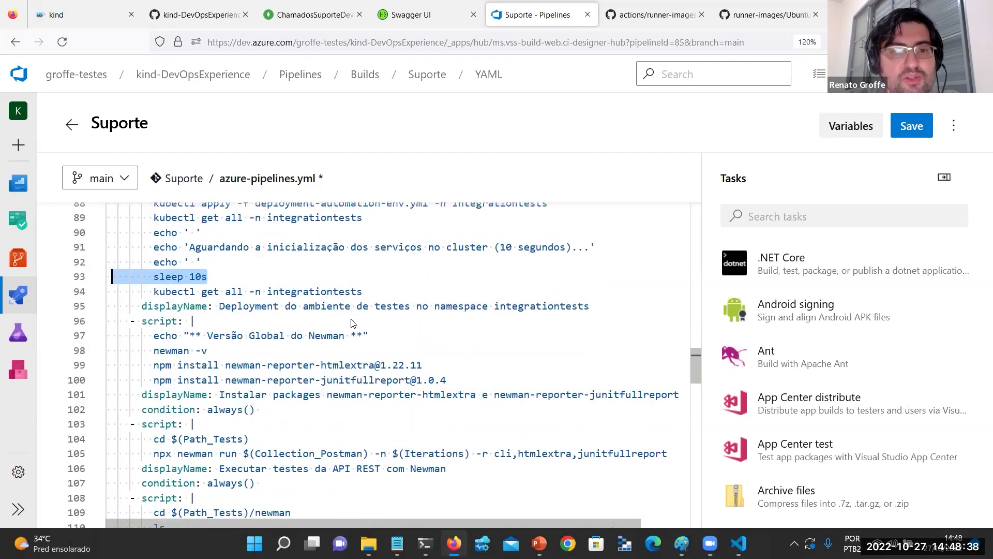
drag(155, 336, 476, 387)
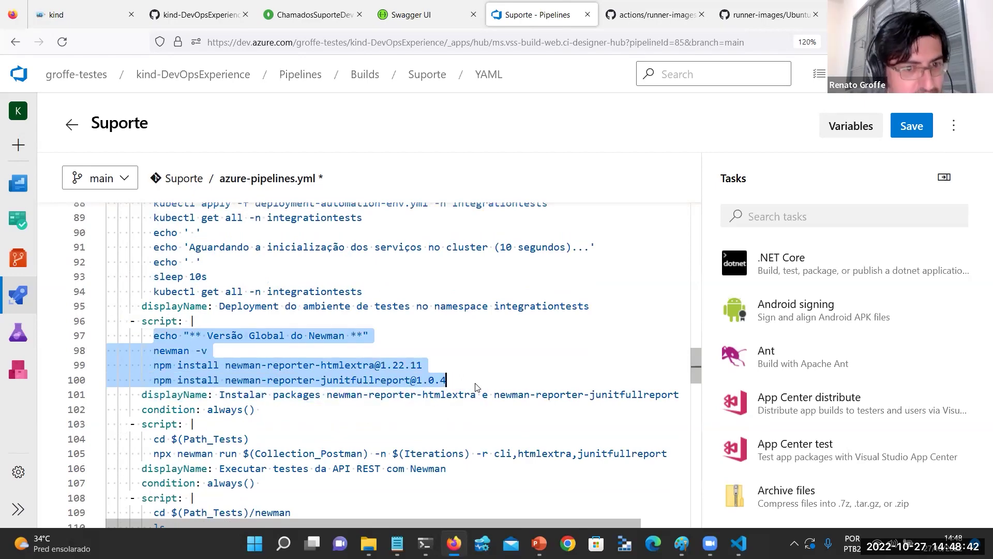
scroll(476, 387, down, 1)
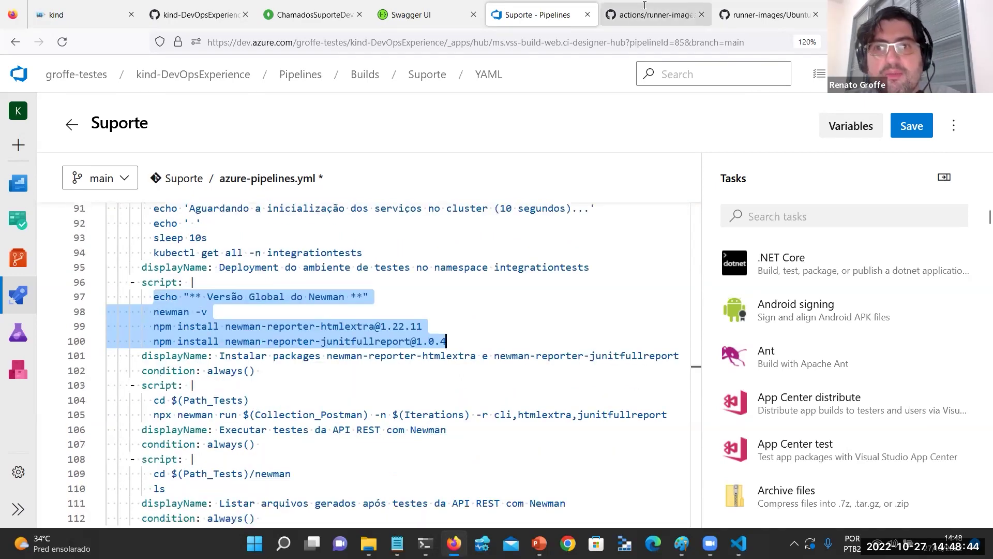
click(644, 11)
click(760, 7)
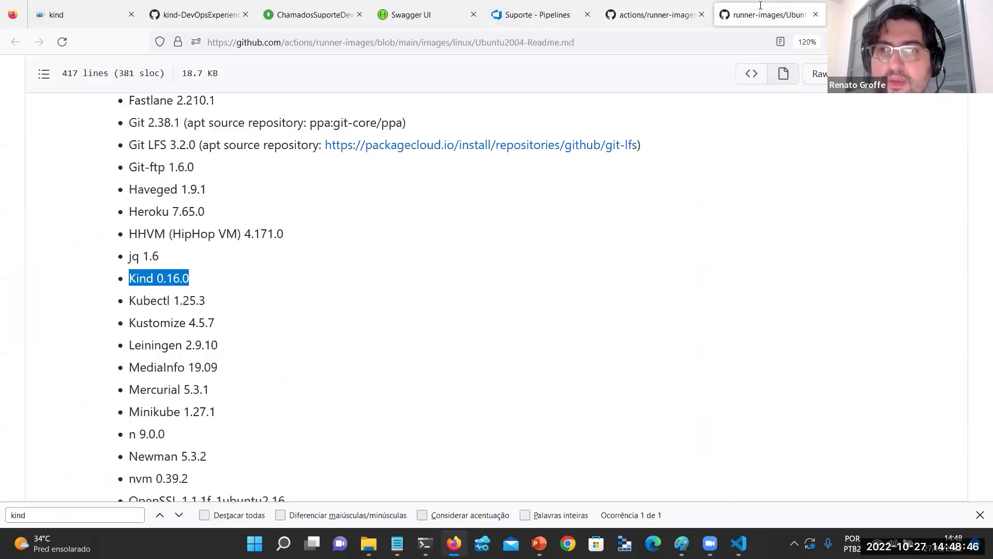
key(ctrl+f)
text(newman)
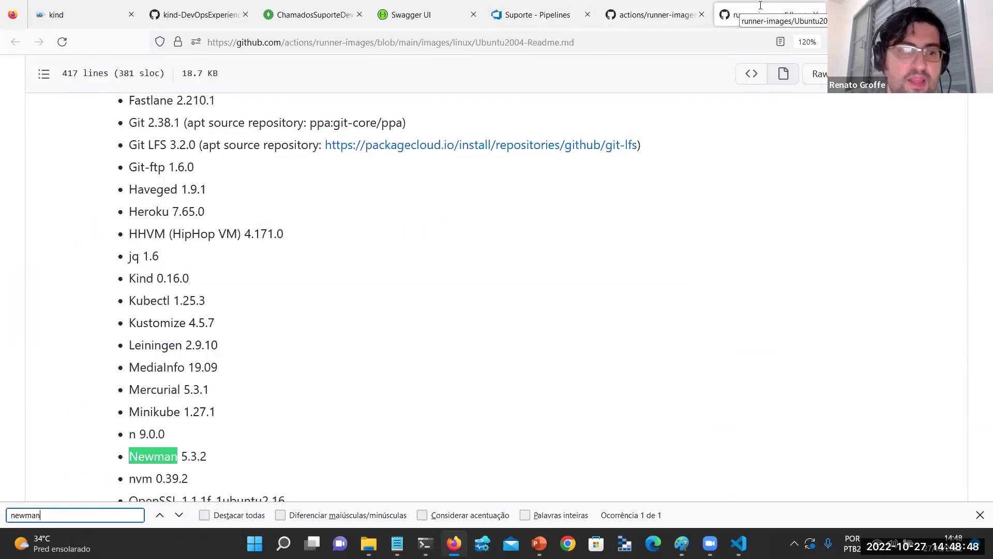
scroll(359, 330, down, 2)
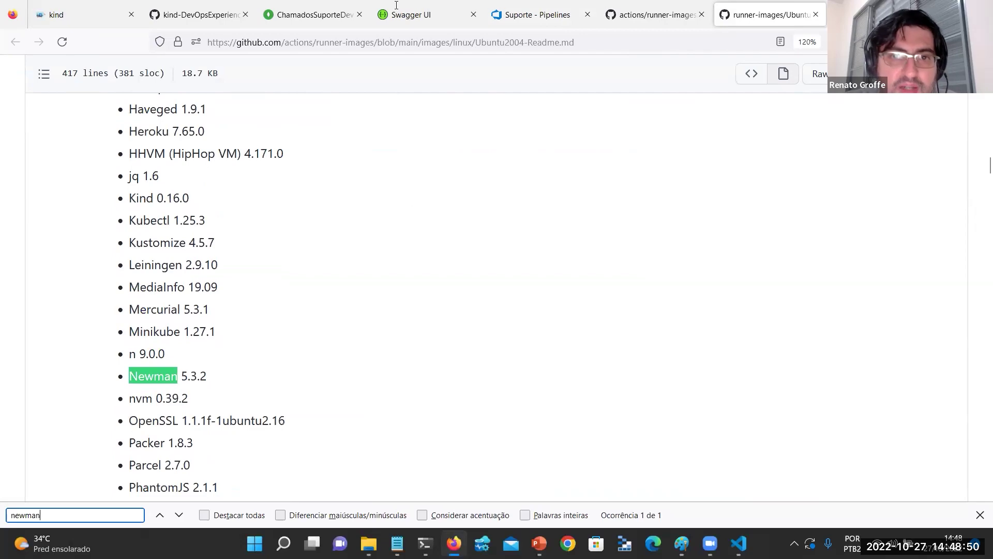
click(536, 14)
scroll(226, 239, down, 1)
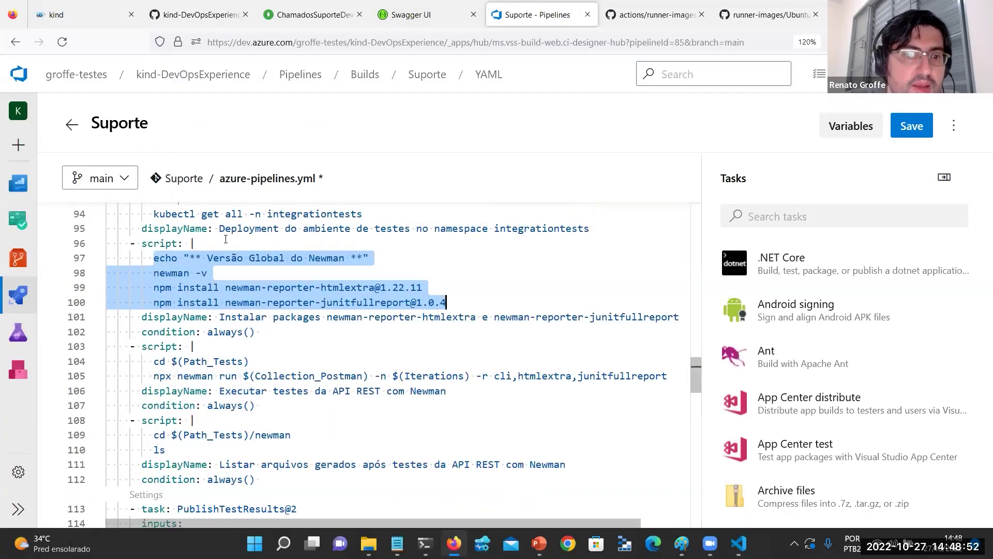
click(460, 372)
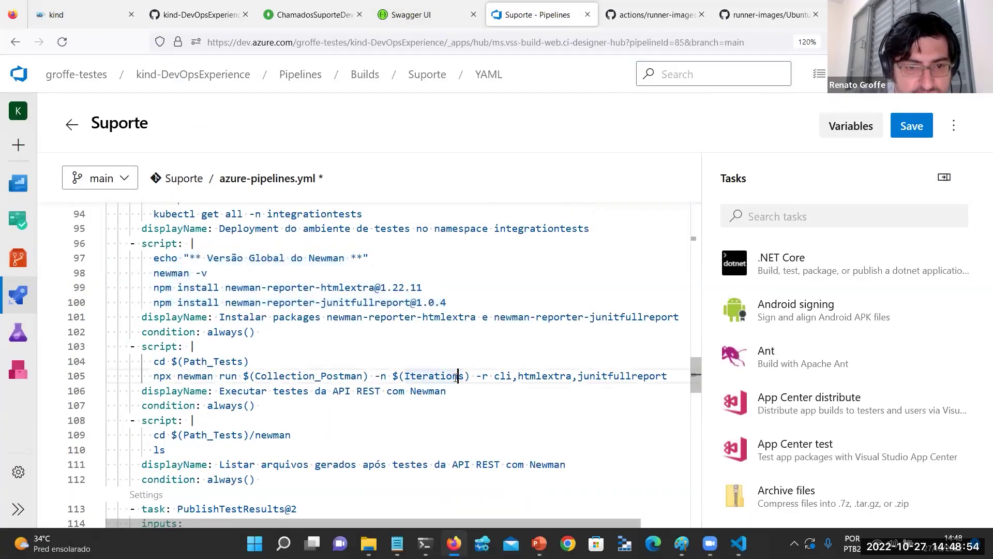
scroll(455, 377, down, 1)
scroll(373, 381, down, 1)
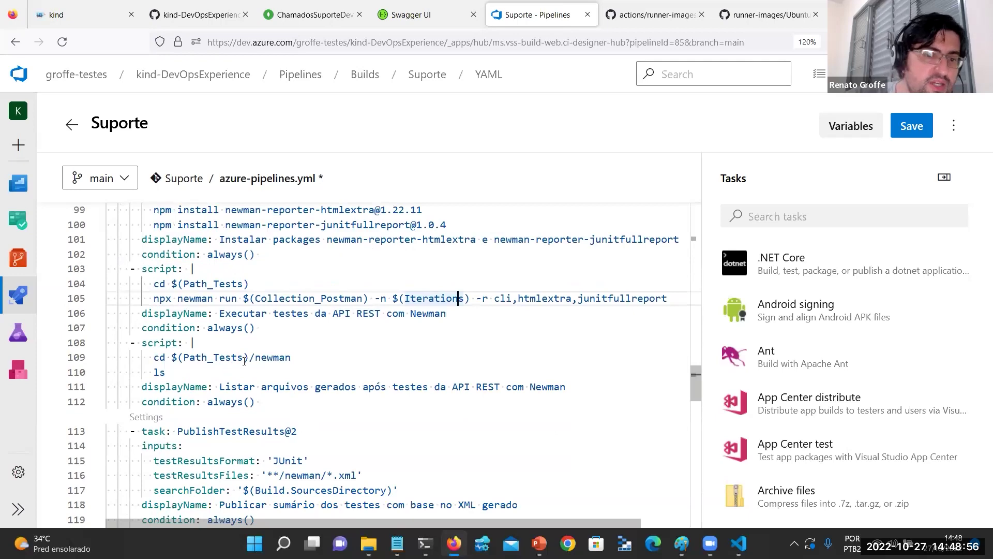
scroll(279, 356, down, 2)
click(282, 354)
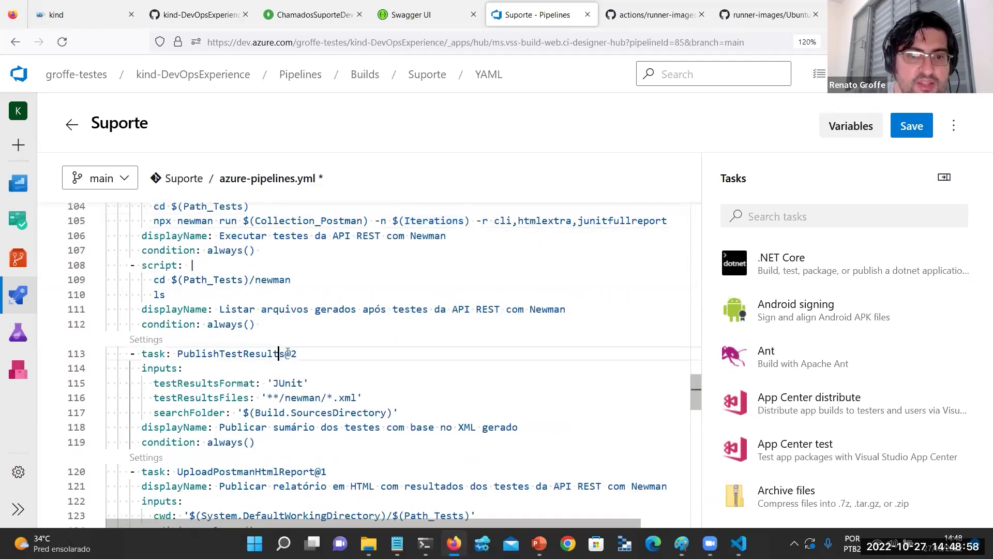
scroll(282, 352, down, 1)
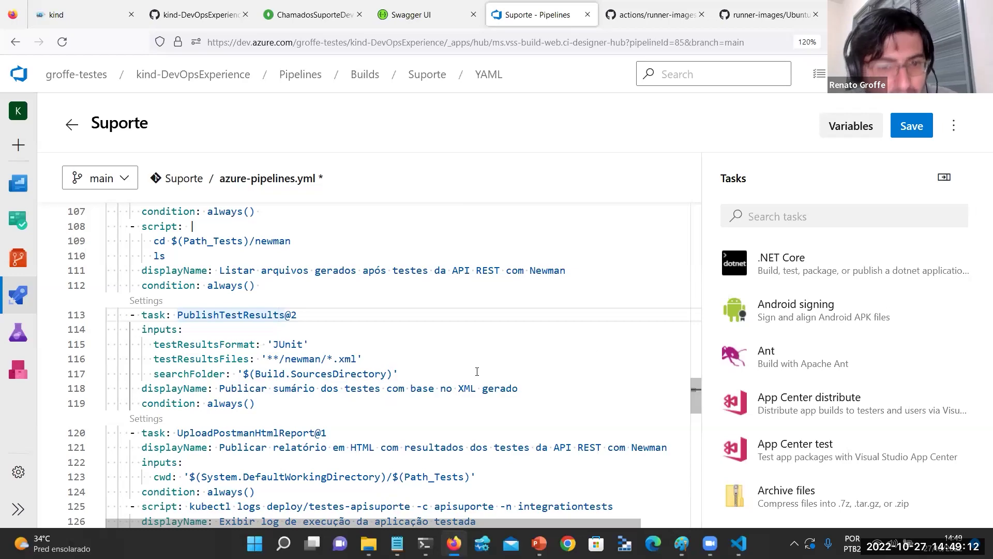
scroll(477, 371, down, 3)
click(316, 296)
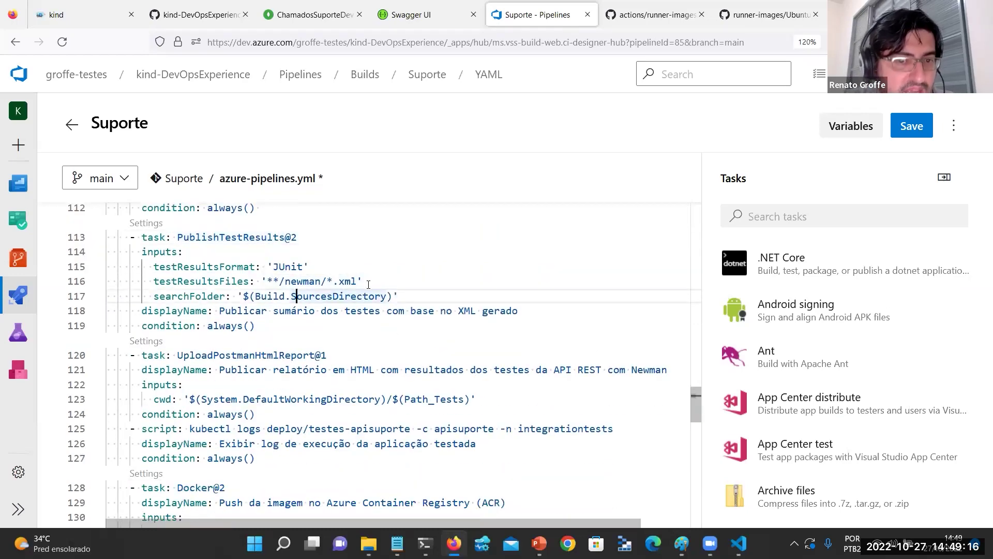
scroll(368, 284, down, 1)
scroll(368, 284, down, 1)
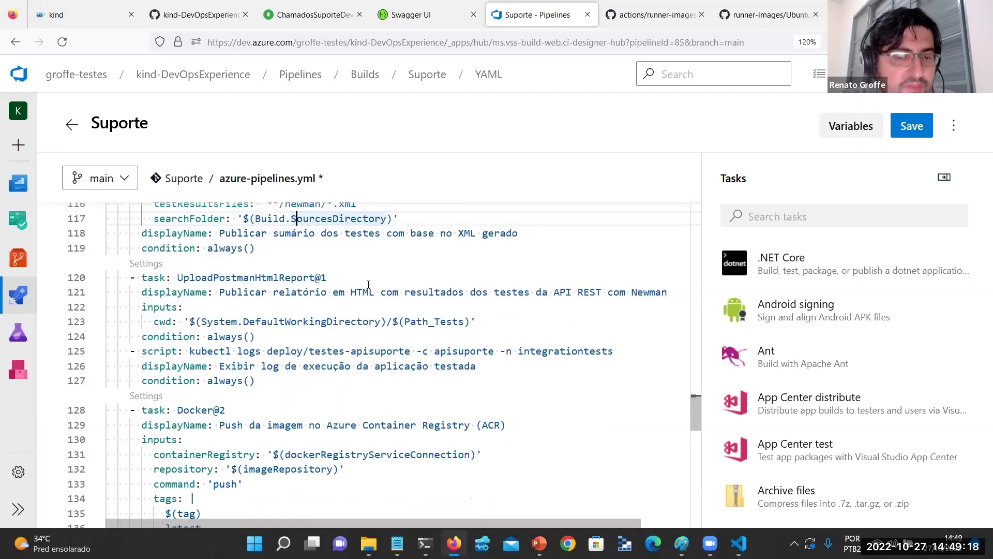
drag(254, 277, 413, 361)
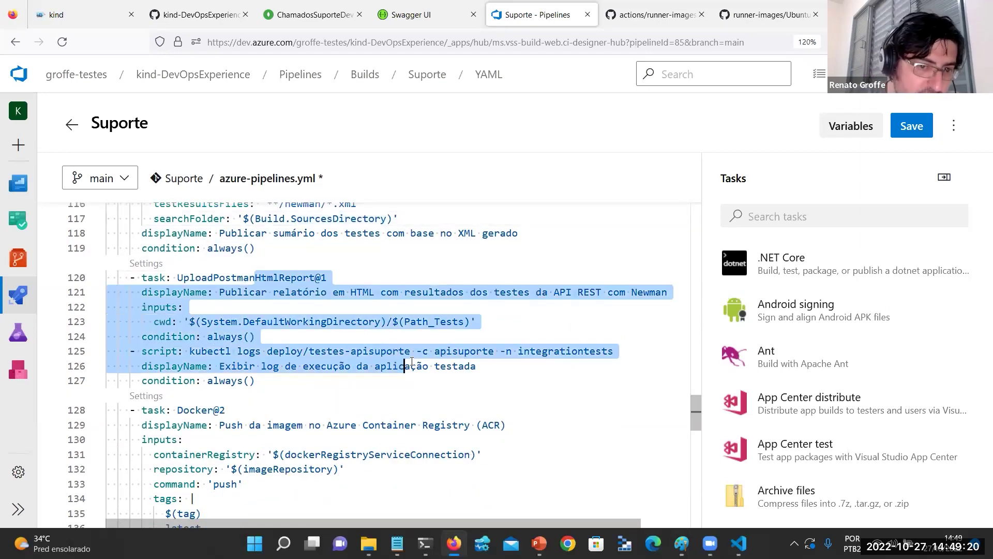
click(449, 337)
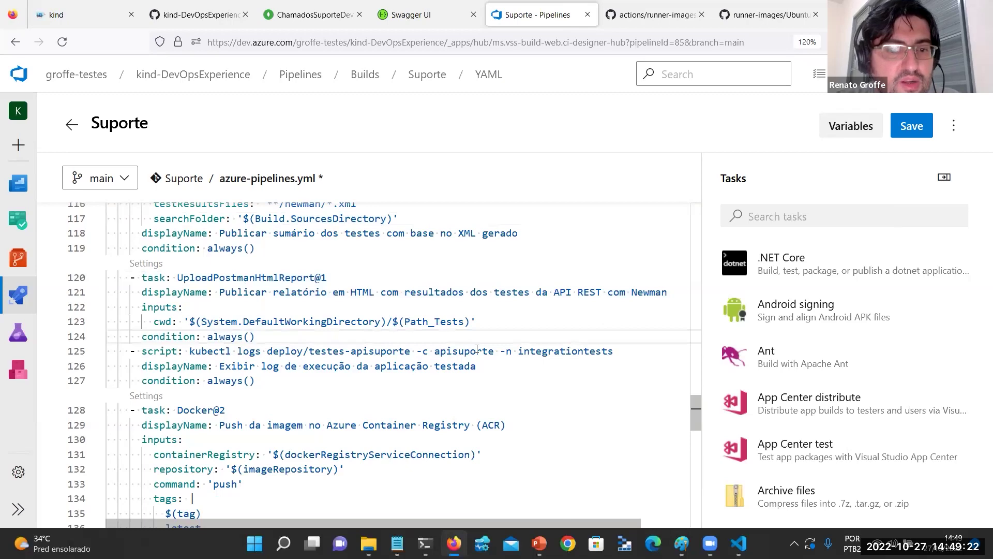
scroll(477, 349, down, 3)
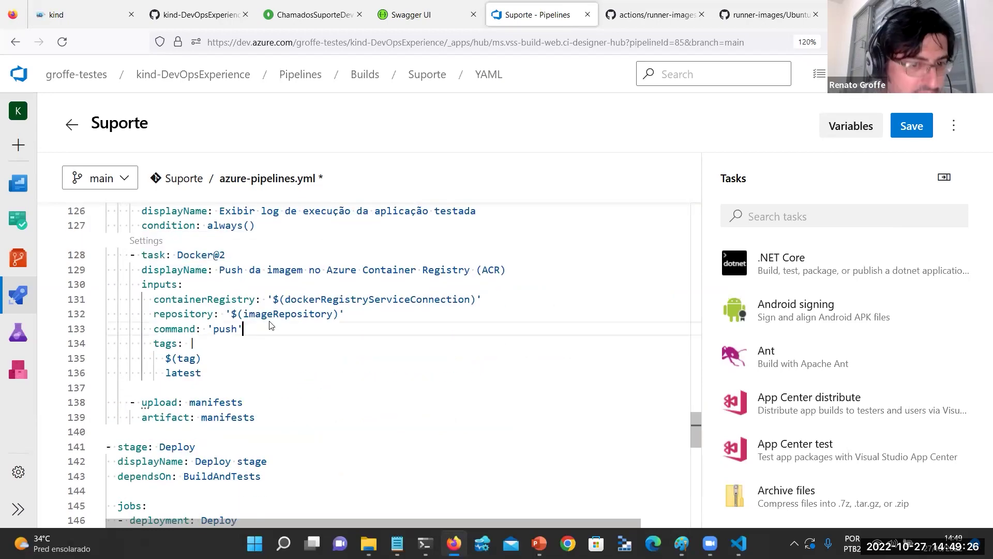
scroll(274, 329, up, 2)
scroll(274, 329, up, 5)
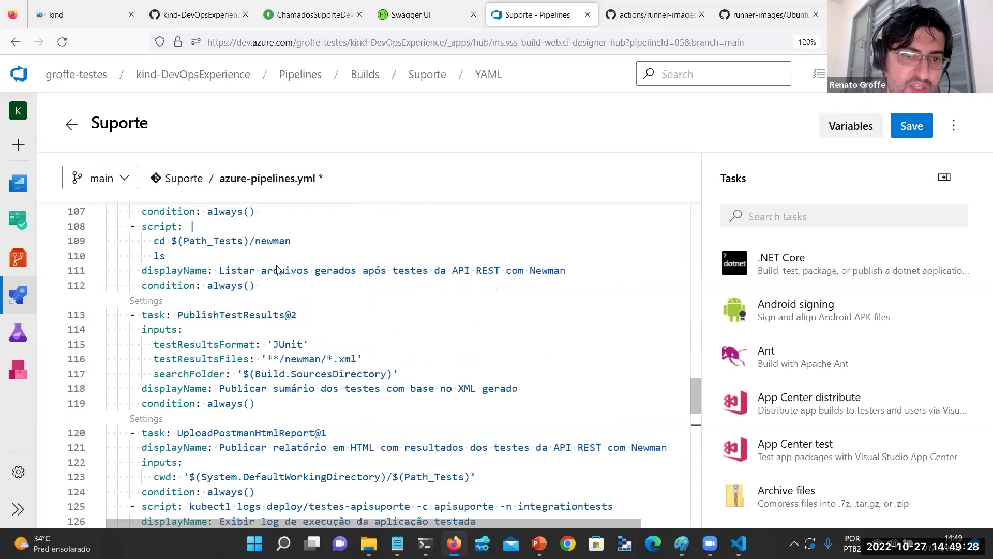
scroll(268, 292, down, 1)
scroll(268, 293, down, 4)
drag(282, 449, 342, 335)
scroll(342, 335, down, 6)
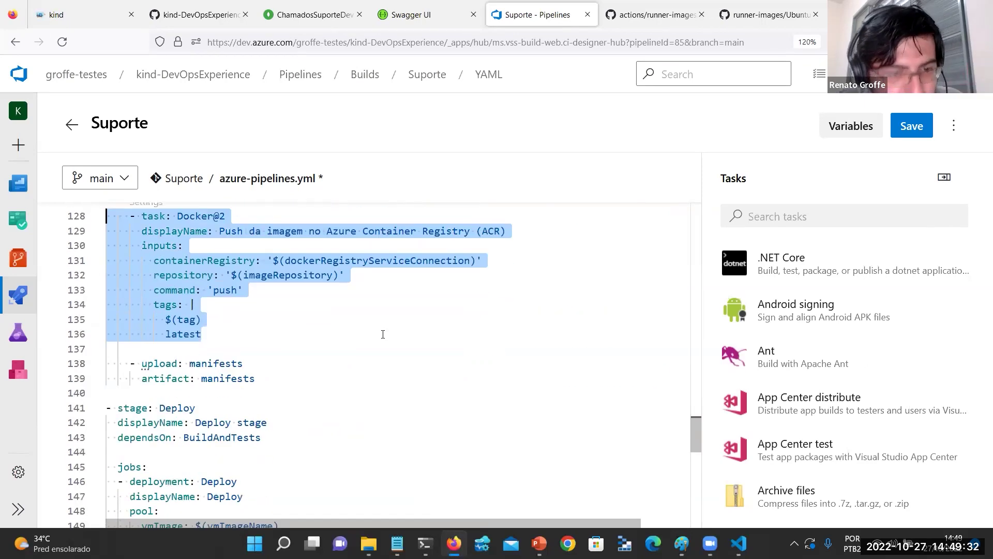
drag(117, 255, 309, 386)
scroll(415, 376, down, 5)
scroll(415, 377, down, 3)
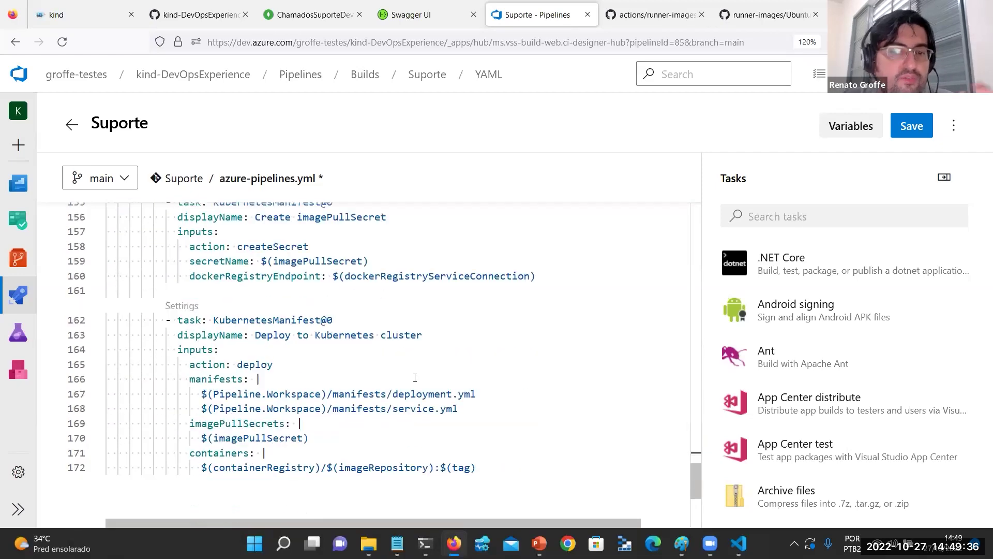
scroll(415, 379, up, 1)
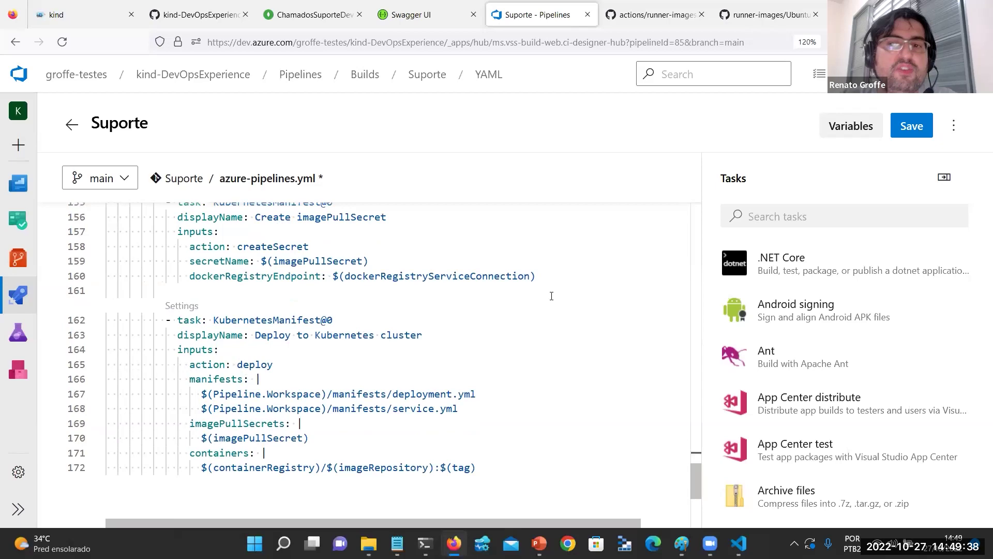
Commit azure-pipelines.yml to main as 'Update azure-pipelines.yml for Azure Pipelines' and open the kind-DevOpsExperience Summary.
click(923, 127)
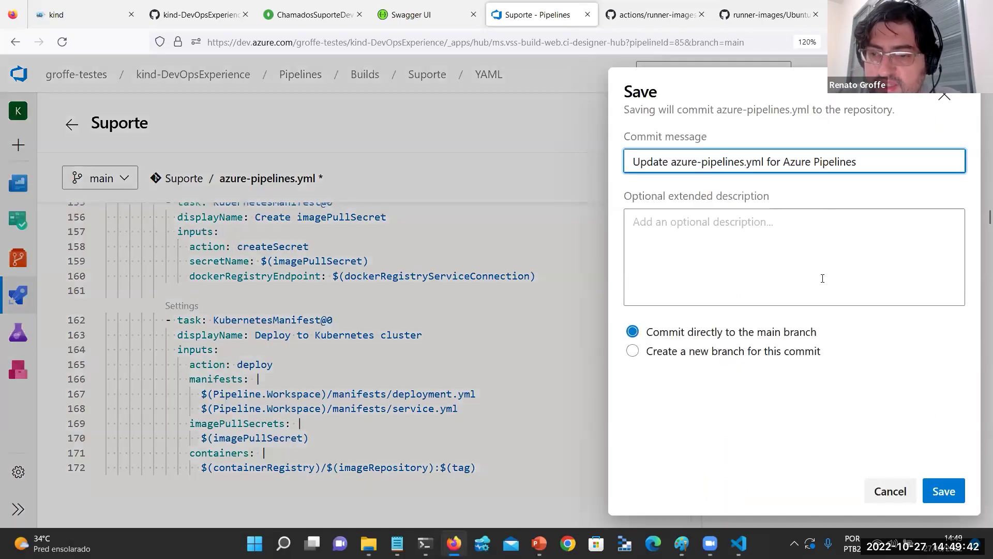
click(944, 491)
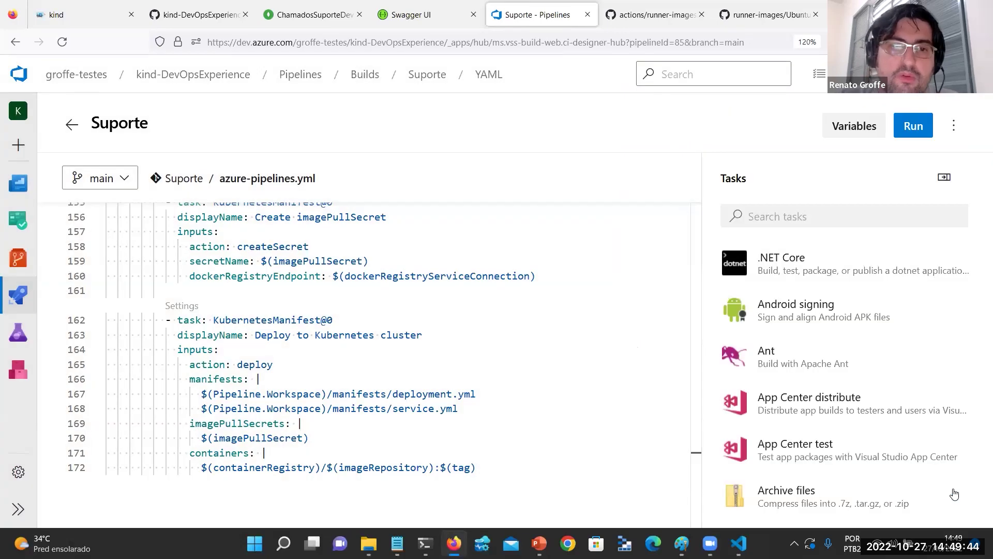
click(229, 83)
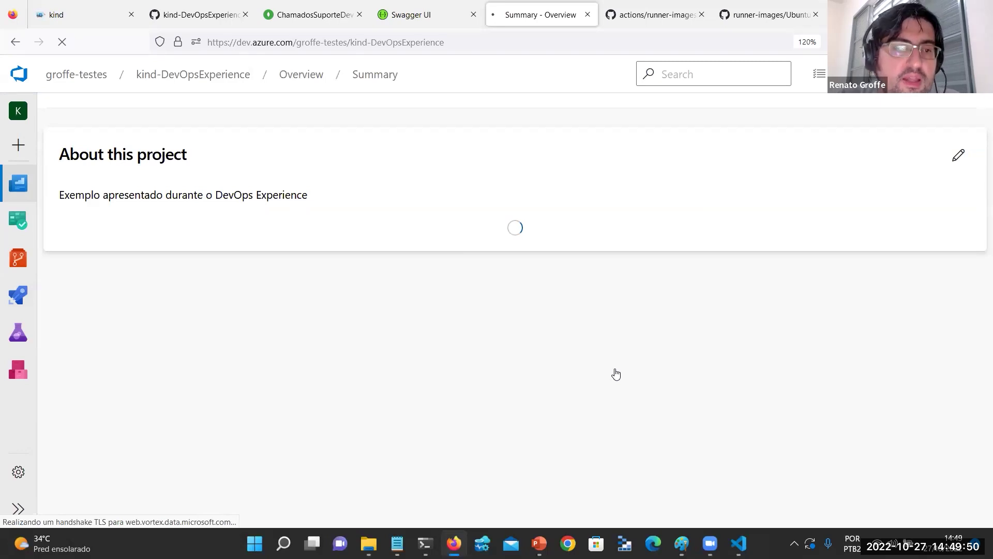
Open run #20221027.10 of the Suporte pipeline.
click(21, 293)
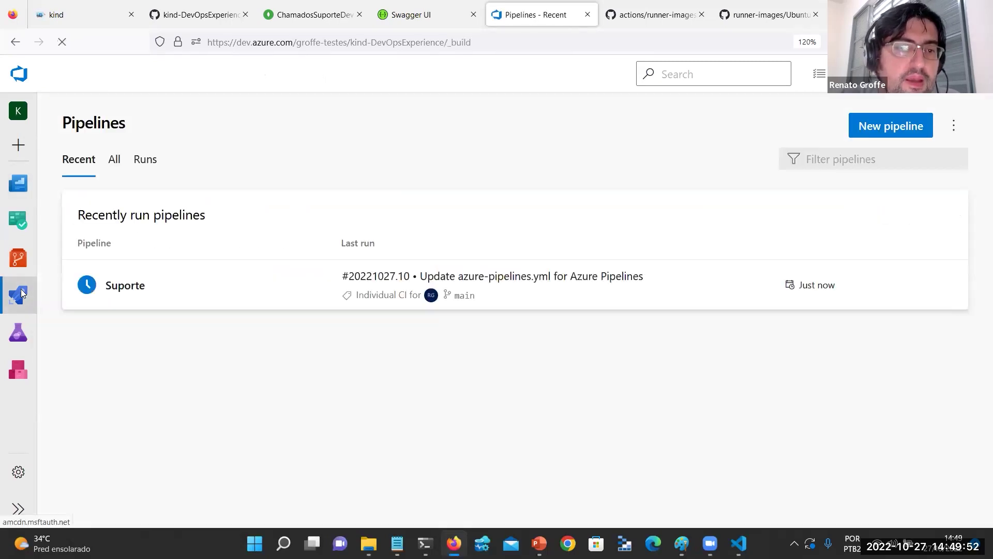
click(159, 286)
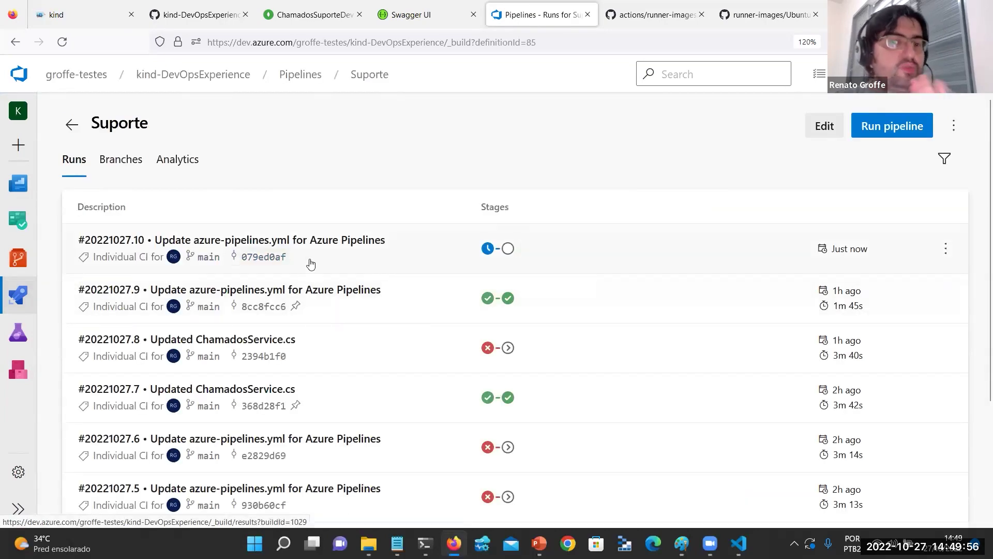
click(310, 264)
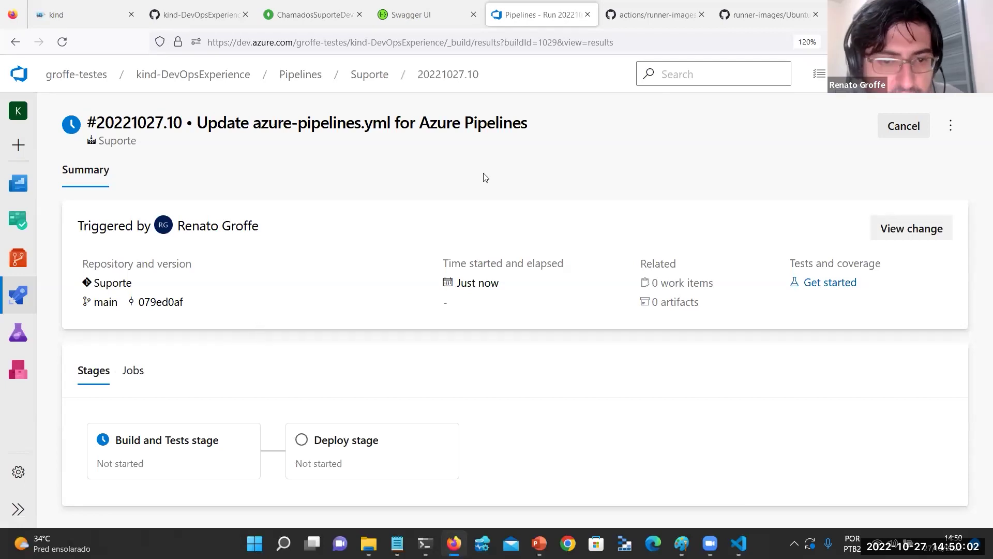
Switch to Windows Terminal's kind-01-control-plane shell tab.
mouse_move(425, 543)
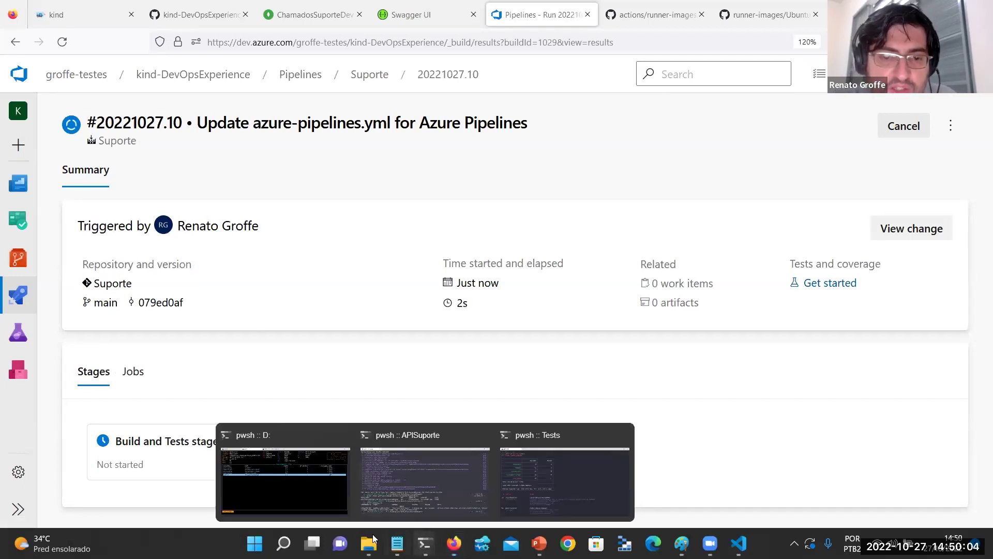
click(285, 471)
click(399, 9)
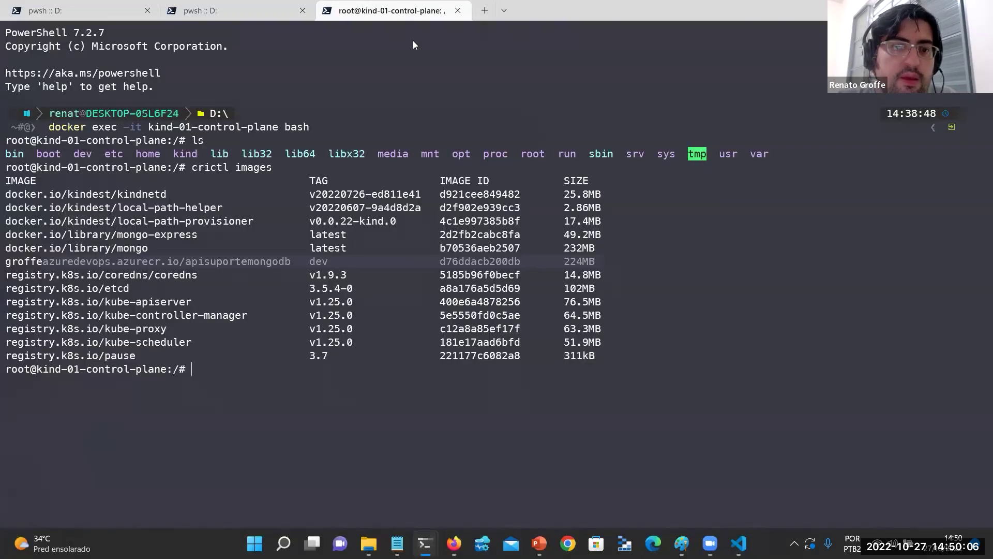
Exit the kind node shell, clear the screen, and run kubectl get namespaces.
text(exit)
key(Return)
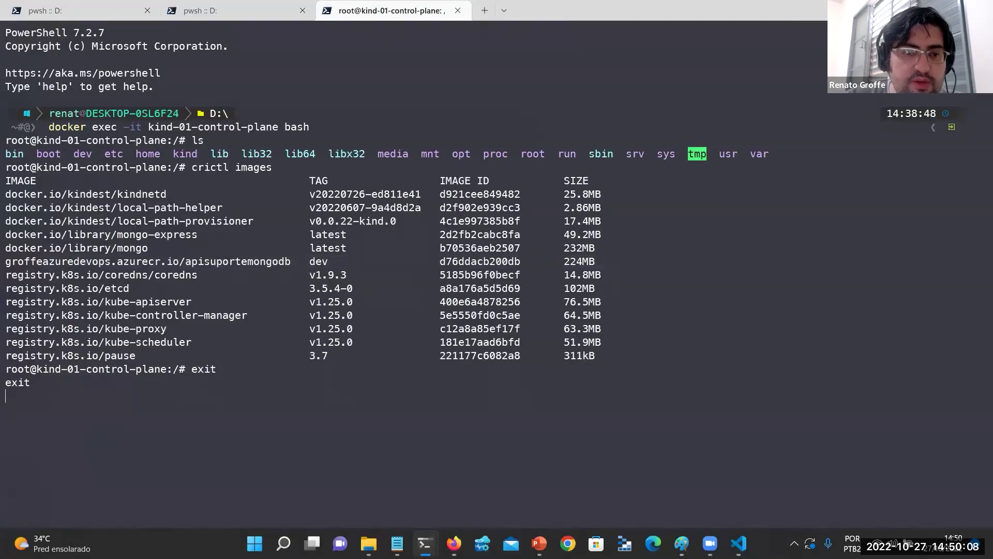
text(clear)
key(Return)
text(kubectl get )
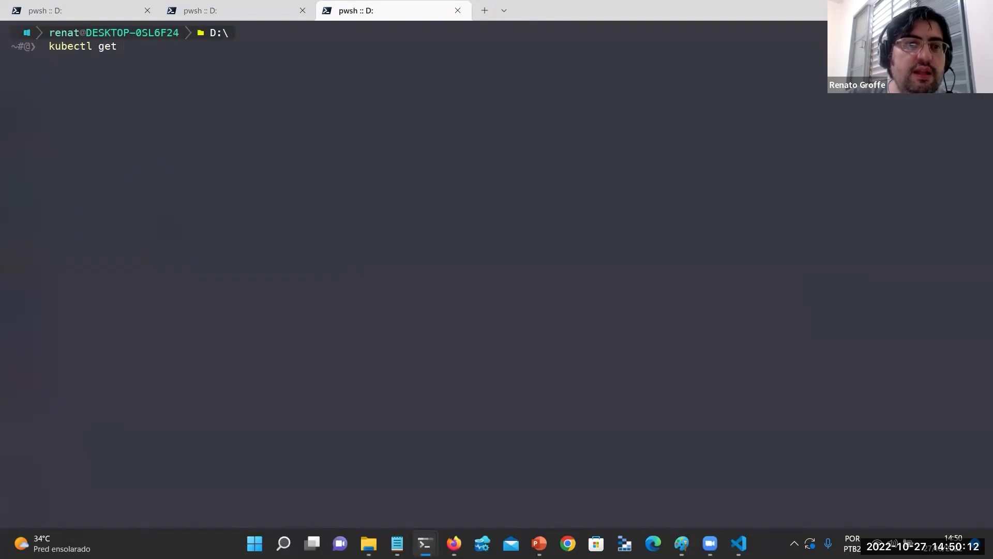
text(all)
key(BackSpace)
key(BackSpace)
key(BackSpace)
text(namespaces)
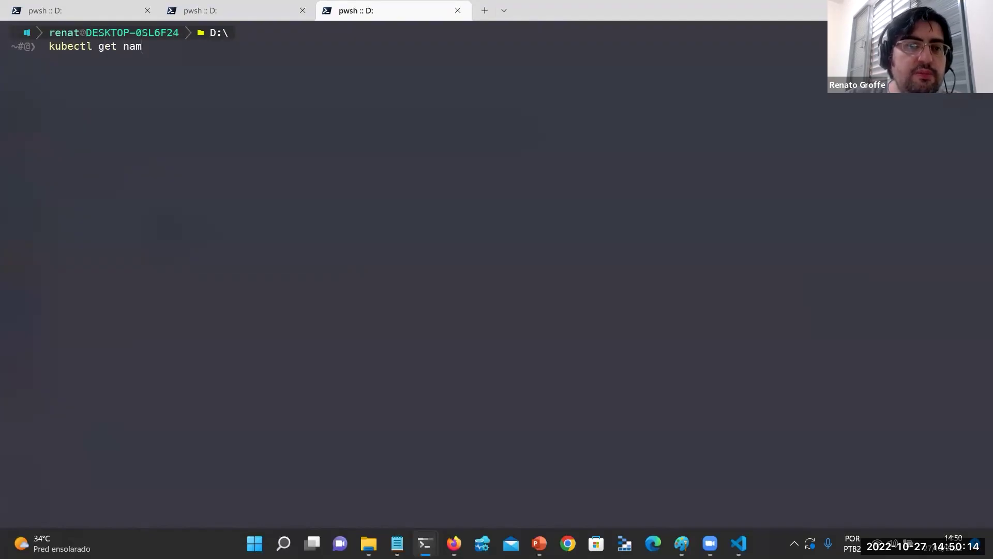
key(Return)
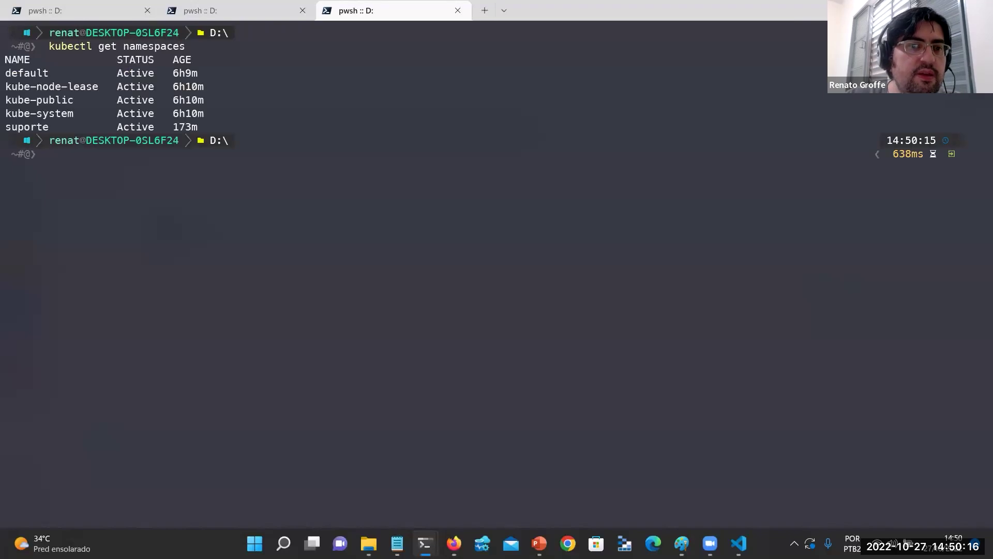
List the suporte services and copy the apisuportemongok8s external IP 20.62.141.32.
text(kubectl )
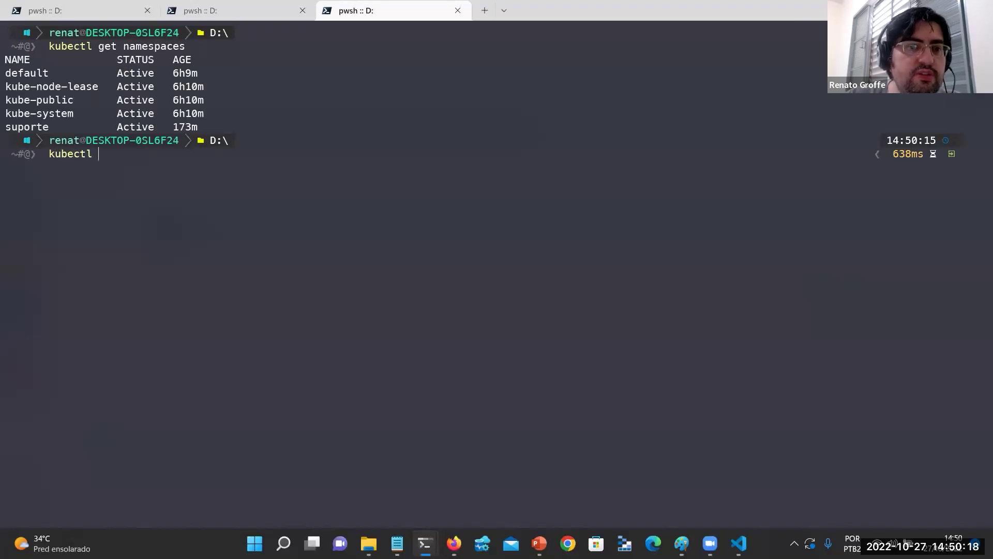
text(get service s)
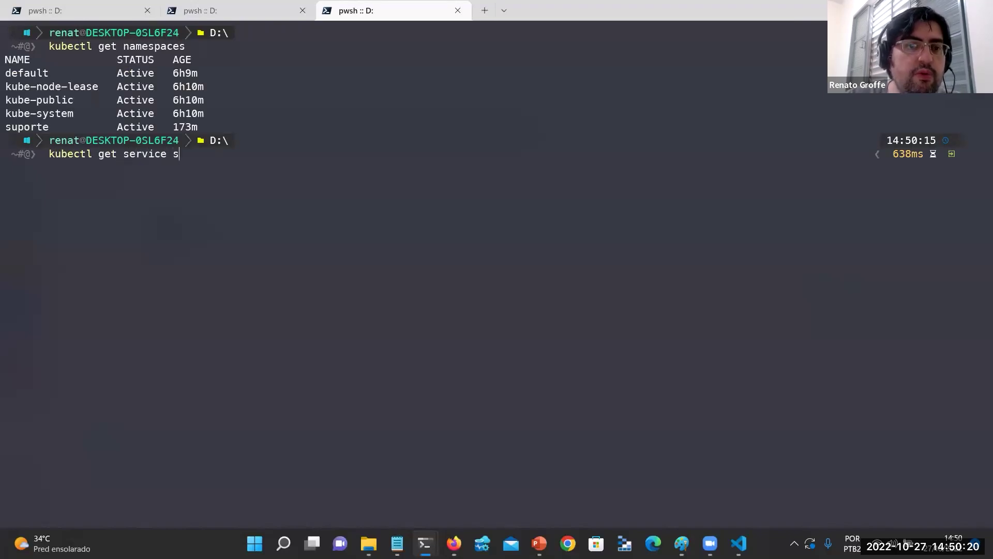
text( -n suporte)
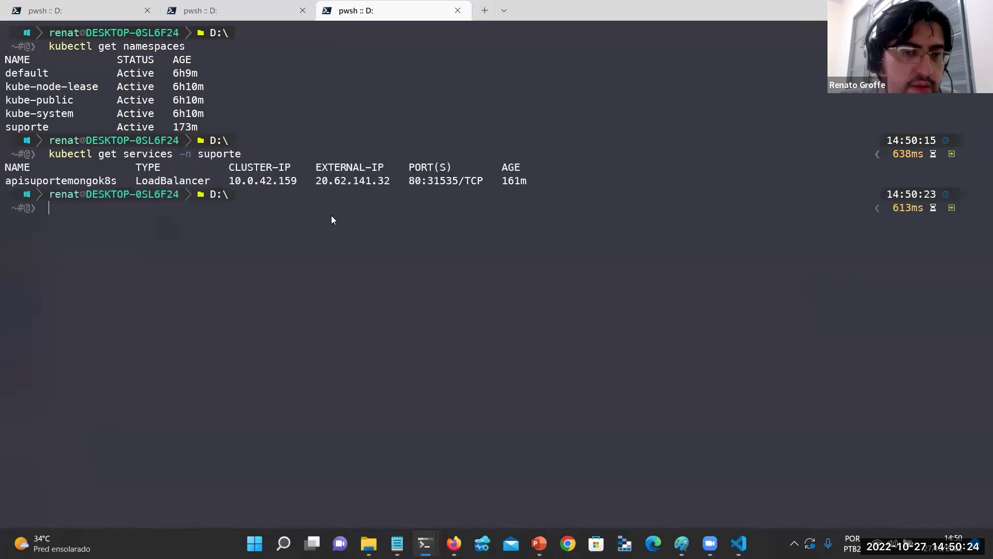
drag(318, 183, 387, 183)
key(ctrl+c)
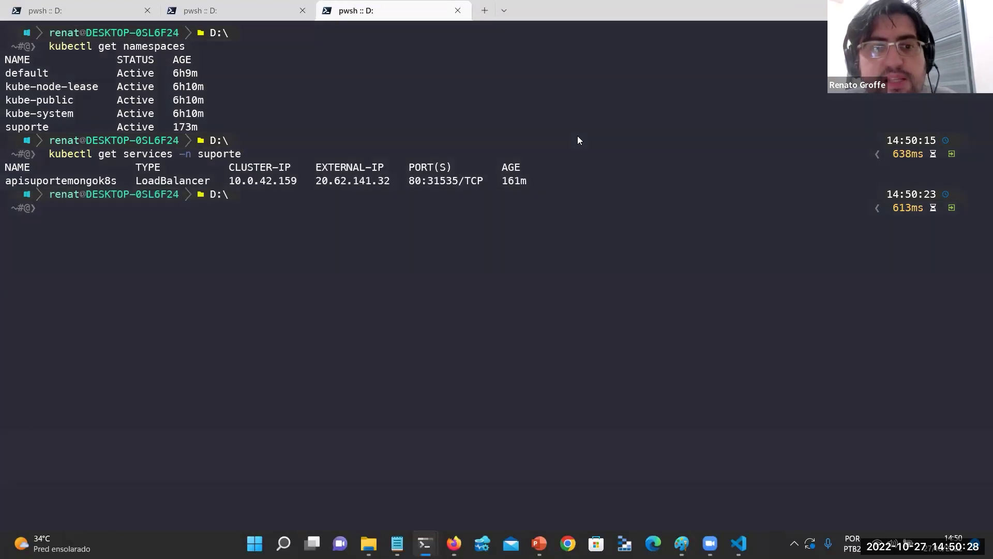
key(alt+Tab)
Load the API's Swagger UI at 20.62.141.32/ in a new tab.
key(ctrl+t)
key(ctrl+v)
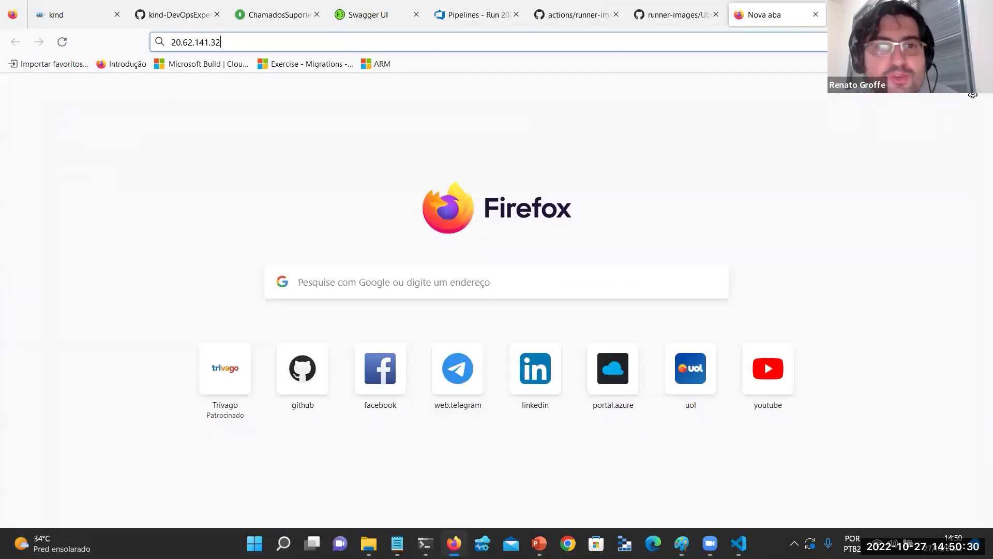
text(/sw)
key(Return)
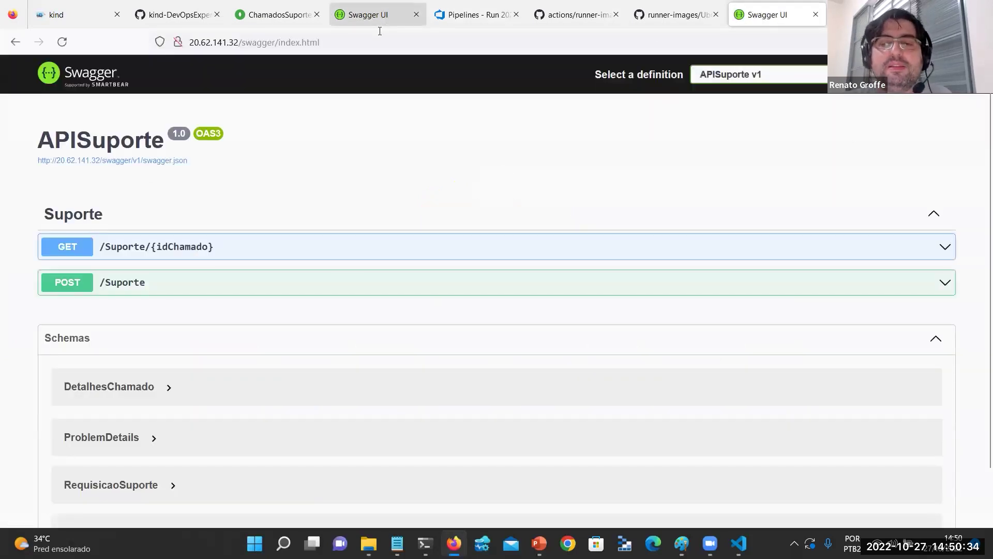
Expand POST /Suporte and make its request body editable, zooming in for readability.
click(171, 283)
scroll(327, 262, down, 3)
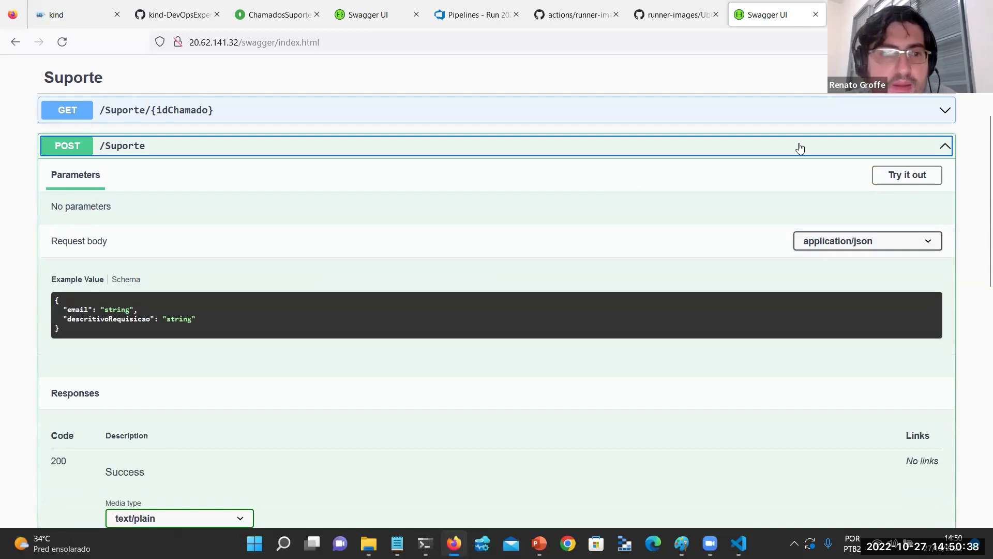
scroll(786, 215, up, 1)
scroll(786, 215, down, 15)
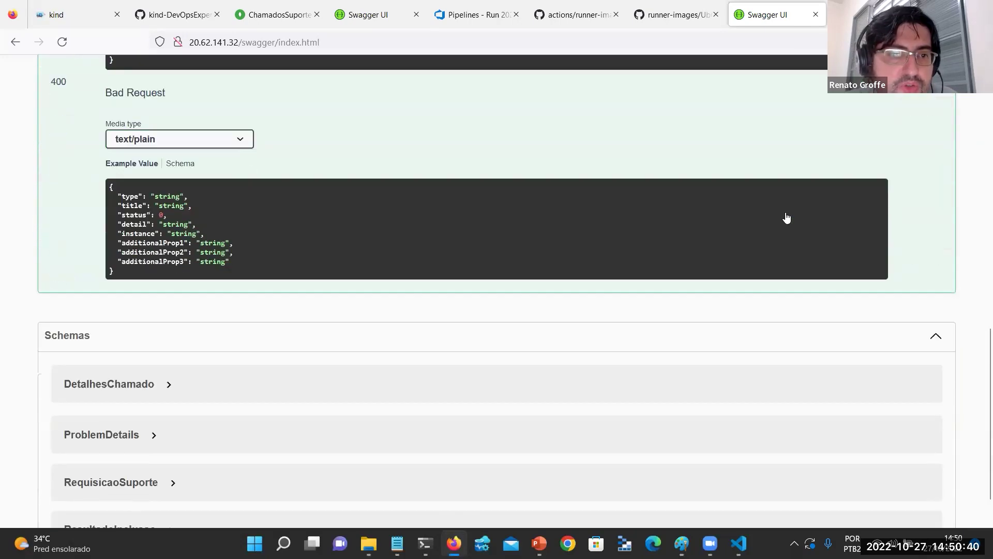
scroll(807, 215, up, 6)
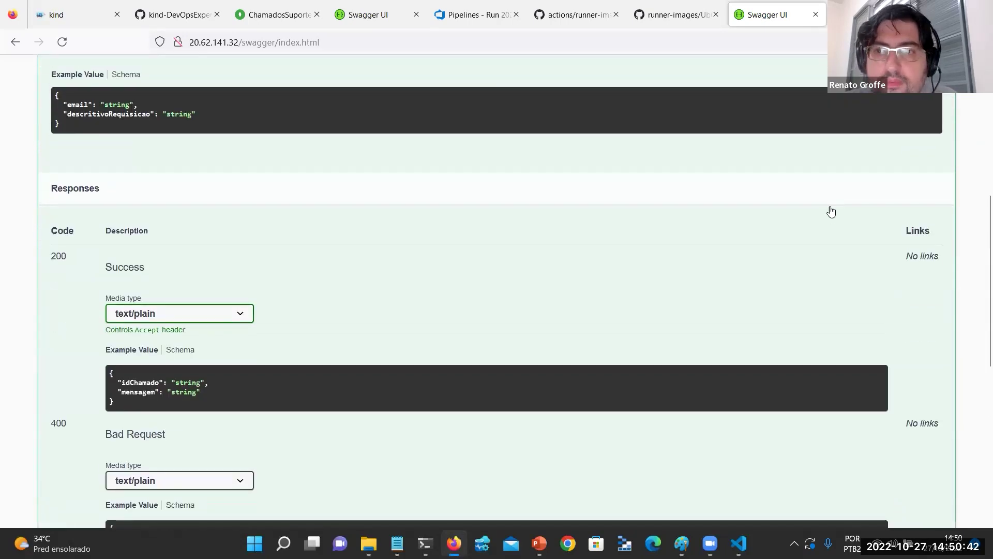
scroll(831, 212, up, 3)
click(905, 107)
key(ctrl+plus)
key(ctrl+plus)
key(ctrl+plus)
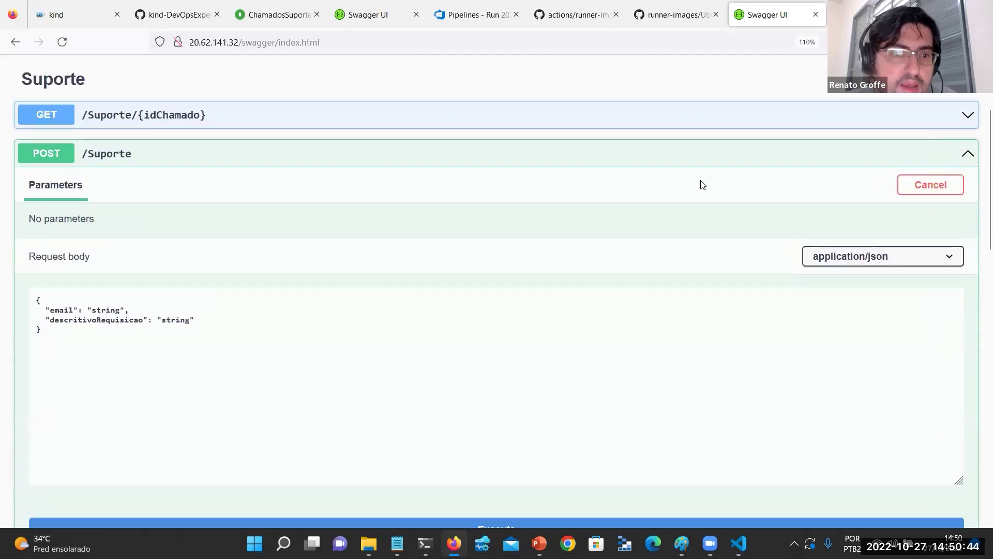
scroll(246, 309, down, 6)
scroll(95, 179, up, 3)
Enter the contact's e-mail and the description 'Notebook com problemas durante demonstração'.
double_click(123, 177)
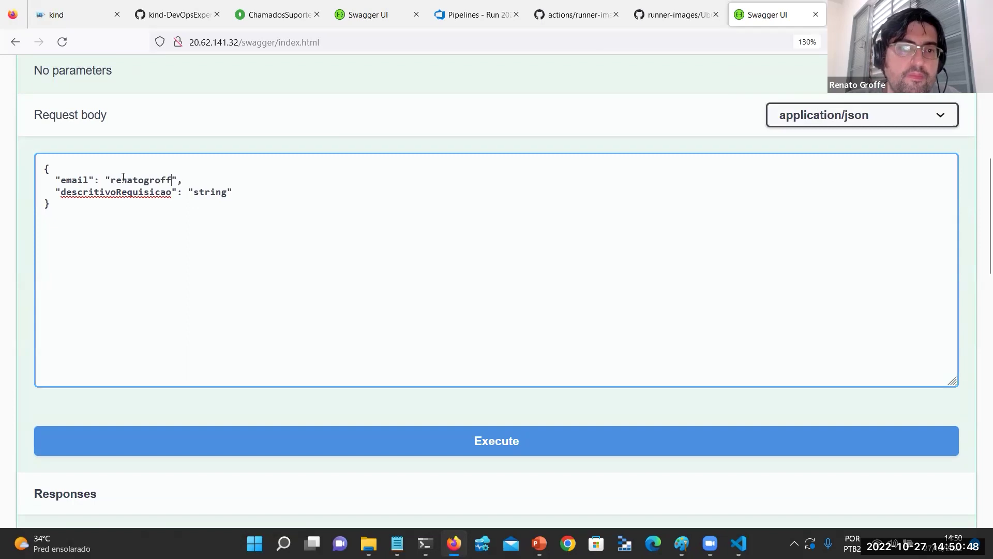
key(ctrl+shift+Left)
text(Notebook c)
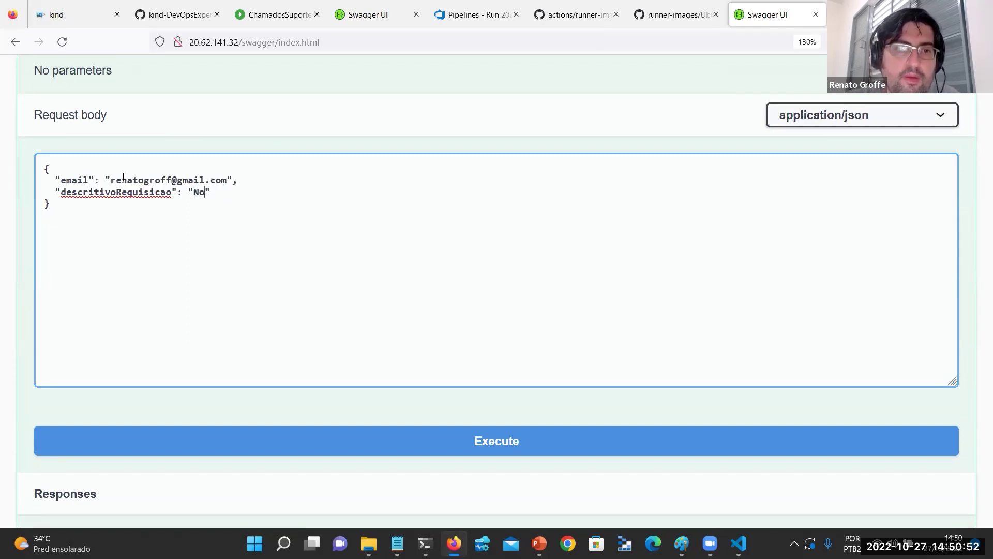
text(om problemas )
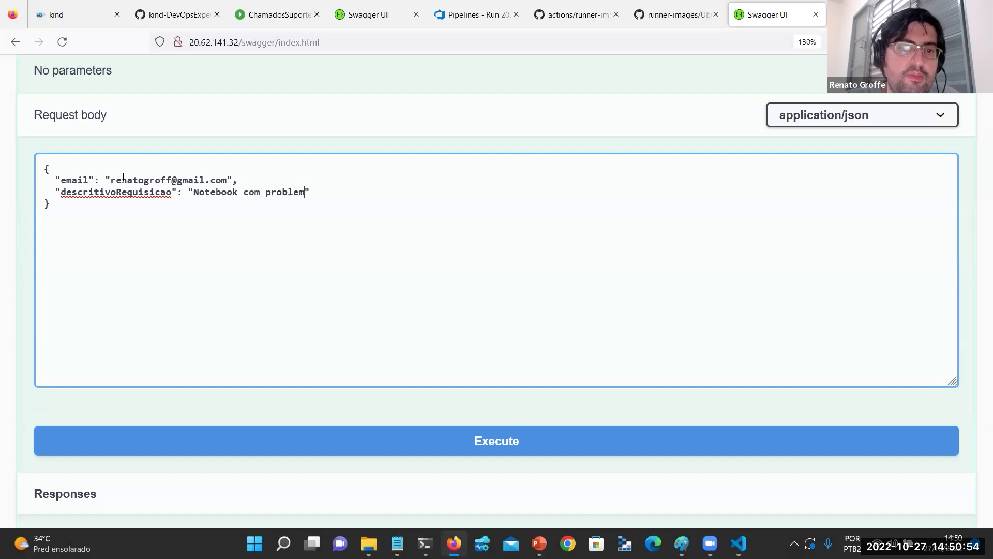
text(durante demonstraçã)
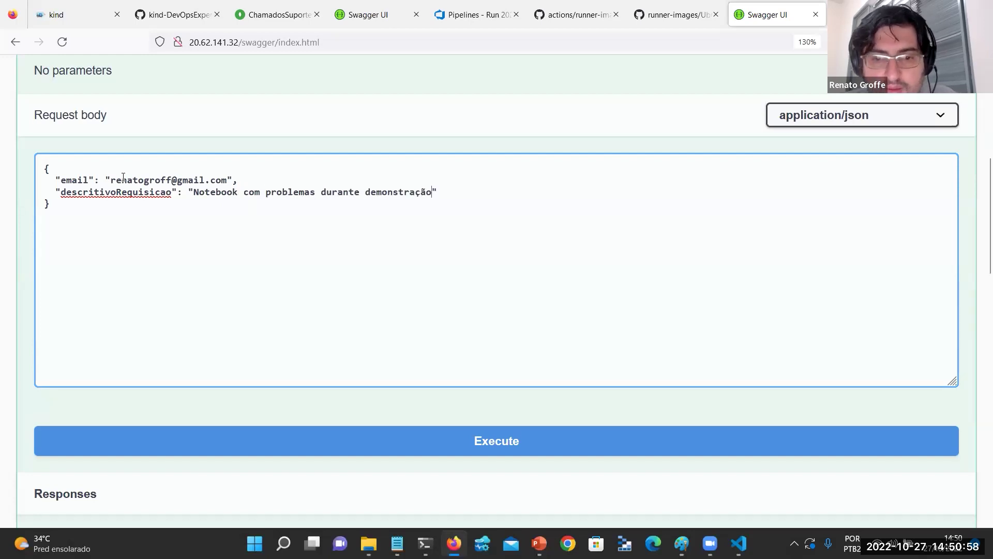
text(o)
Execute the POST /Suporte request and copy the returned idChamado.
click(372, 440)
scroll(320, 239, down, 9)
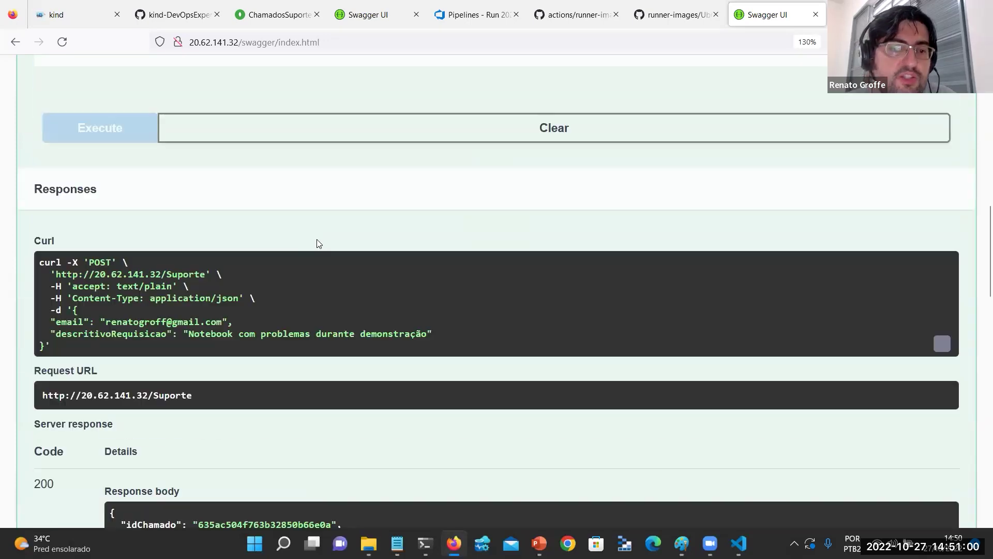
scroll(328, 240, up, 6)
scroll(328, 240, down, 5)
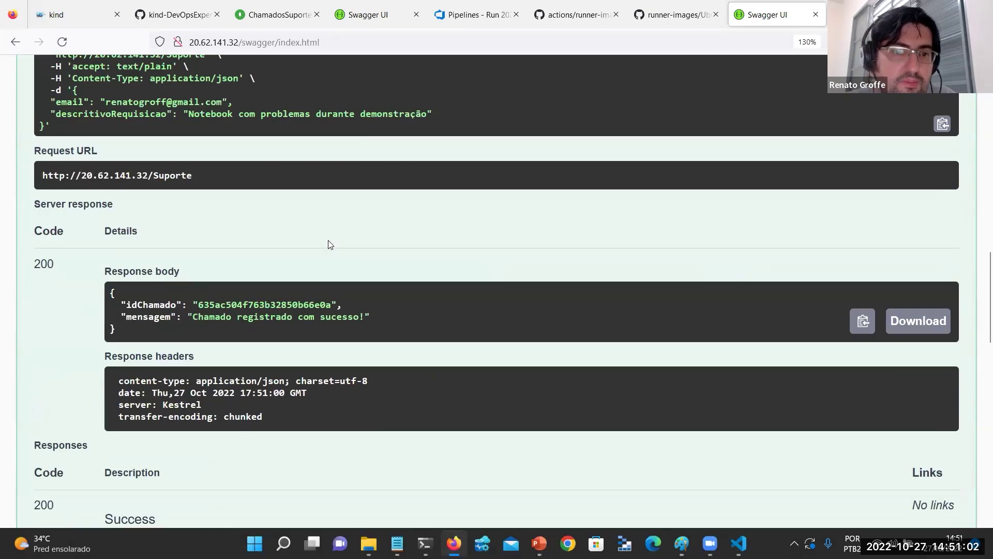
double_click(315, 298)
key(Home)
Fetch the ticket through GET /Suporte/{idChamado} using the copied id.
click(31, 305)
scroll(758, 144, down, 4)
scroll(927, 215, up, 3)
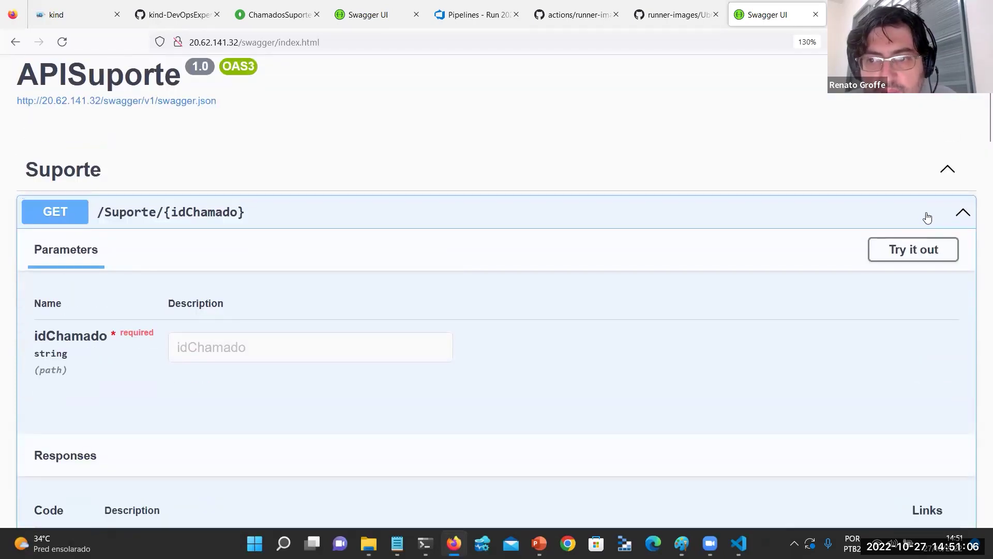
click(913, 249)
scroll(269, 336, down, 2)
click(269, 257)
key(ctrl+v)
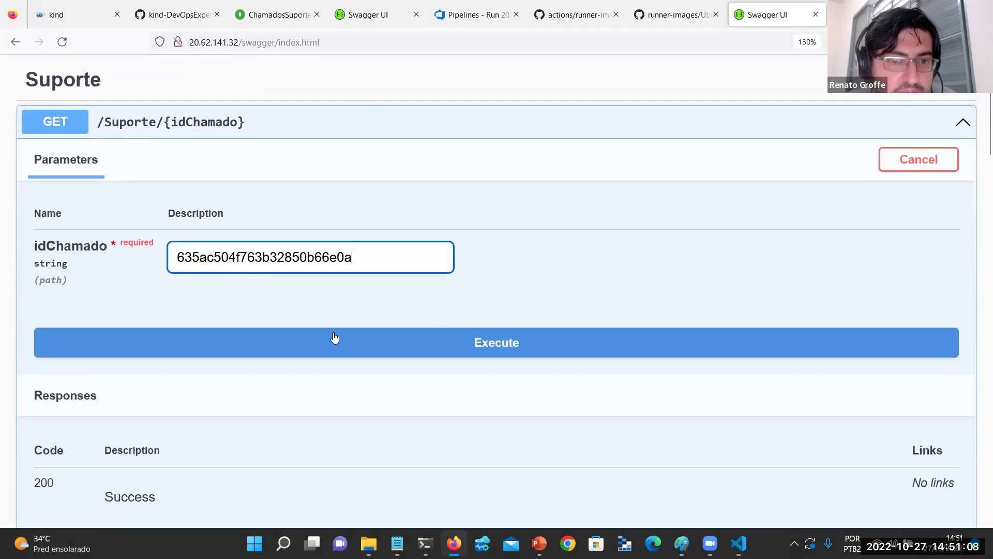
click(334, 329)
Mark the description wrongly saved as the e-mail, then return to run #20221027.10.
scroll(357, 280, down, 6)
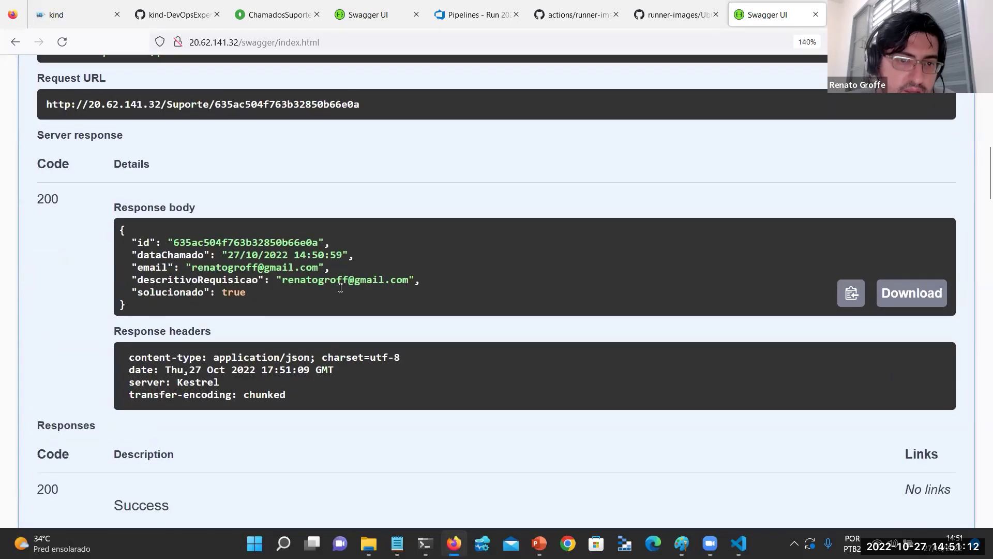
key(ctrl+plus)
triple_click(197, 307)
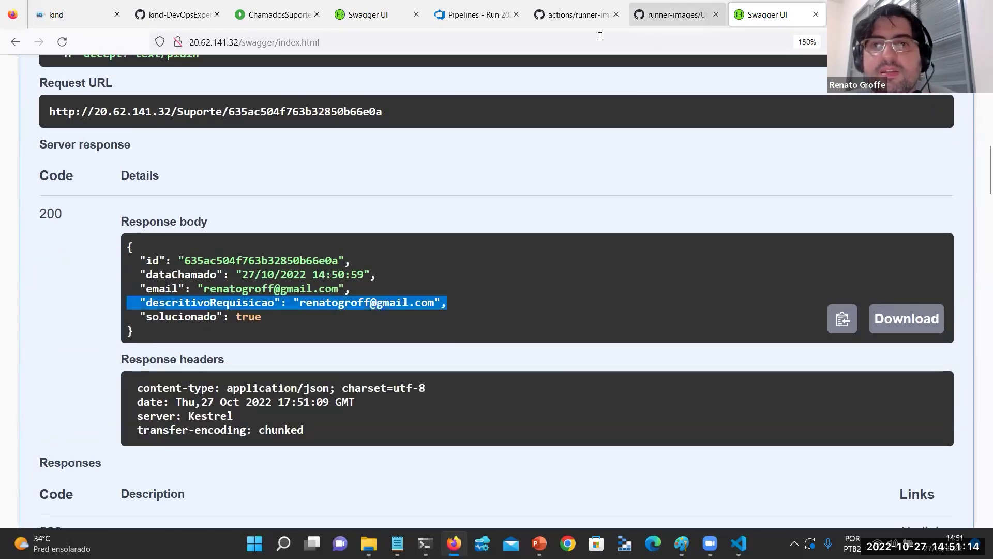
click(474, 14)
scroll(207, 310, down, 2)
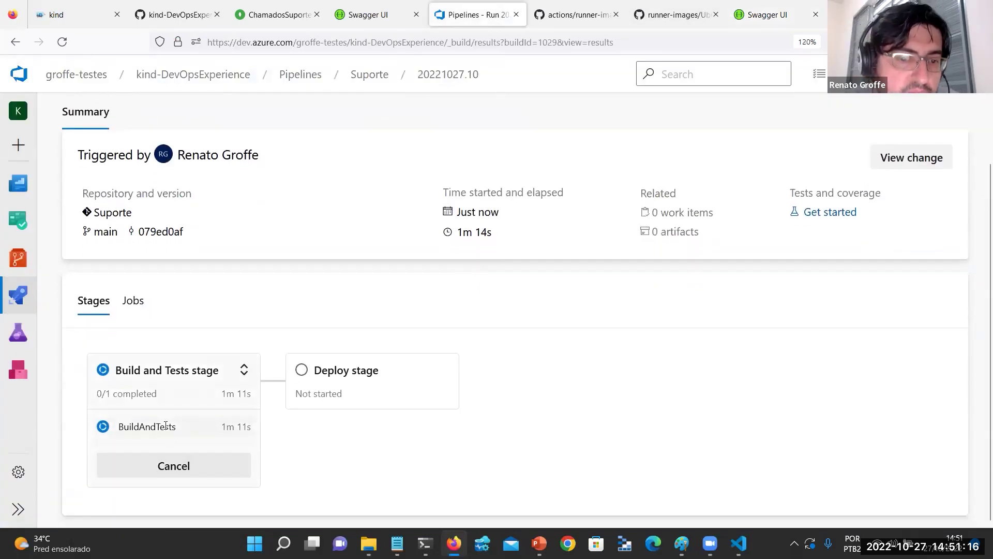
View the Build and Tests job logs, then open the Suporte repository files in a new tab.
click(244, 370)
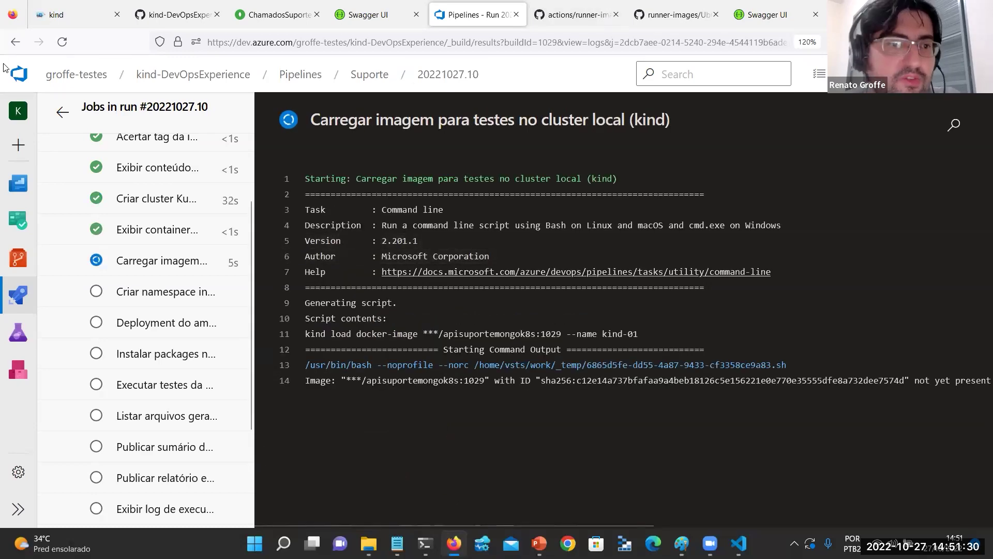
right_click(18, 258)
click(57, 266)
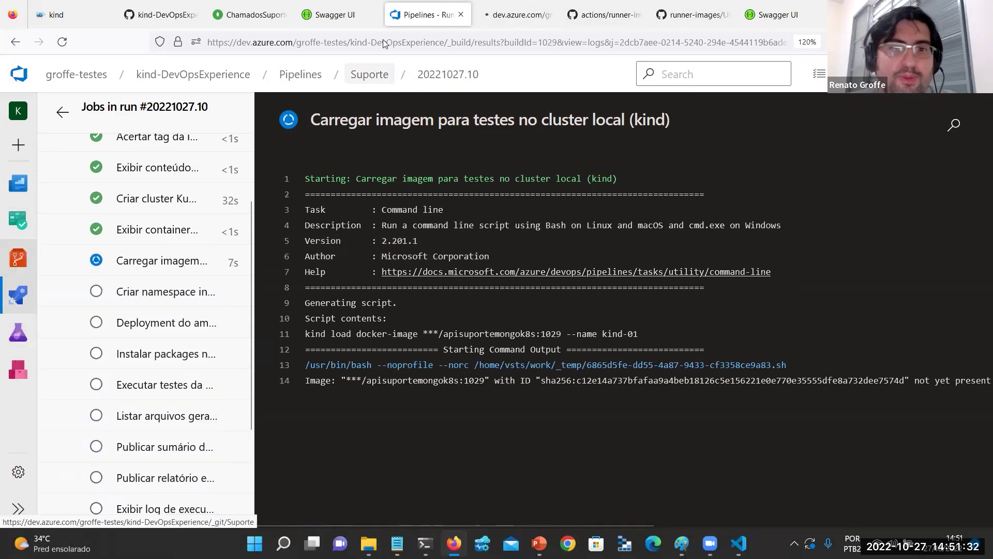
key(ctrl+Tab)
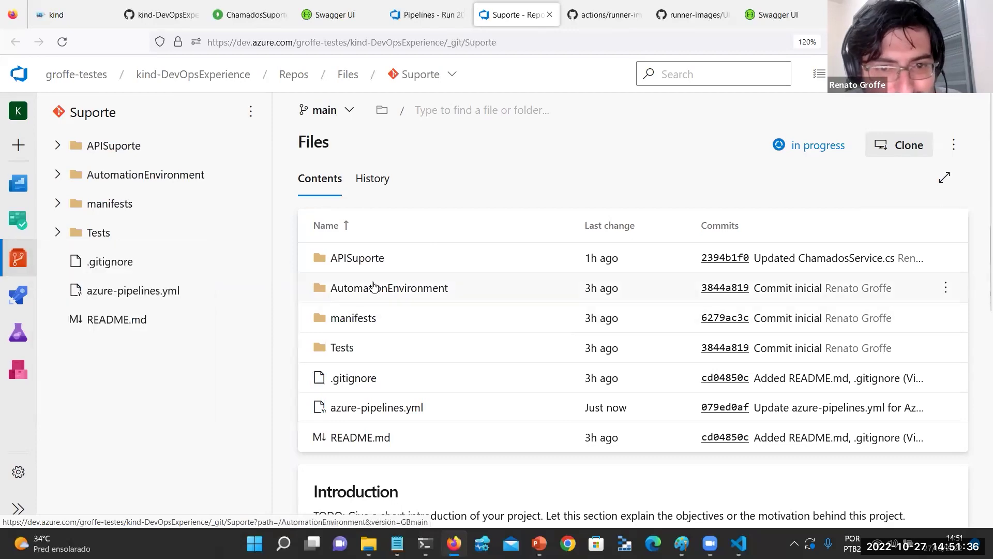
Open APISuporte/Services/ChamadosService.cs in the Suporte repository.
click(368, 259)
click(339, 414)
click(399, 285)
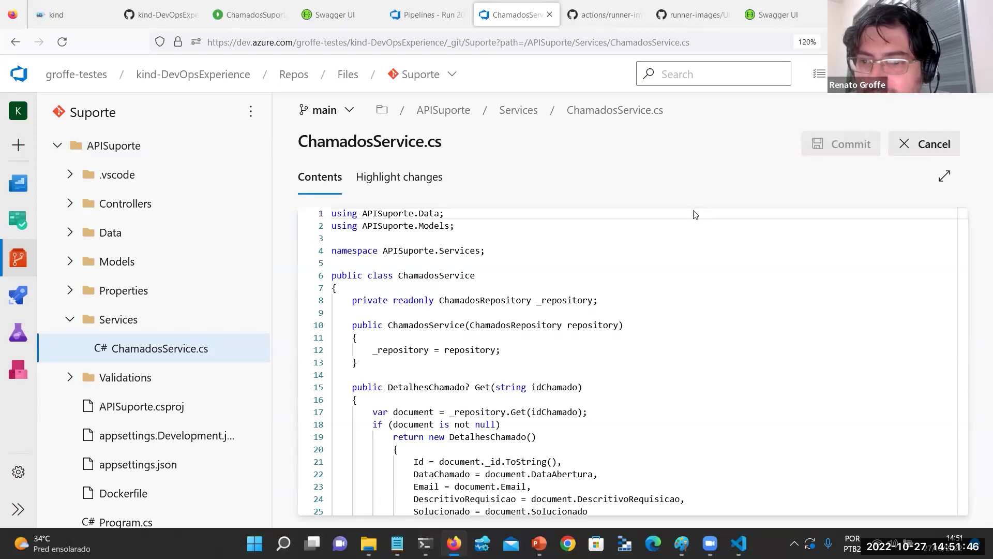
scroll(518, 395, down, 5)
Swap the comments on lines 36–39 so the real DescritivoRequisicao is saved and Solucionado = false.
click(404, 388)
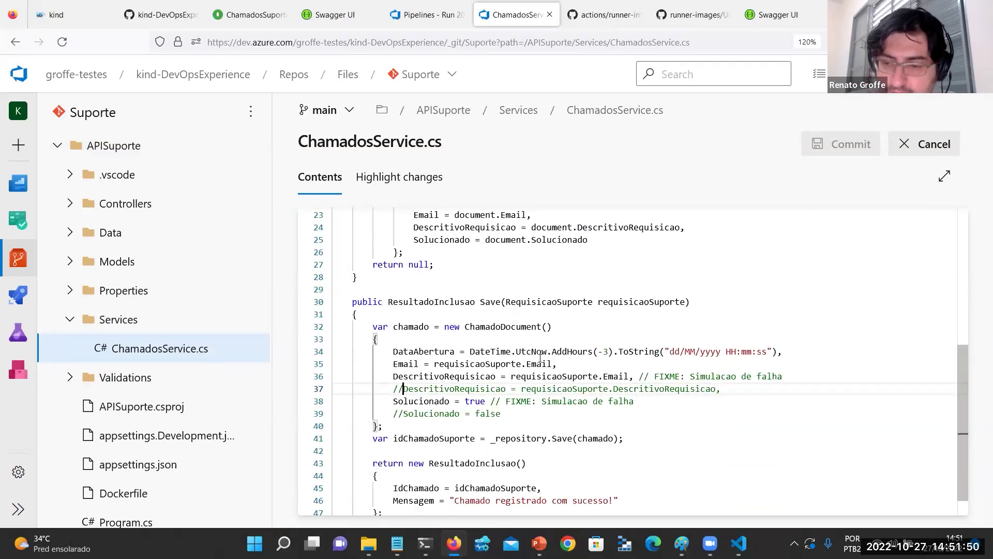
key(BackSpace)
key(BackSpace)
key(Up)
text(//)
key(Down)
key(Down)
key(Down)
key(Home)
key(Up)
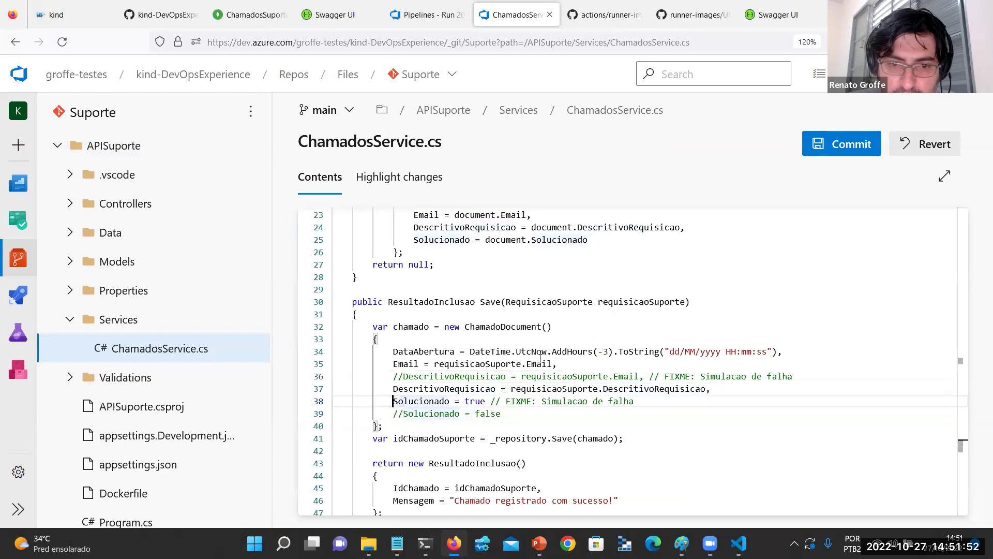
text(//)
key(Down)
key(BackSpace)
key(BackSpace)
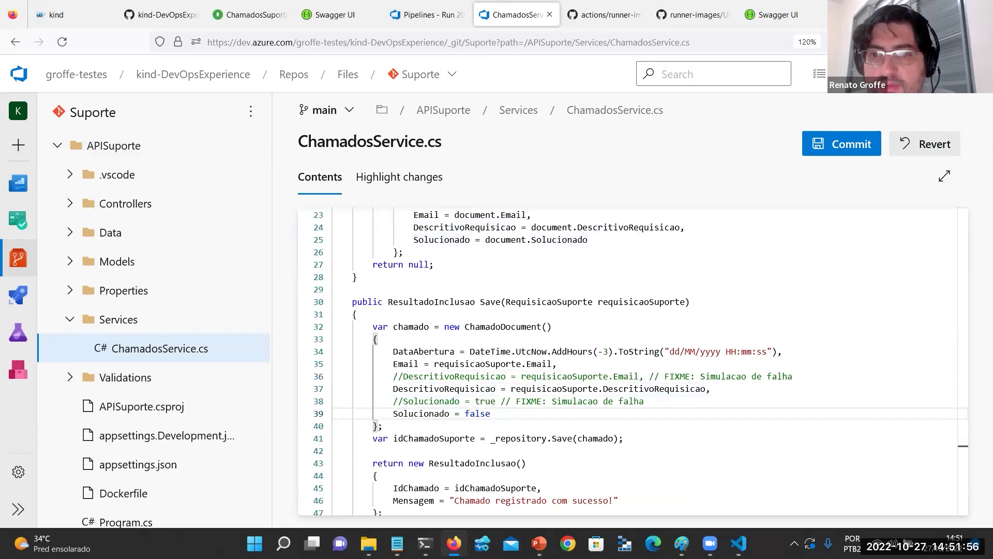
Commit the ChamadosService.cs fix to the main branch.
key(ctrl+s)
click(567, 311)
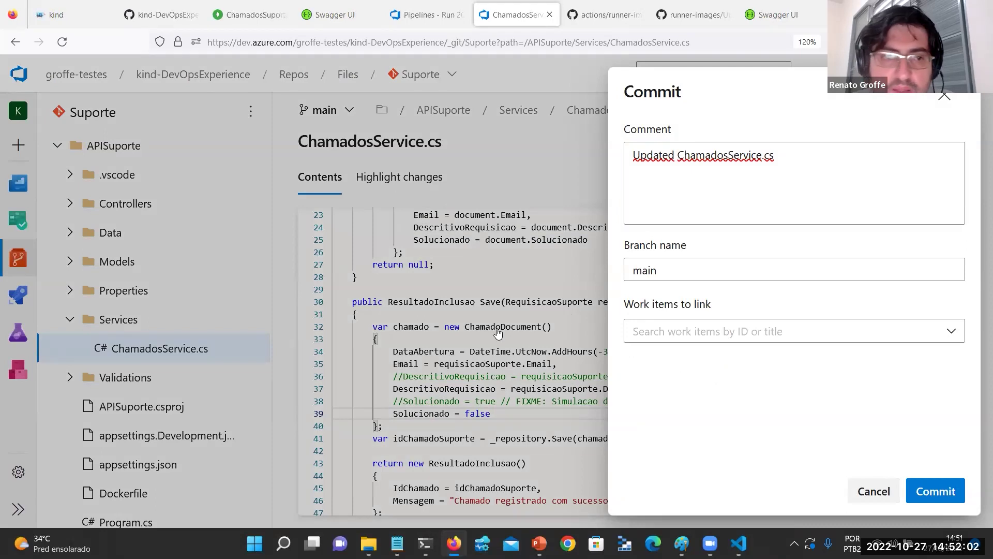
key(Return)
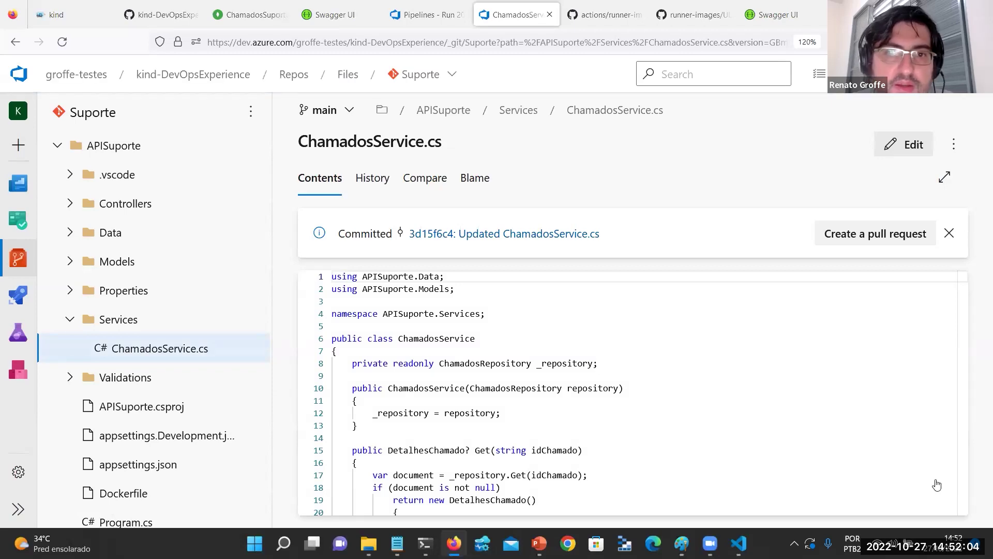
Return to the pipeline run, view the Criar namespace step log, and enlarge the page.
key(ctrl+shift+Tab)
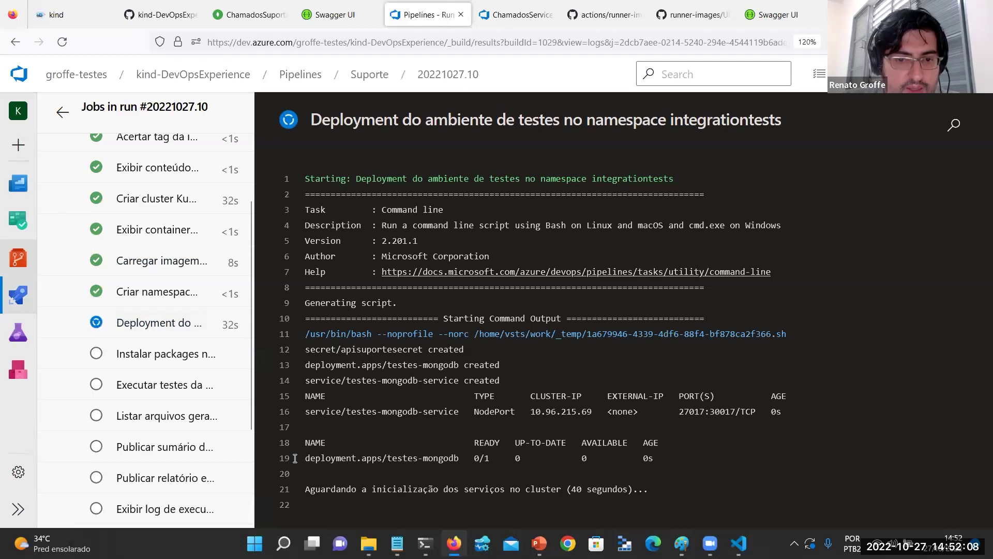
click(167, 294)
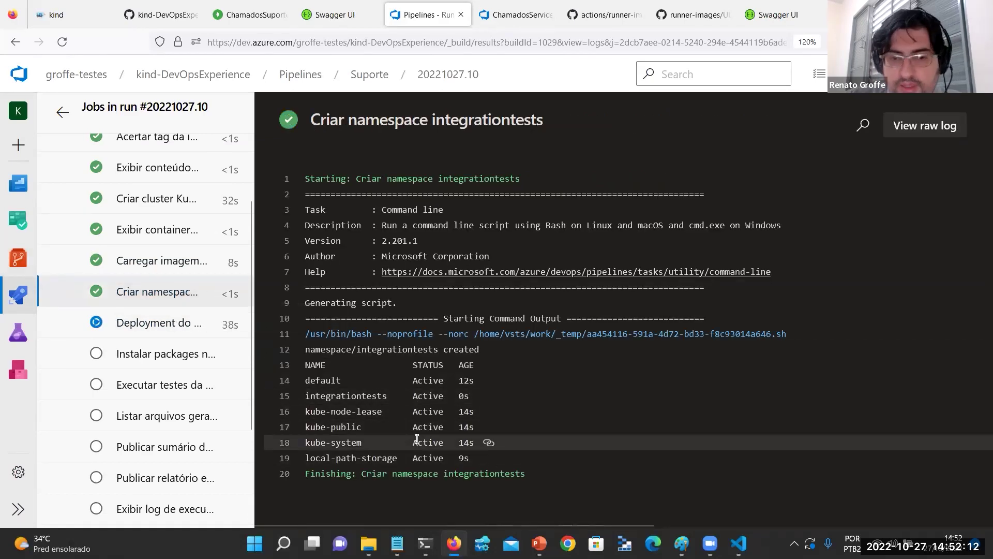
key(ctrl+plus)
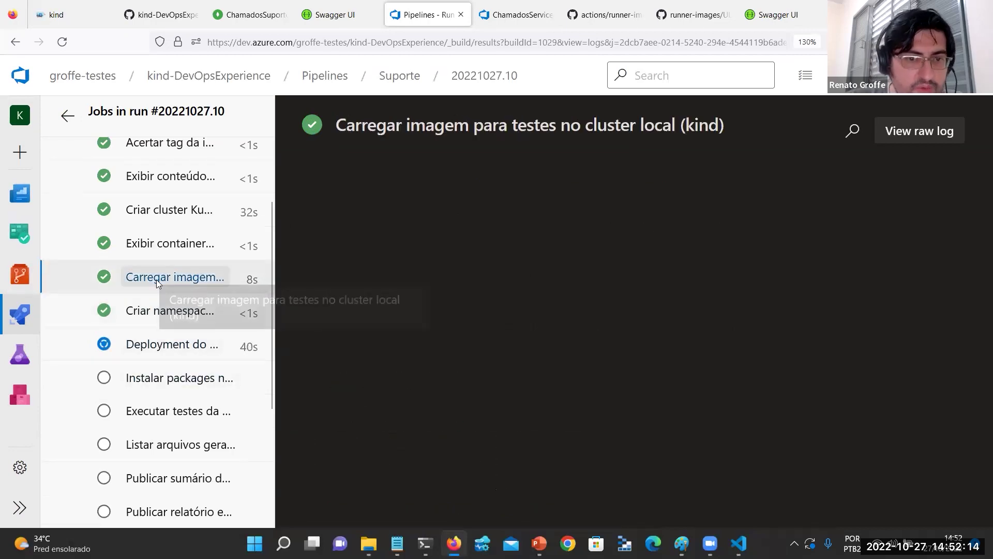